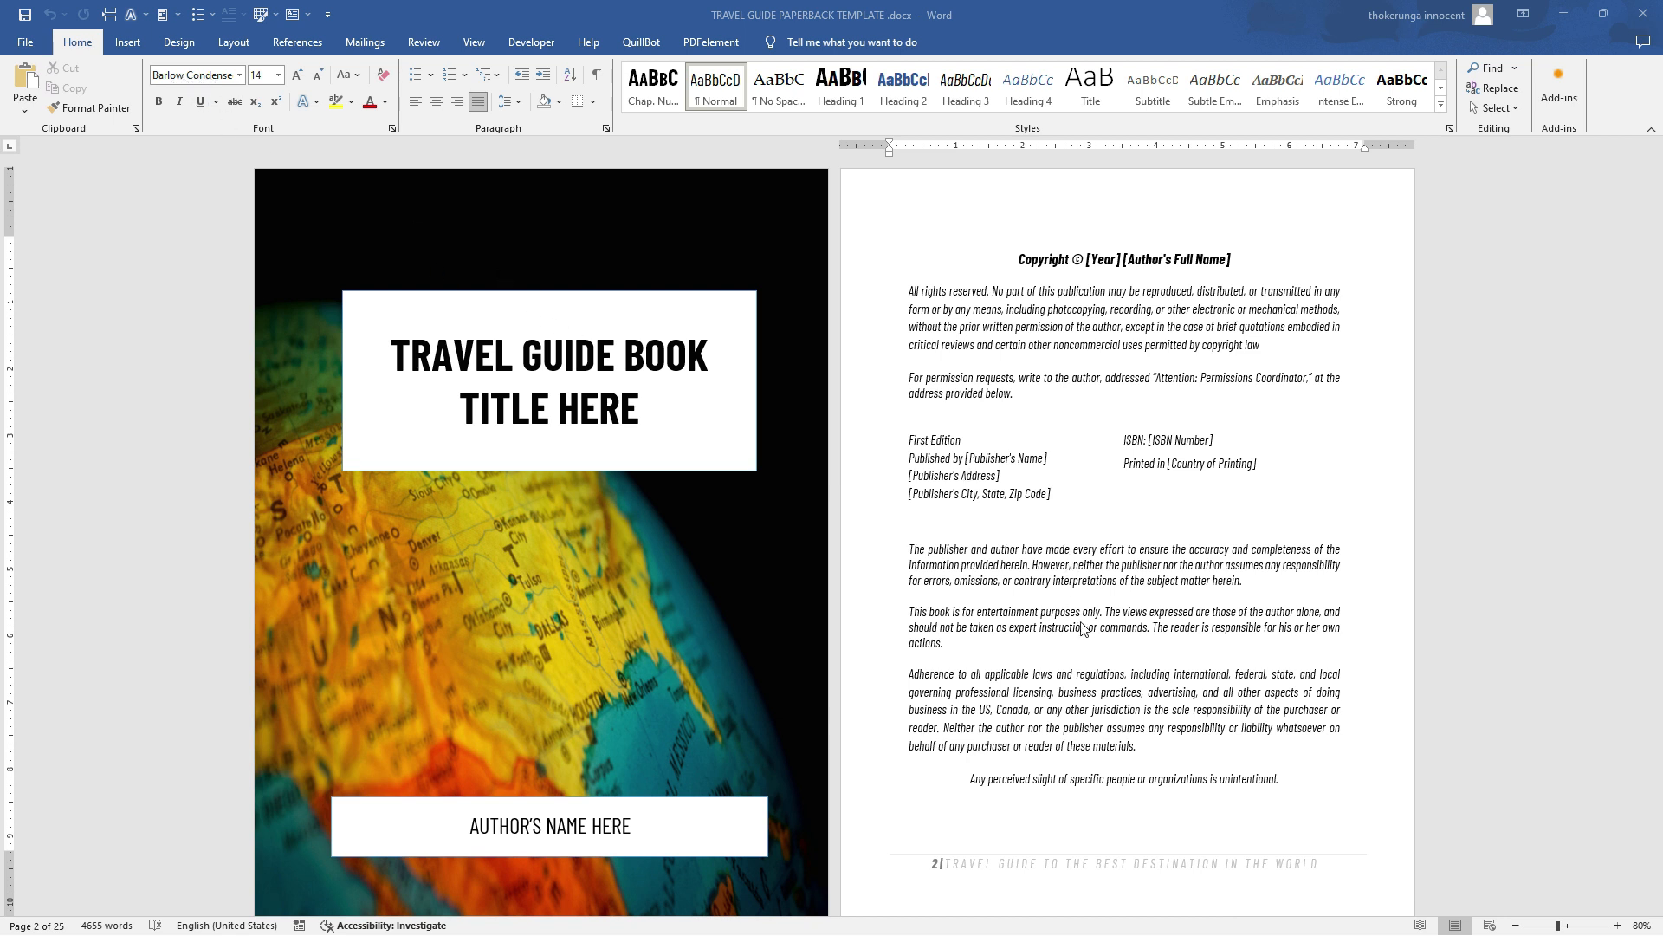
click(1461, 827)
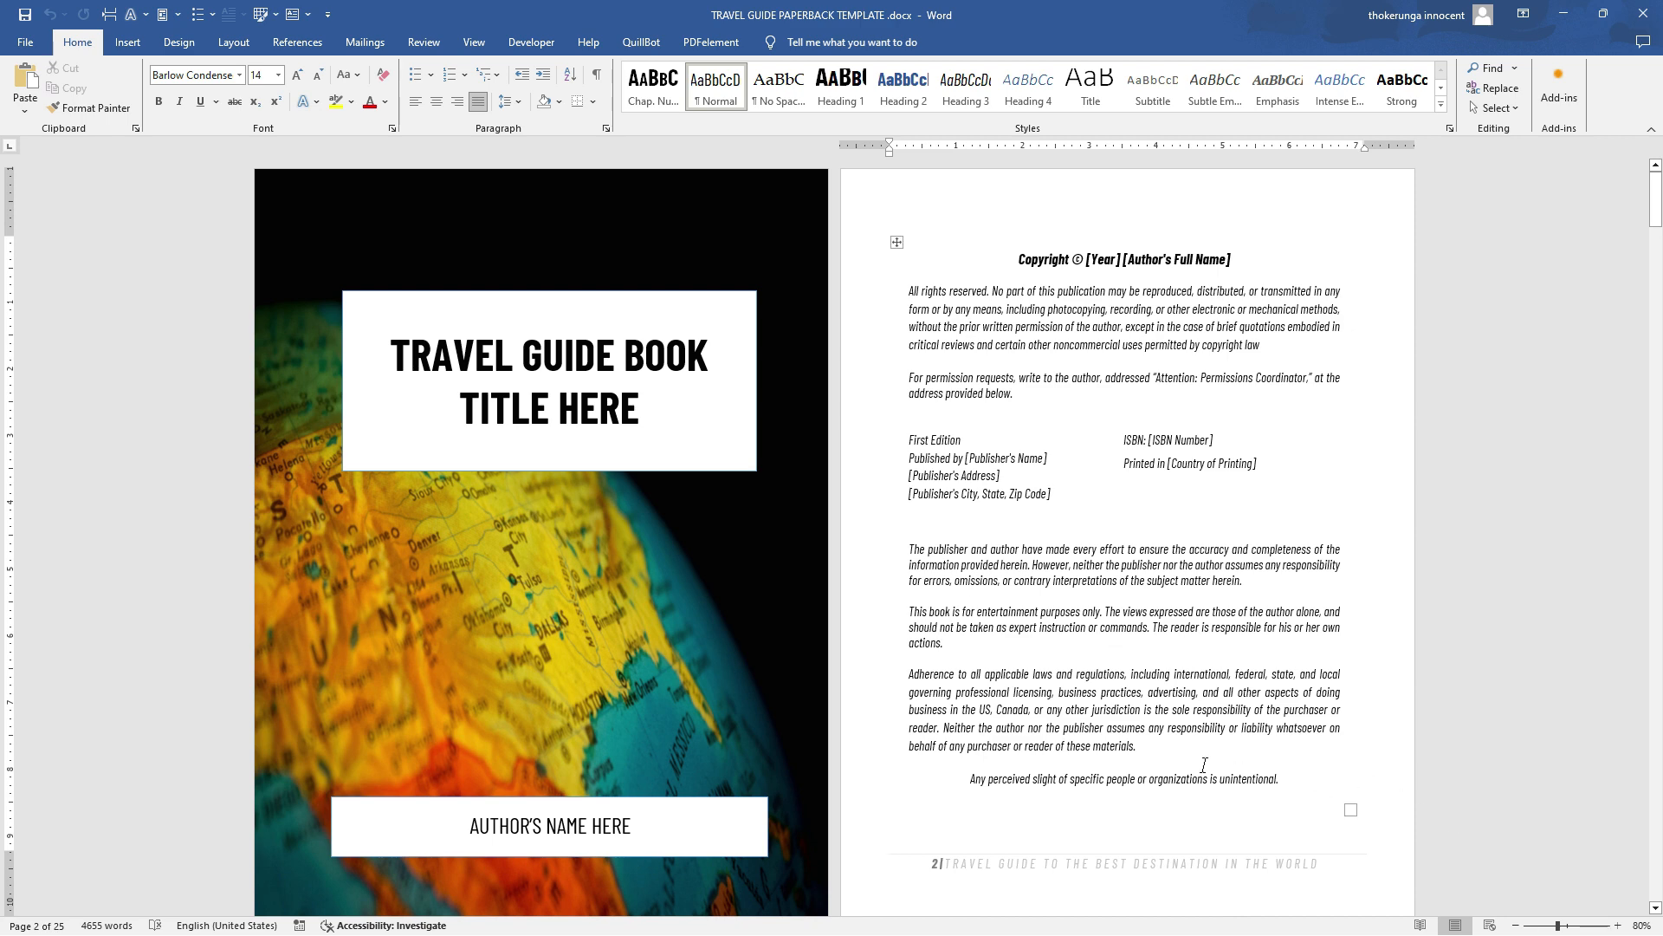
drag(1142, 746, 909, 551)
click(997, 582)
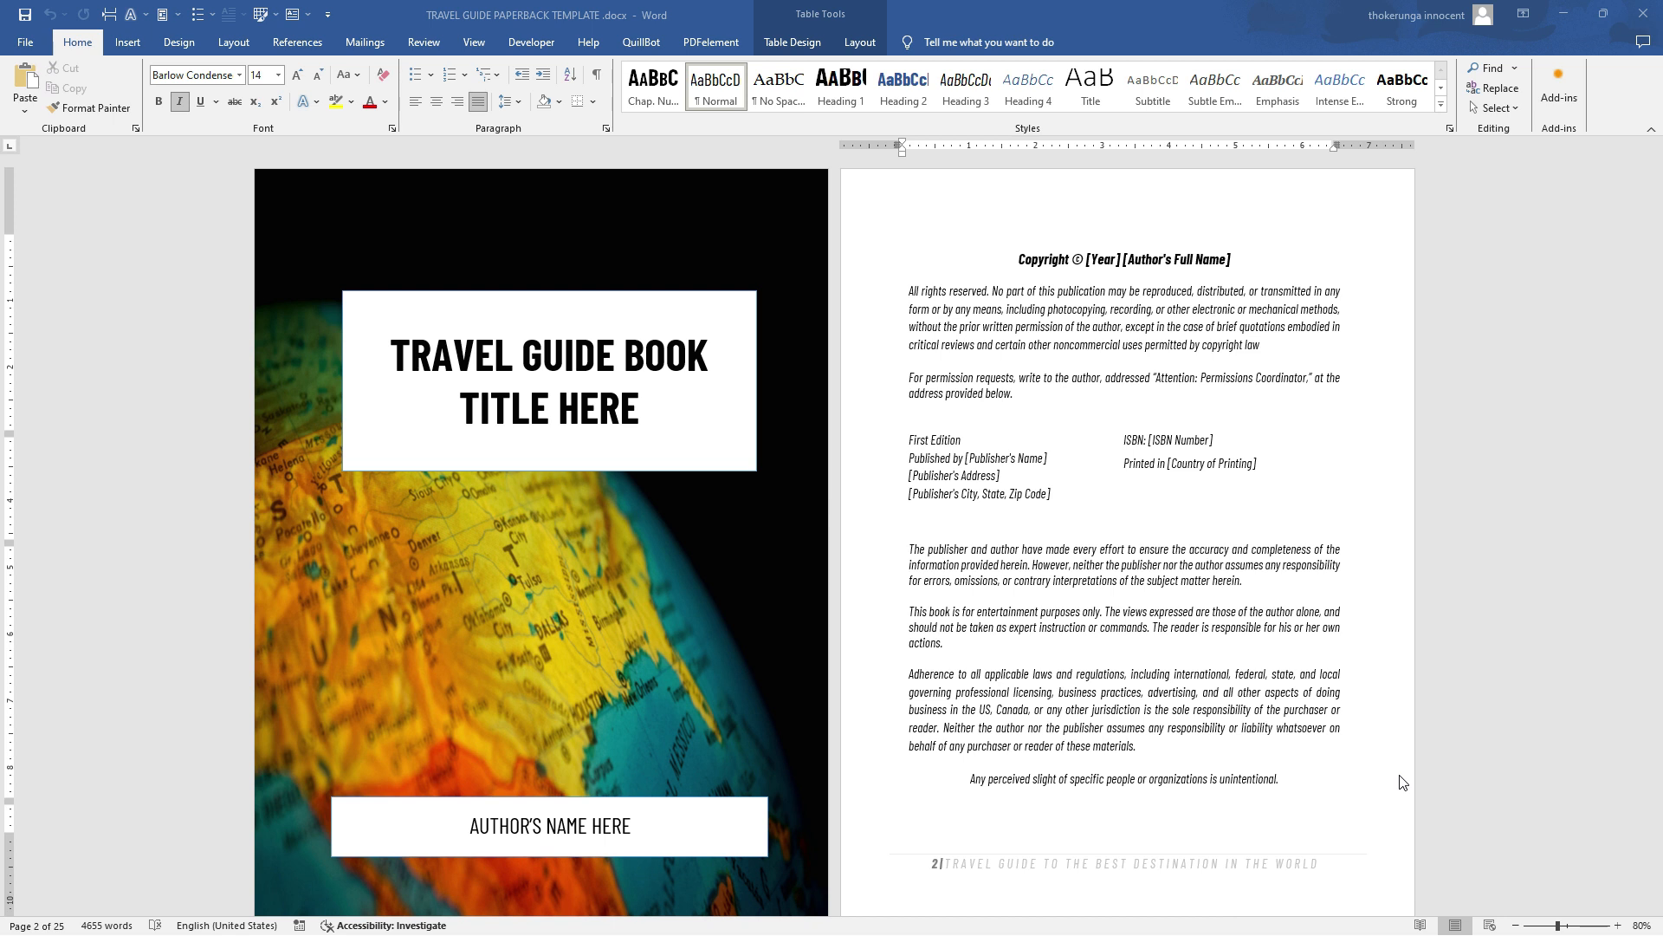
Replace the placeholder book title on the cover with "JAPAN TRAVEL GUIDE"
double_click(549, 375)
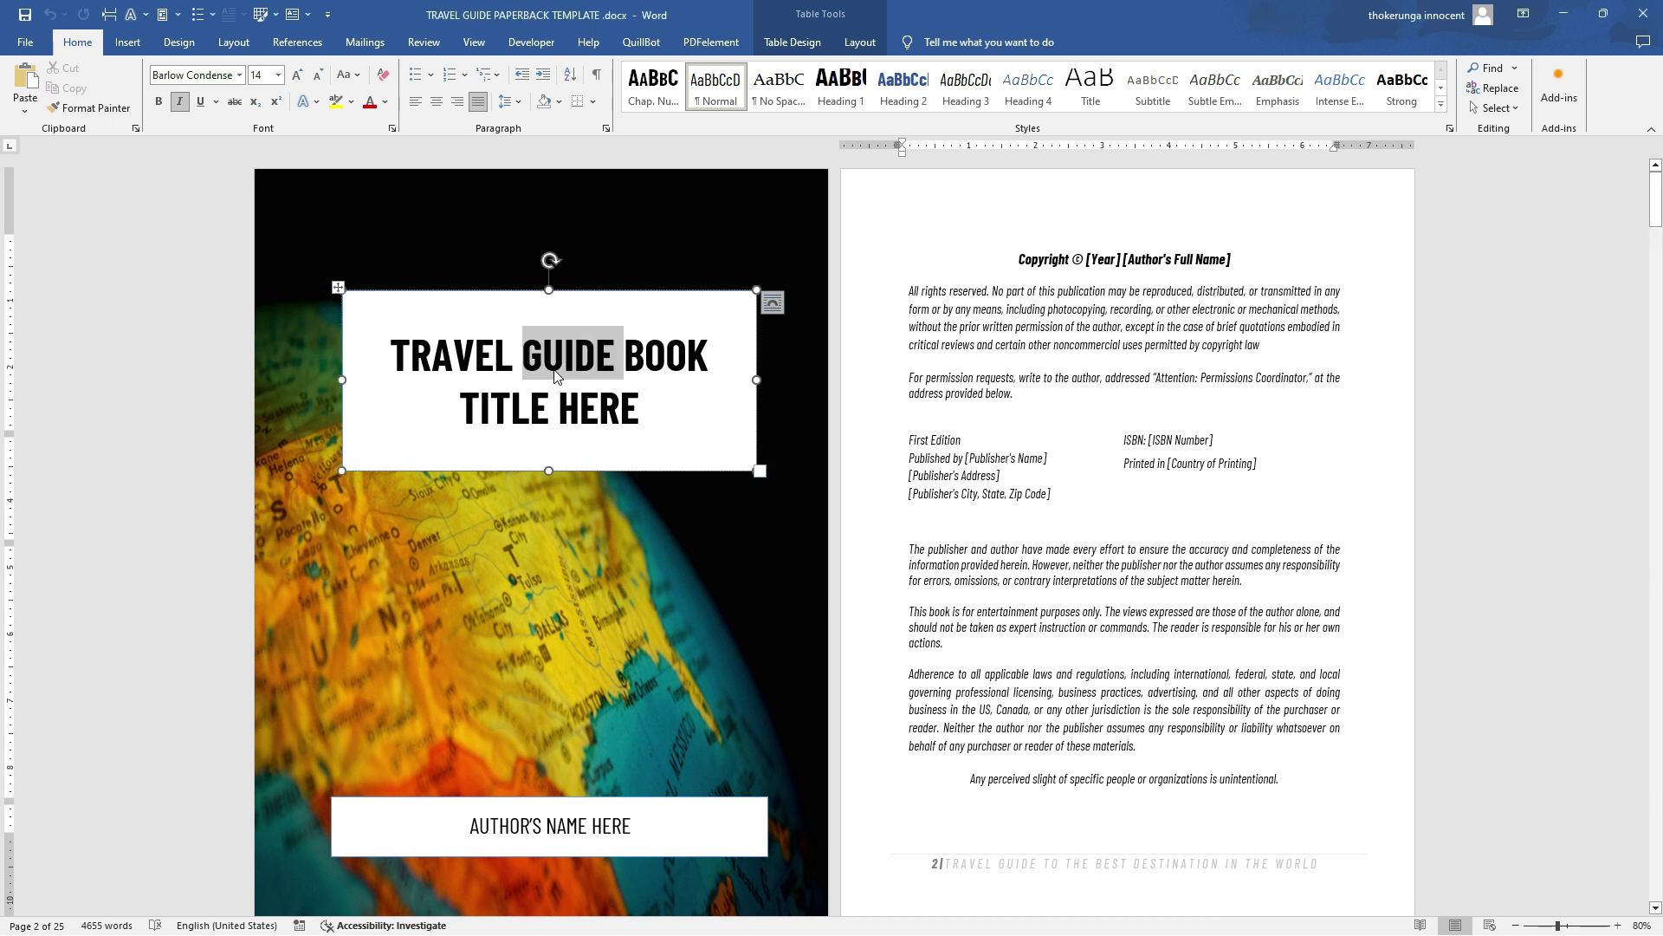
click(579, 407)
drag(643, 405, 392, 347)
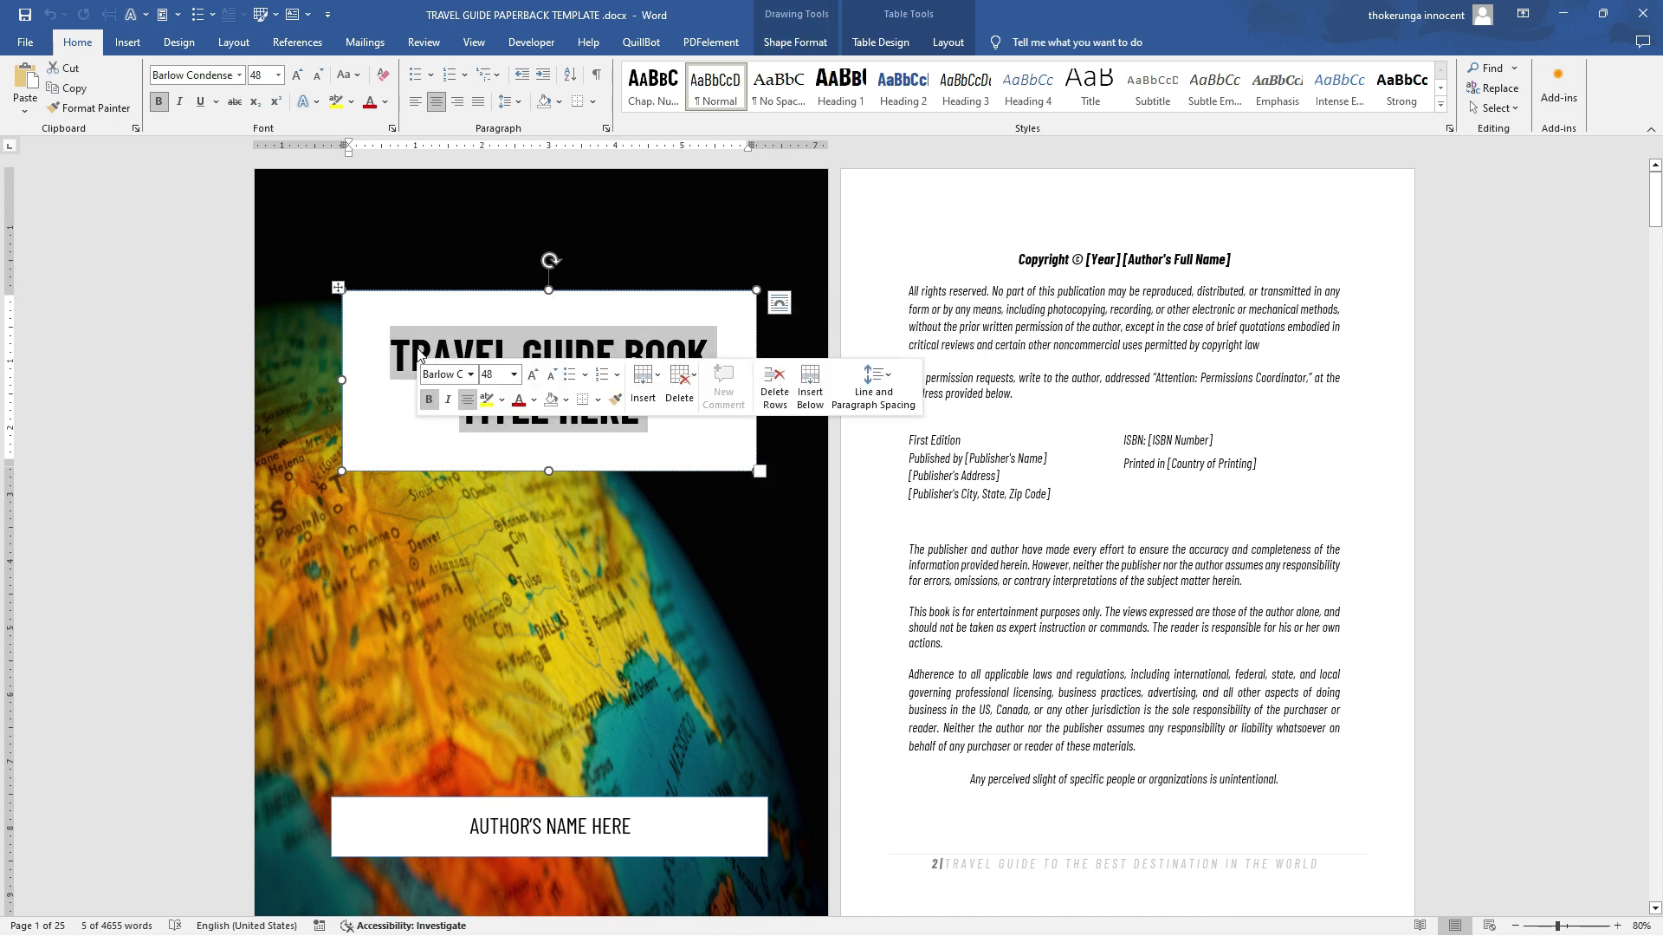
text(JAPAN )
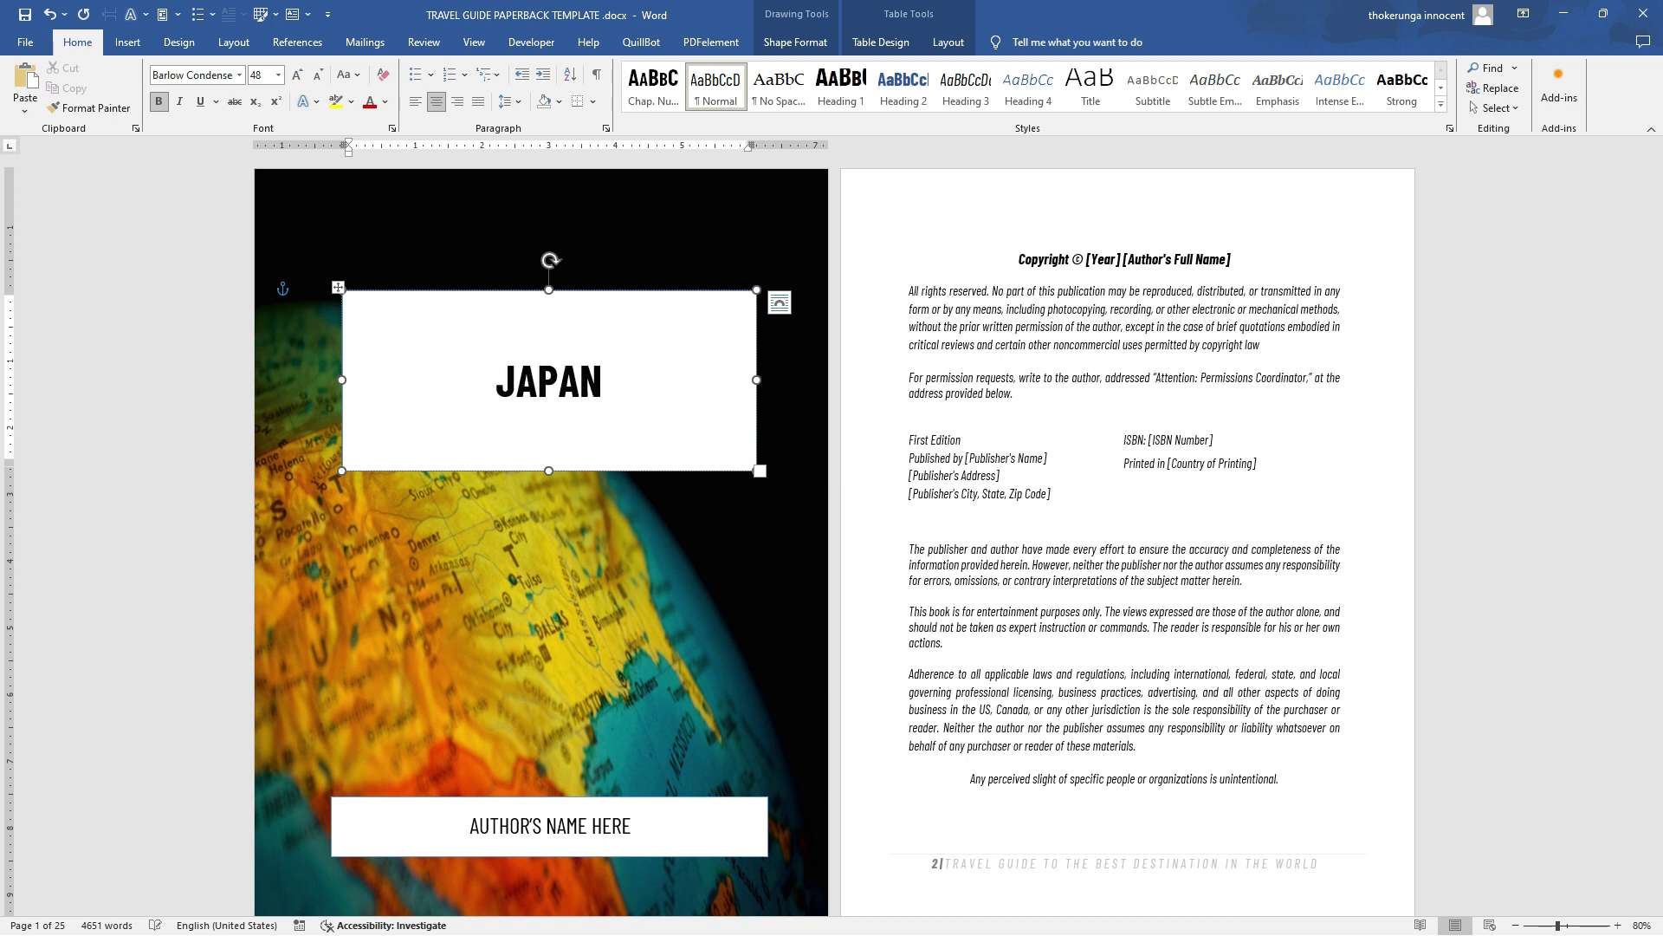
text(TR)
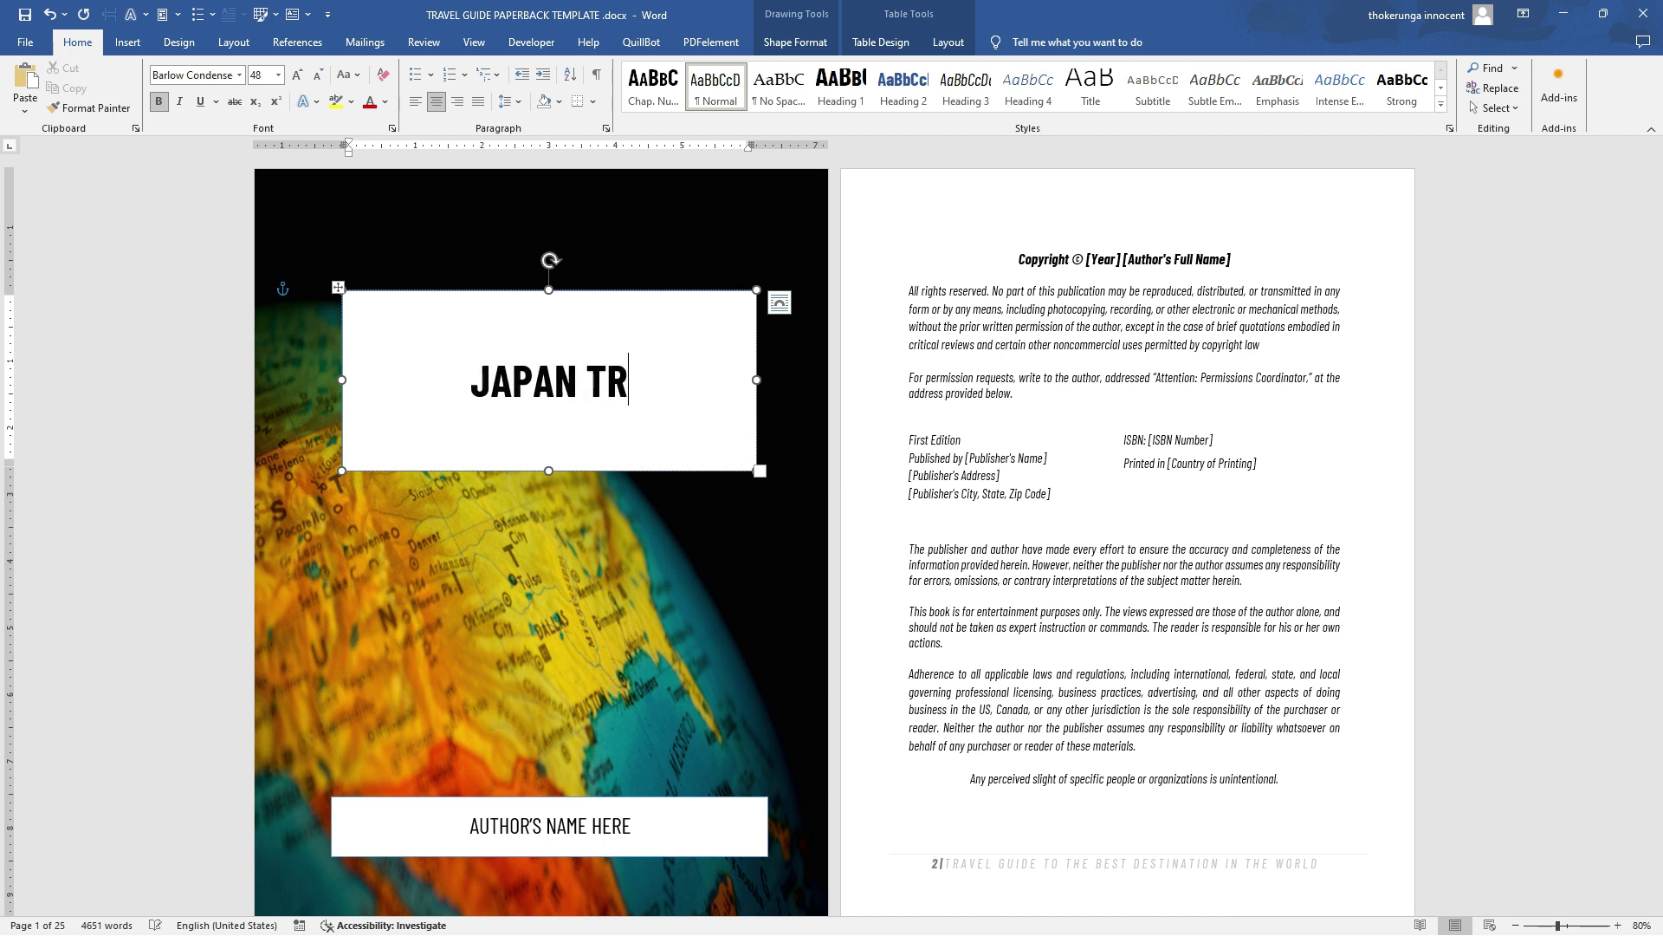
text(AVEL )
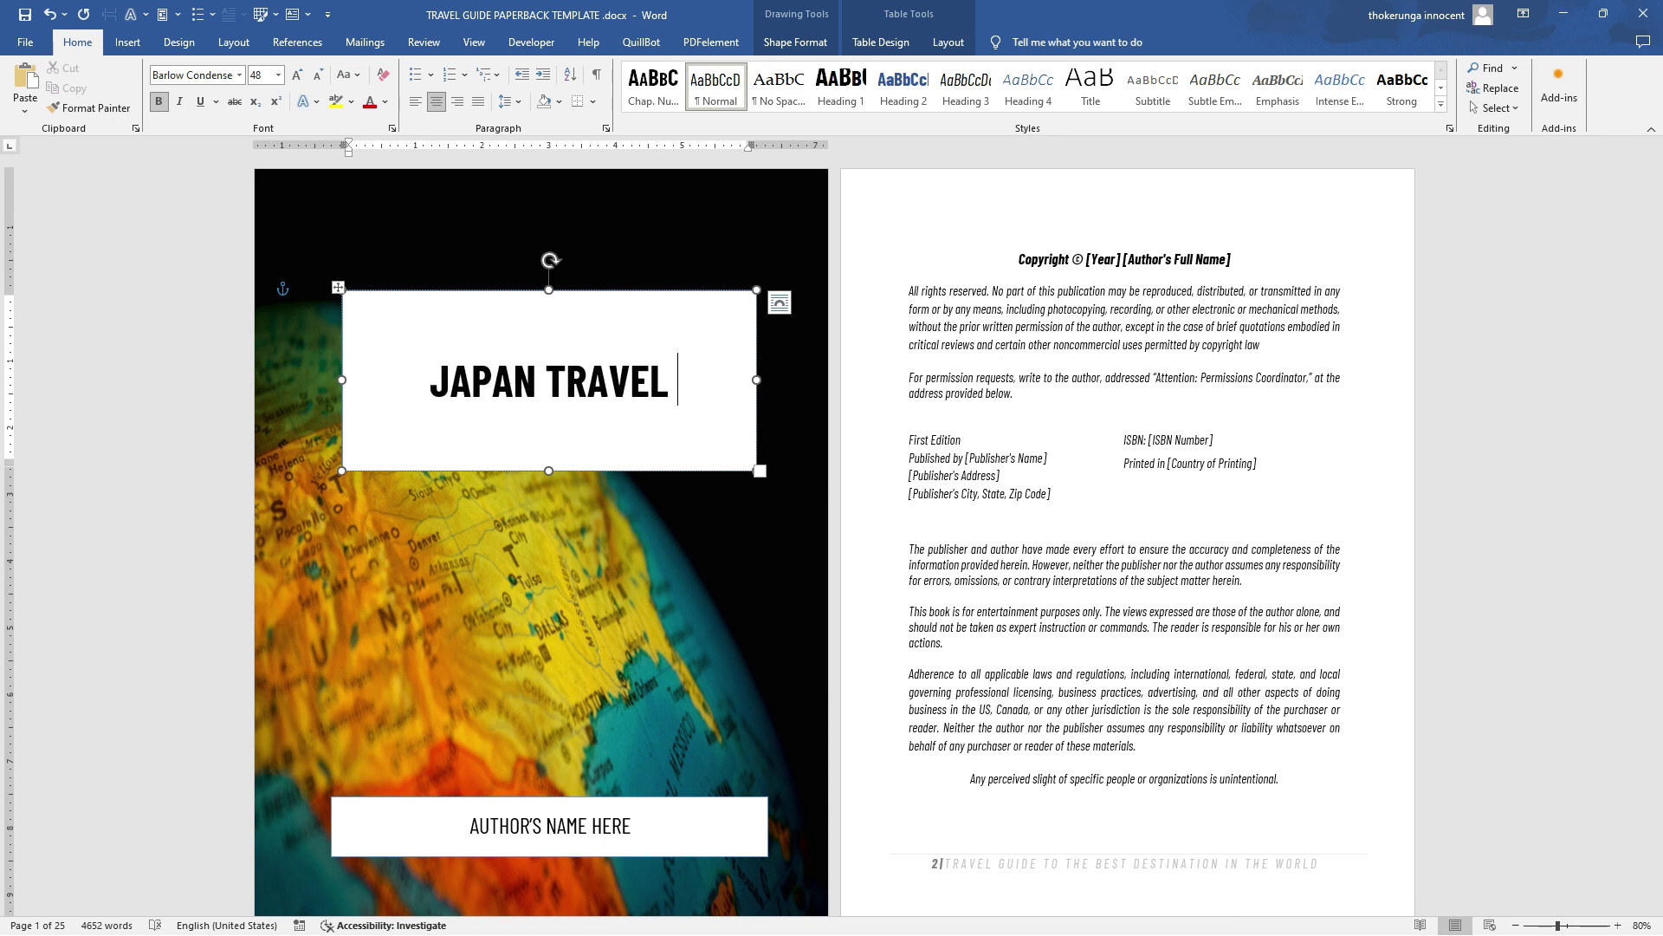
text(GUIDE)
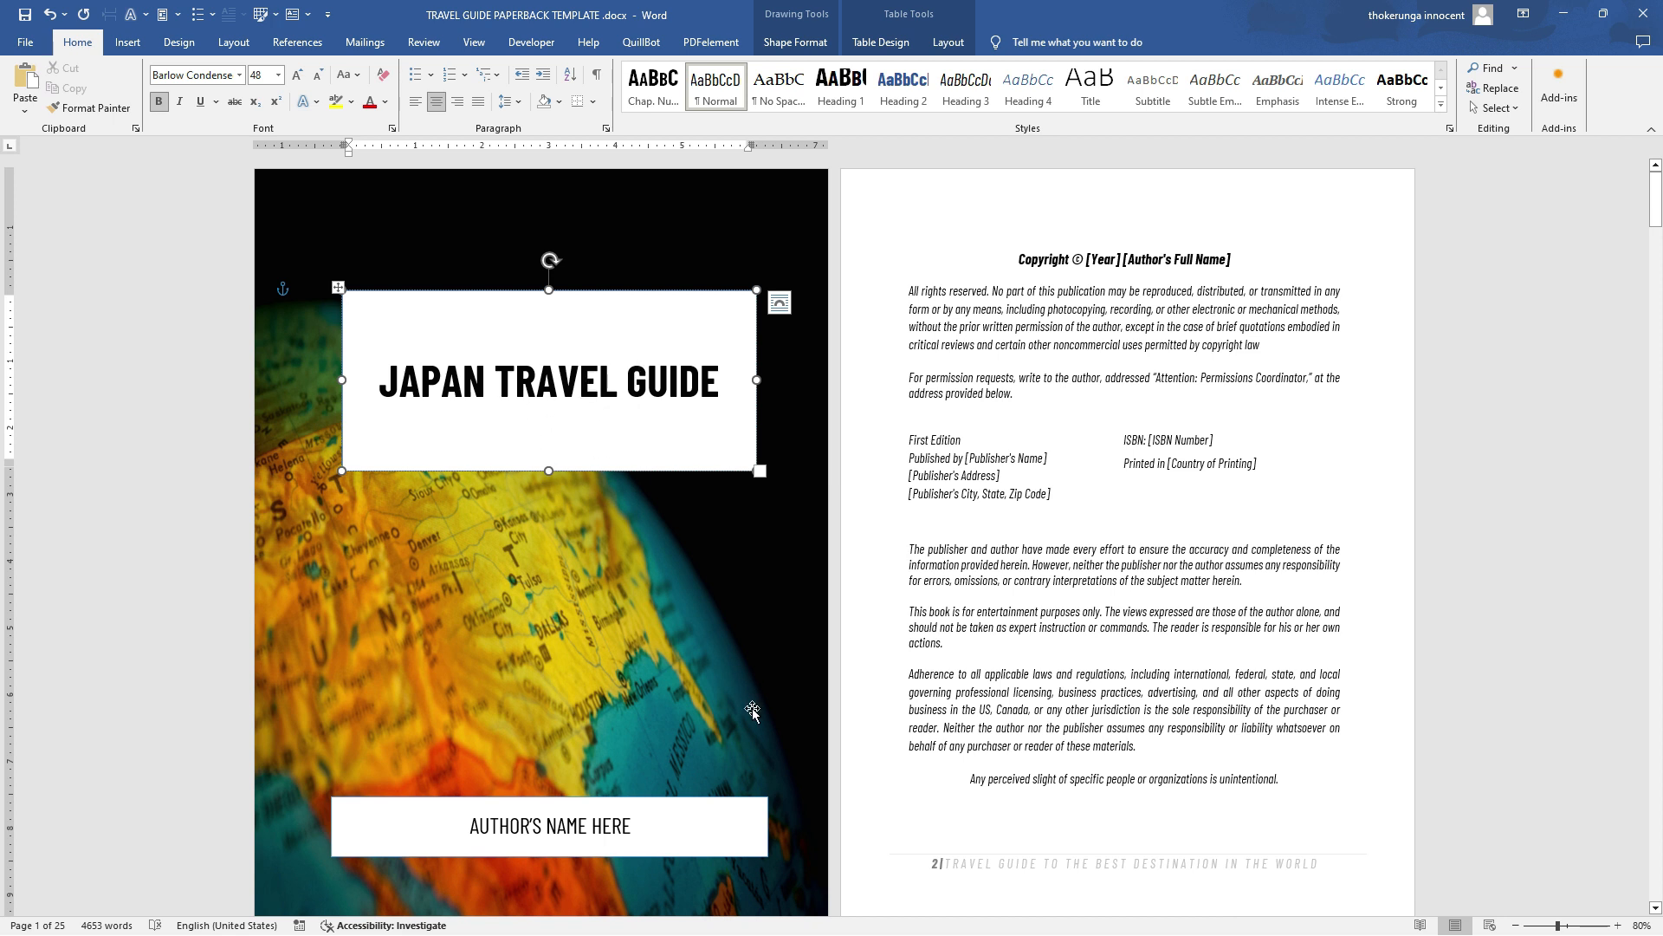
Replace the author's name placeholder on the cover with "GRAPHICS UG"
click(579, 825)
drag(644, 823, 467, 826)
click(510, 826)
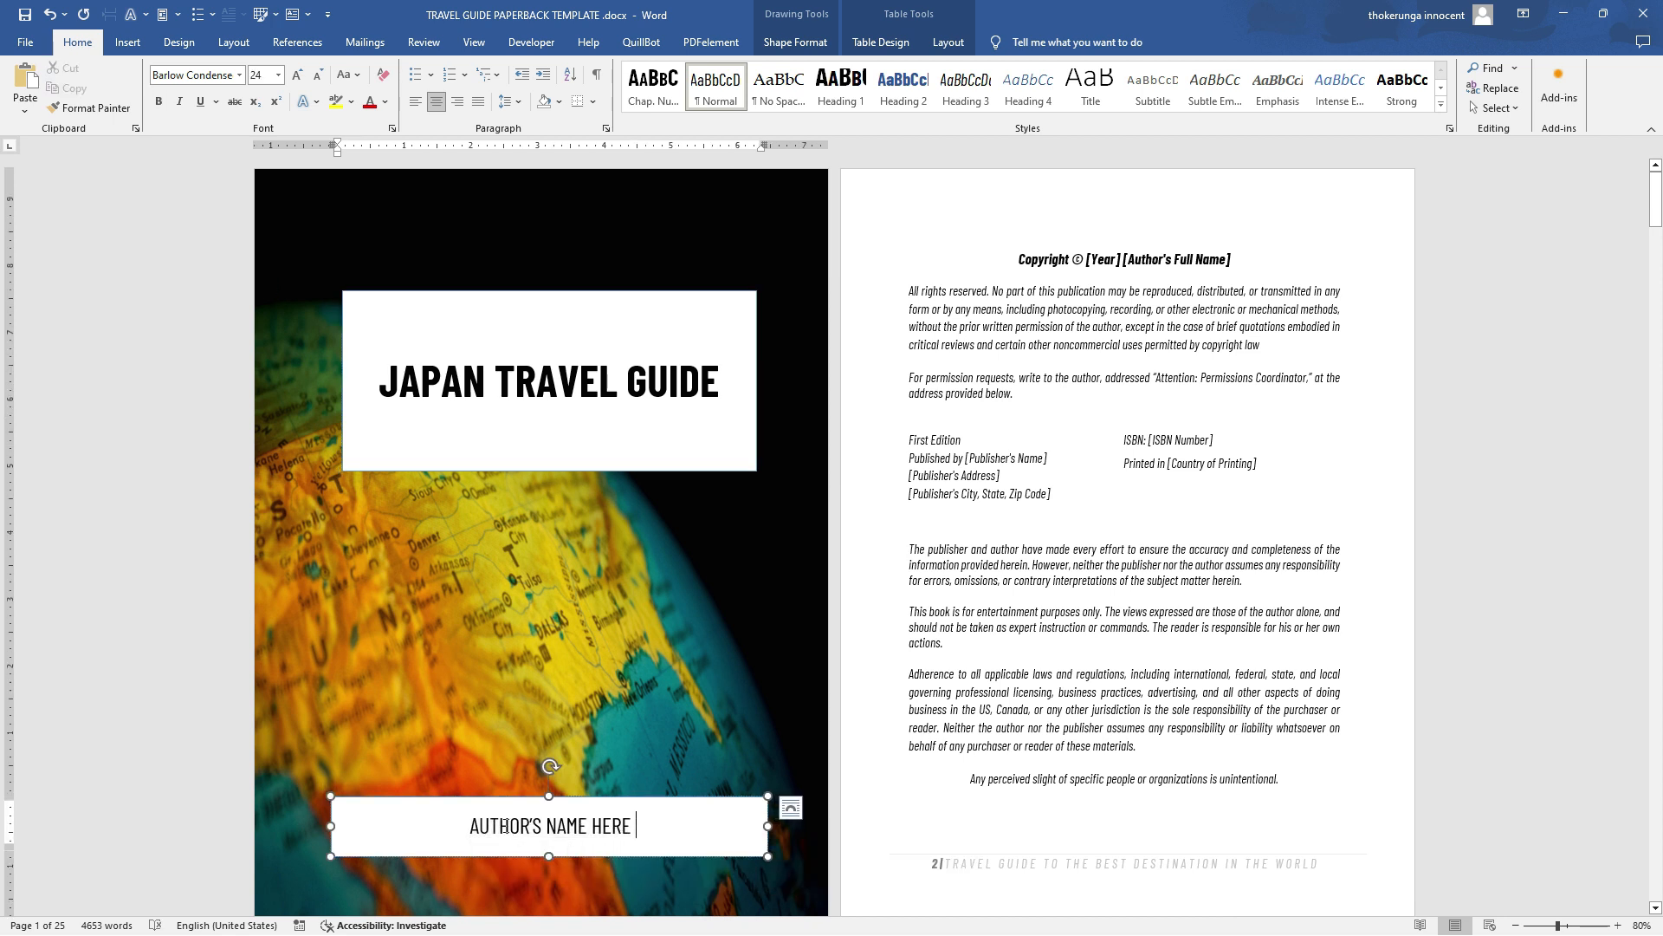
triple_click(489, 829)
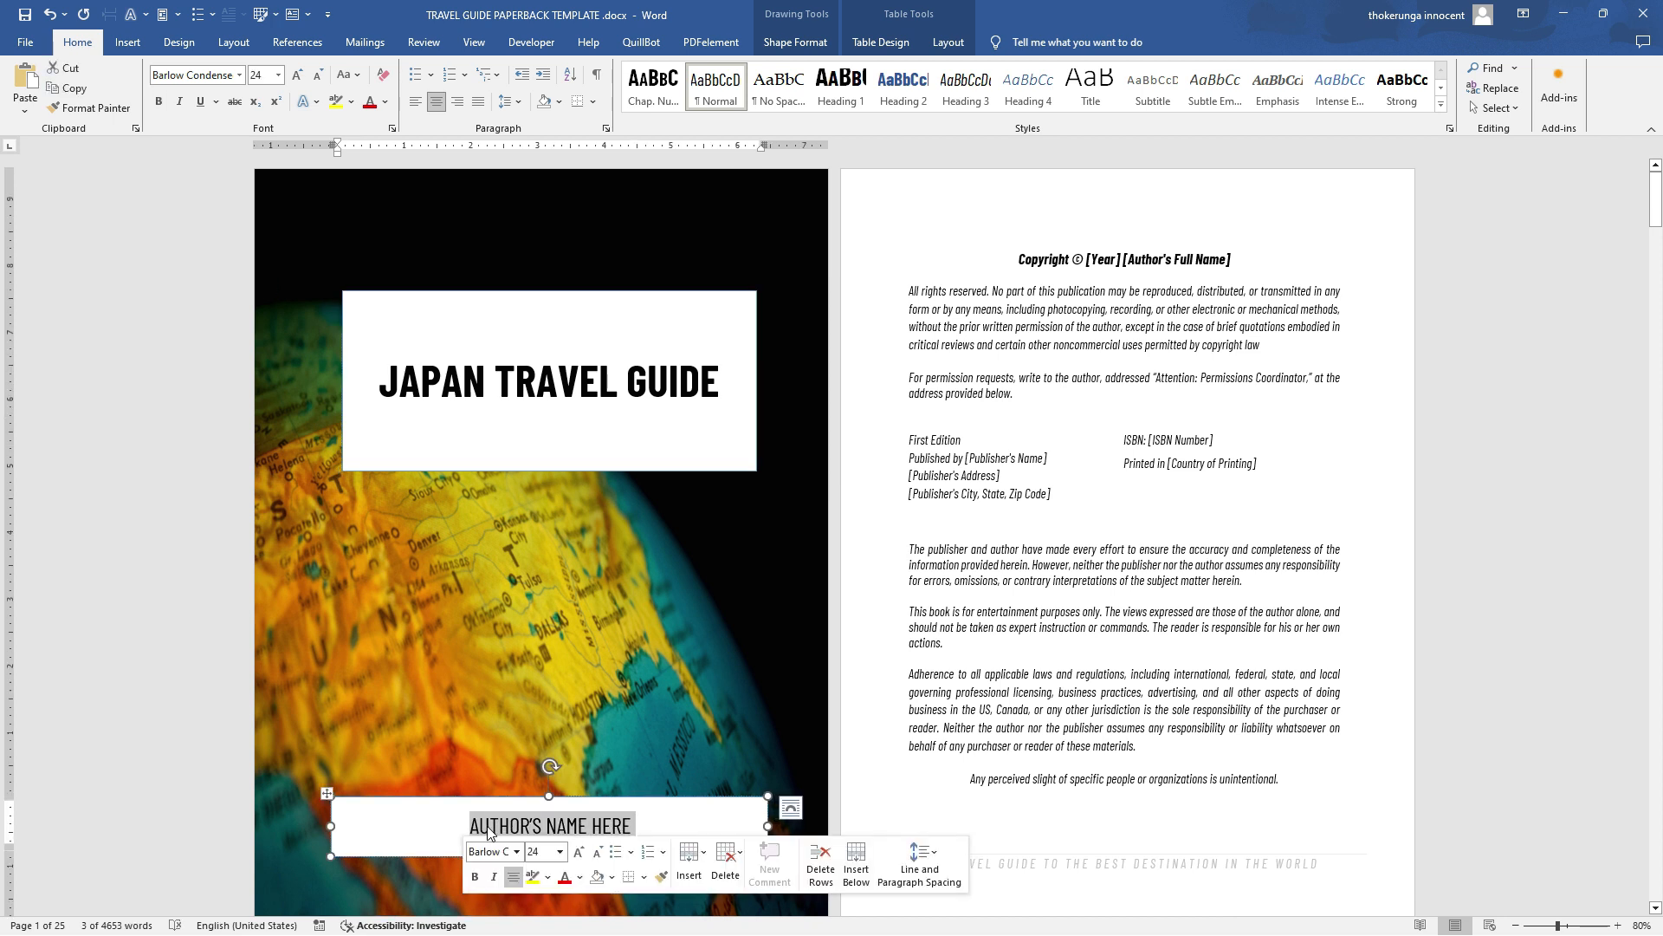
text(GRAP)
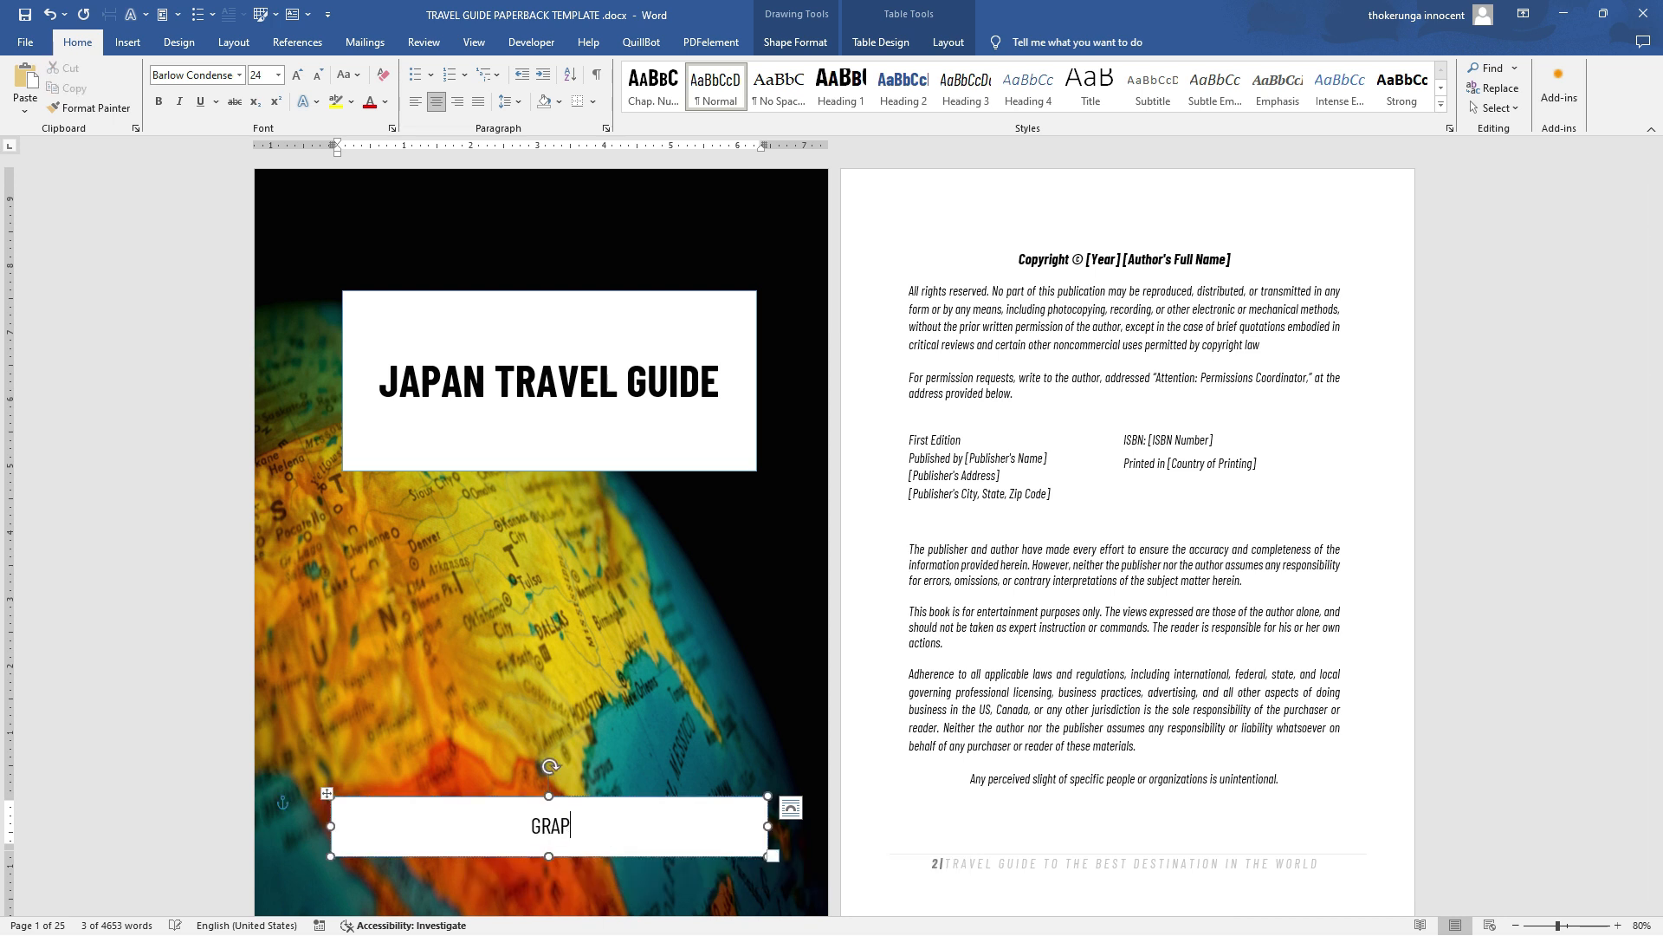
text(HICS )
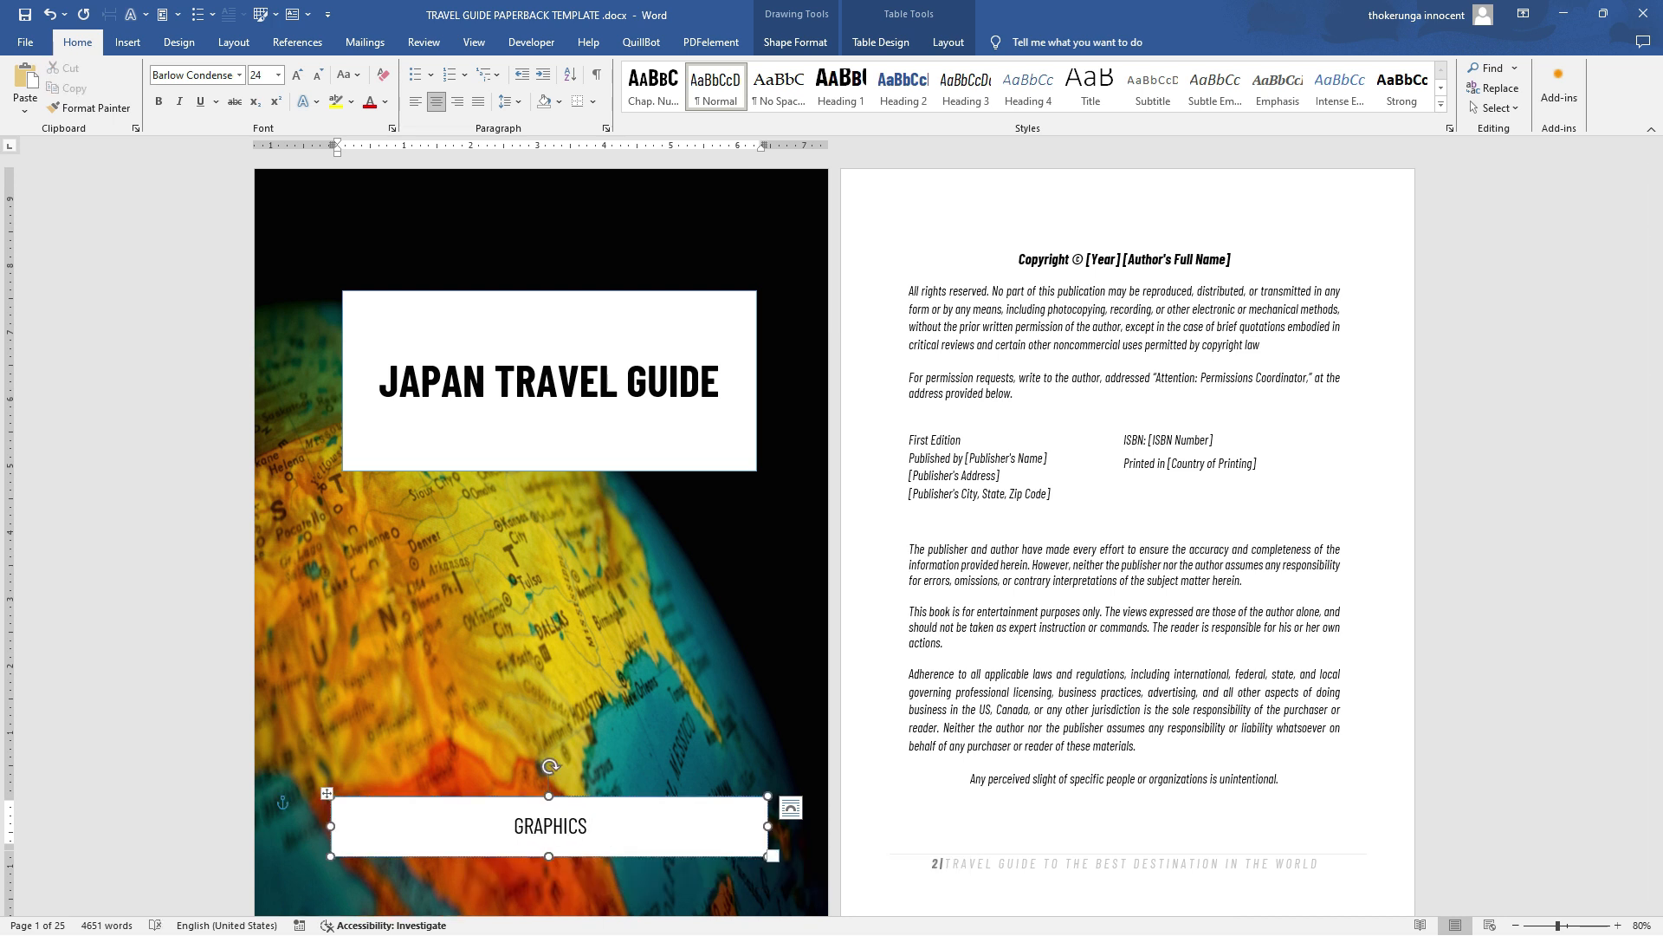
text(UG)
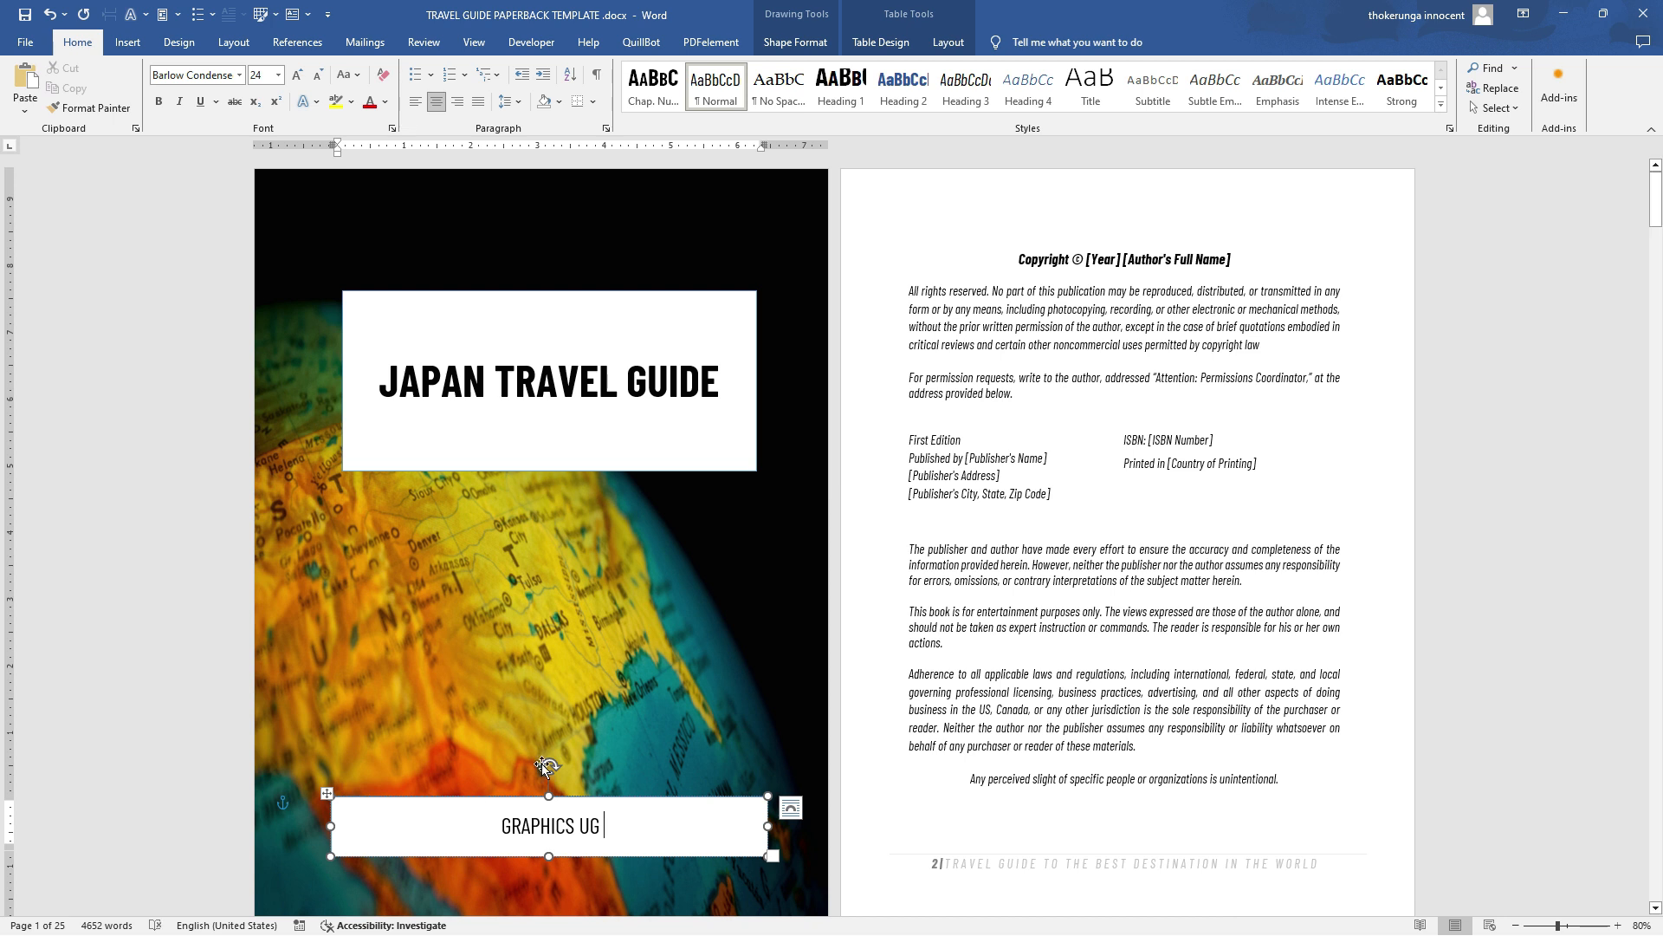
Examine the copyright page's year, author and publisher placeholders, and look over the table of contents and map pages
click(1003, 330)
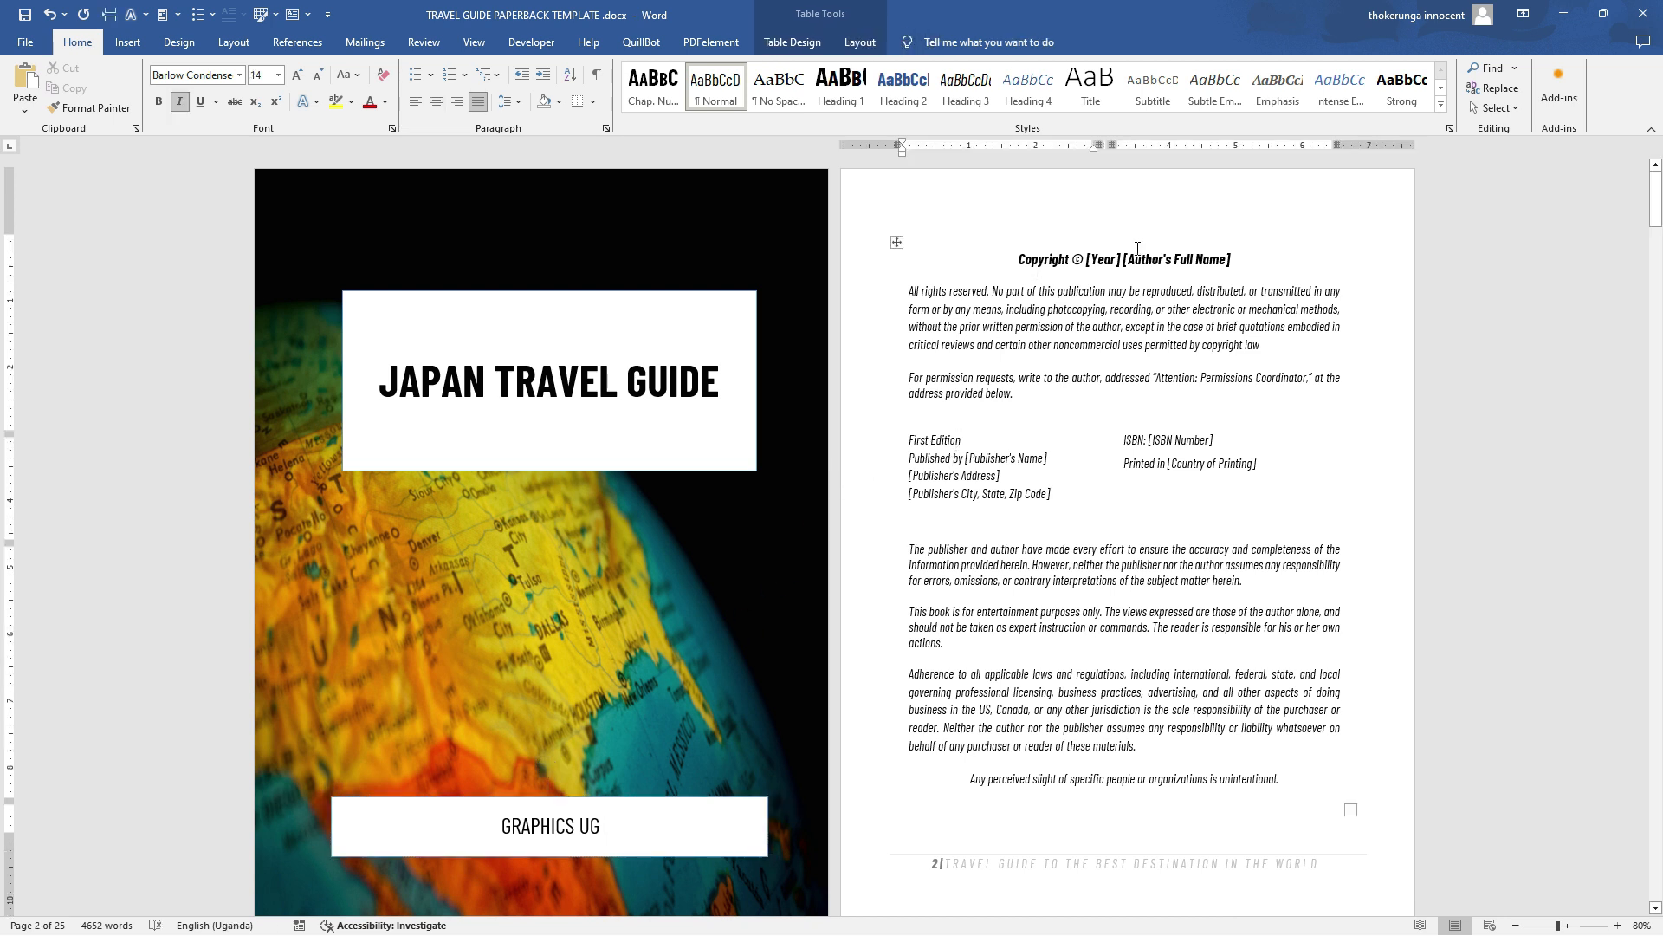
drag(1230, 261, 1144, 266)
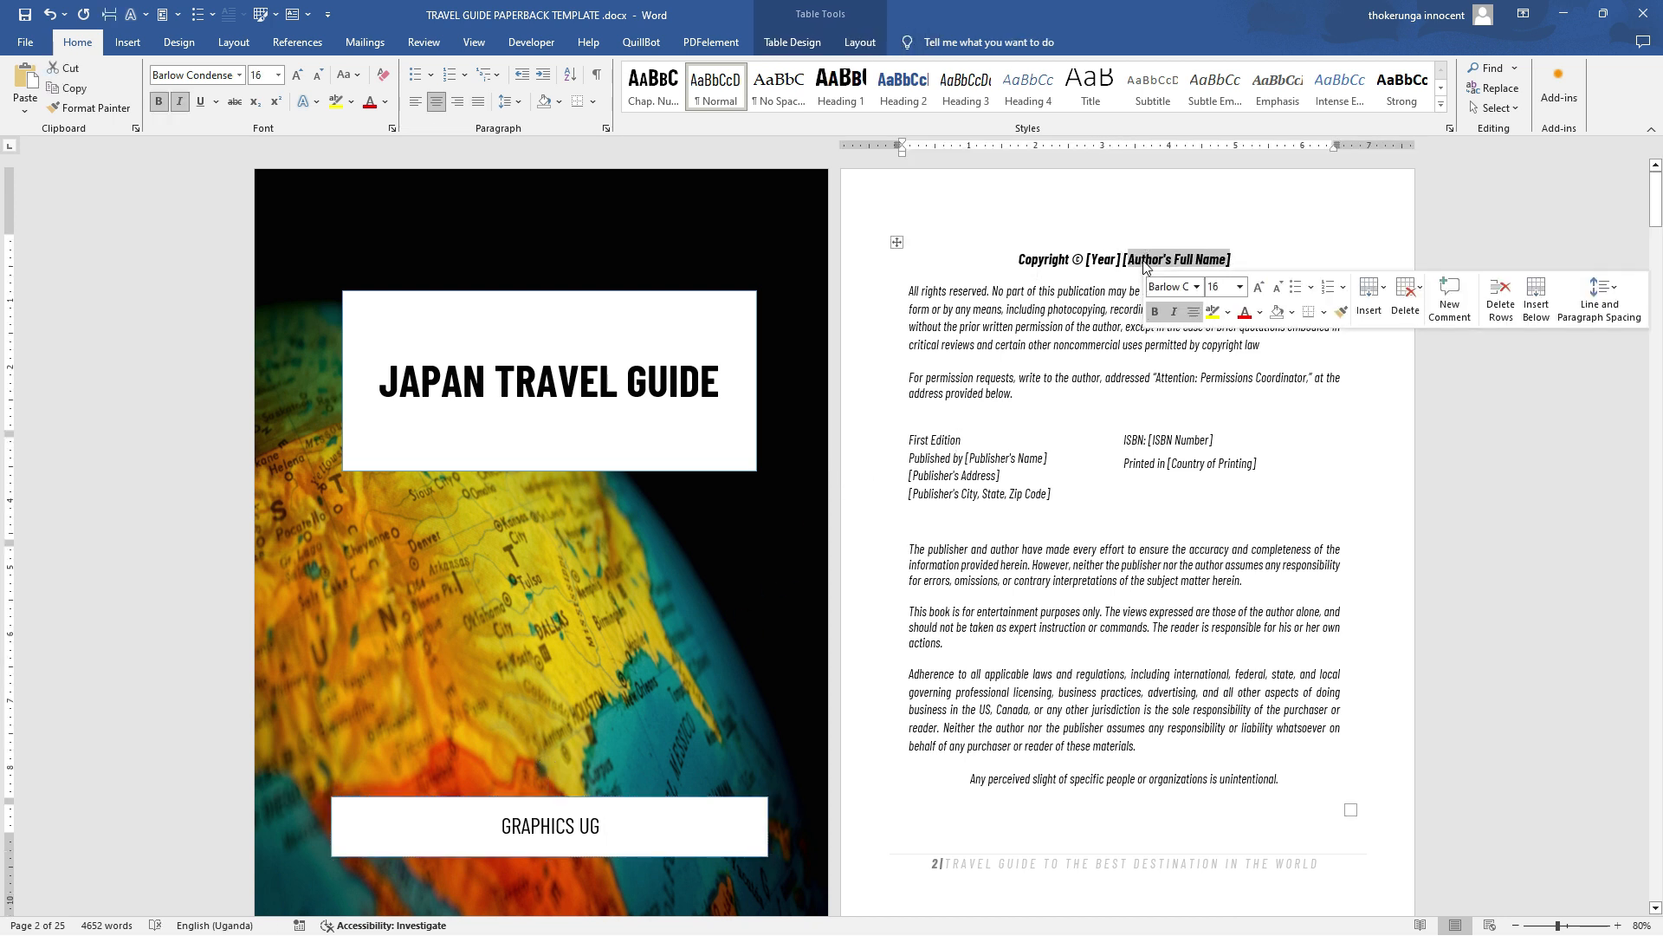
click(1145, 266)
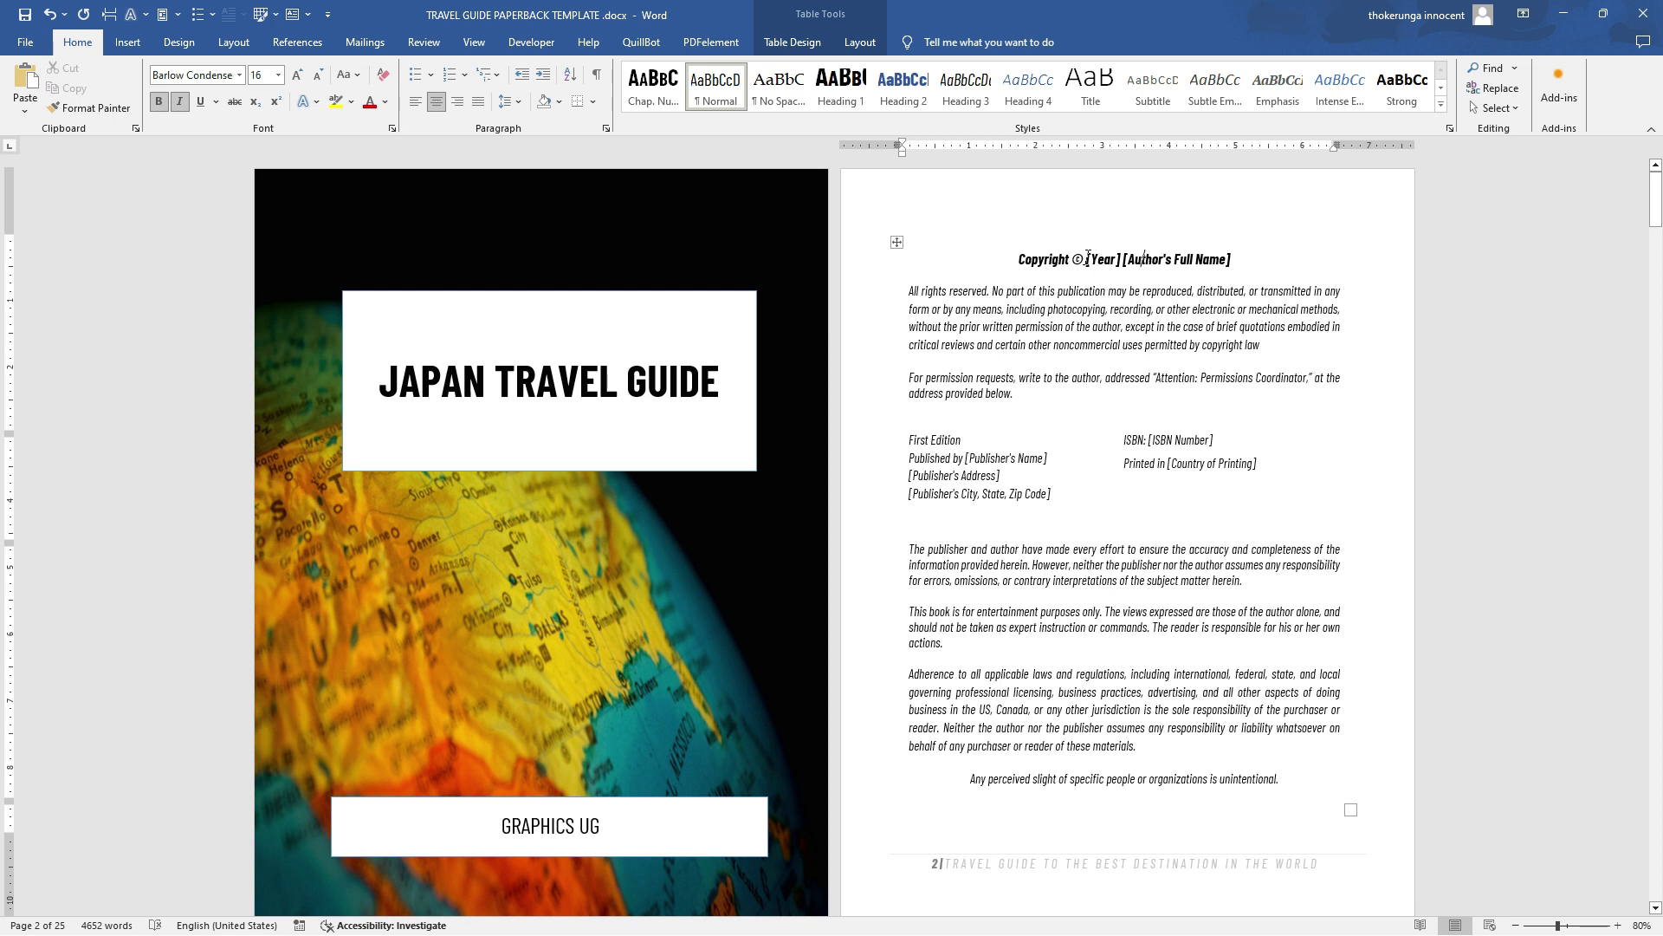
drag(1086, 260, 1225, 261)
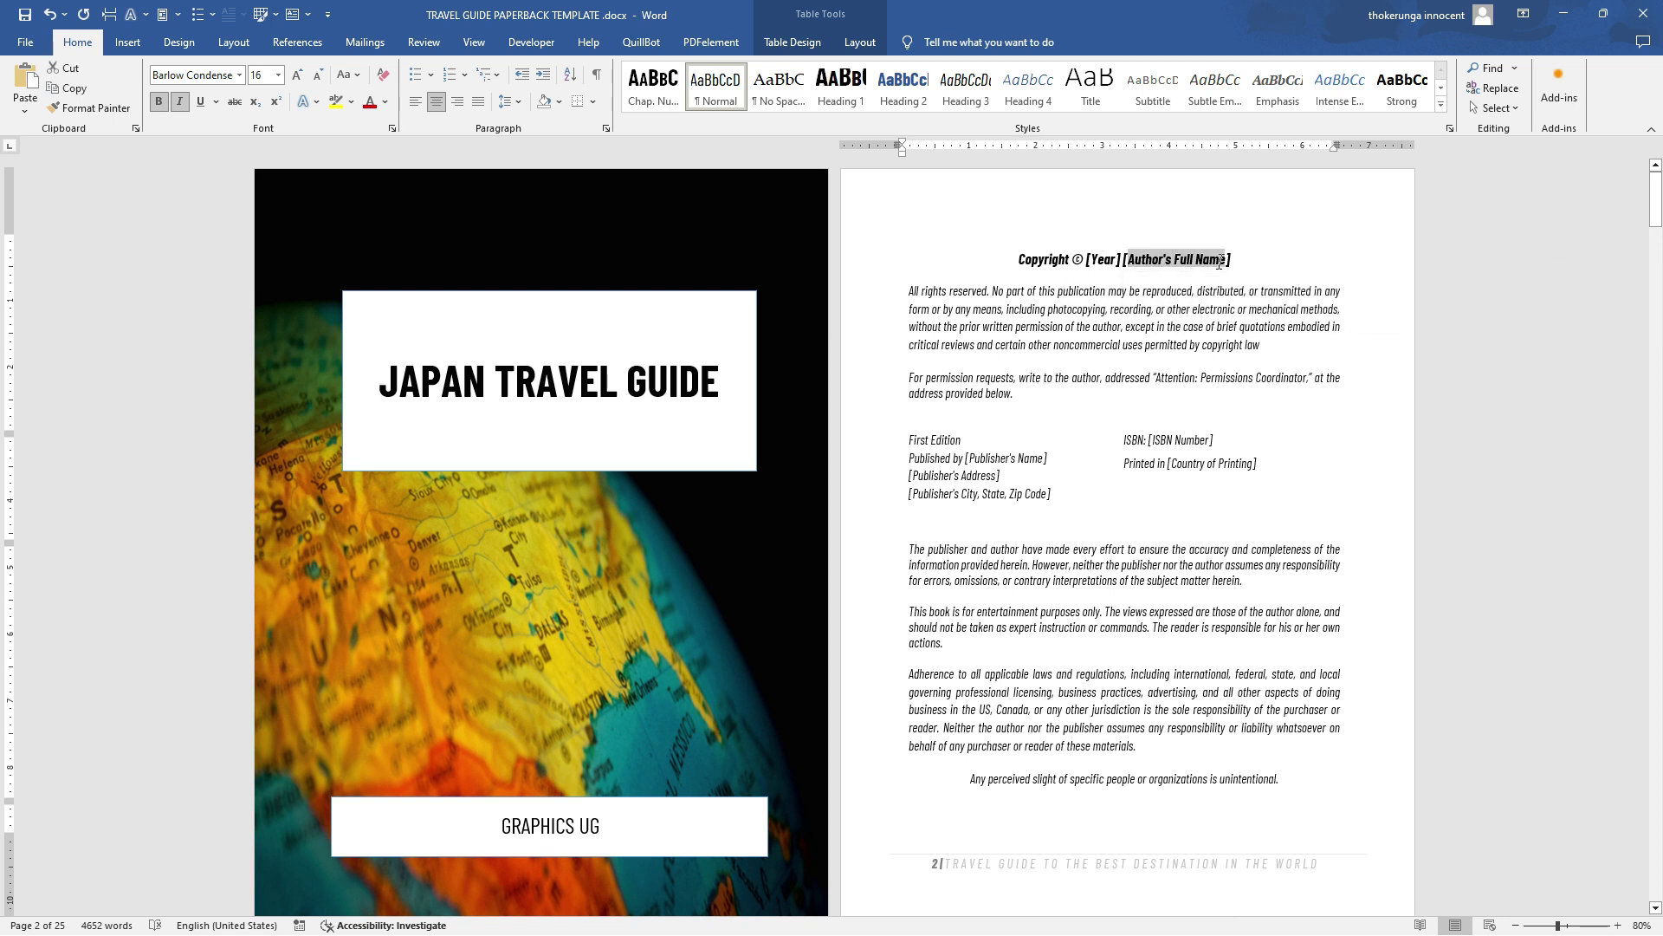
click(1096, 340)
click(1032, 458)
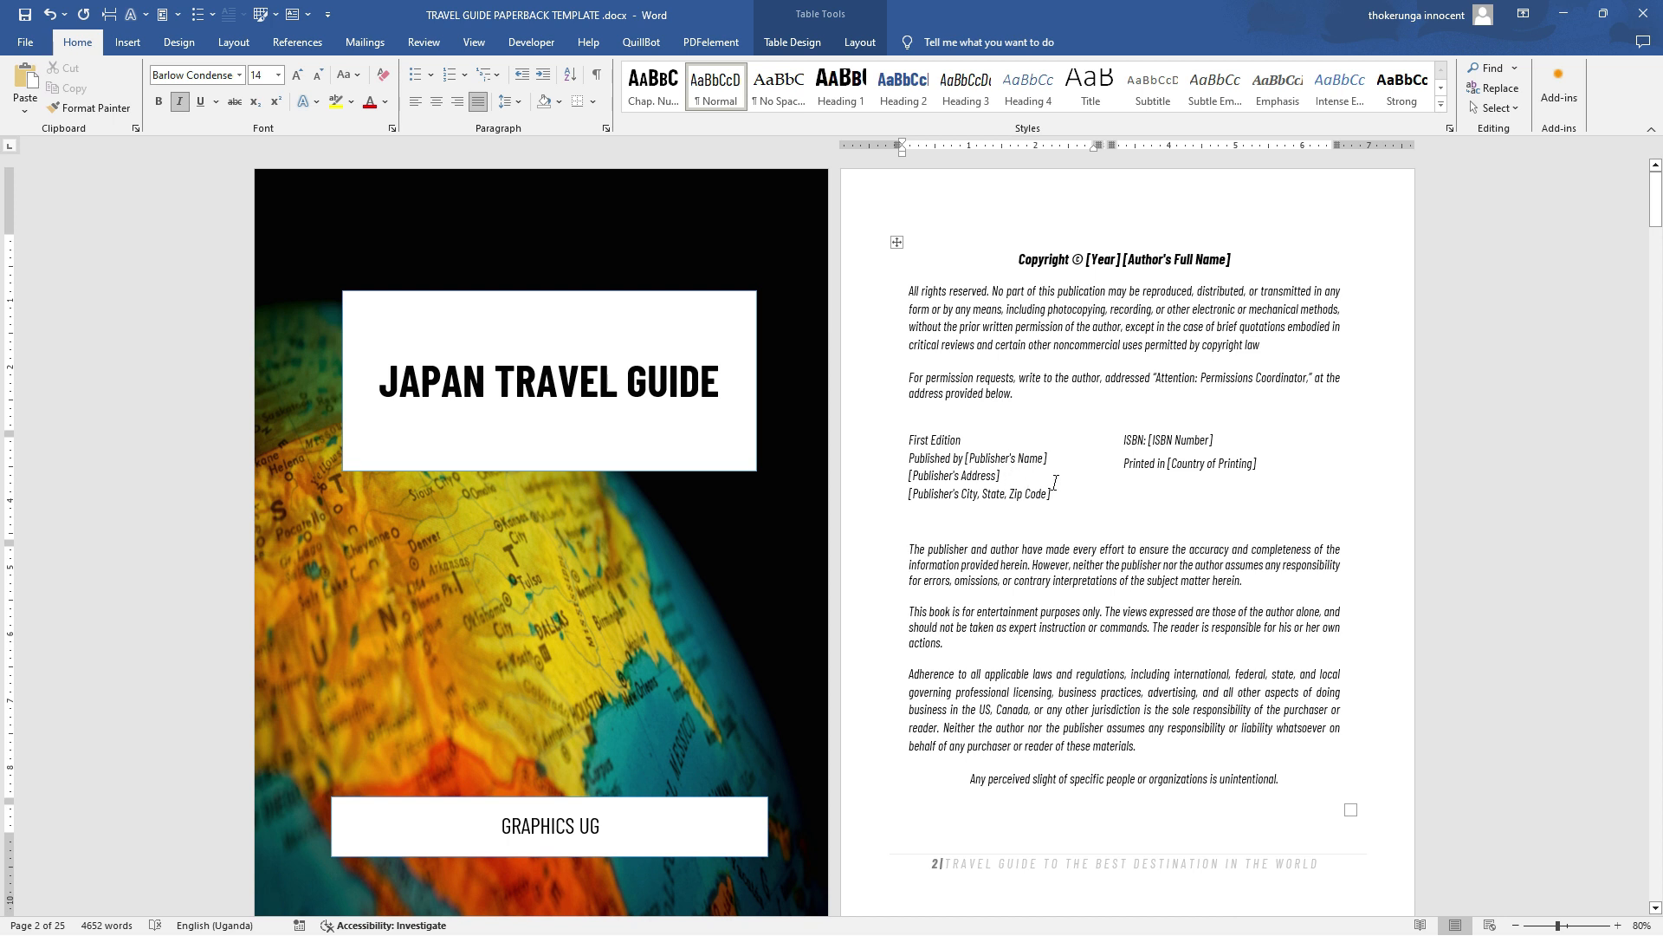
drag(1053, 494, 953, 472)
click(955, 472)
scroll(1023, 498, down, 3)
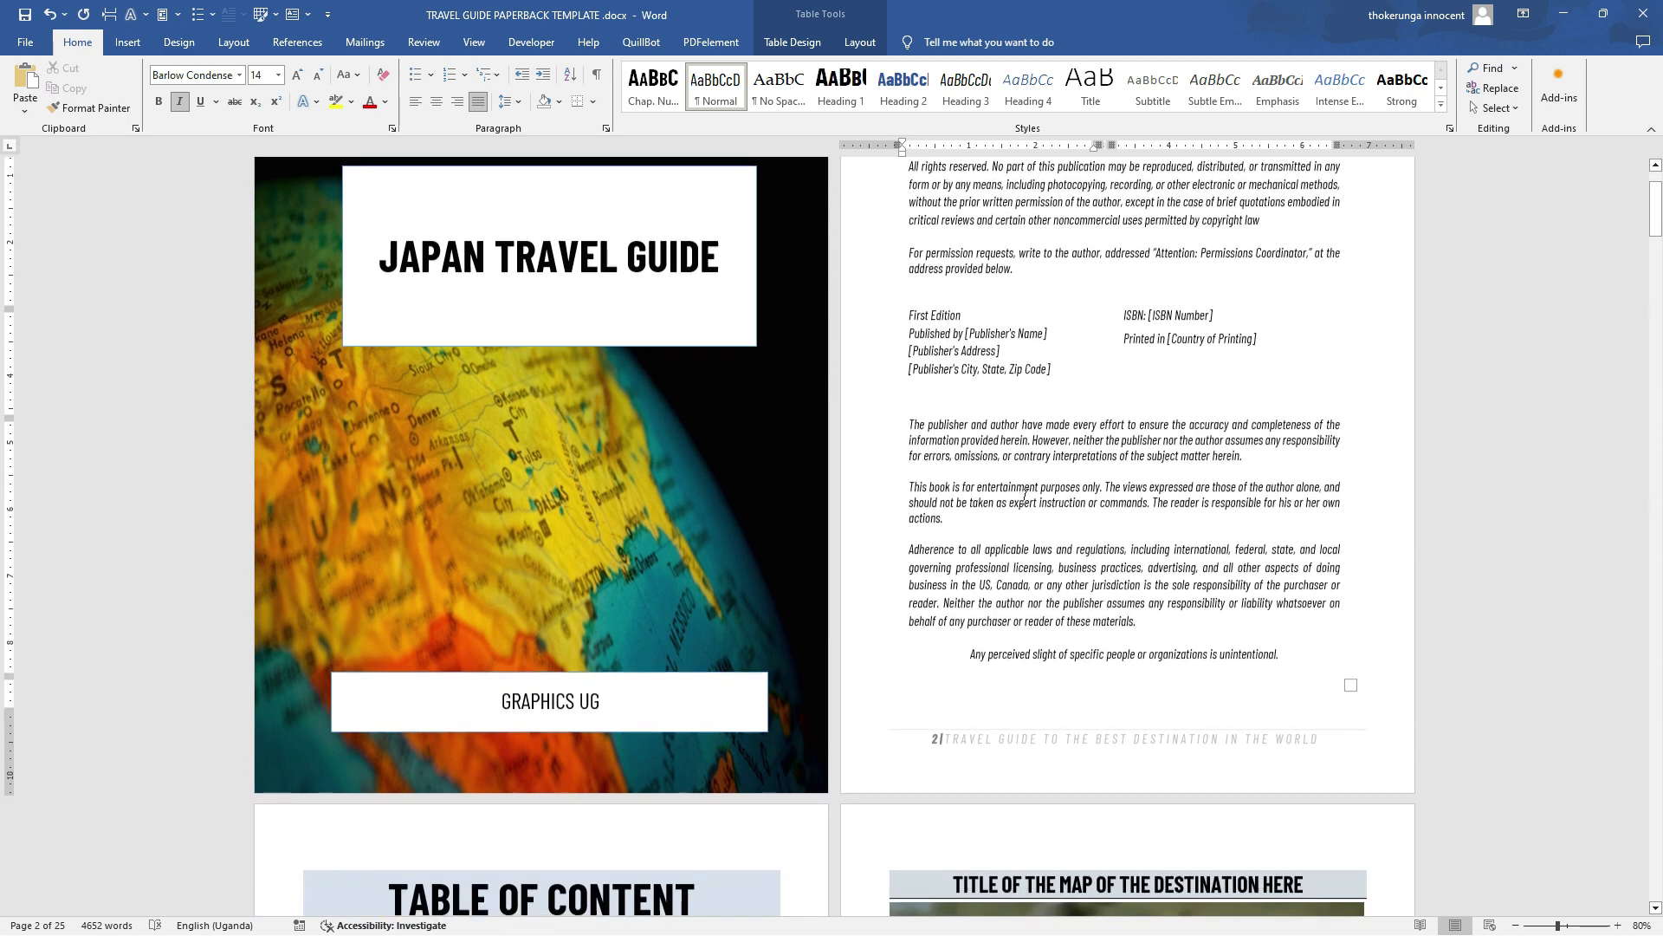
scroll(1011, 333, up, 2)
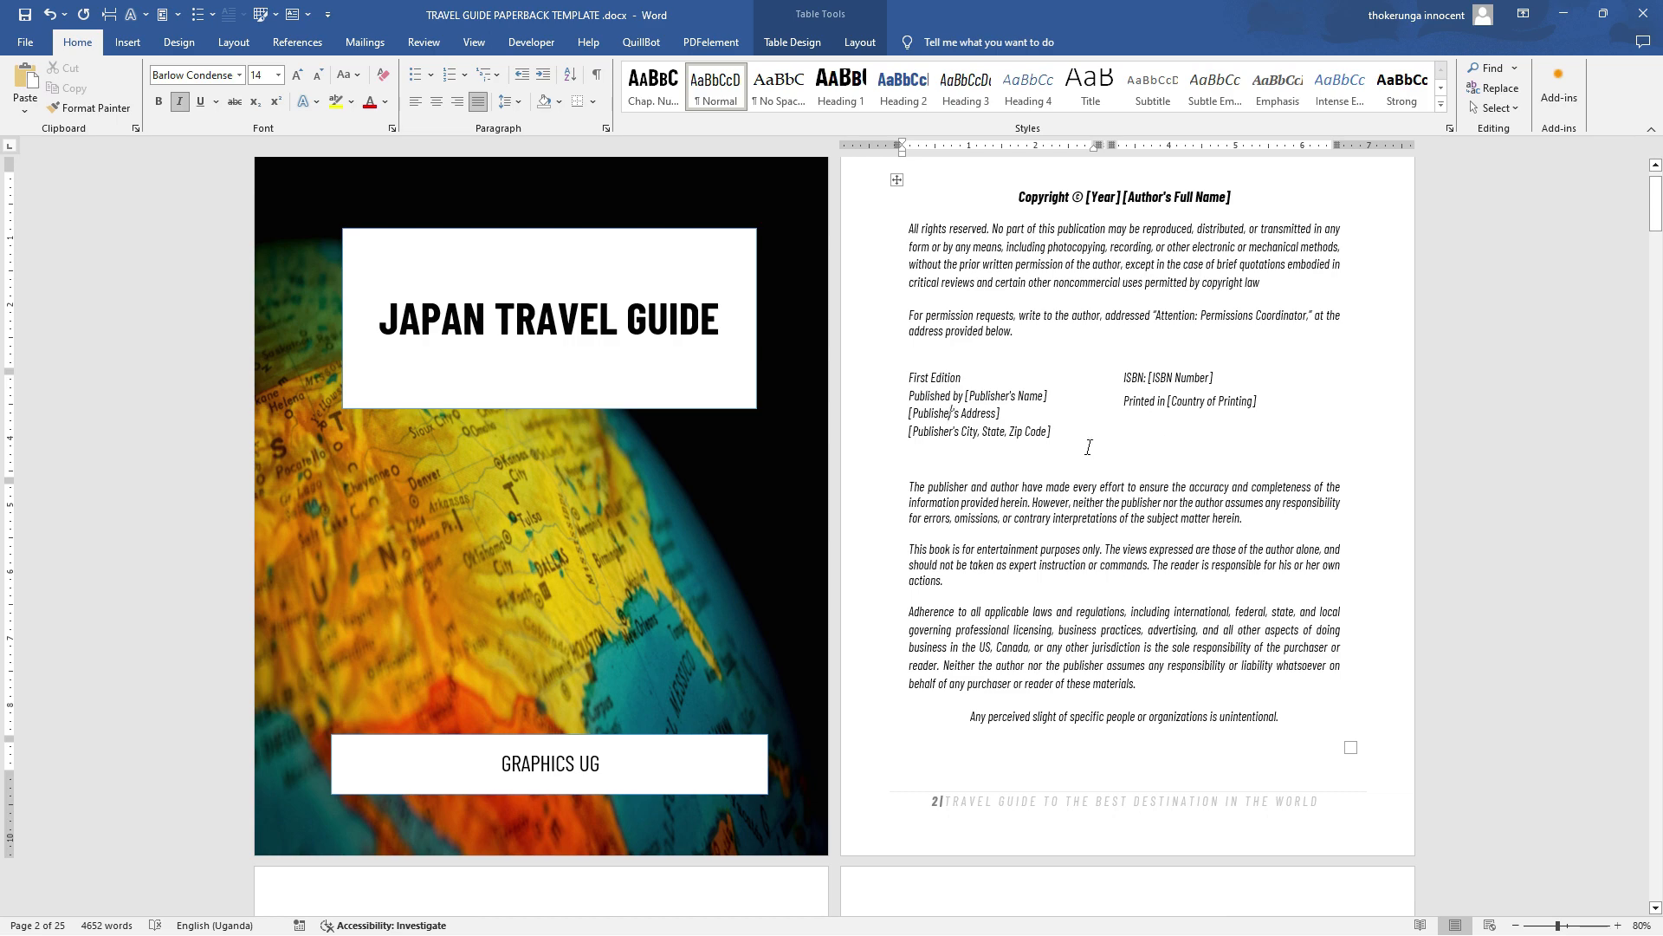
scroll(1089, 447, down, 4)
scroll(1089, 447, down, 2)
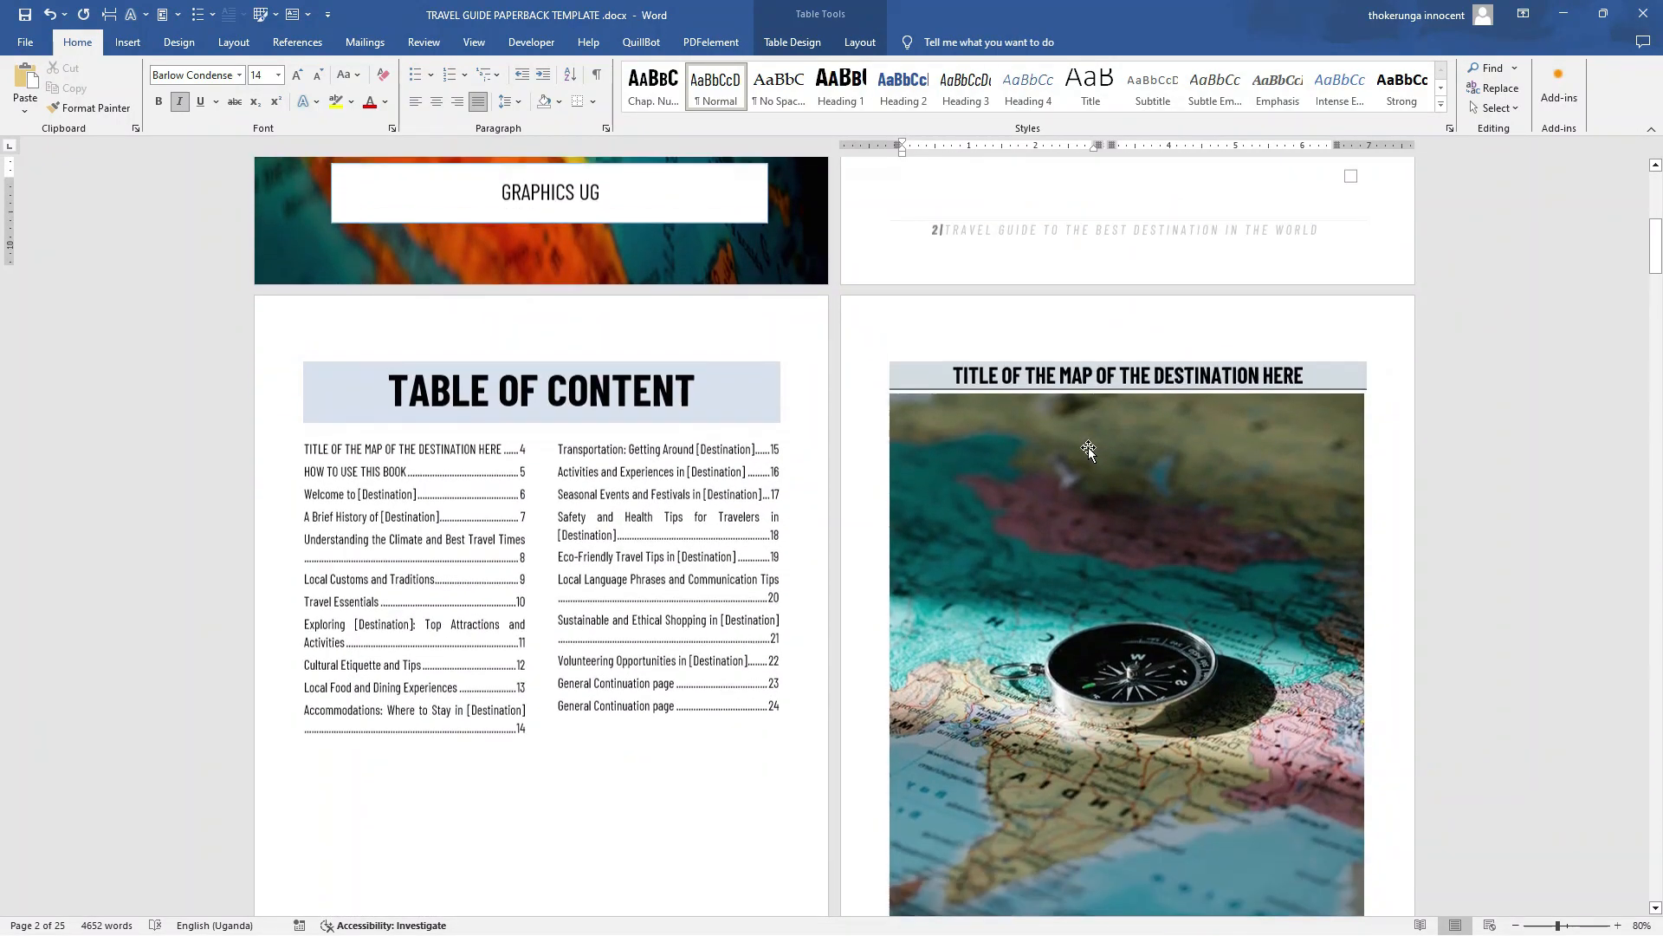
scroll(1004, 242, up, 5)
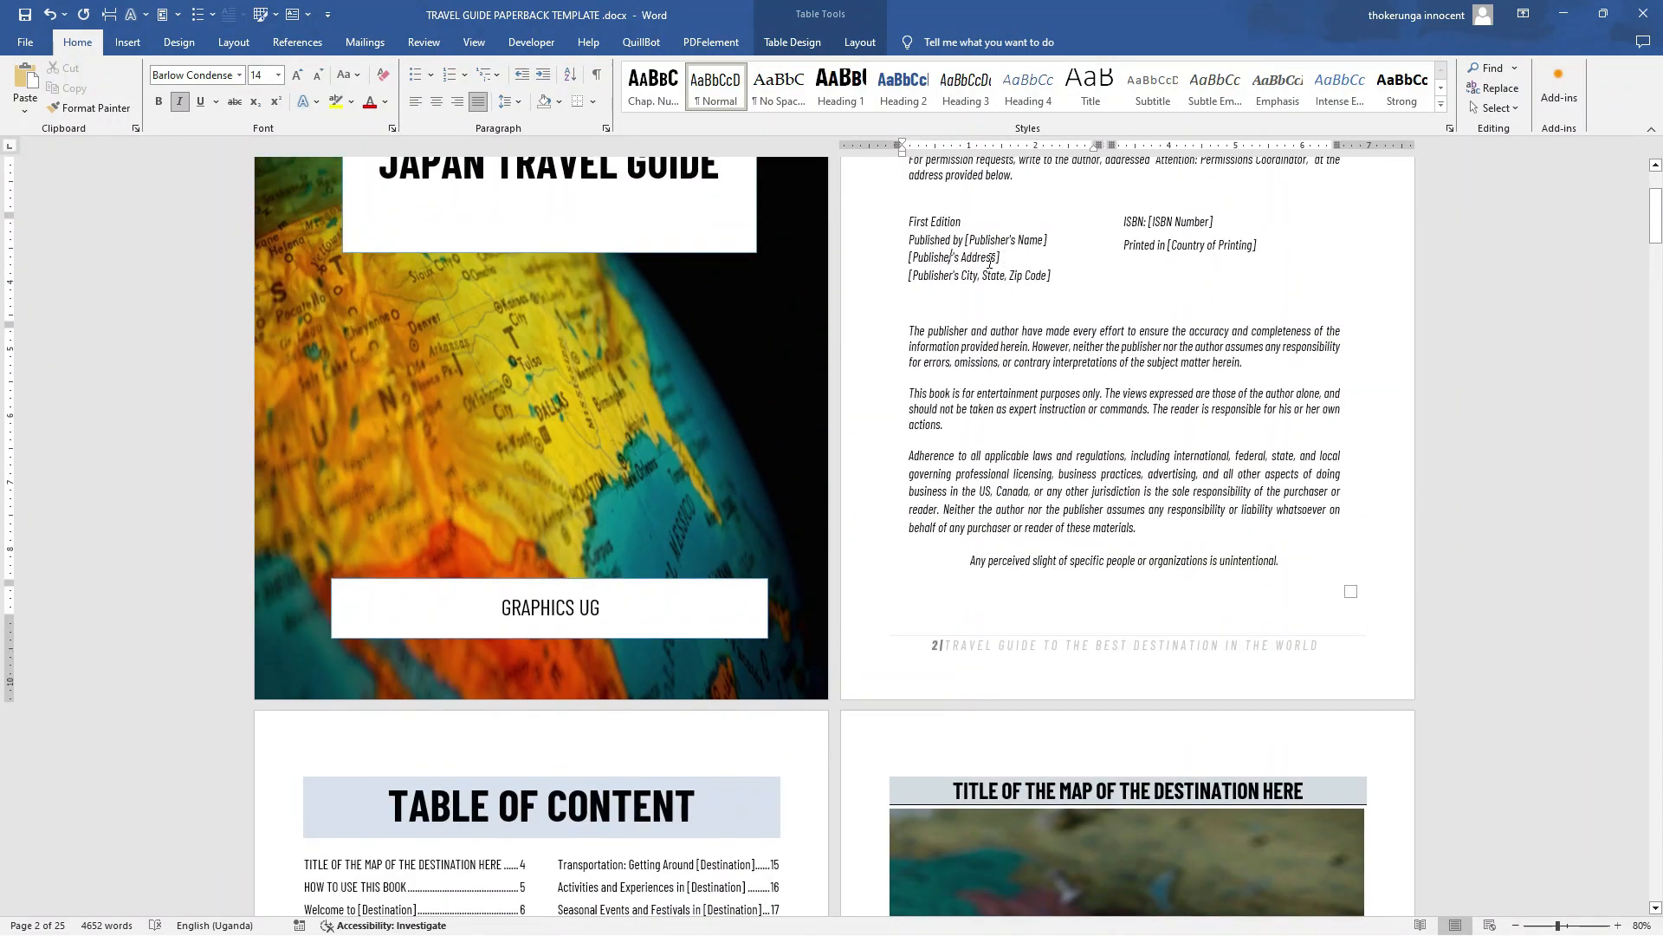
scroll(1068, 263, down, 1)
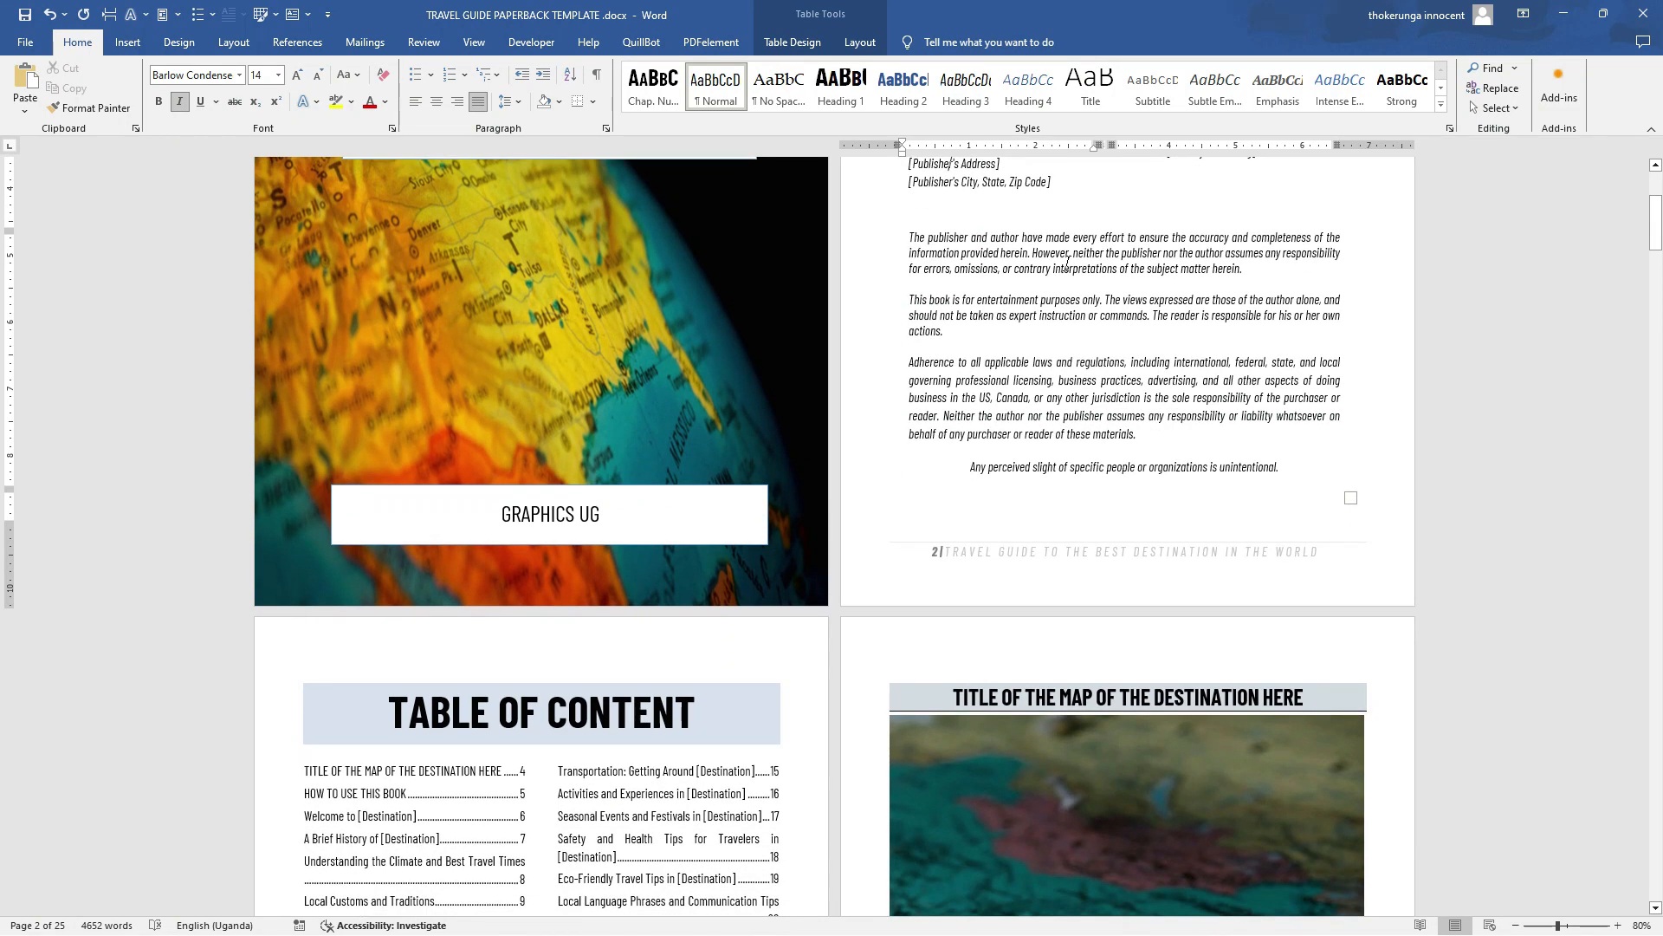
scroll(1067, 263, down, 5)
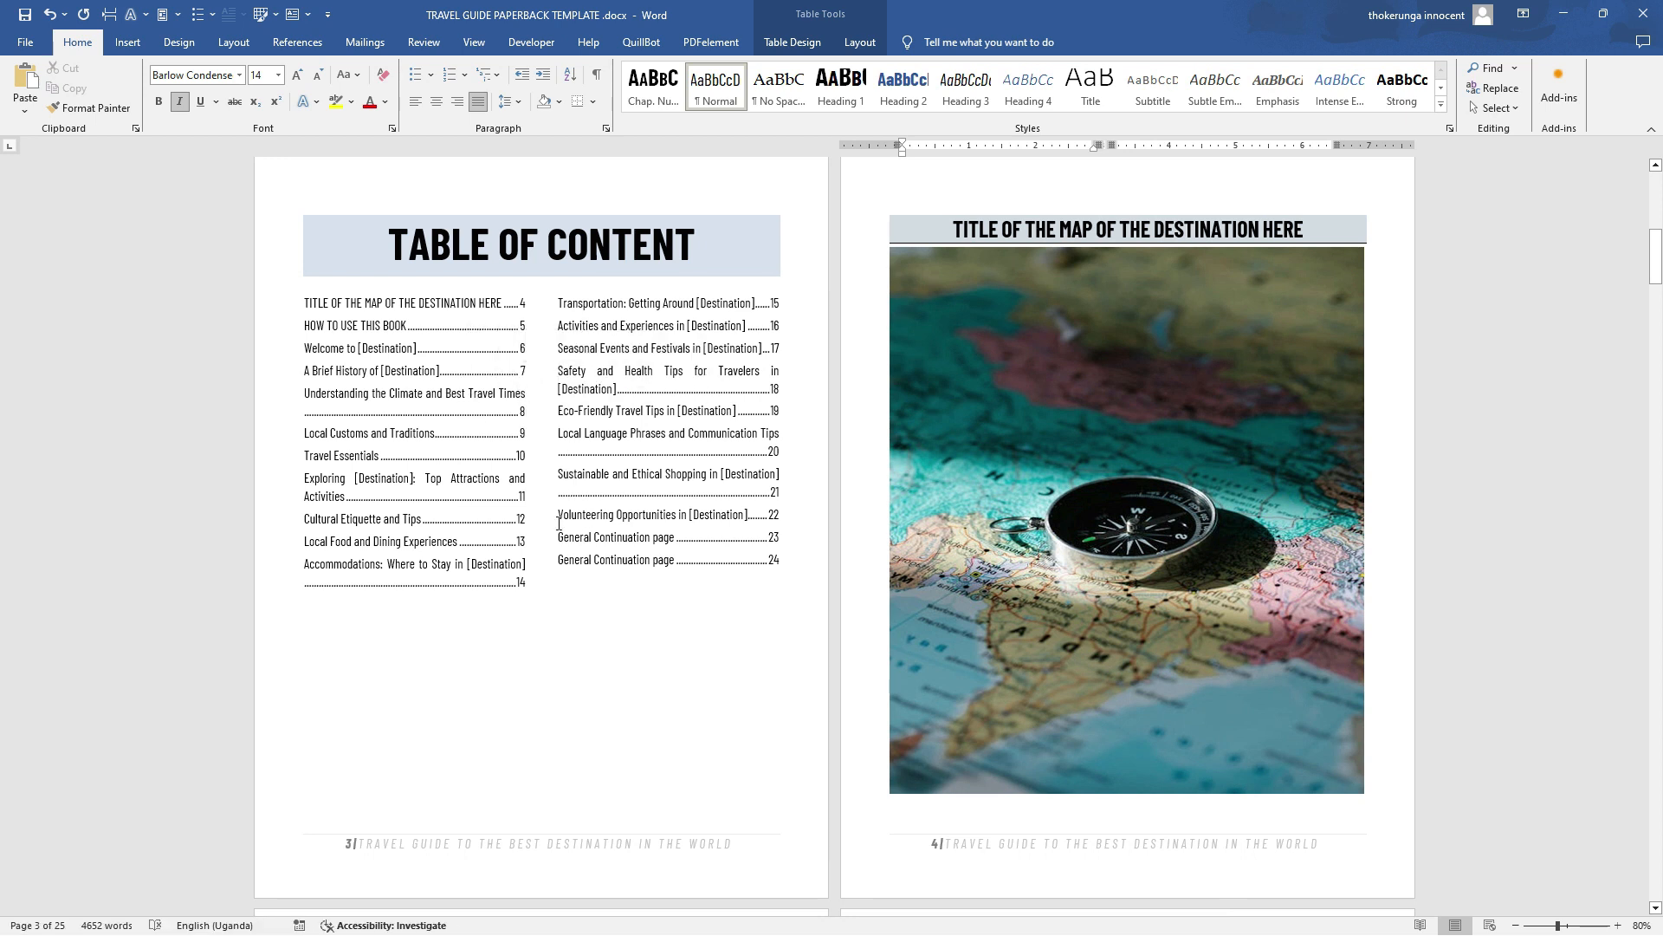
Delete all entries of the two-column table of contents below the TABLE OF CONTENT heading
drag(657, 598, 512, 398)
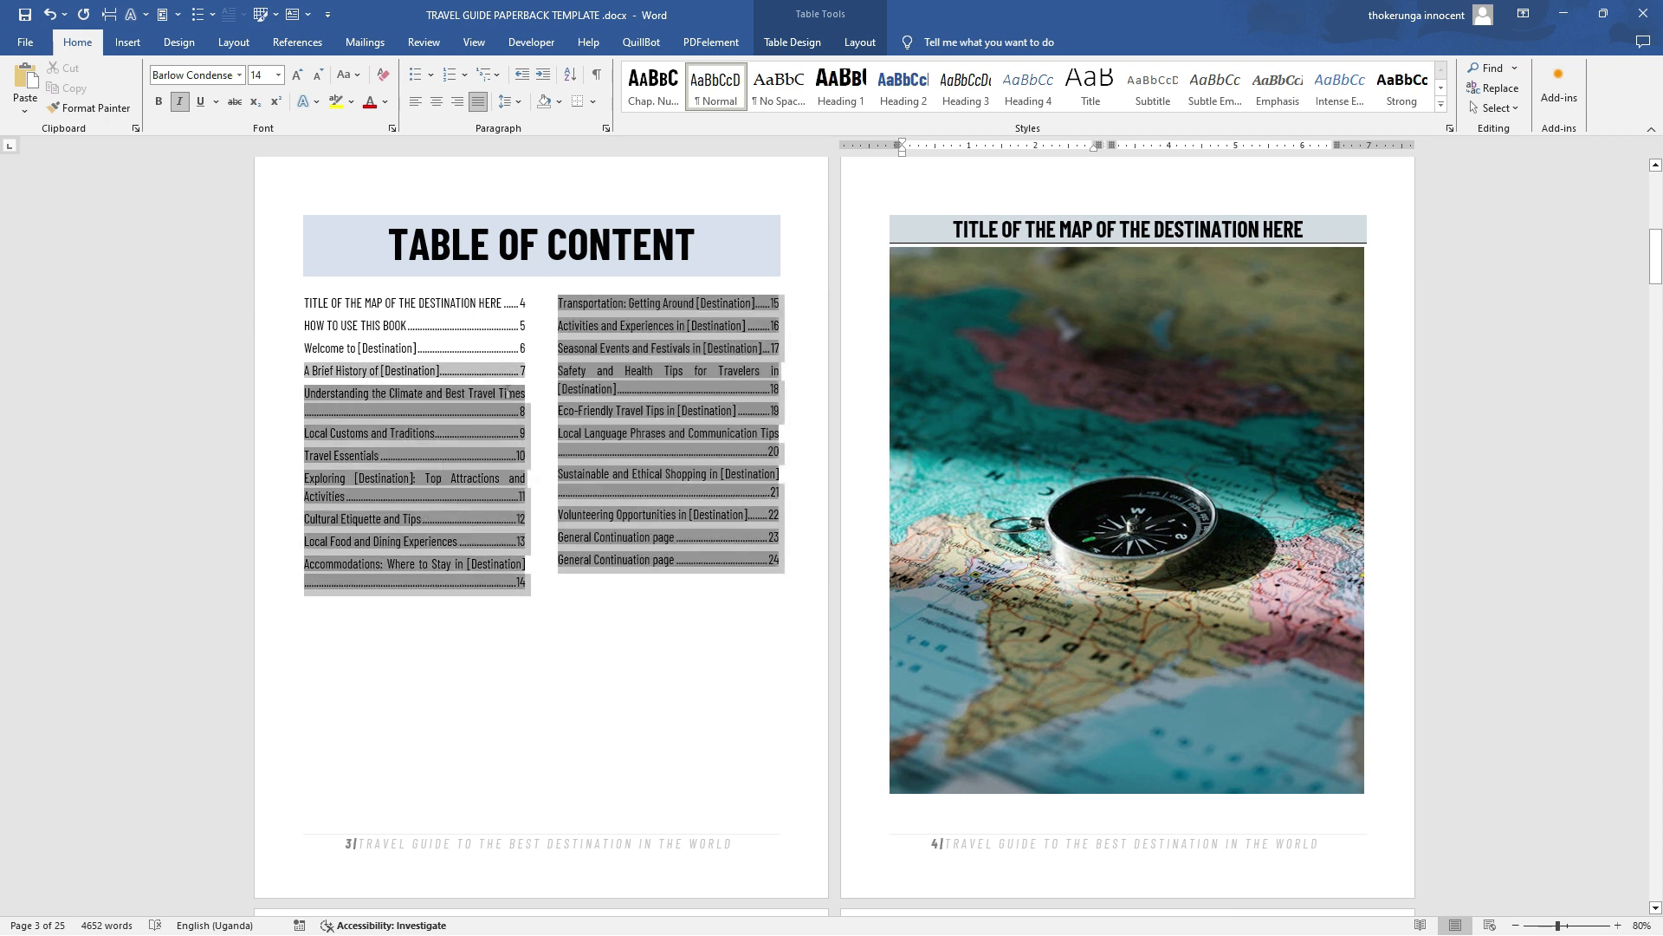
click(568, 574)
click(551, 611)
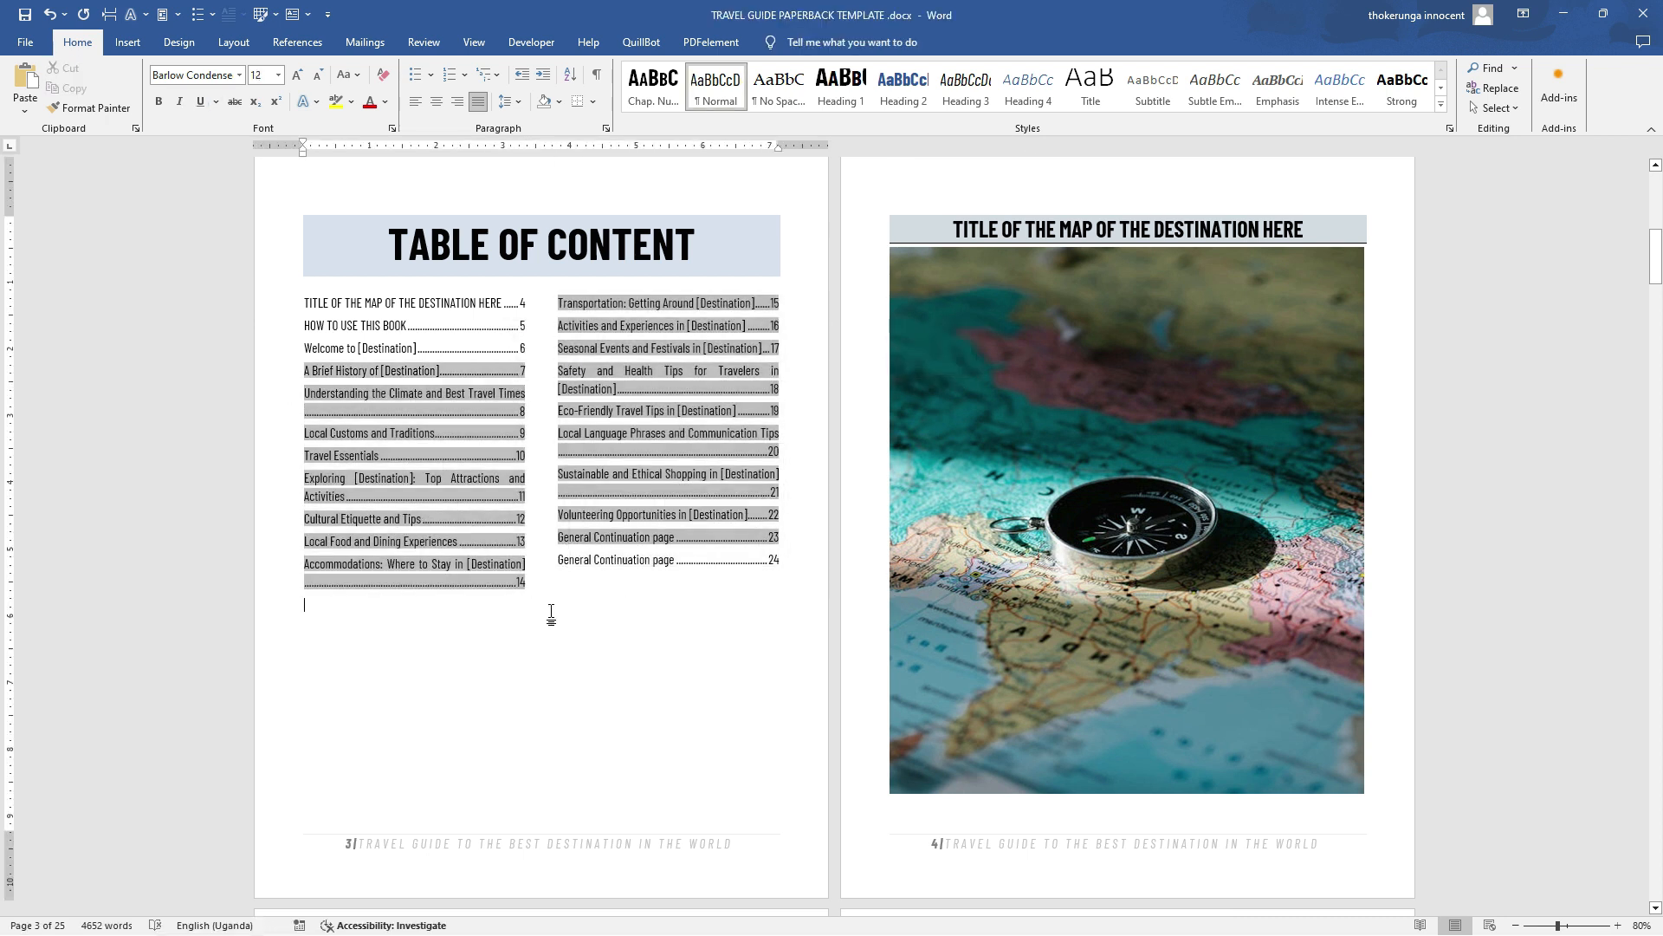
drag(656, 599, 327, 298)
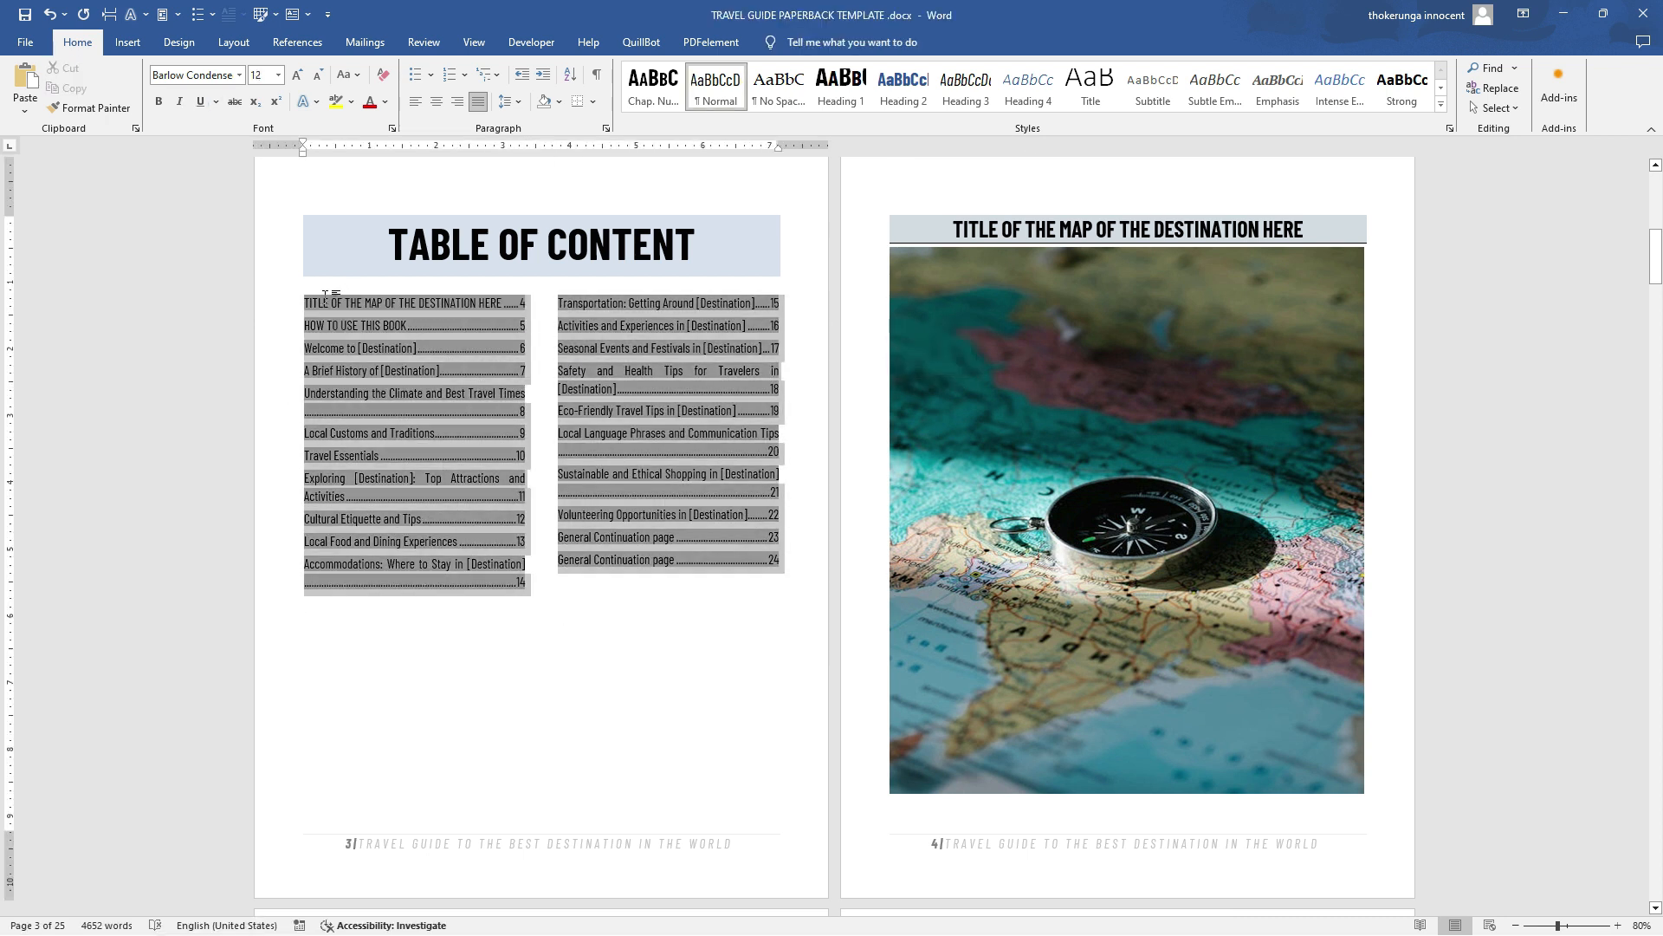
key(Delete)
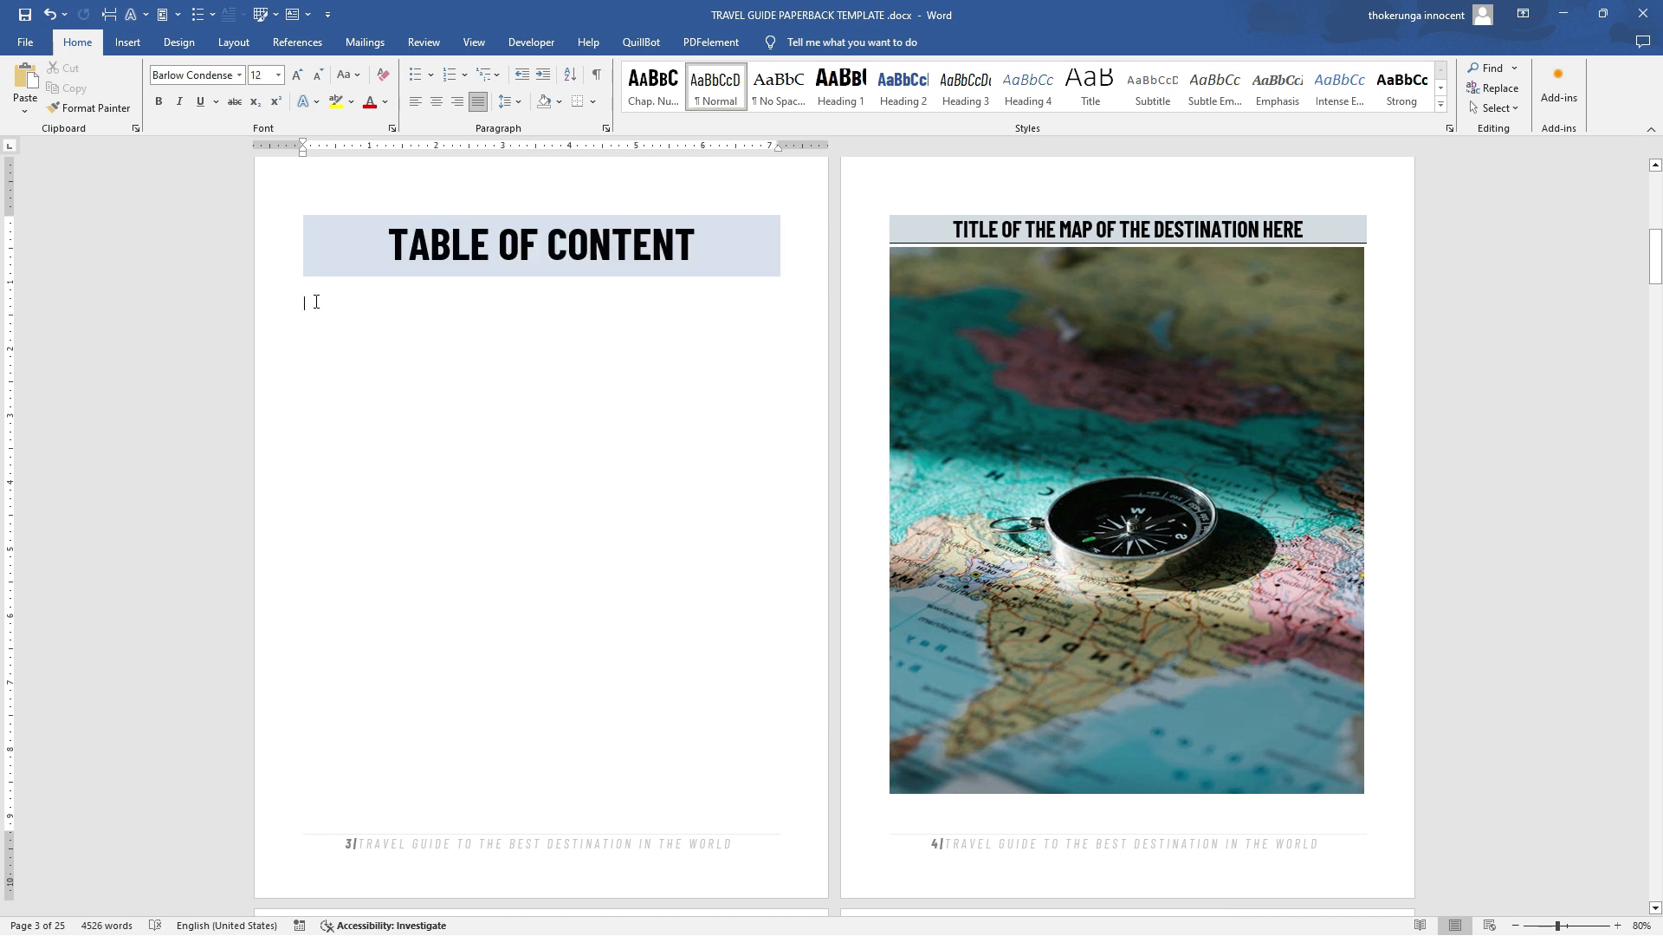
Insert a custom table of contents with the template format and three levels, replacing the existing one, and add a blank line above its entries
click(301, 41)
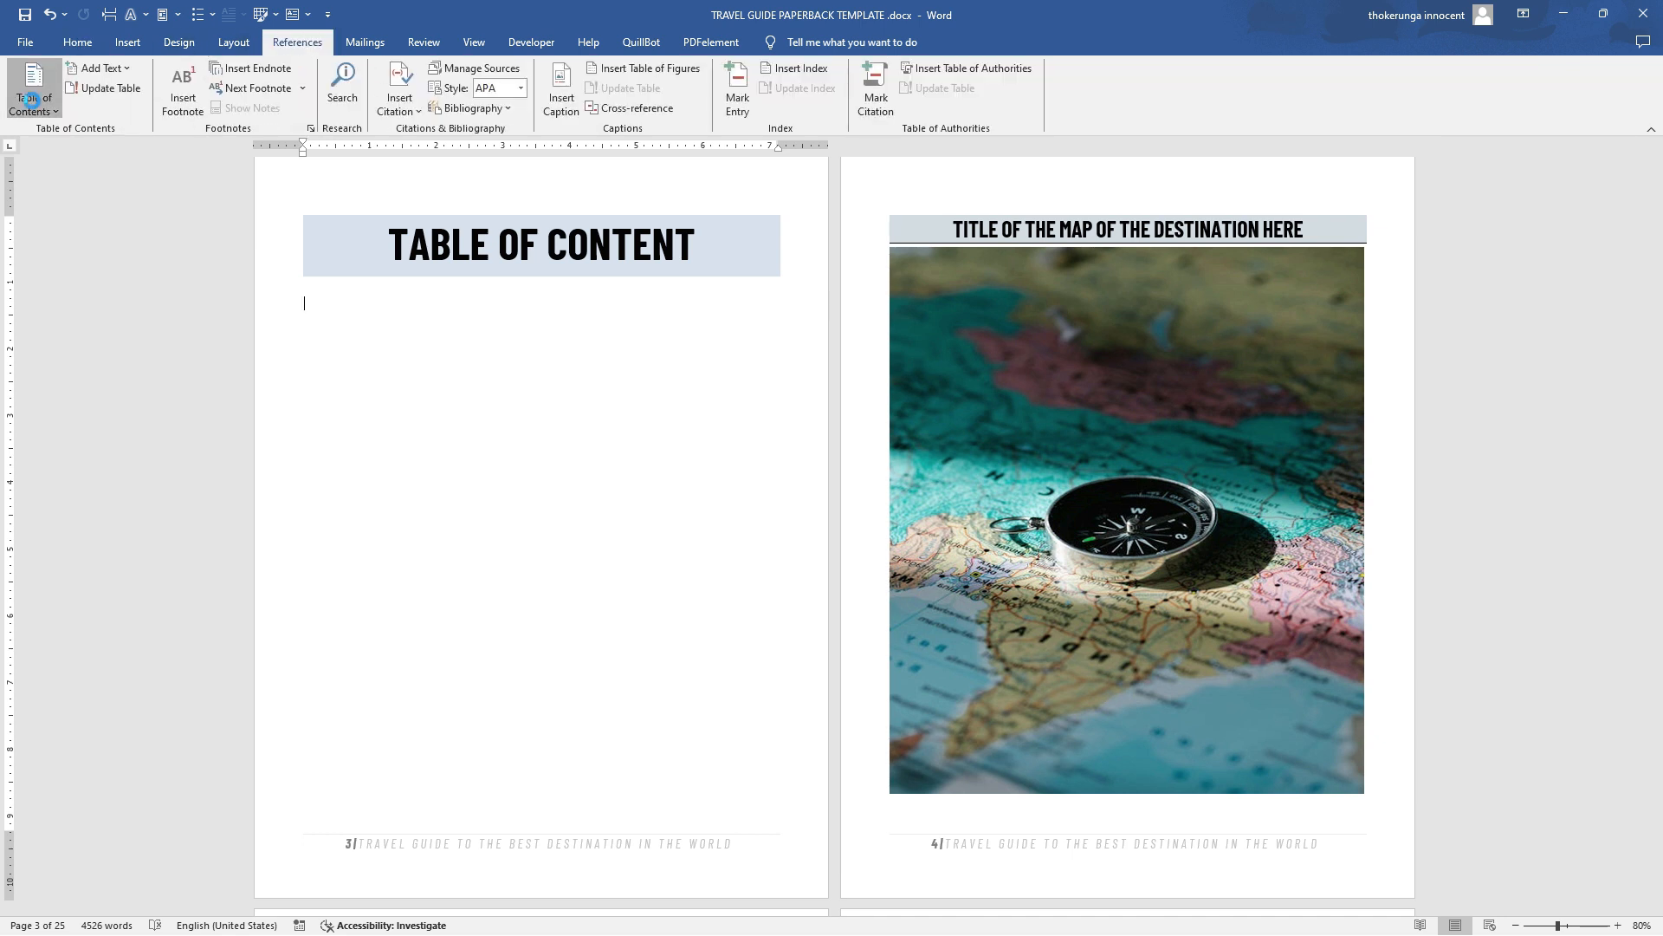
click(32, 101)
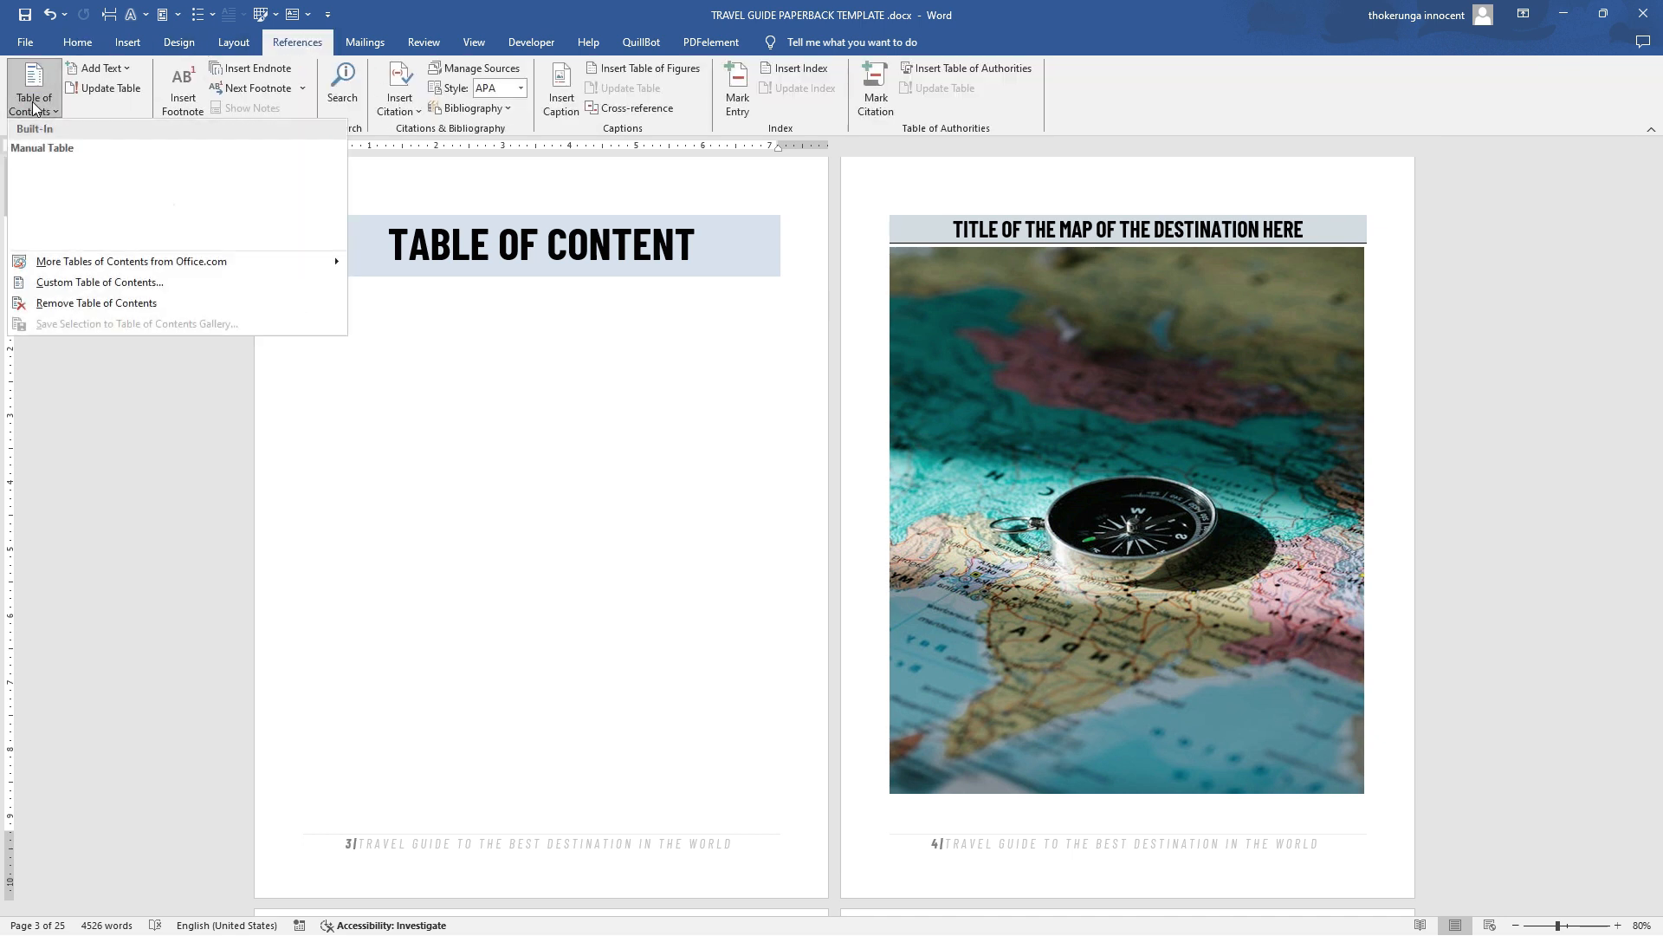
click(102, 284)
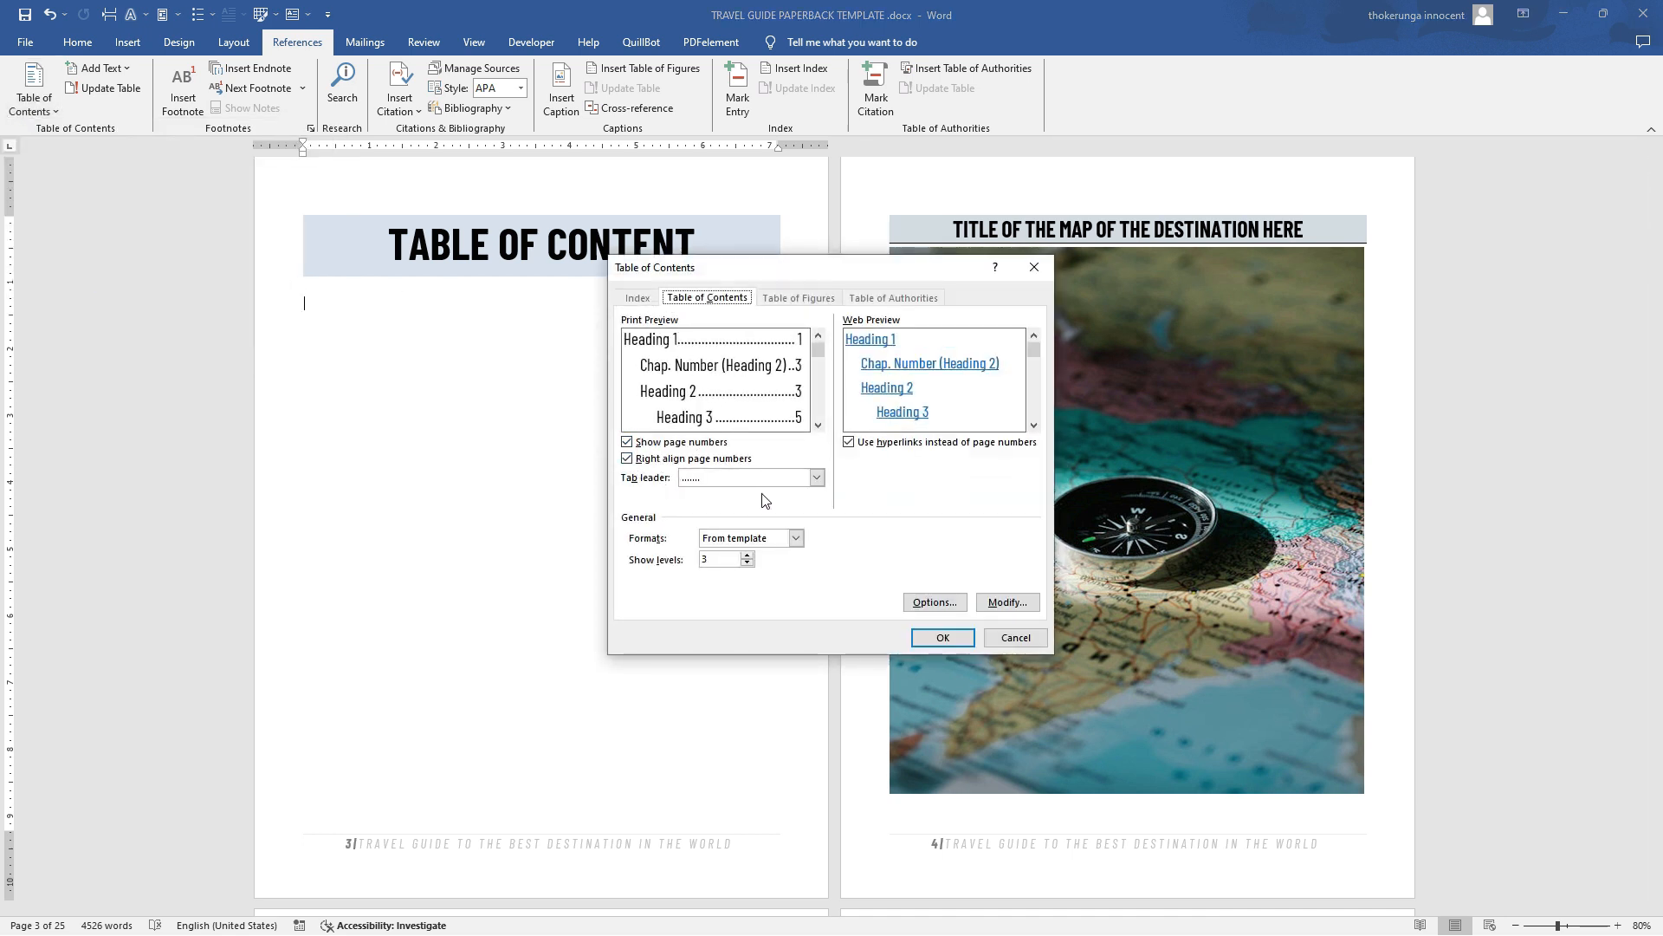
click(939, 638)
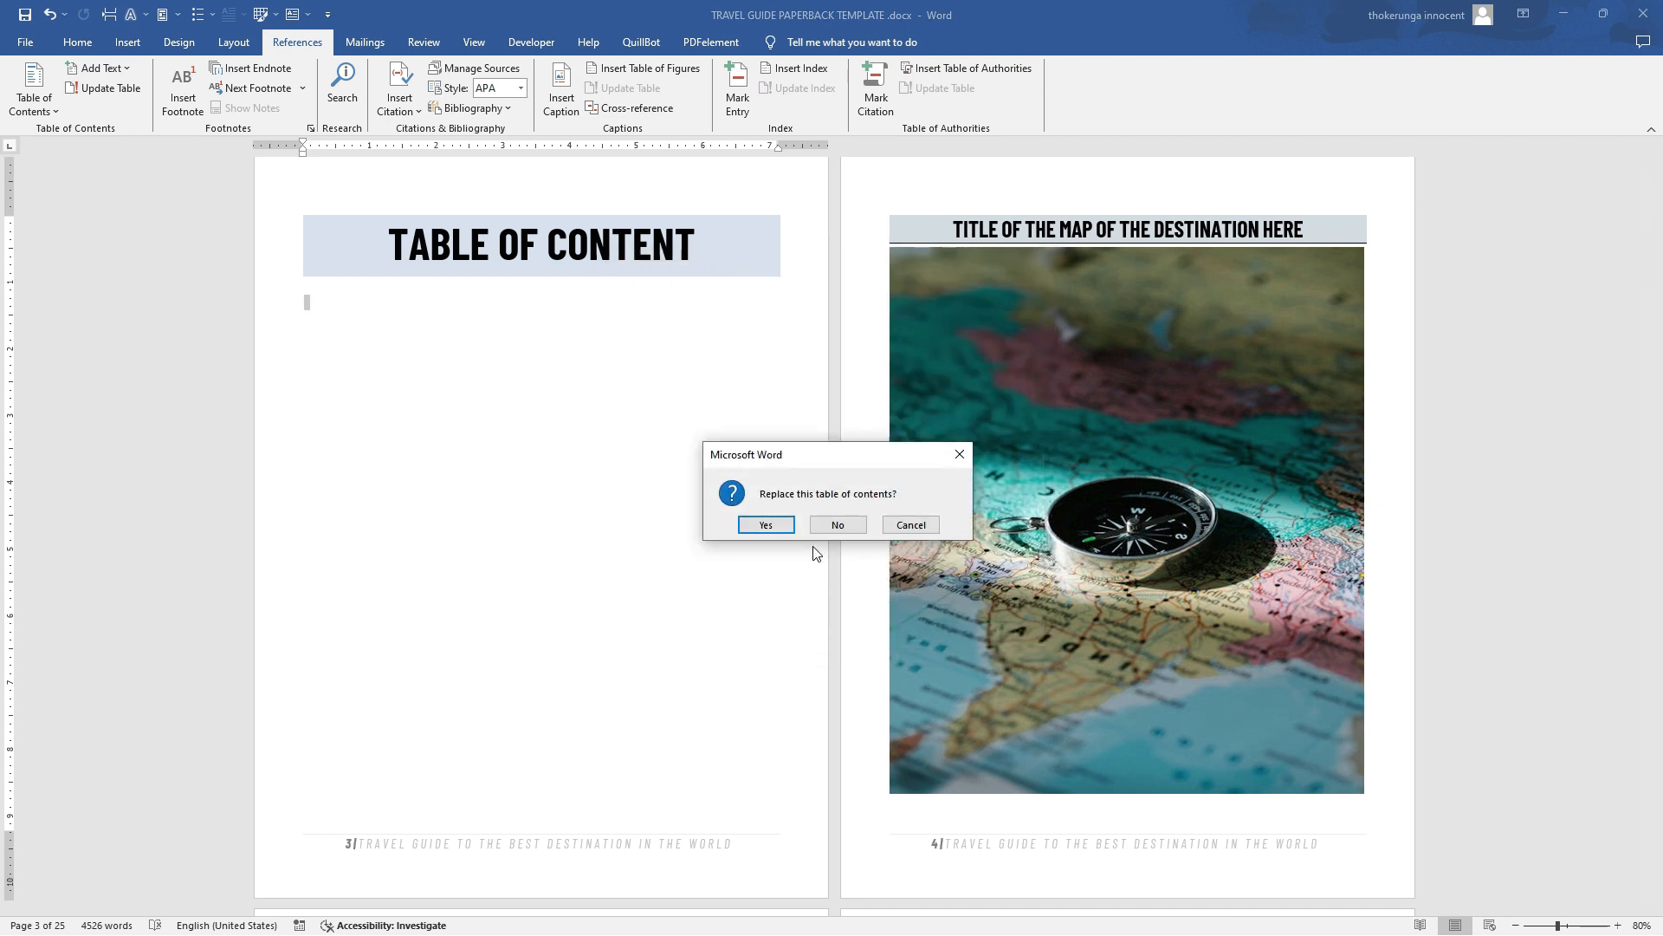
click(771, 526)
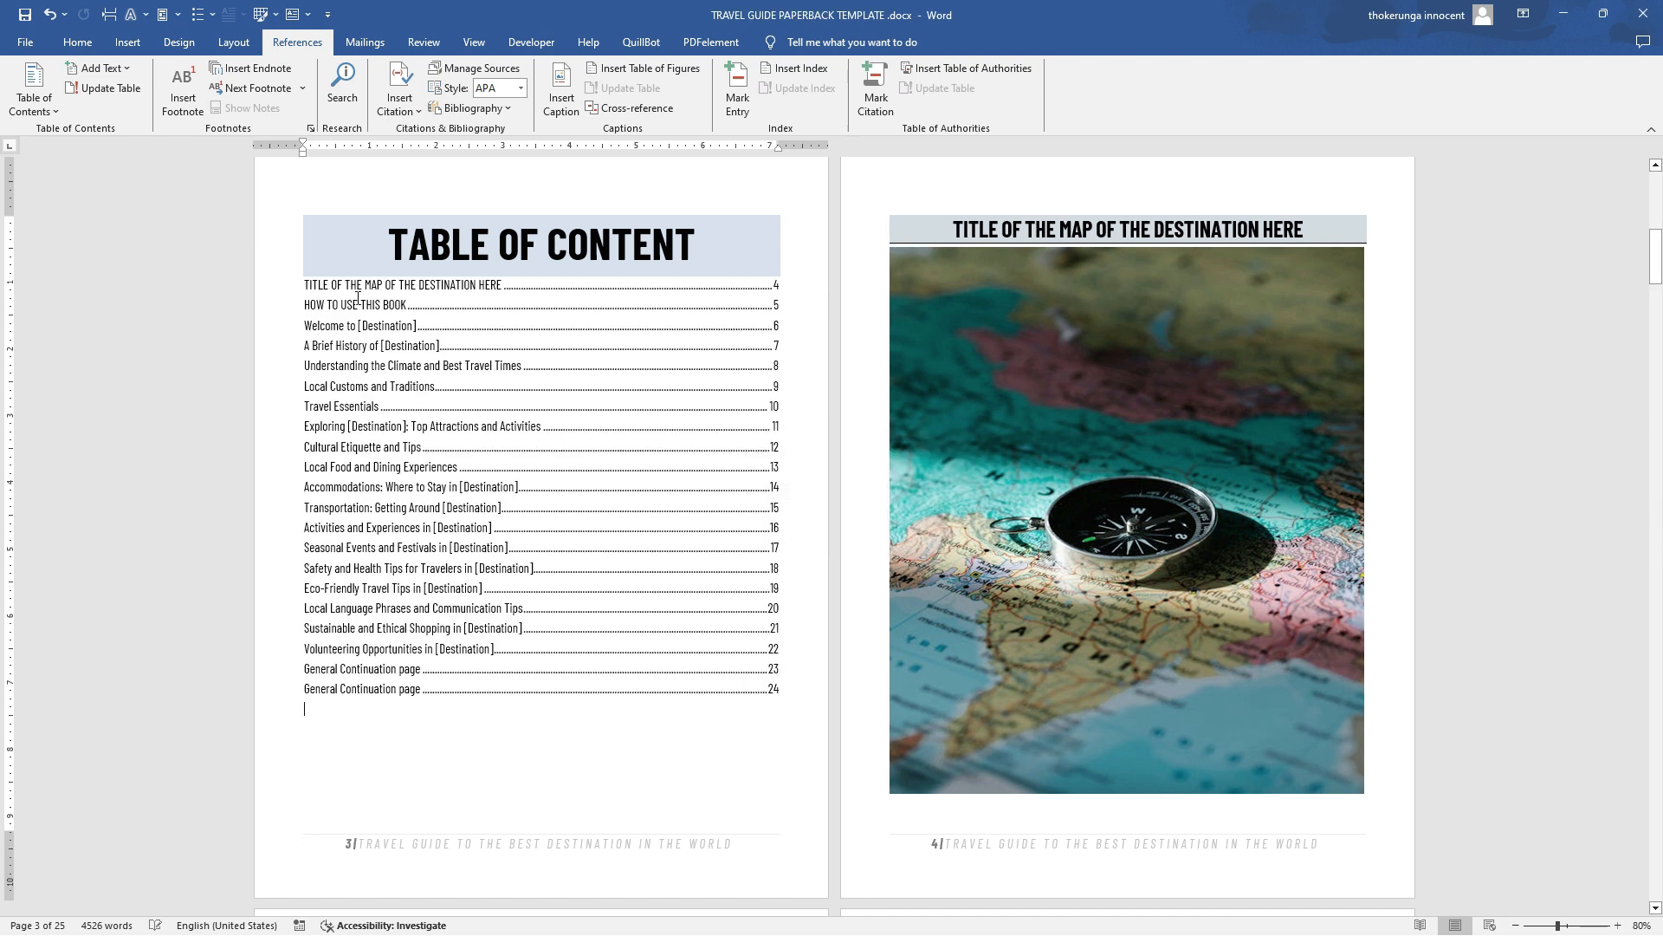
click(305, 283)
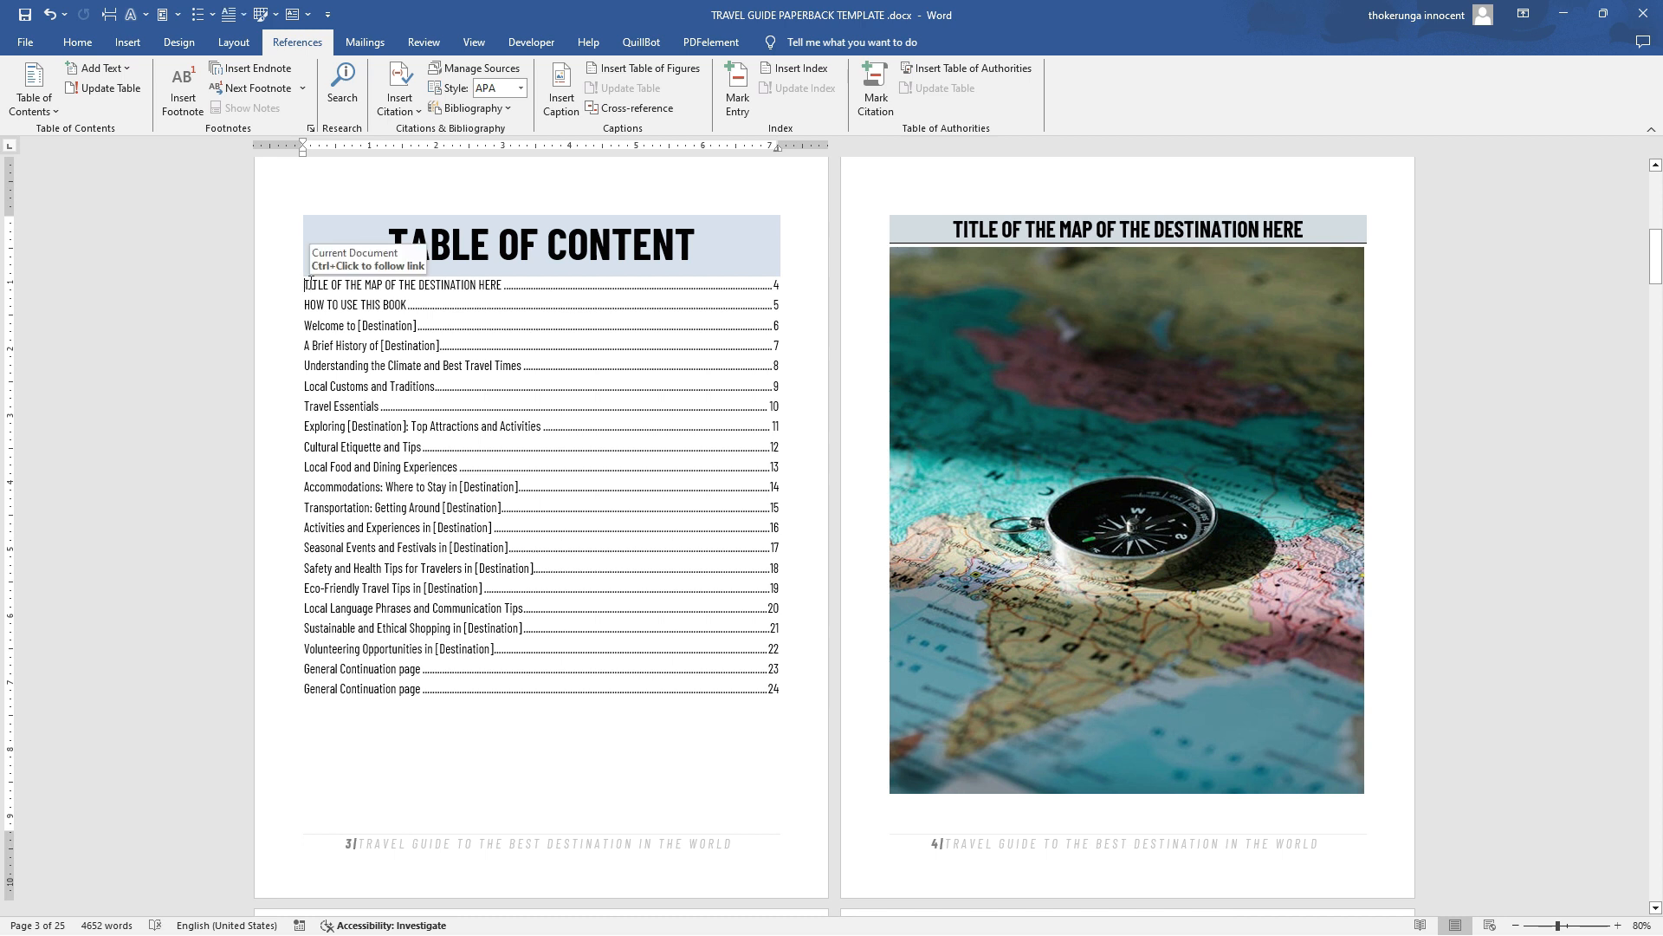
key(Return)
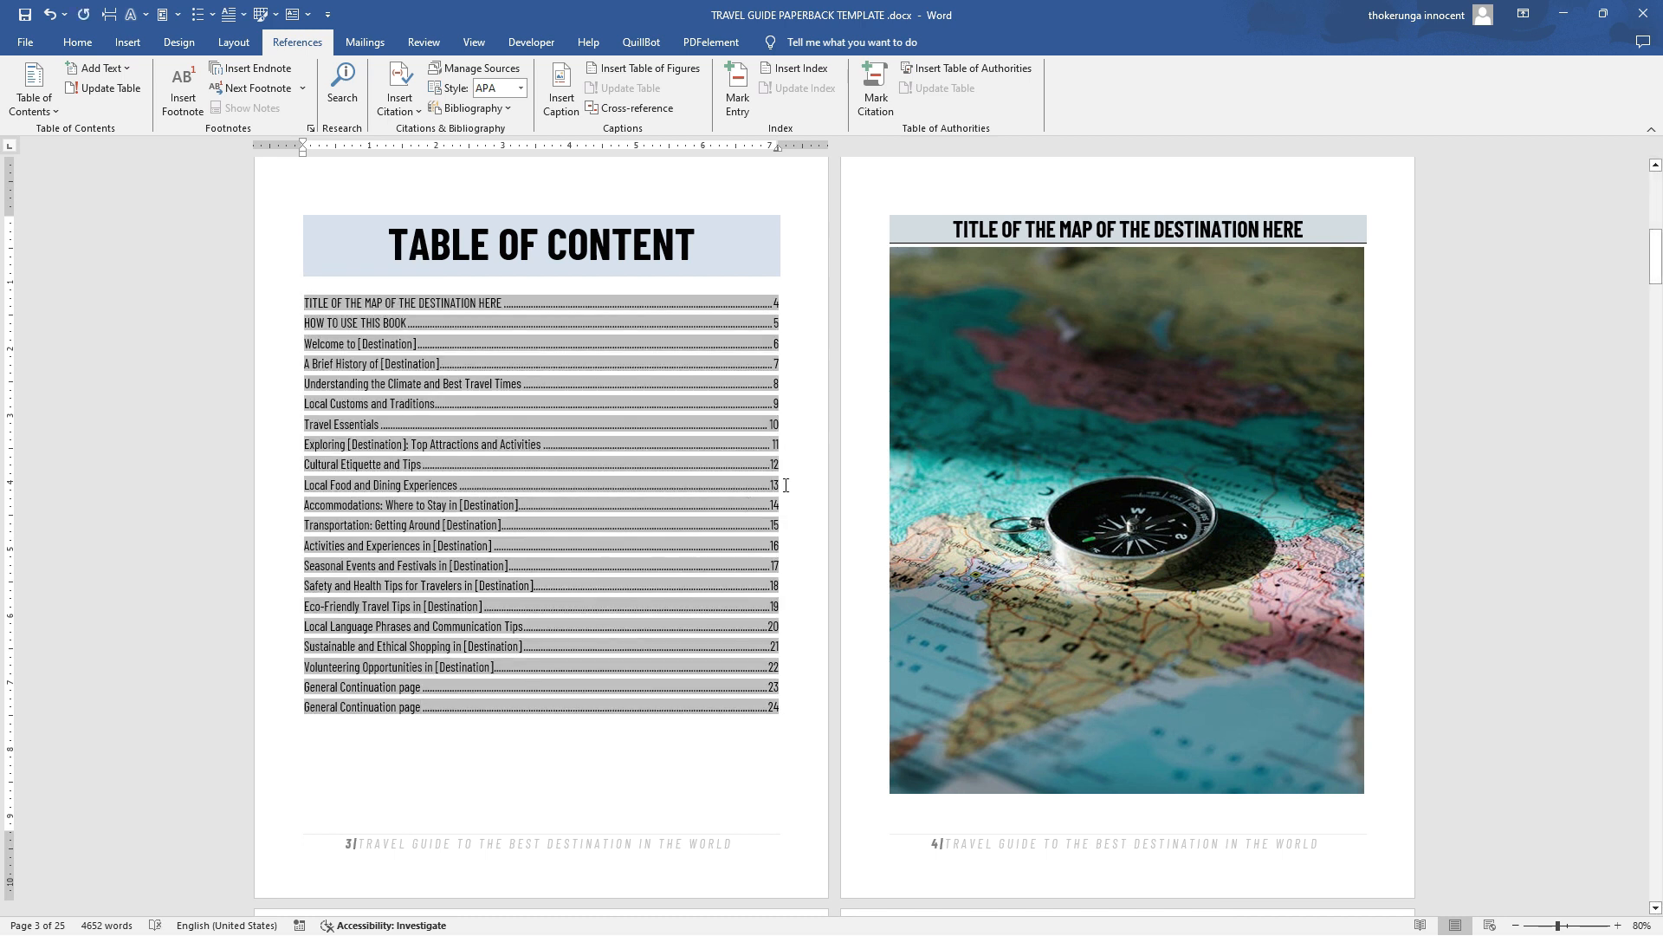
Arrange all entries of the regenerated table of contents in two columns
click(1299, 462)
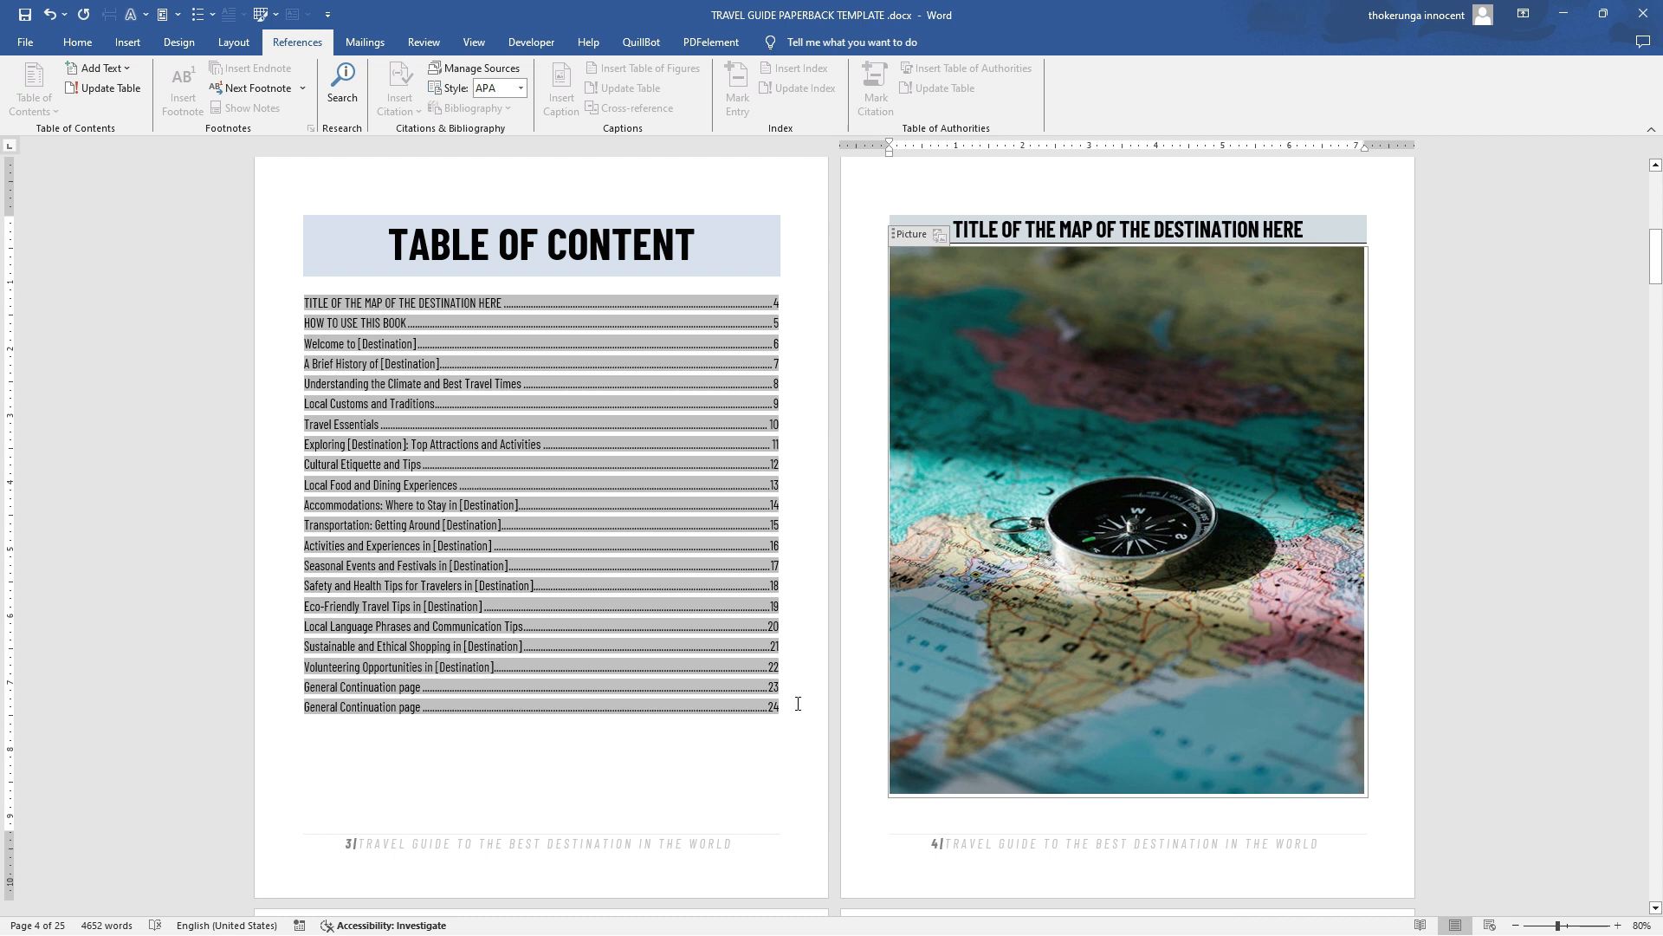
drag(784, 716, 305, 305)
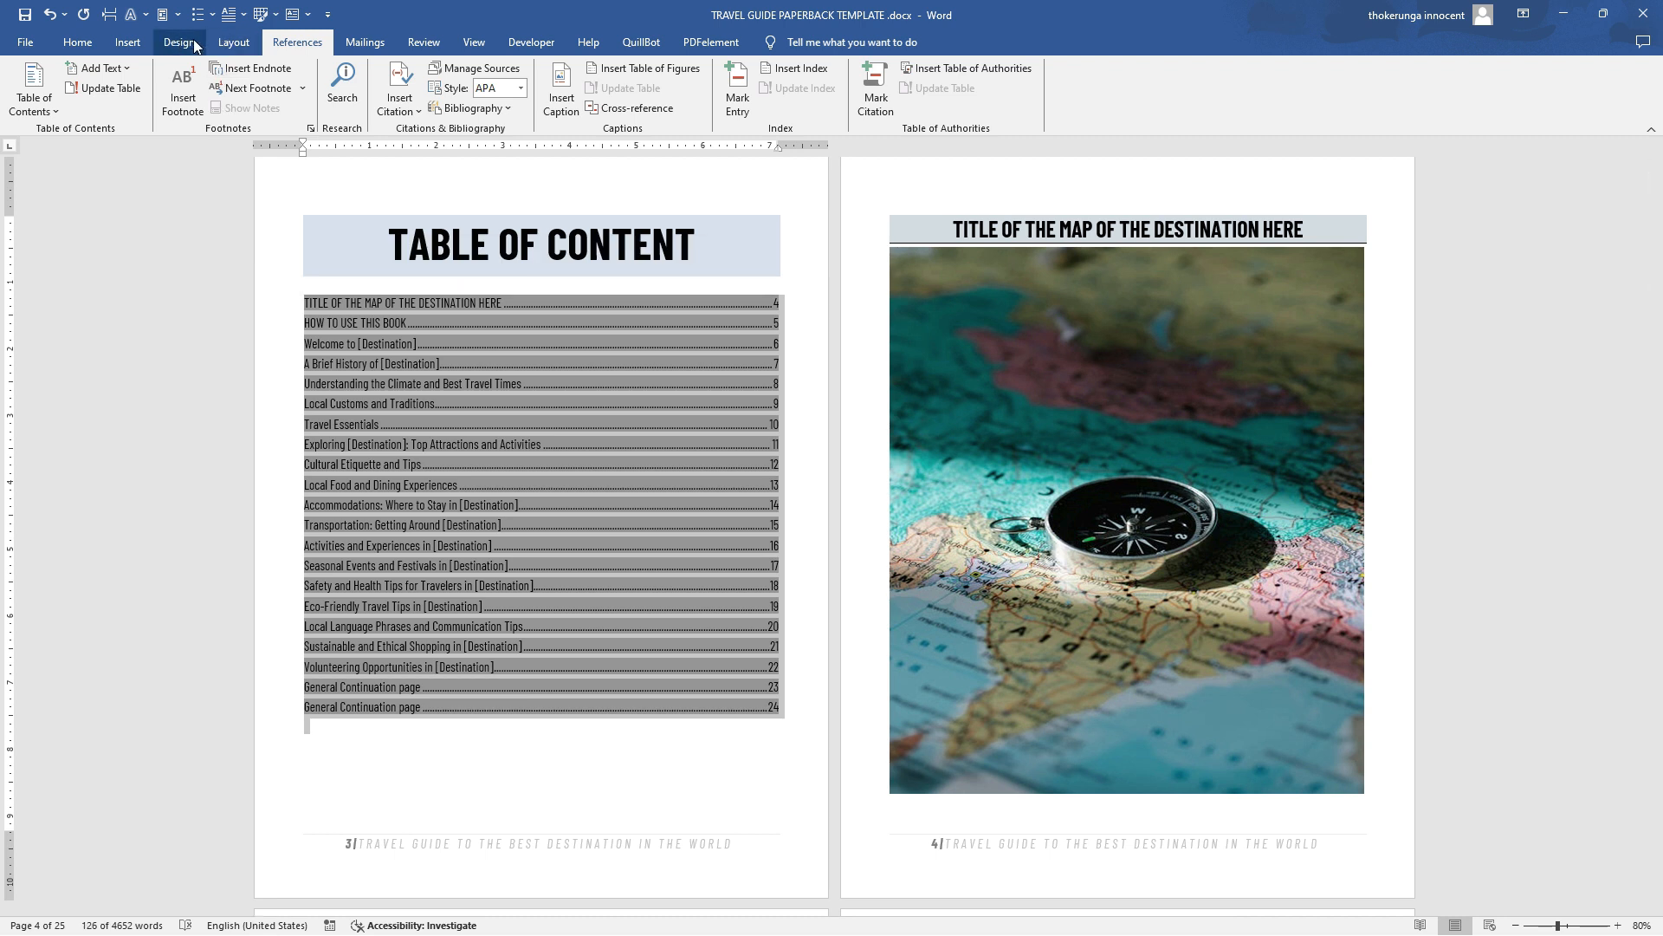
click(236, 48)
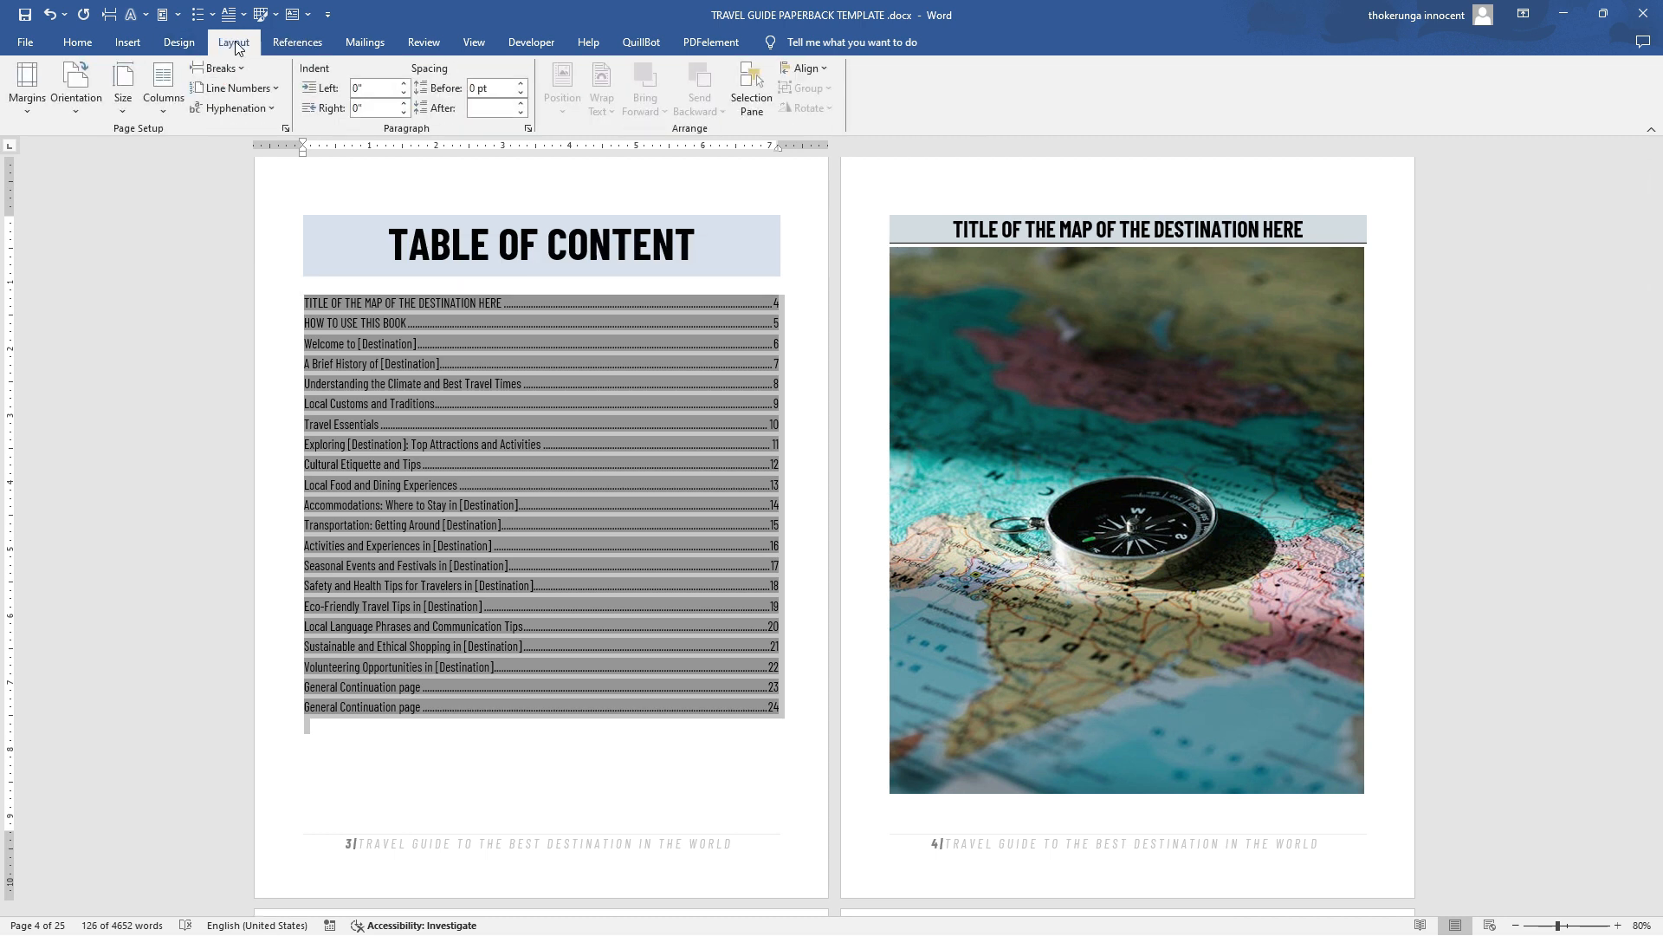
click(164, 101)
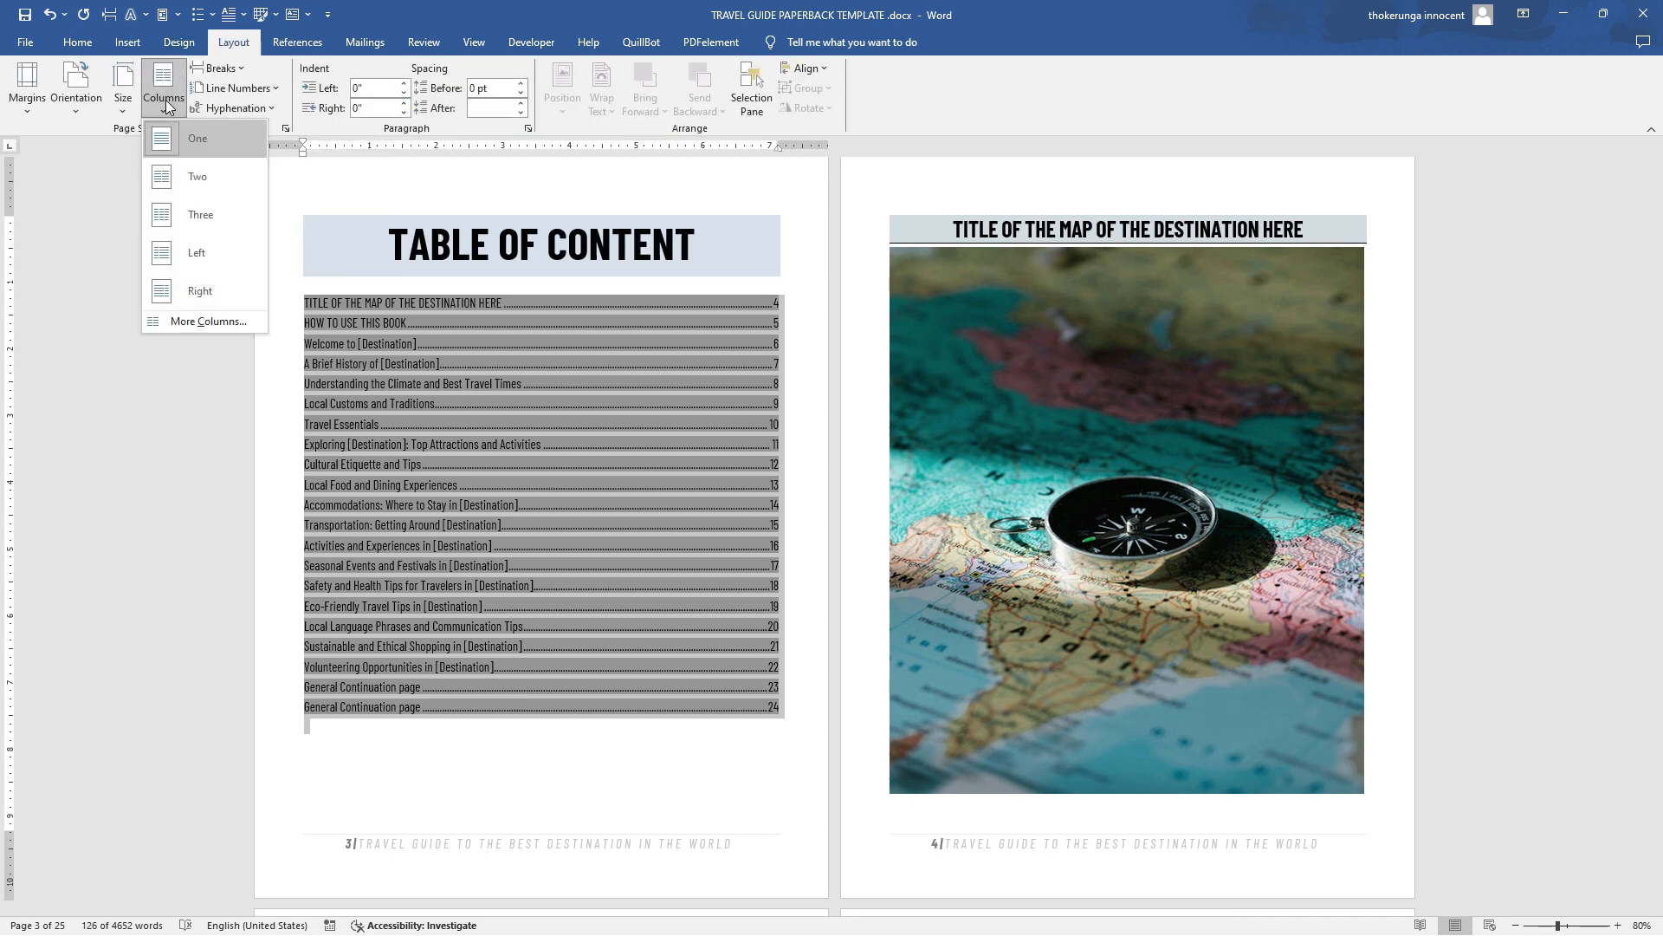
click(197, 176)
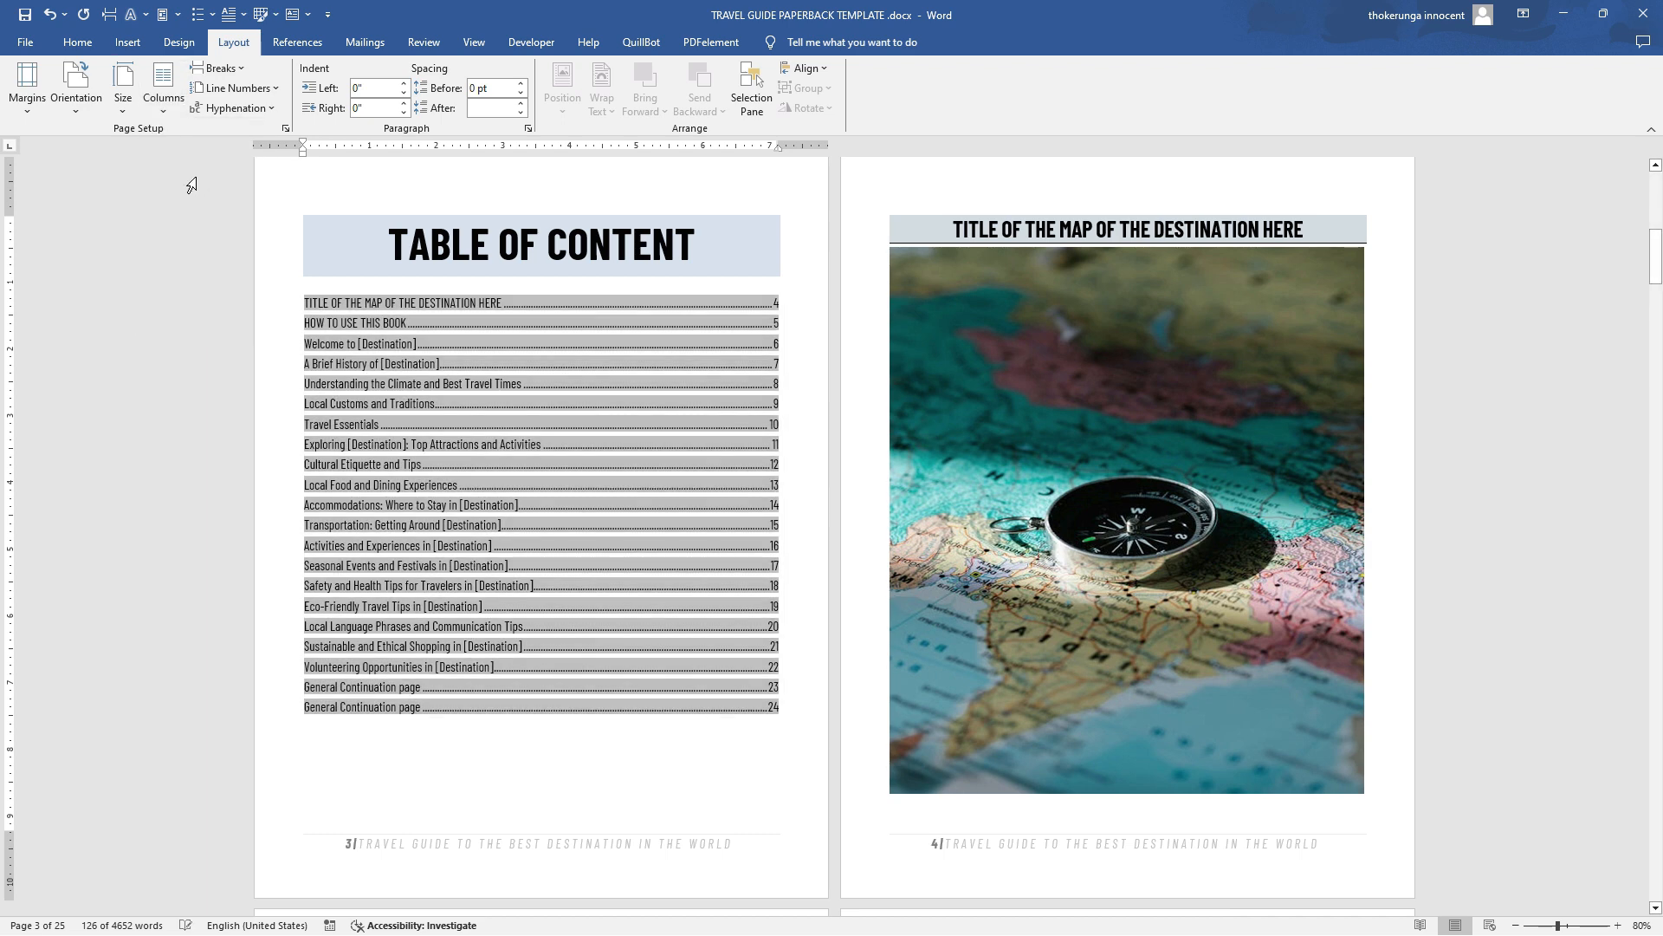
click(721, 691)
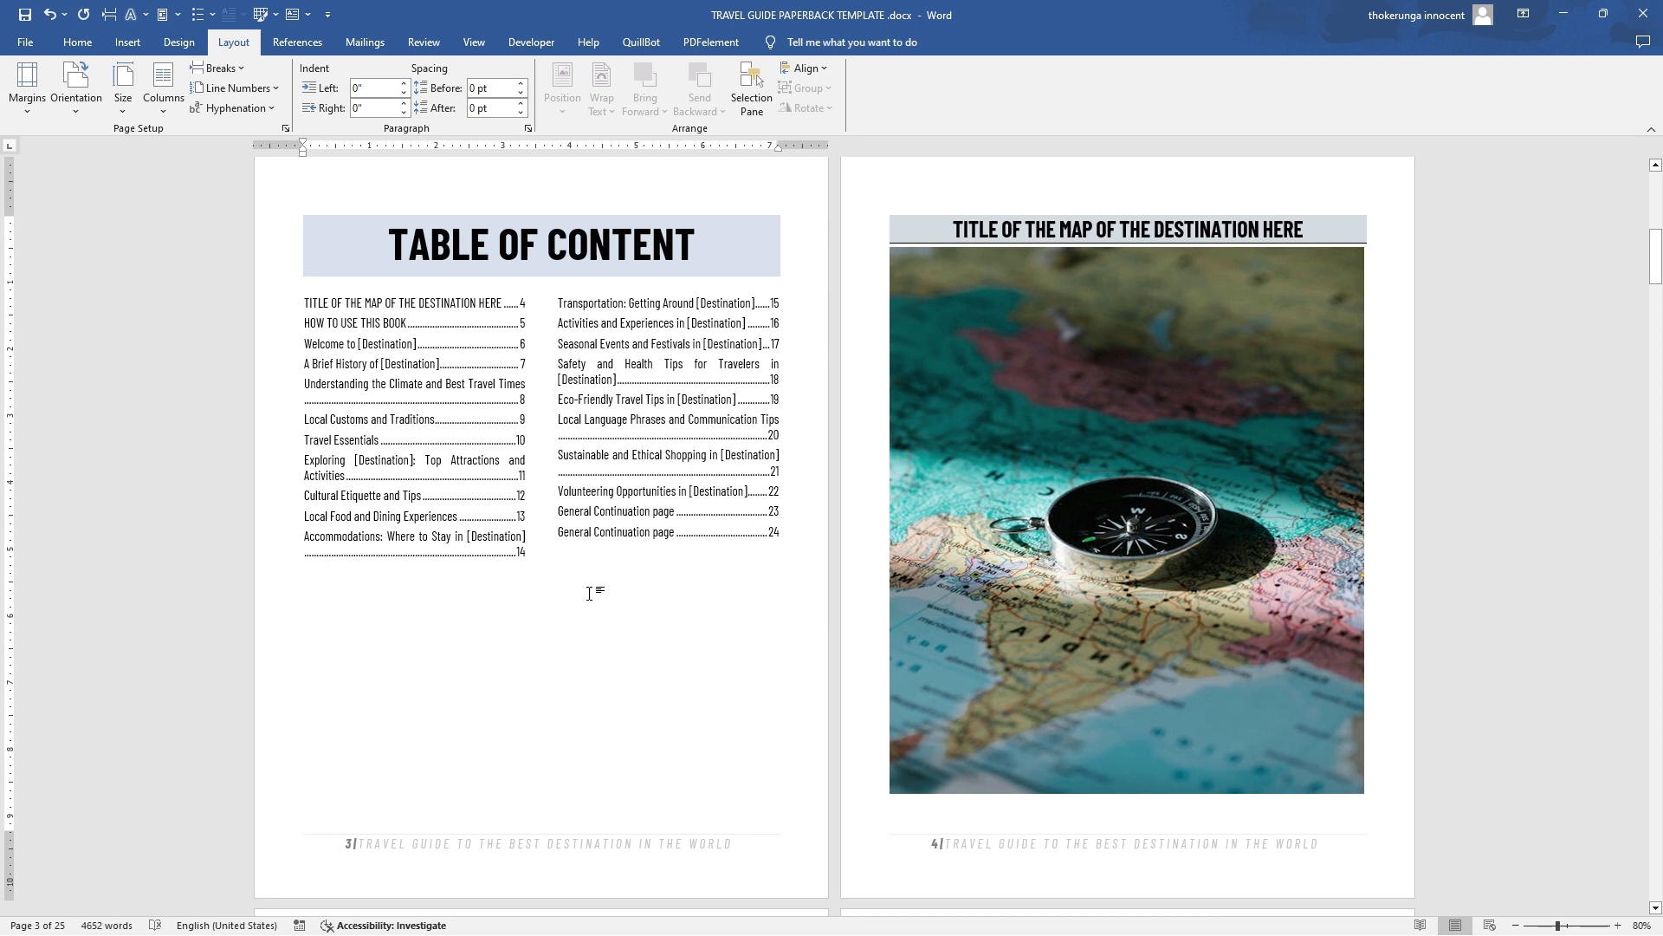
Make the HOW TO USE THIS BOOK entry in the table of contents bold, undoing the automatic change to the other entries
click(327, 326)
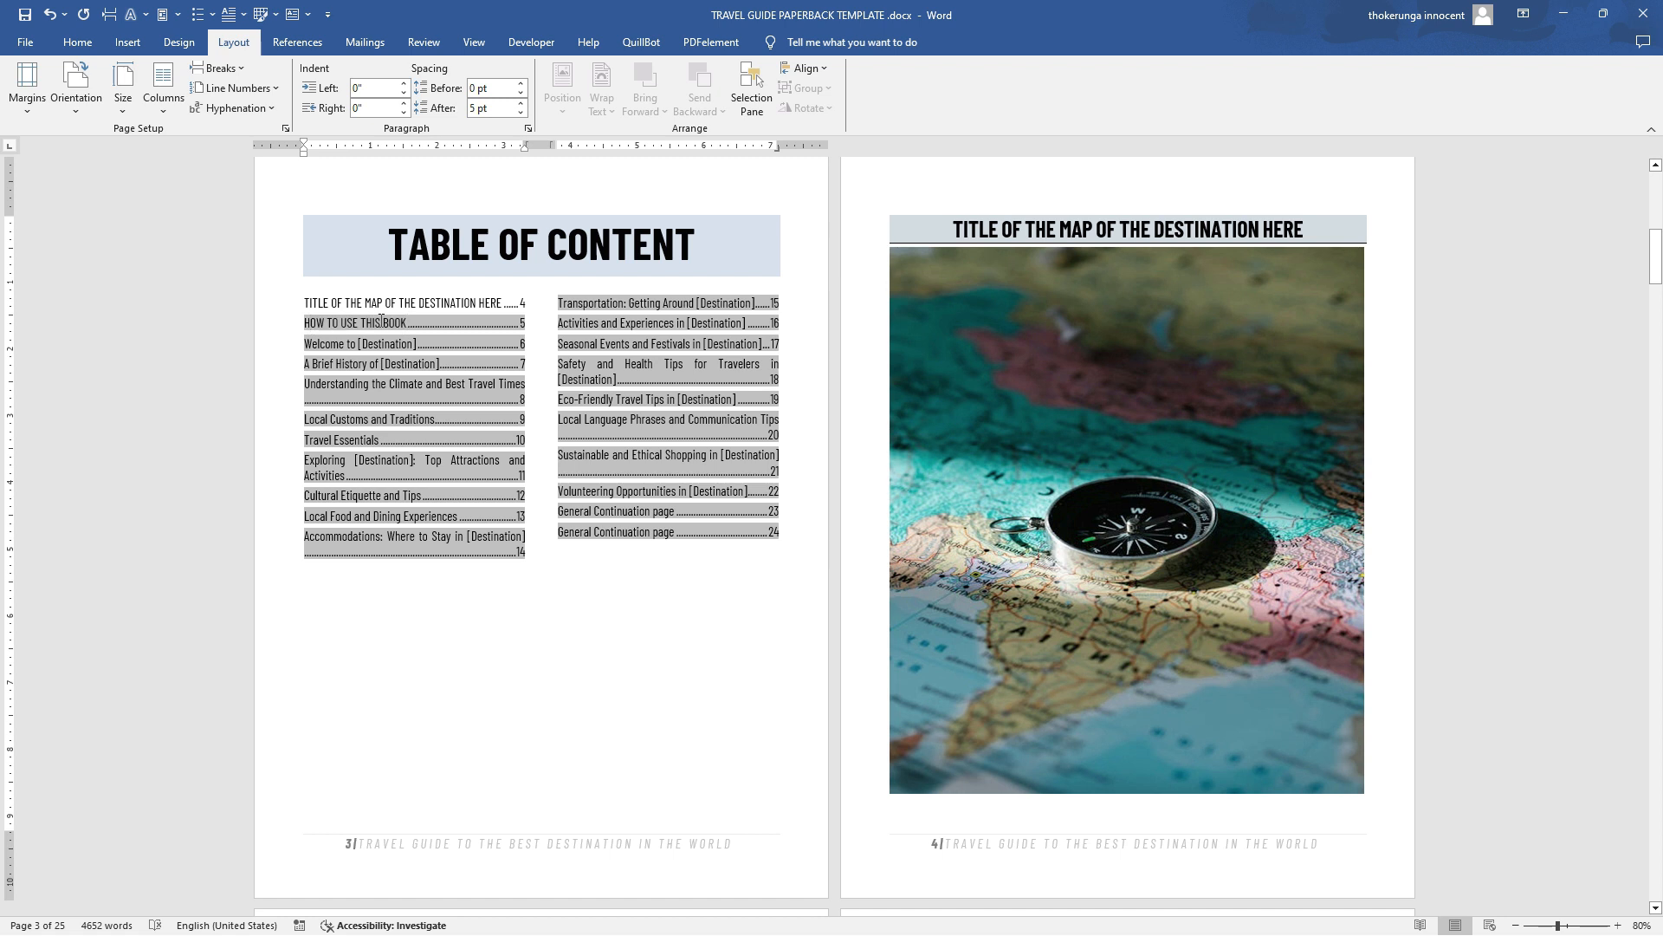
drag(381, 321, 307, 318)
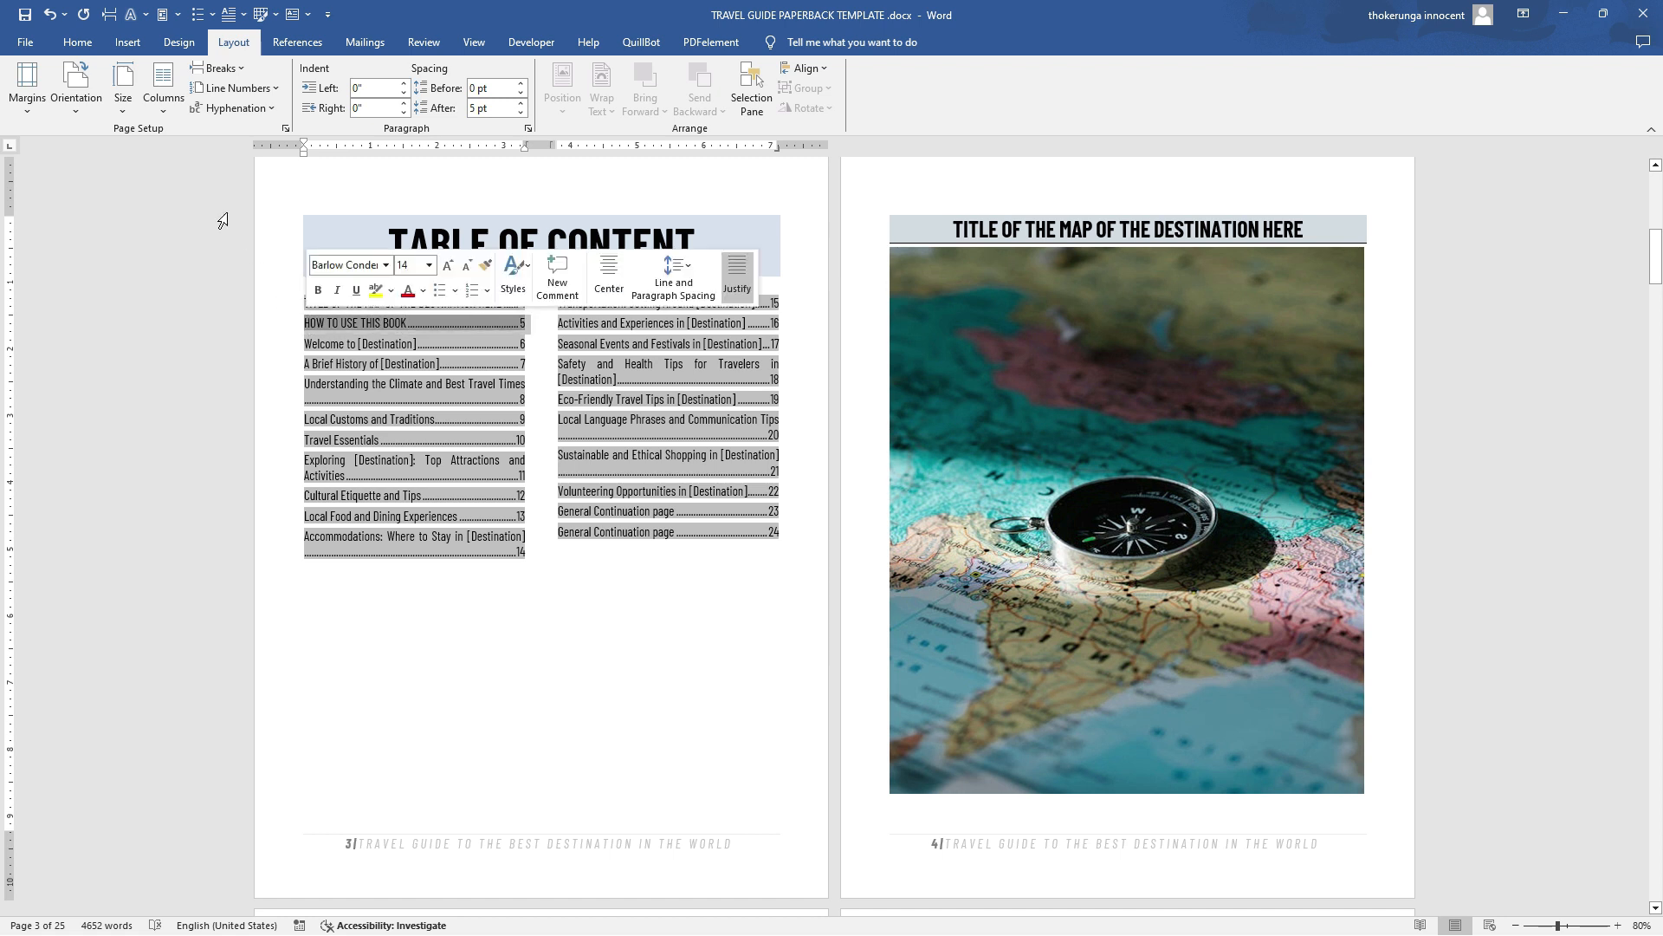
click(77, 42)
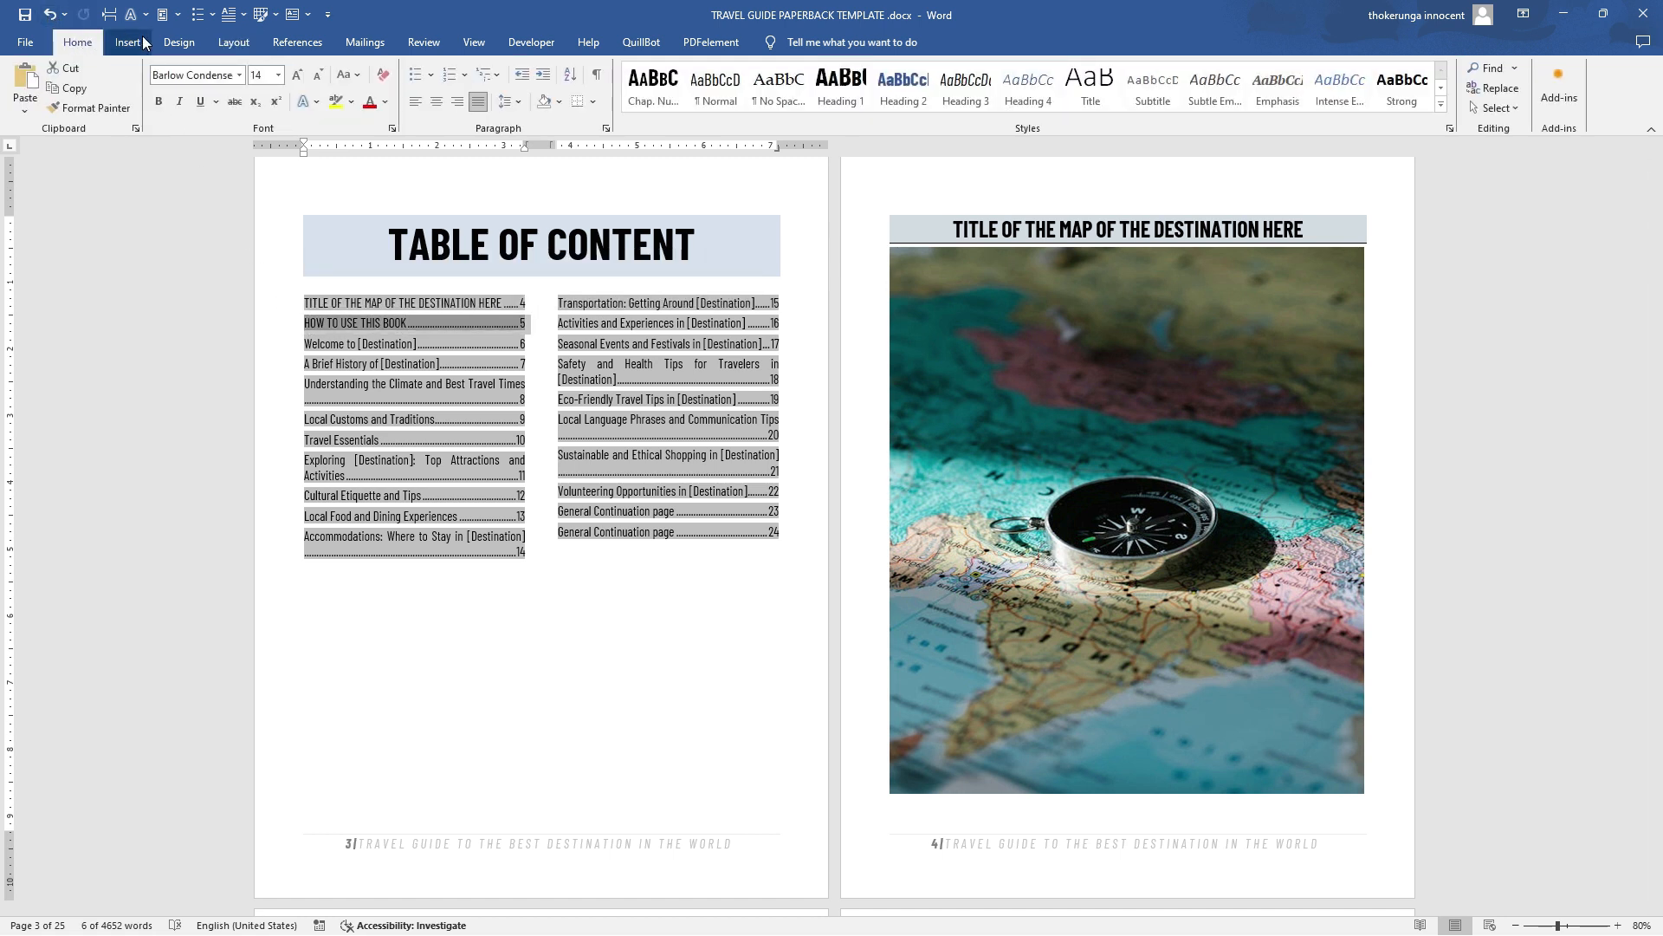
click(159, 102)
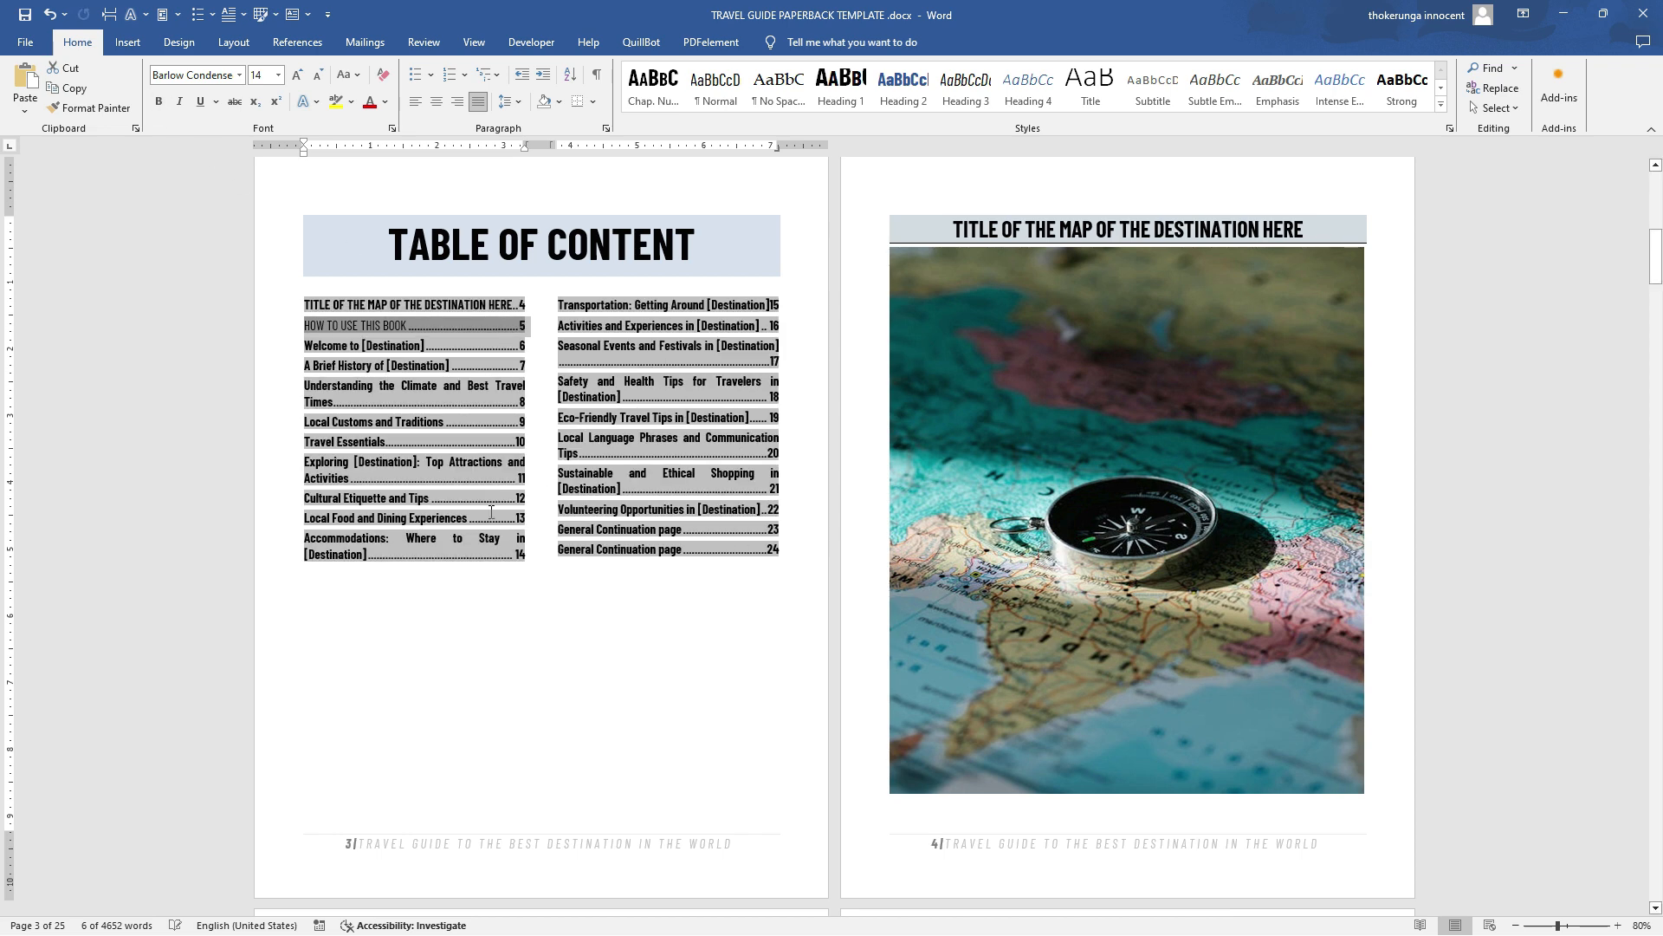
click(51, 15)
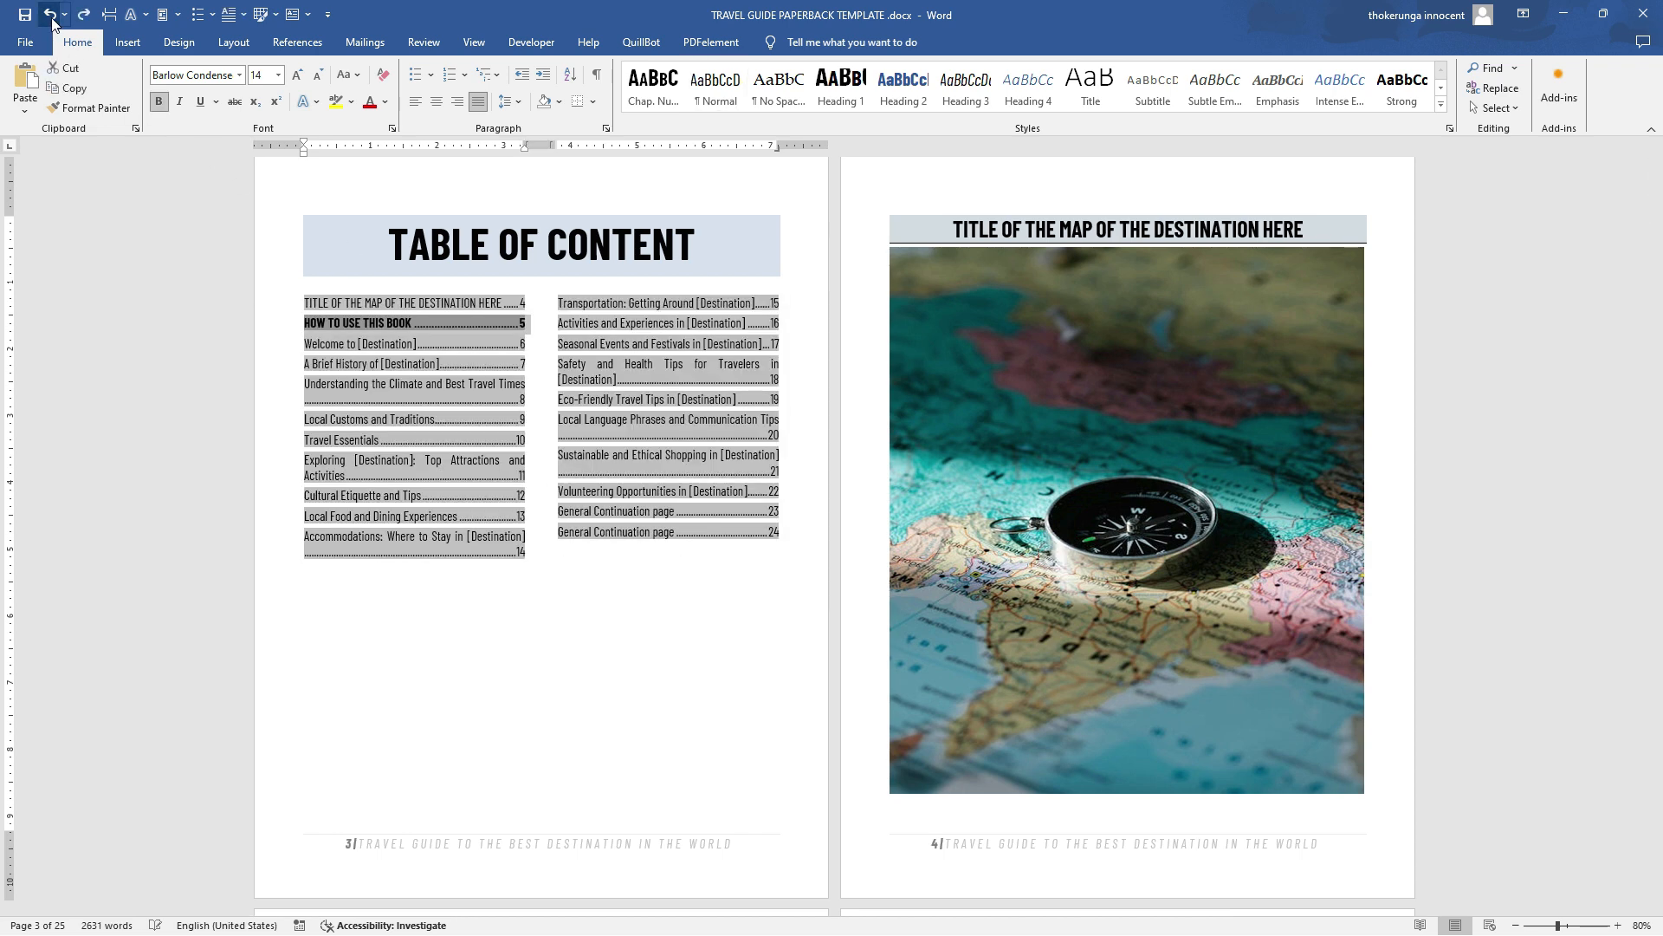
click(555, 606)
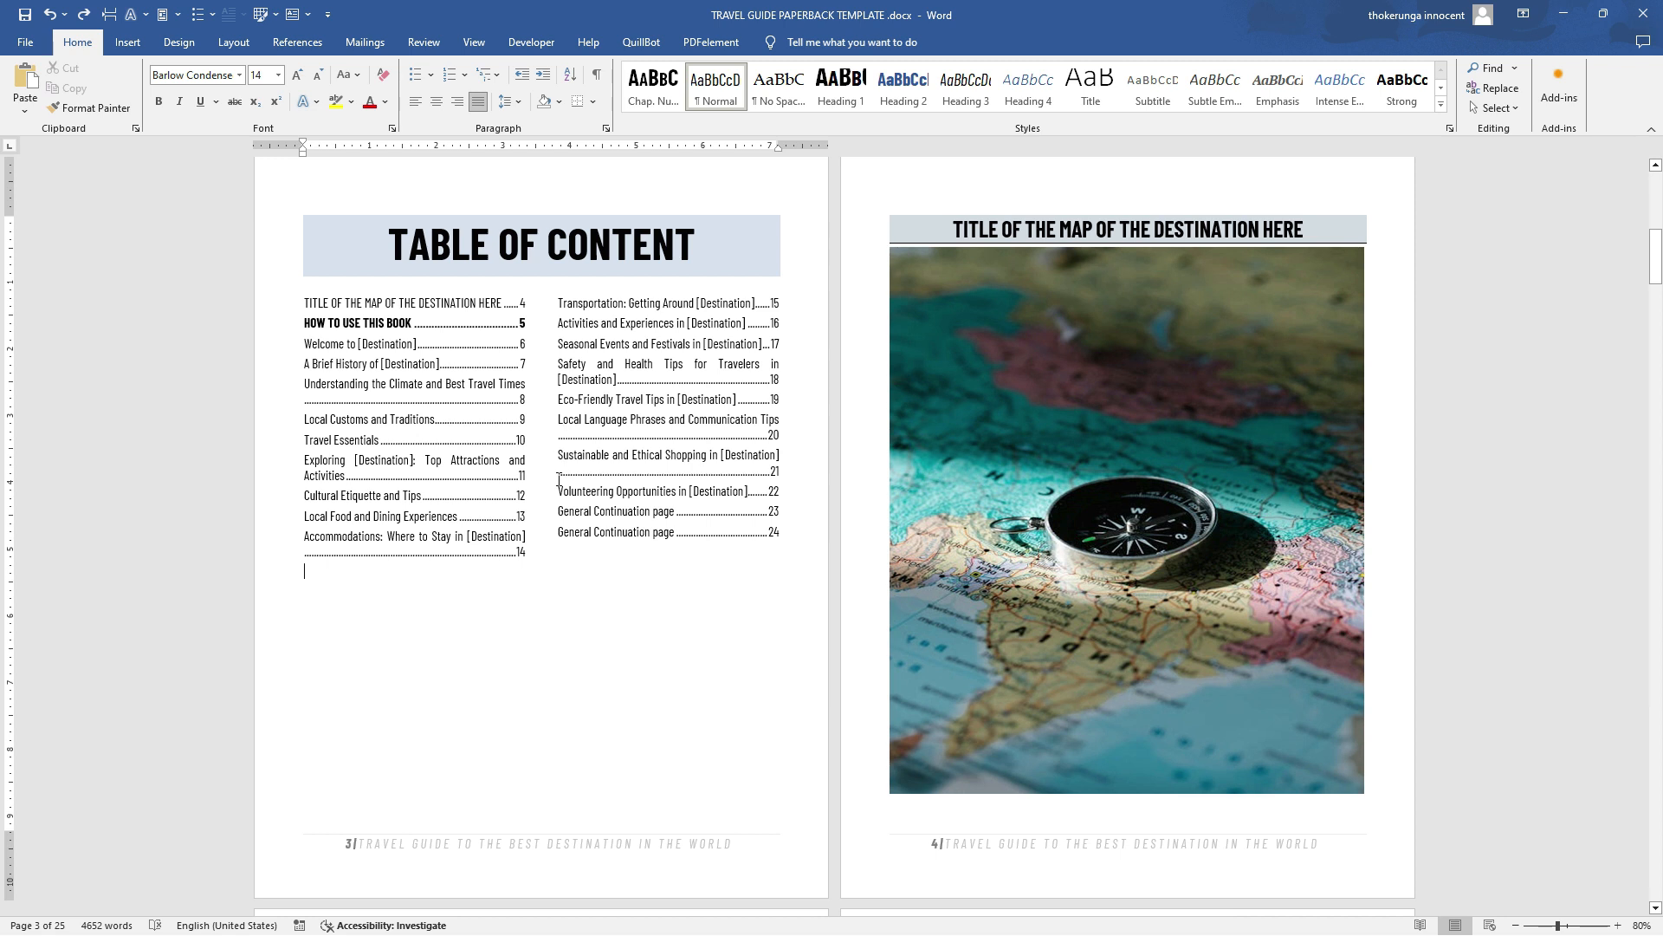
Examine the two-column table of contents and the compass picture on the facing map page
scroll(559, 479, up, 1)
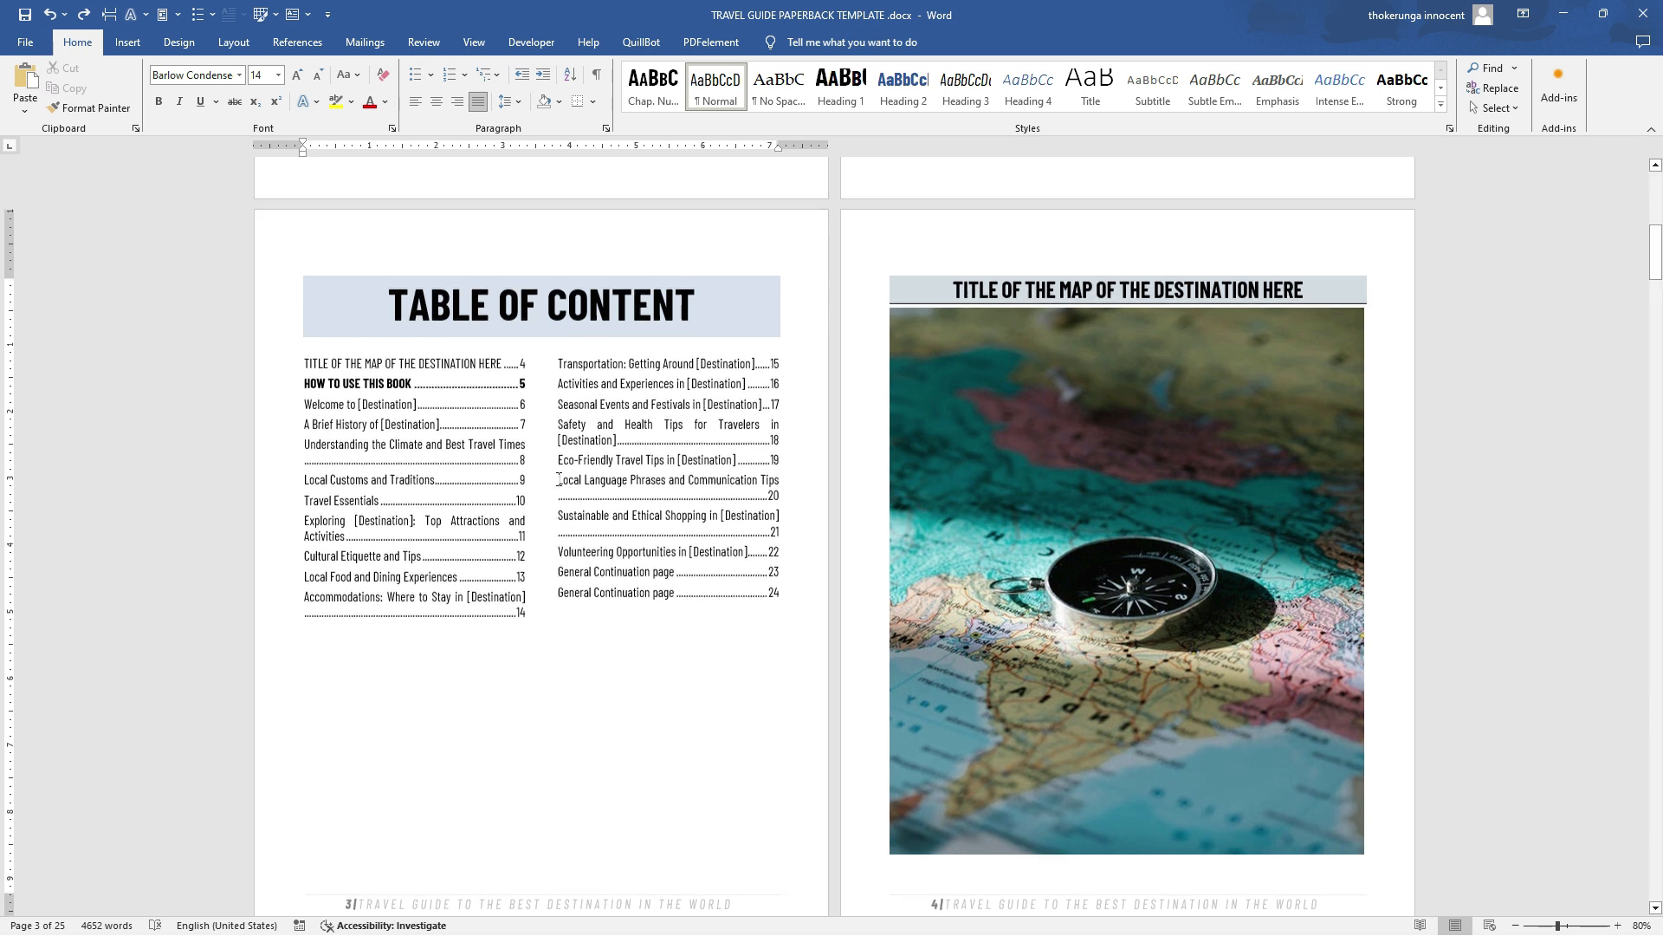
scroll(1048, 342, down, 2)
click(1059, 403)
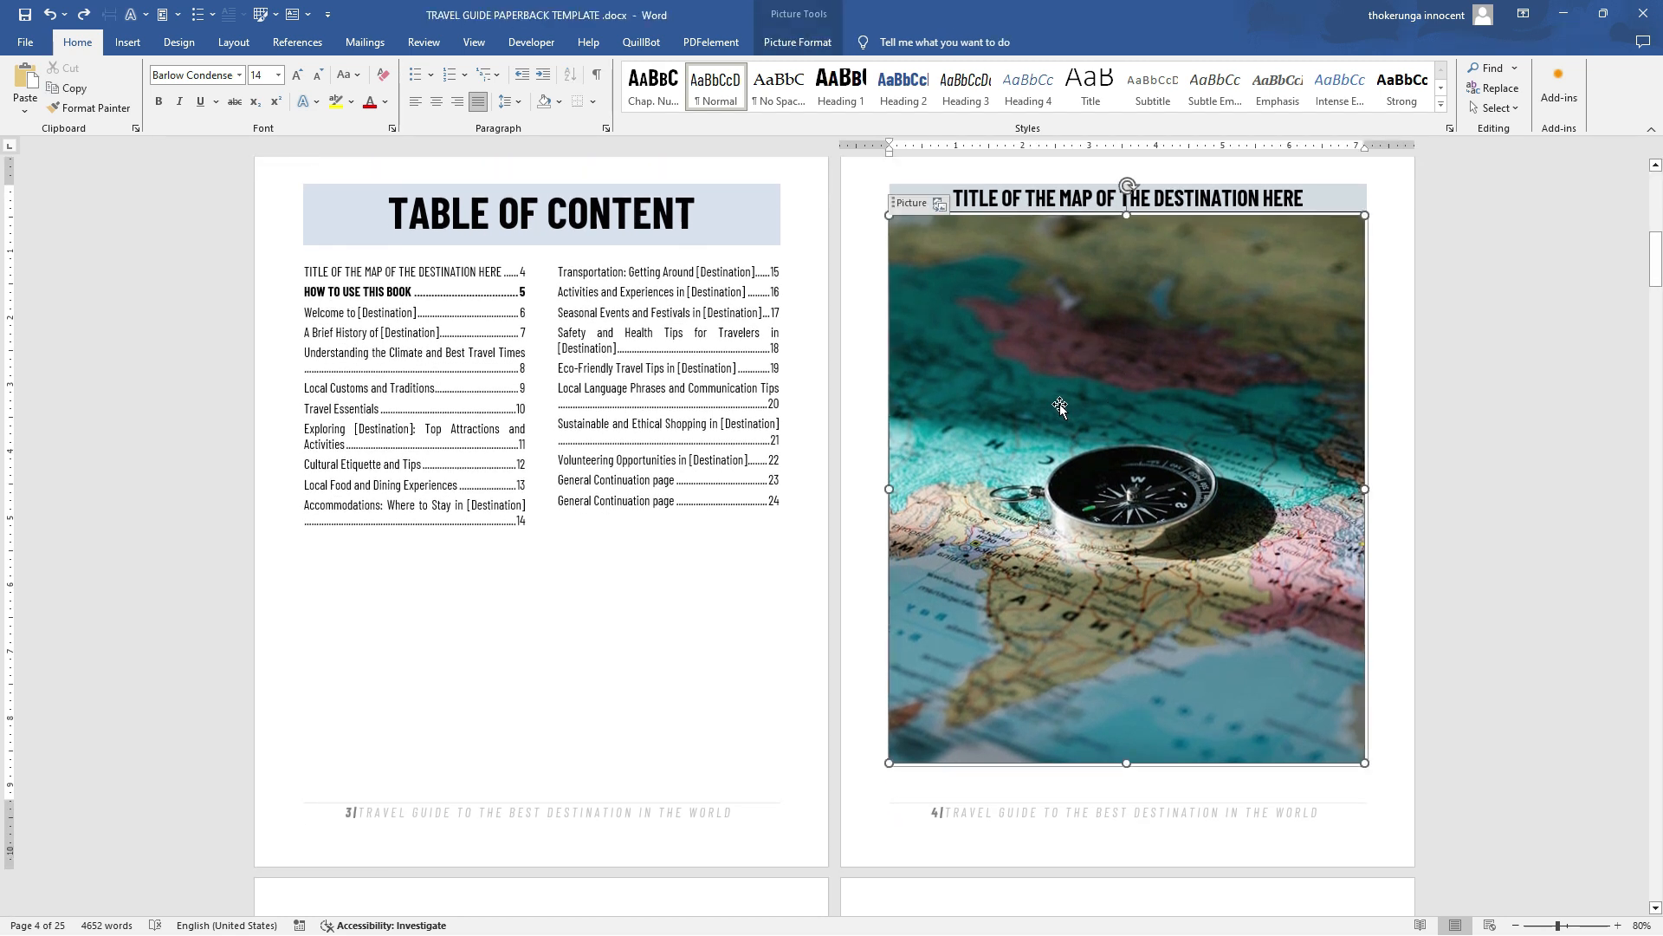
scroll(1059, 404, up, 1)
scroll(1008, 505, down, 1)
scroll(1063, 521, up, 1)
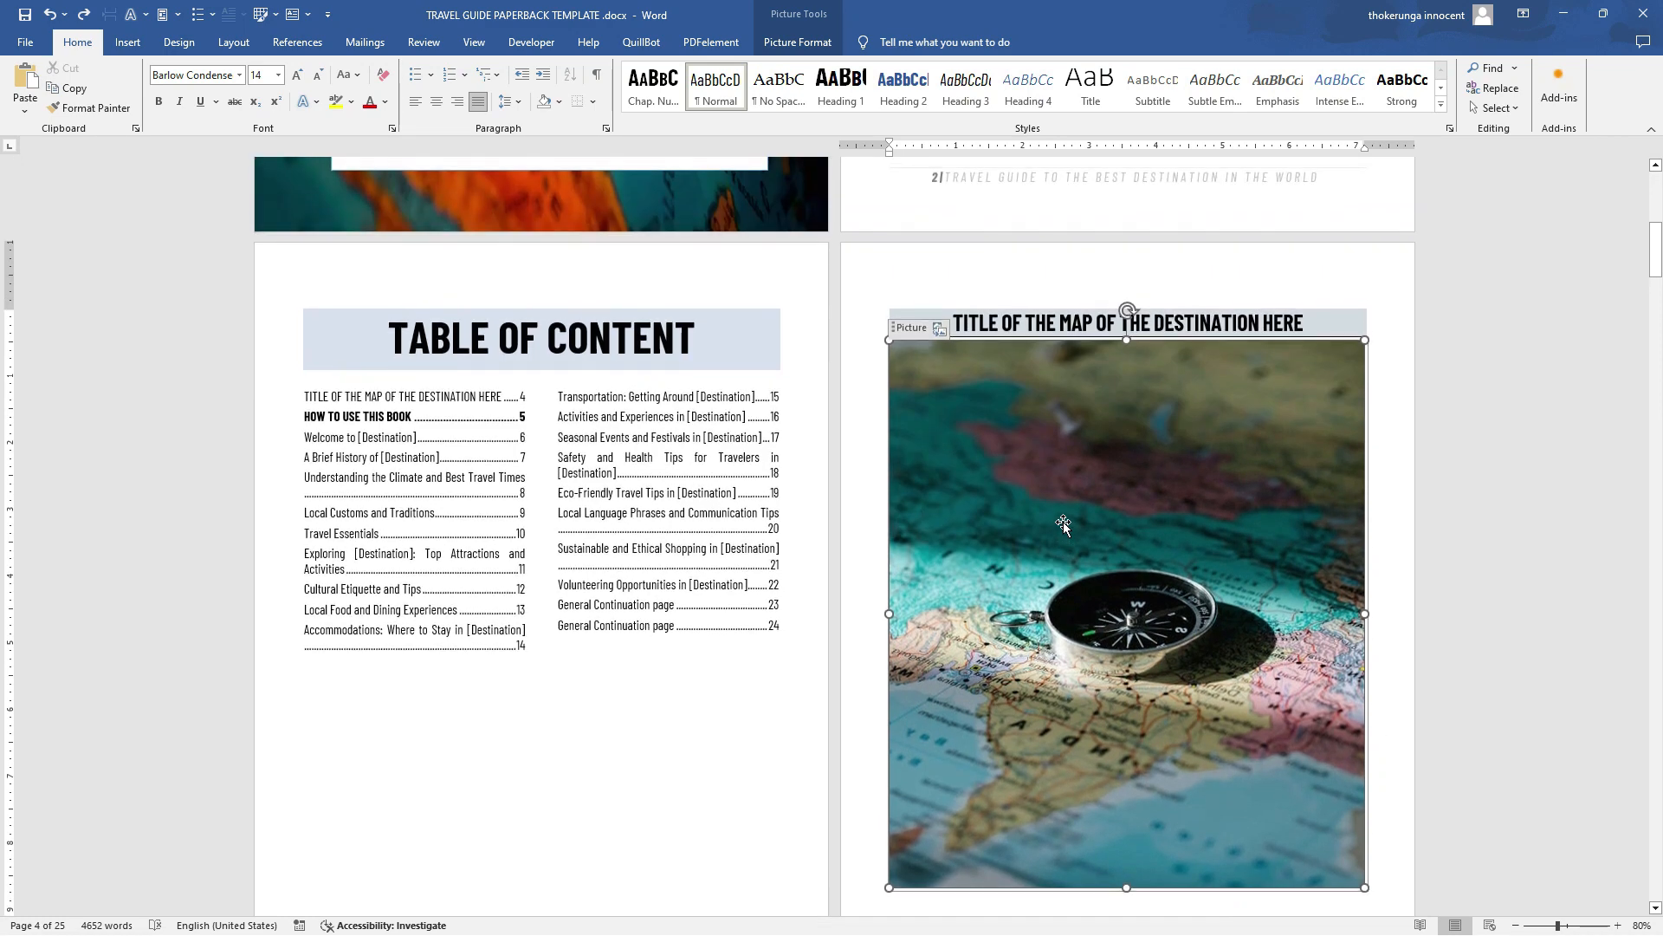
scroll(1063, 522, down, 1)
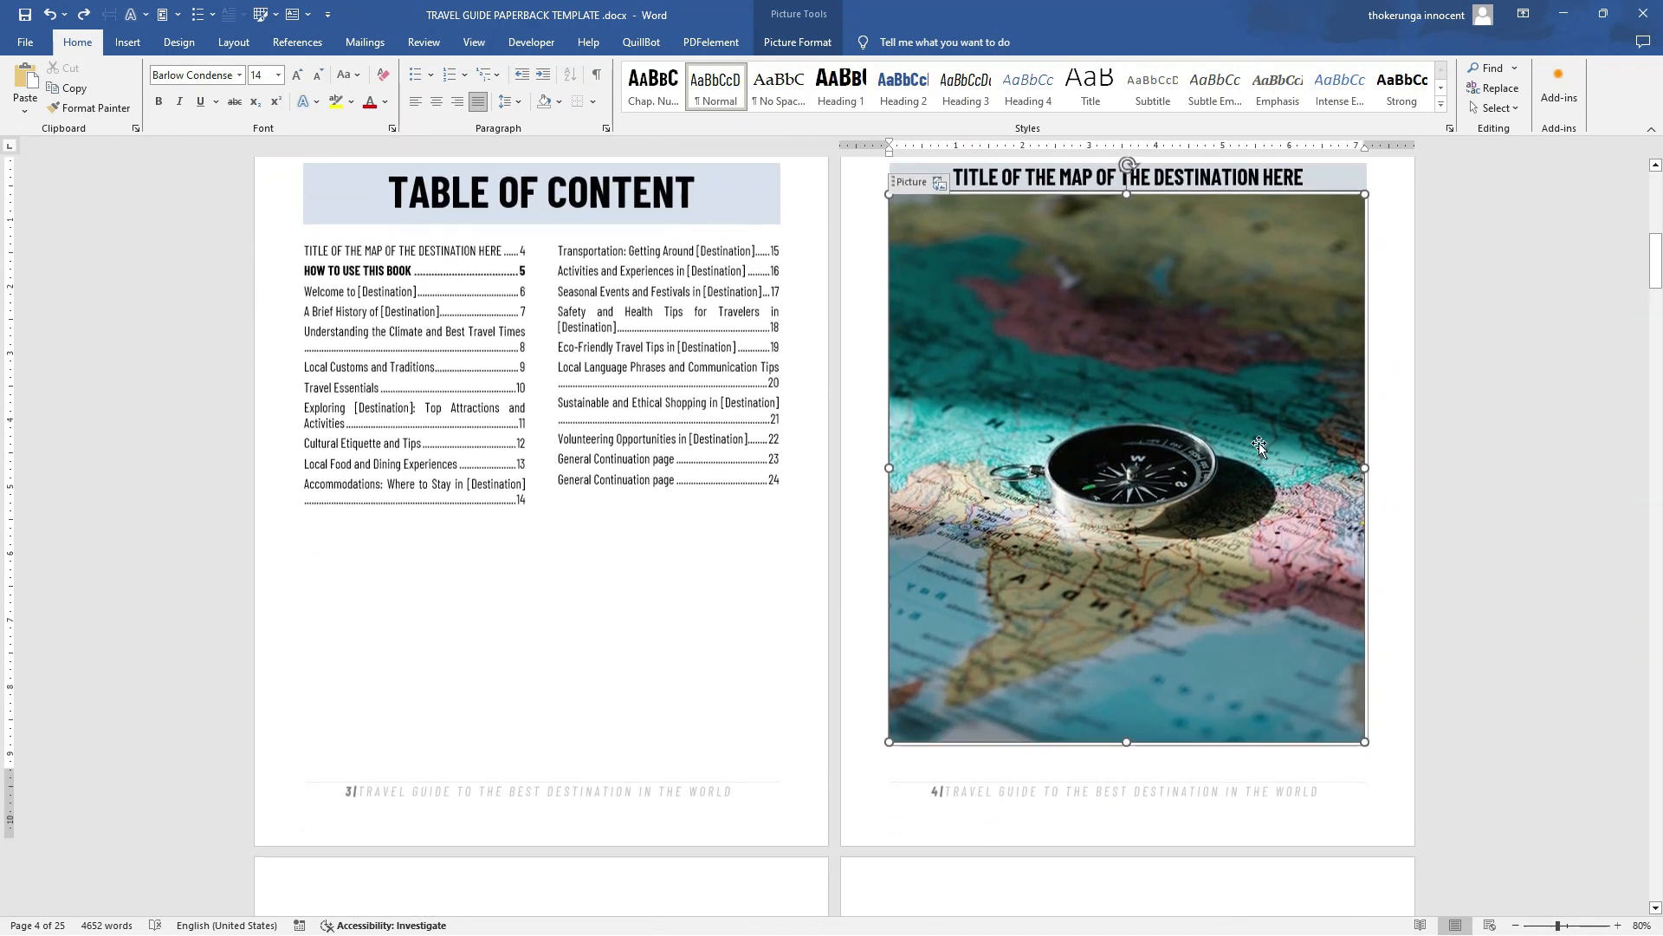
click(1218, 399)
click(1175, 403)
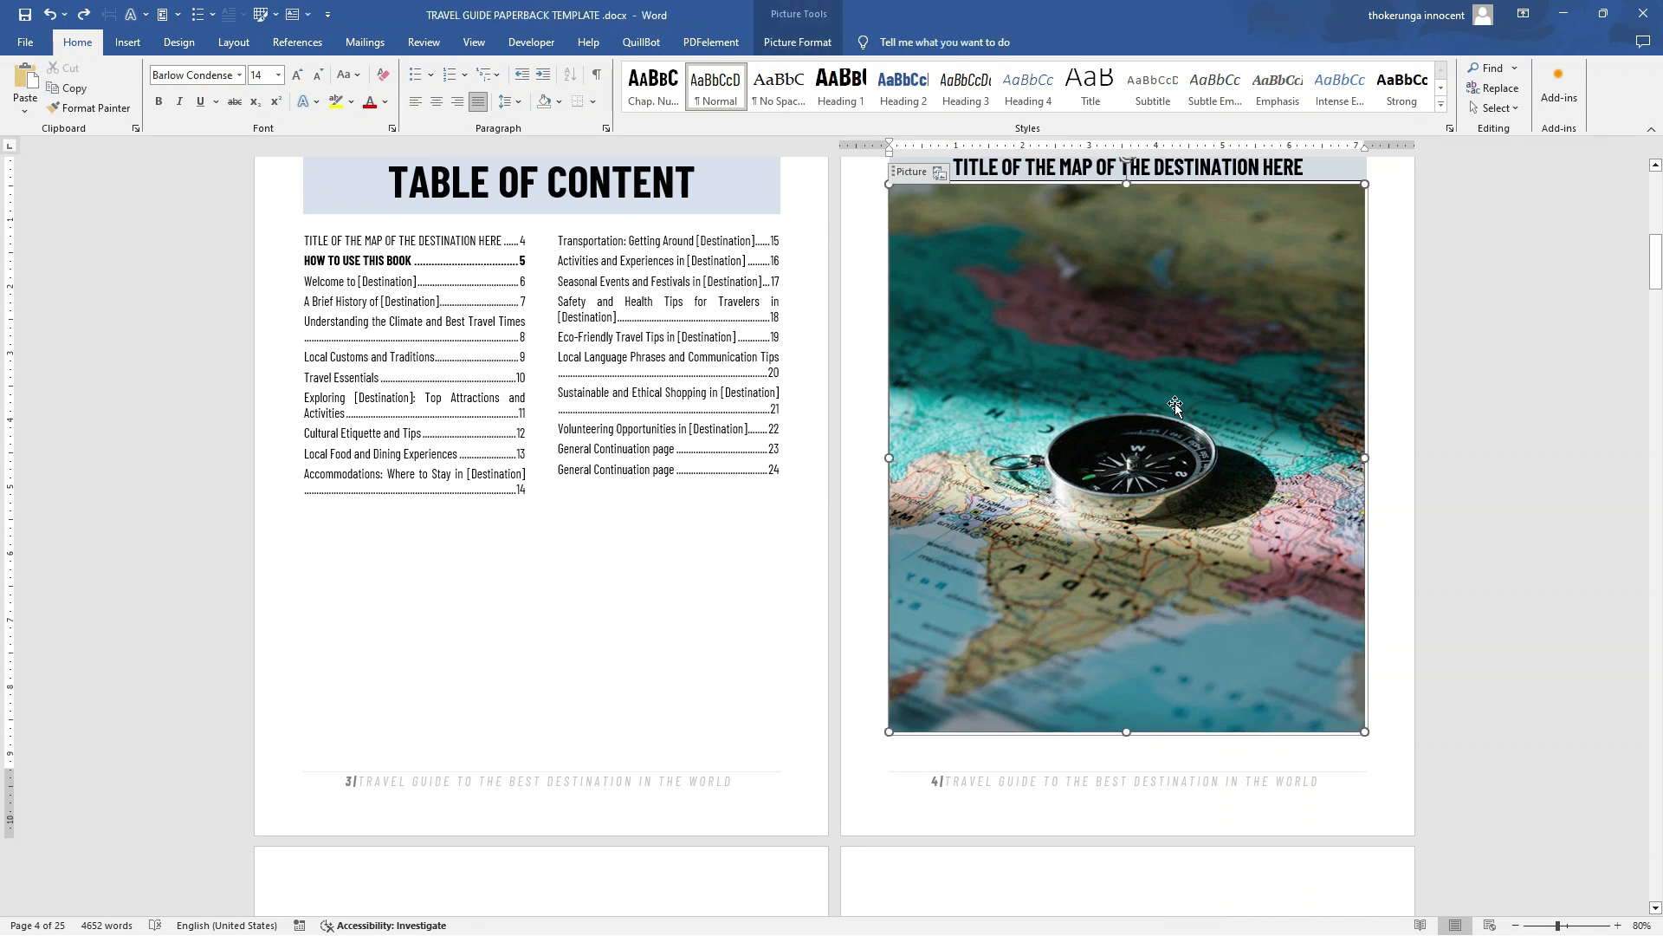
scroll(1175, 406, up, 1)
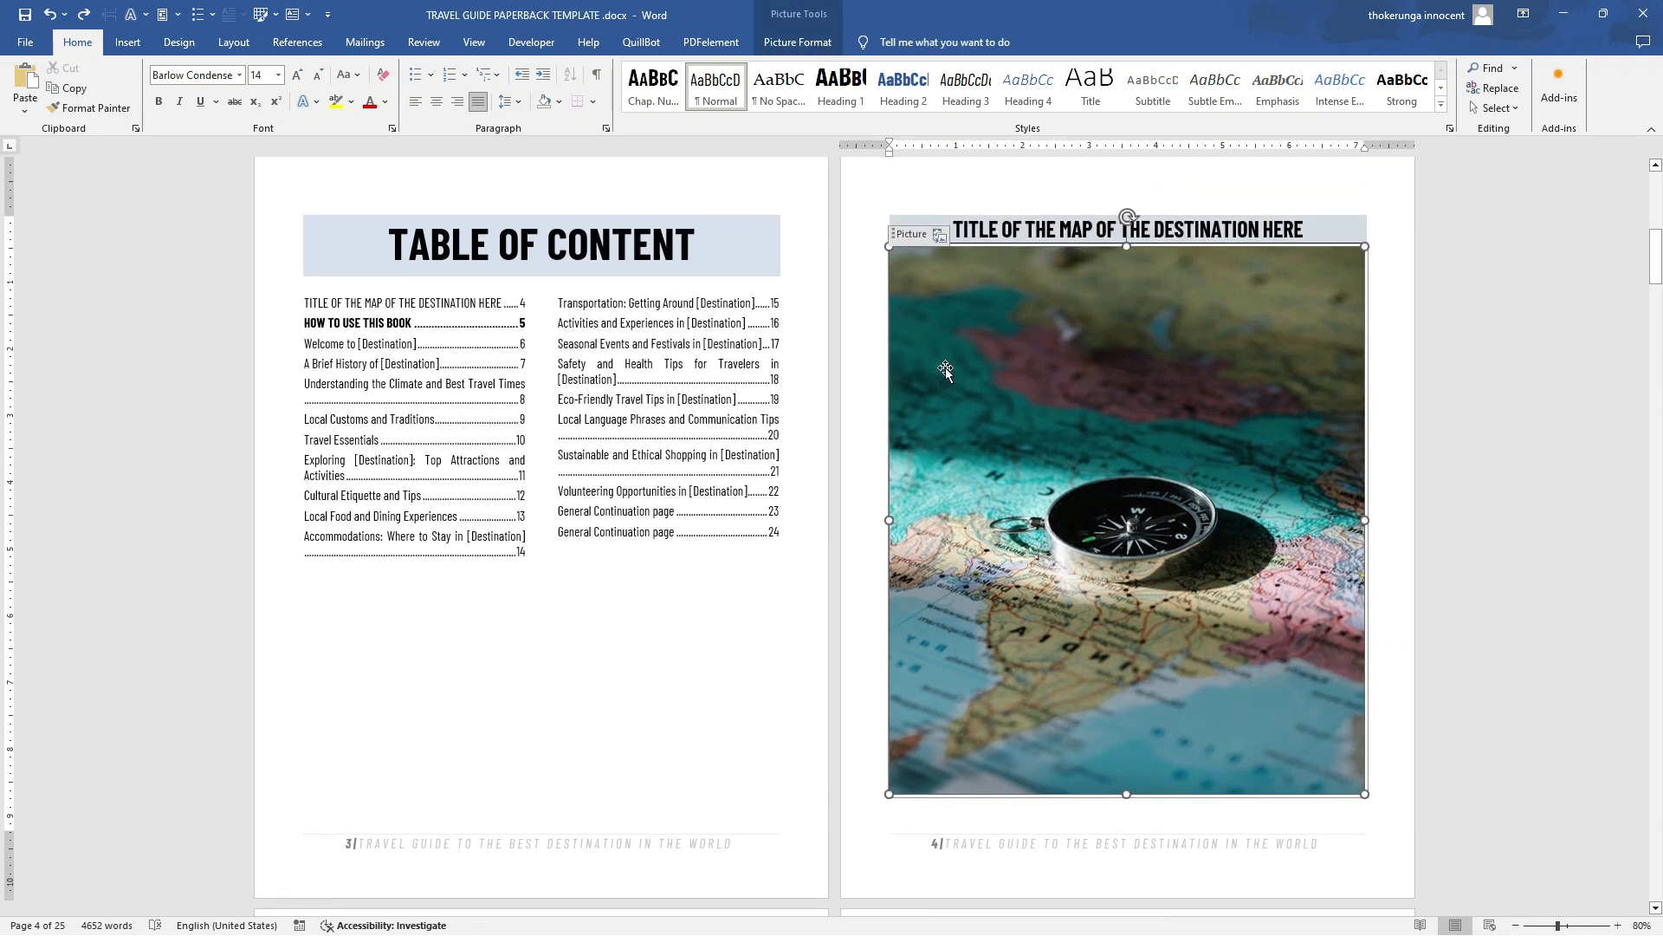
Replace the map page's compass picture with the file pexels-photo-2132126.jpeg from the Downloads folder
click(940, 234)
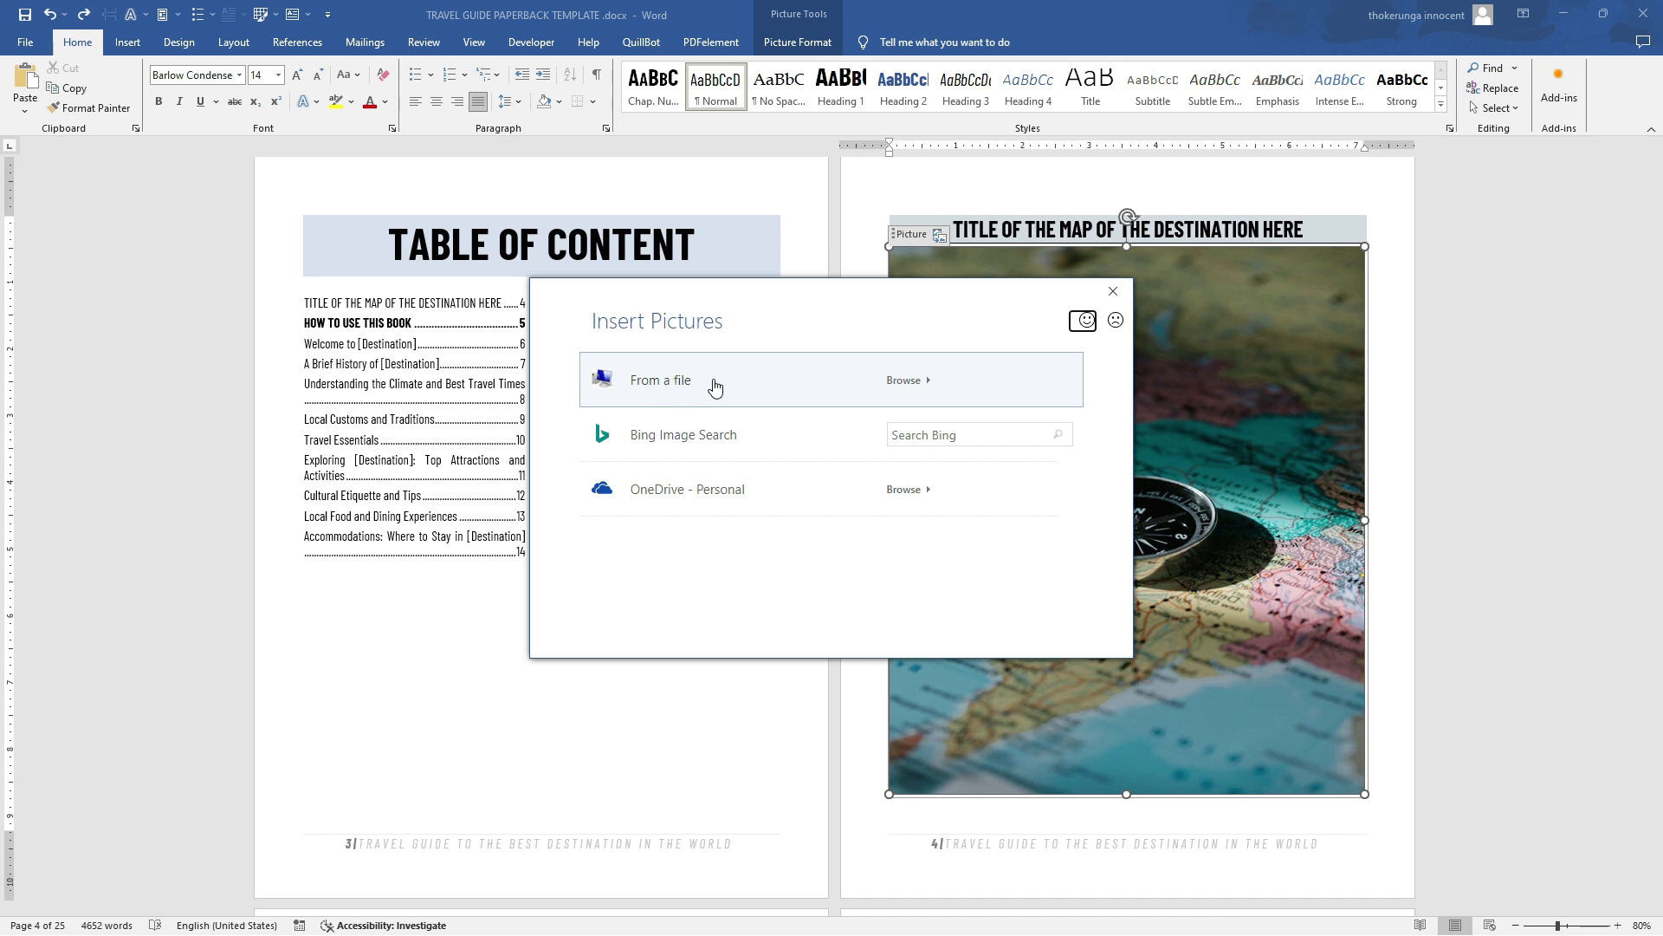
click(768, 380)
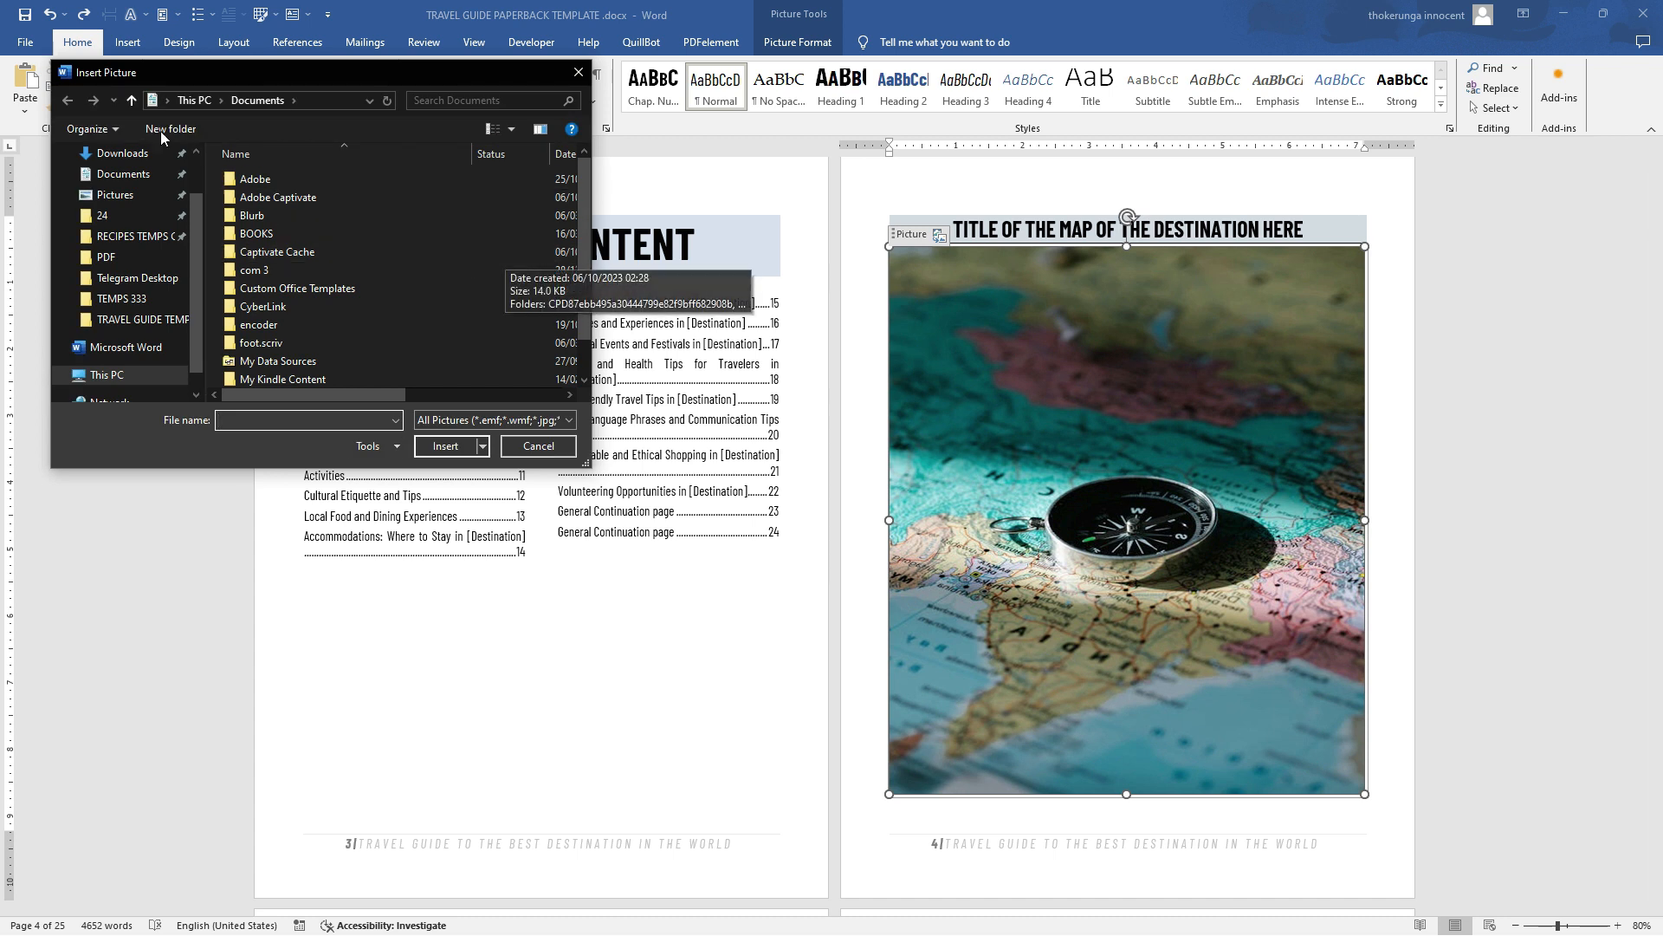
click(119, 158)
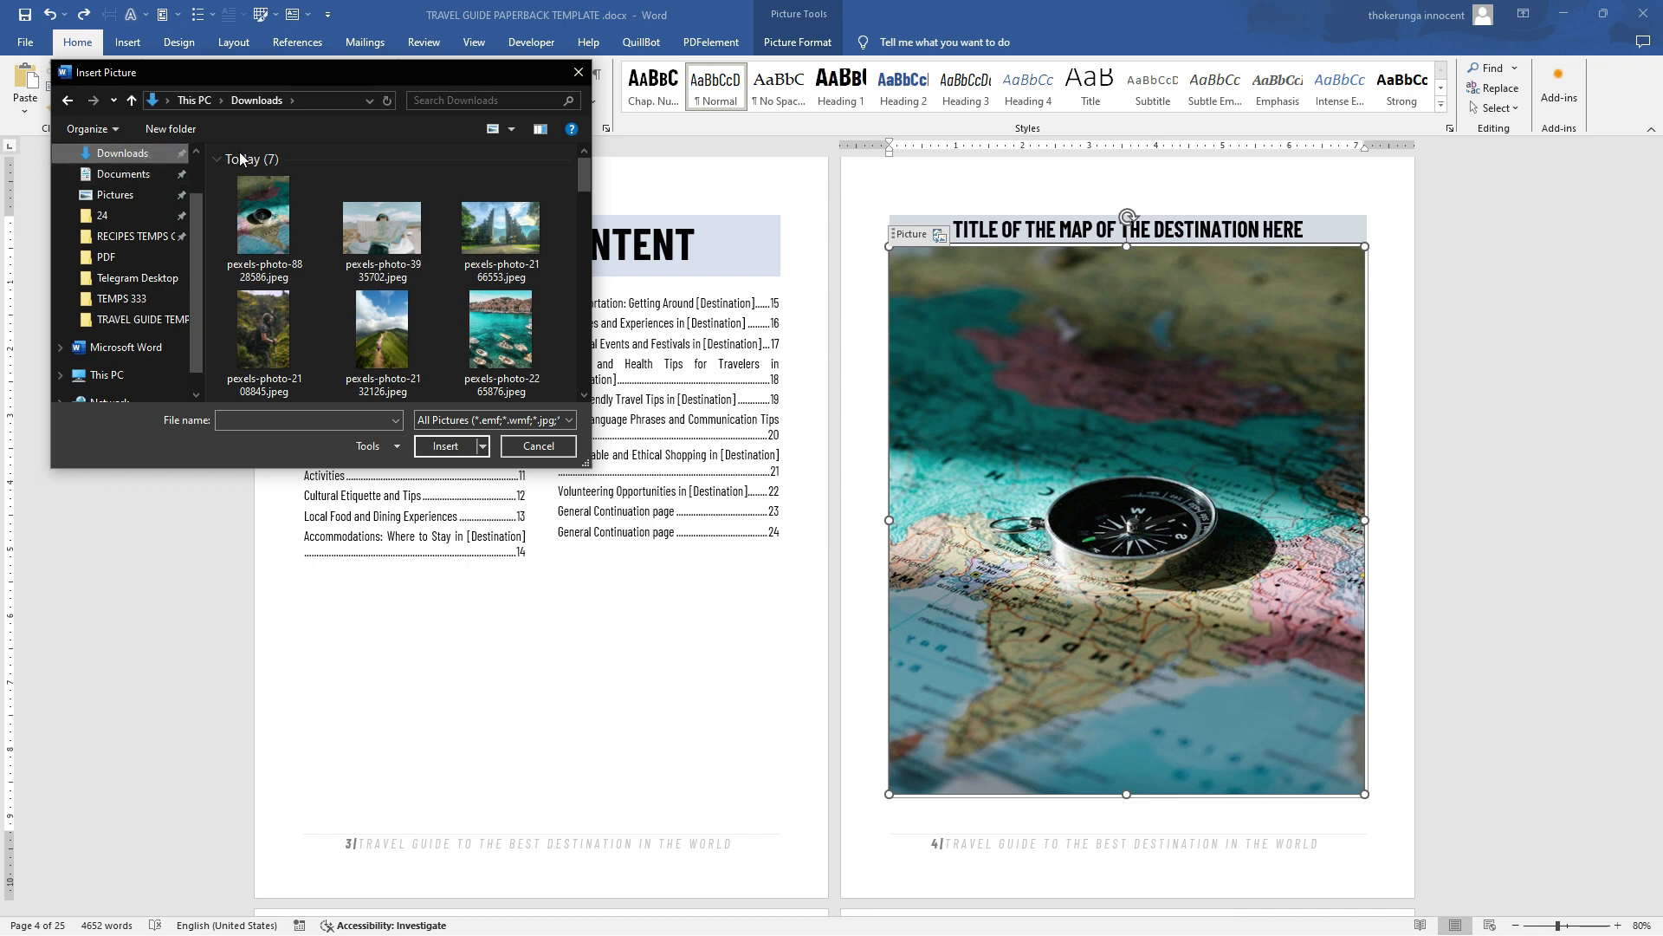
scroll(321, 258, down, 5)
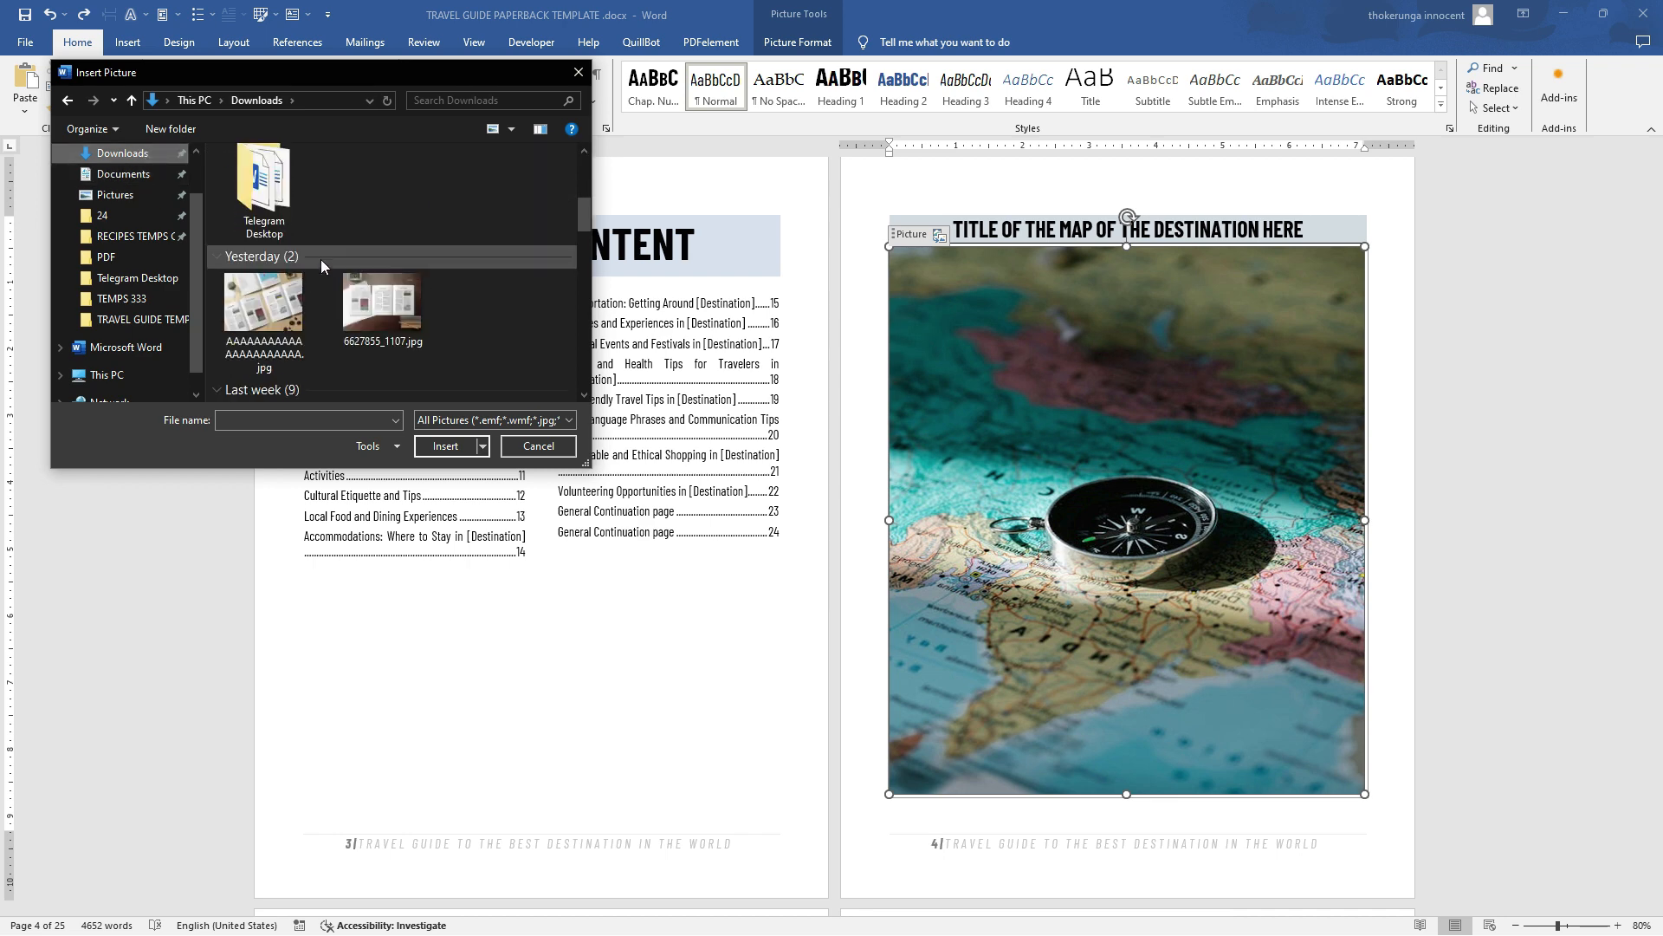
scroll(321, 258, up, 5)
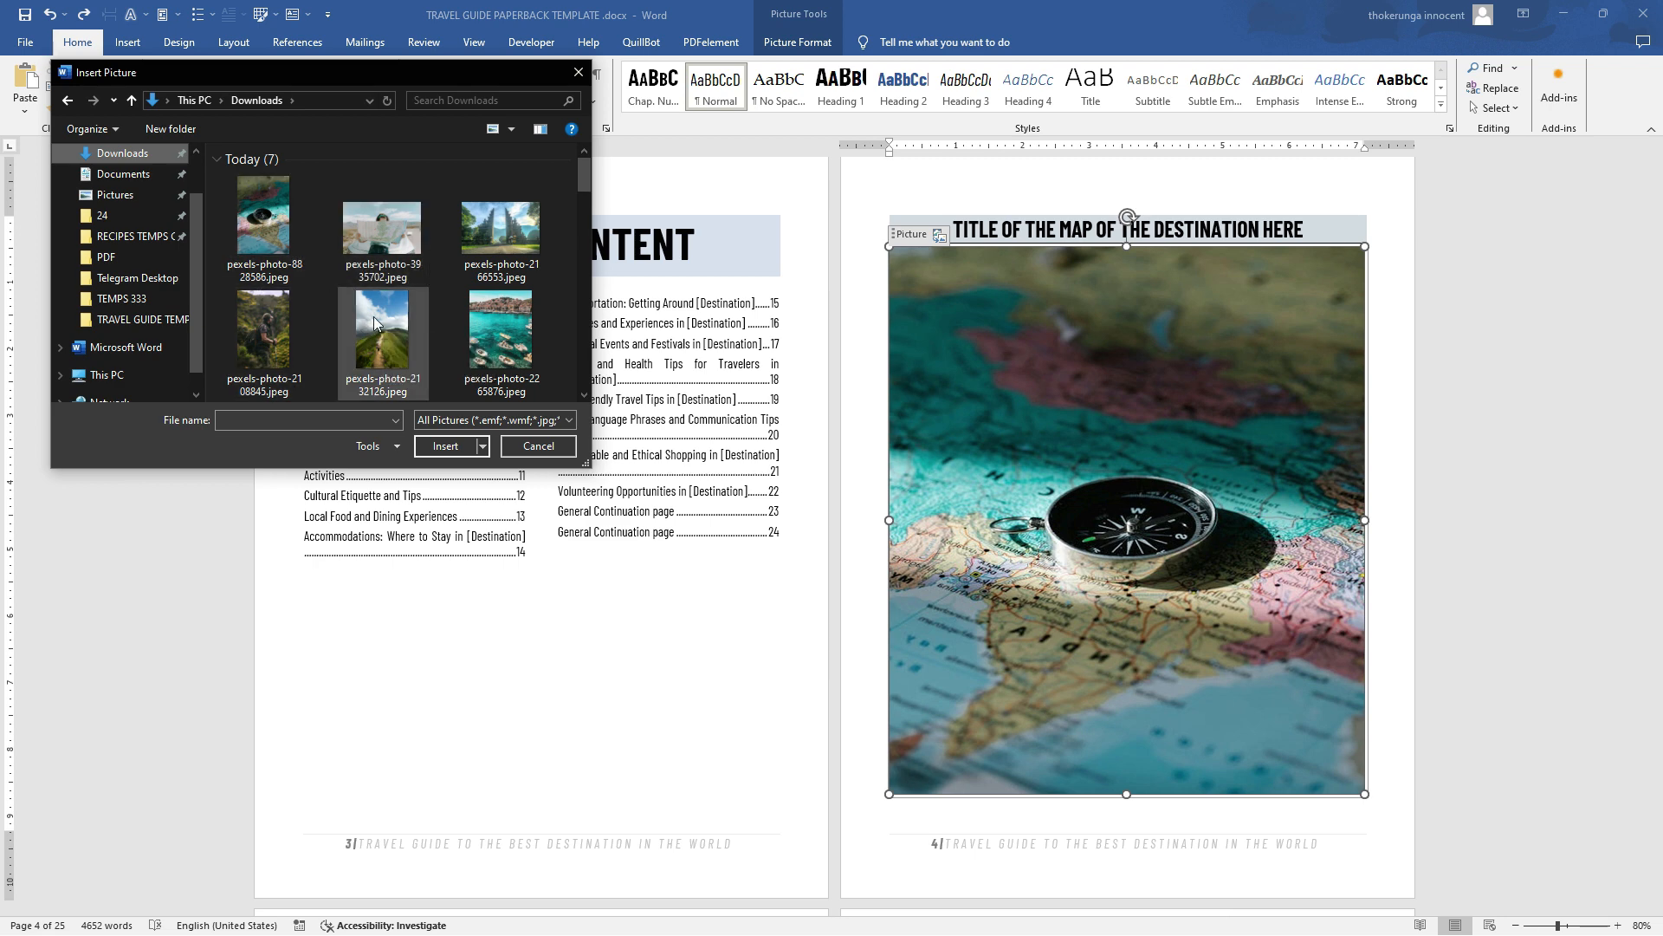
click(421, 339)
click(439, 446)
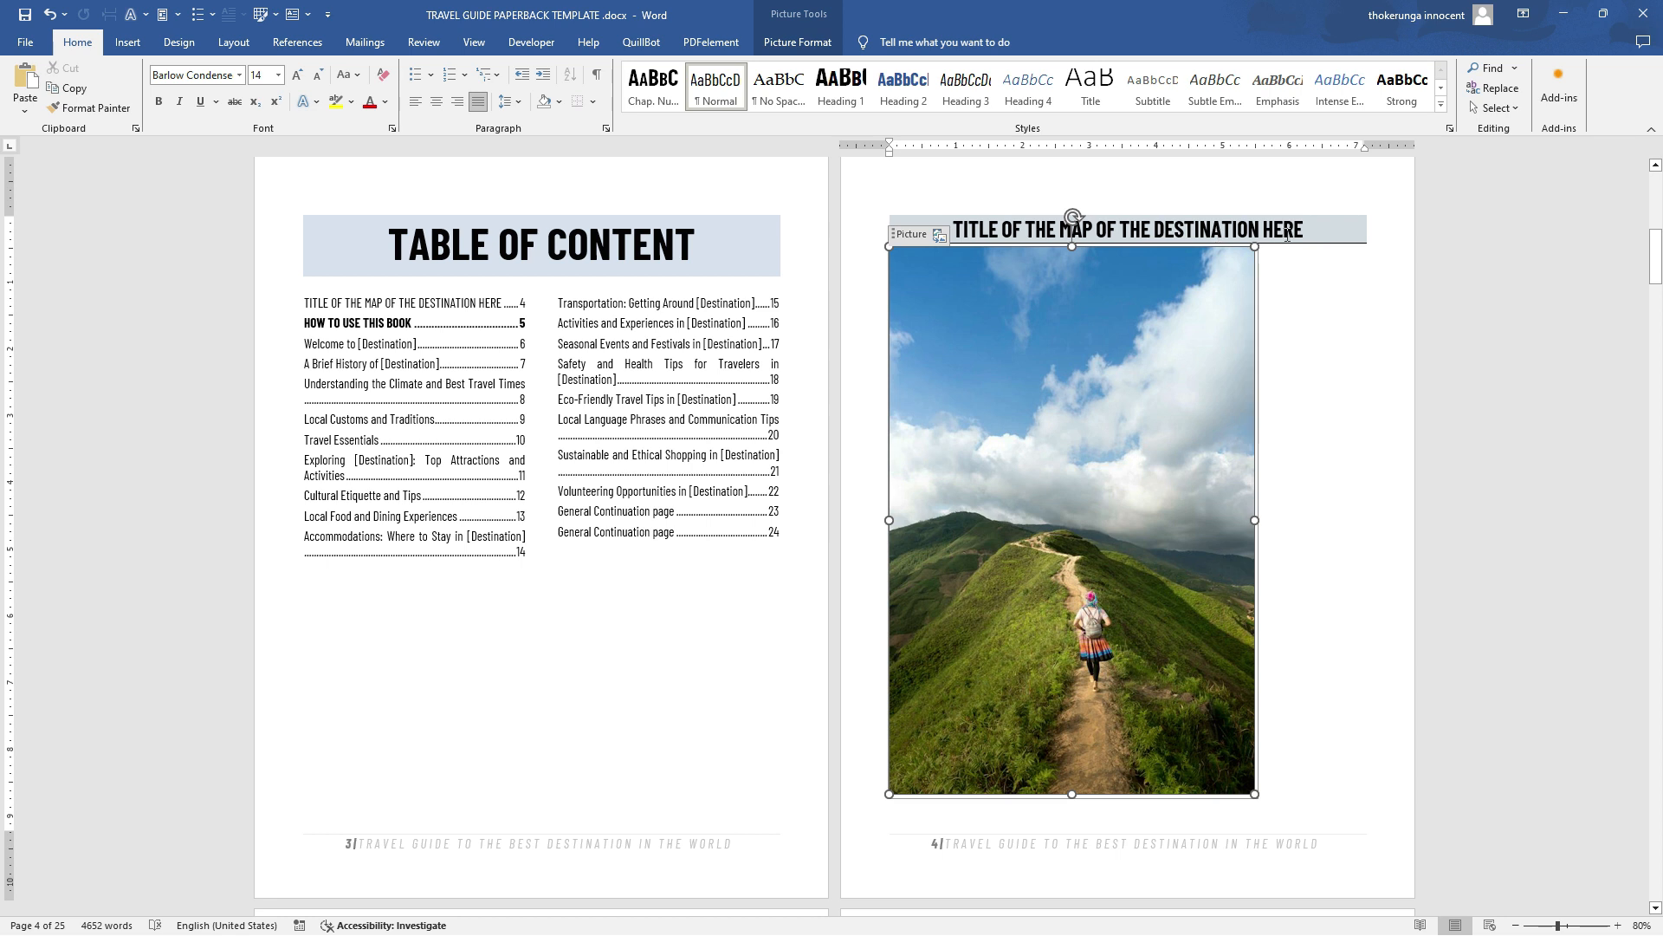
Try to stretch the new map page picture to the full width of its heading, and undo the resize
click(1332, 399)
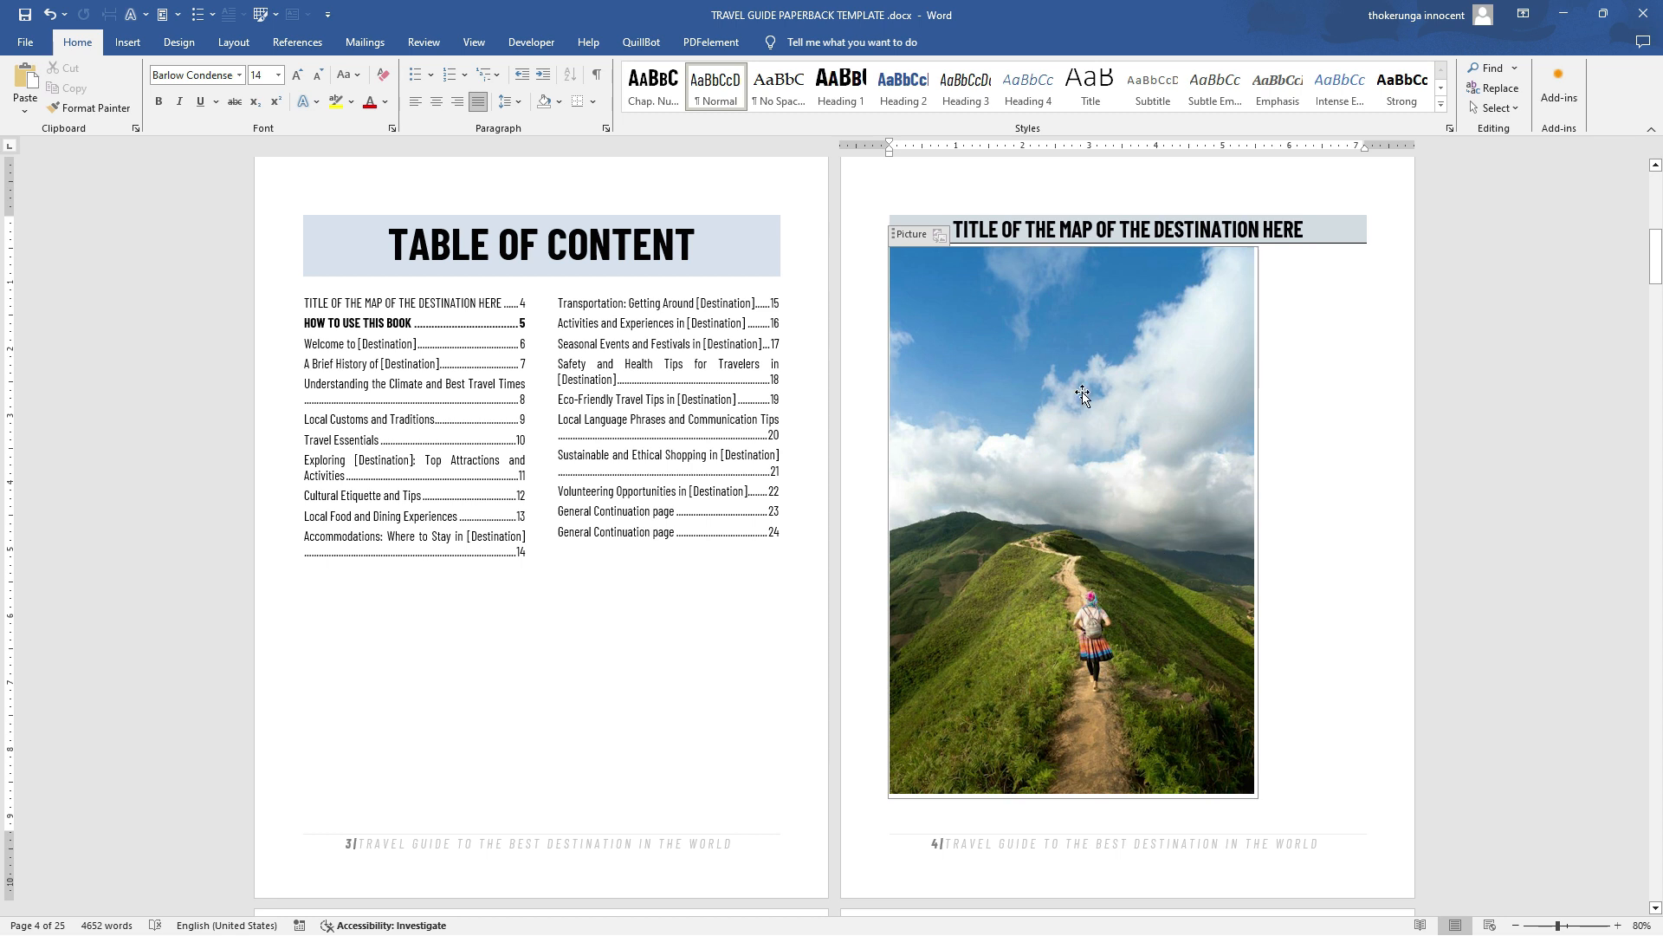
click(1082, 368)
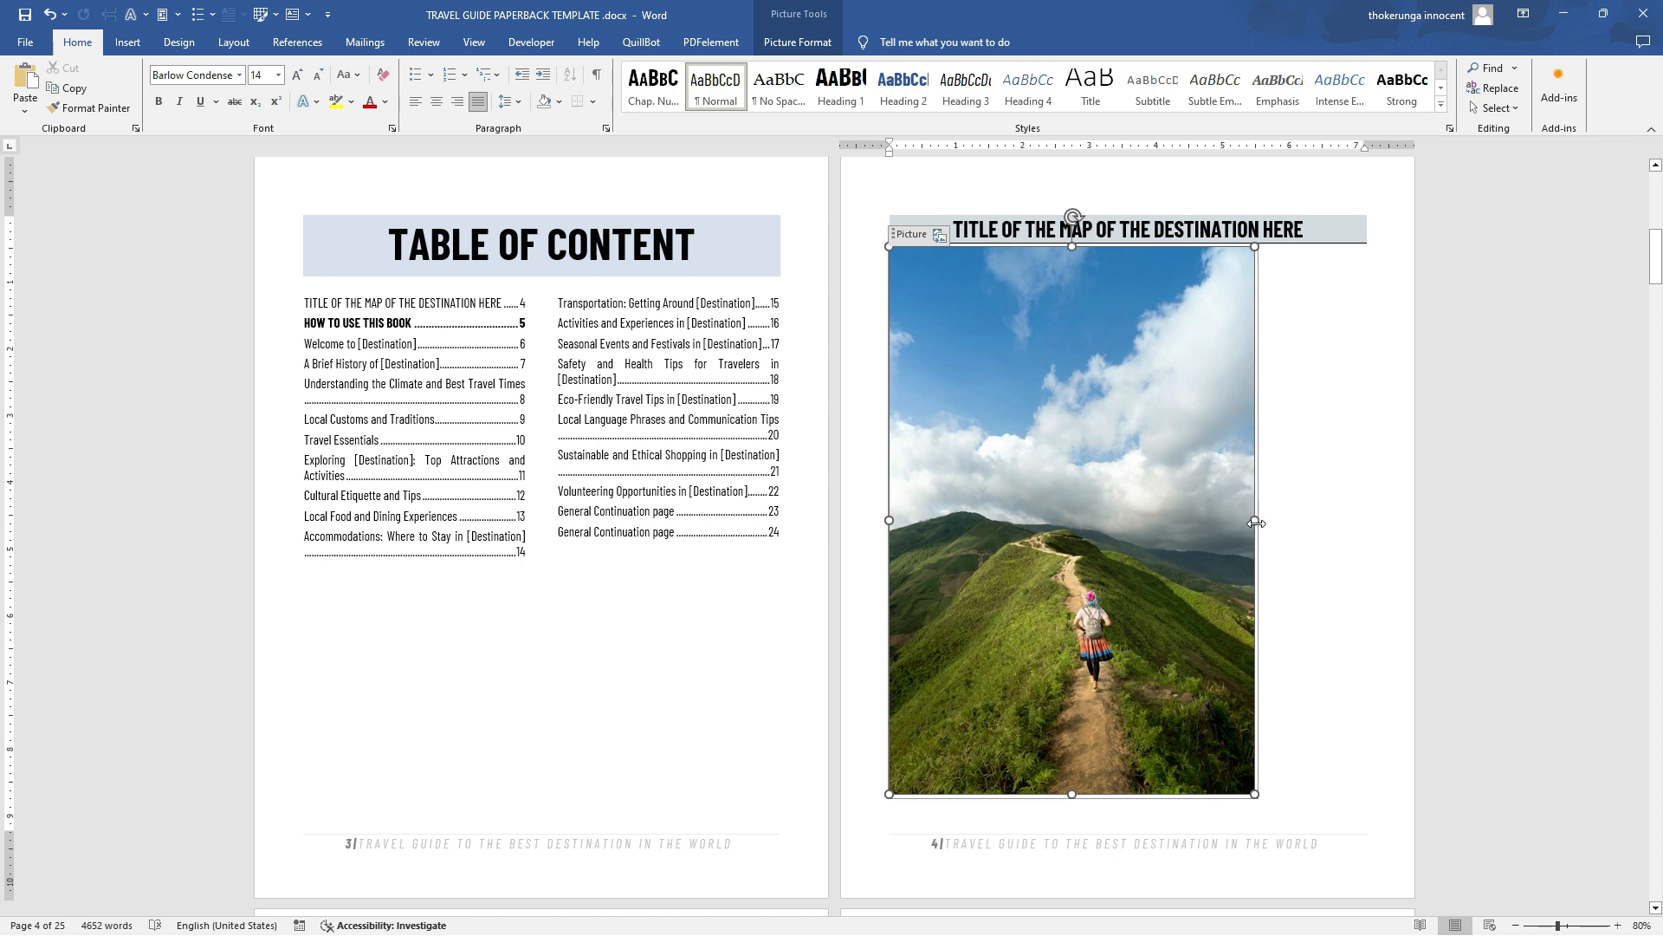
drag(1256, 524, 1367, 519)
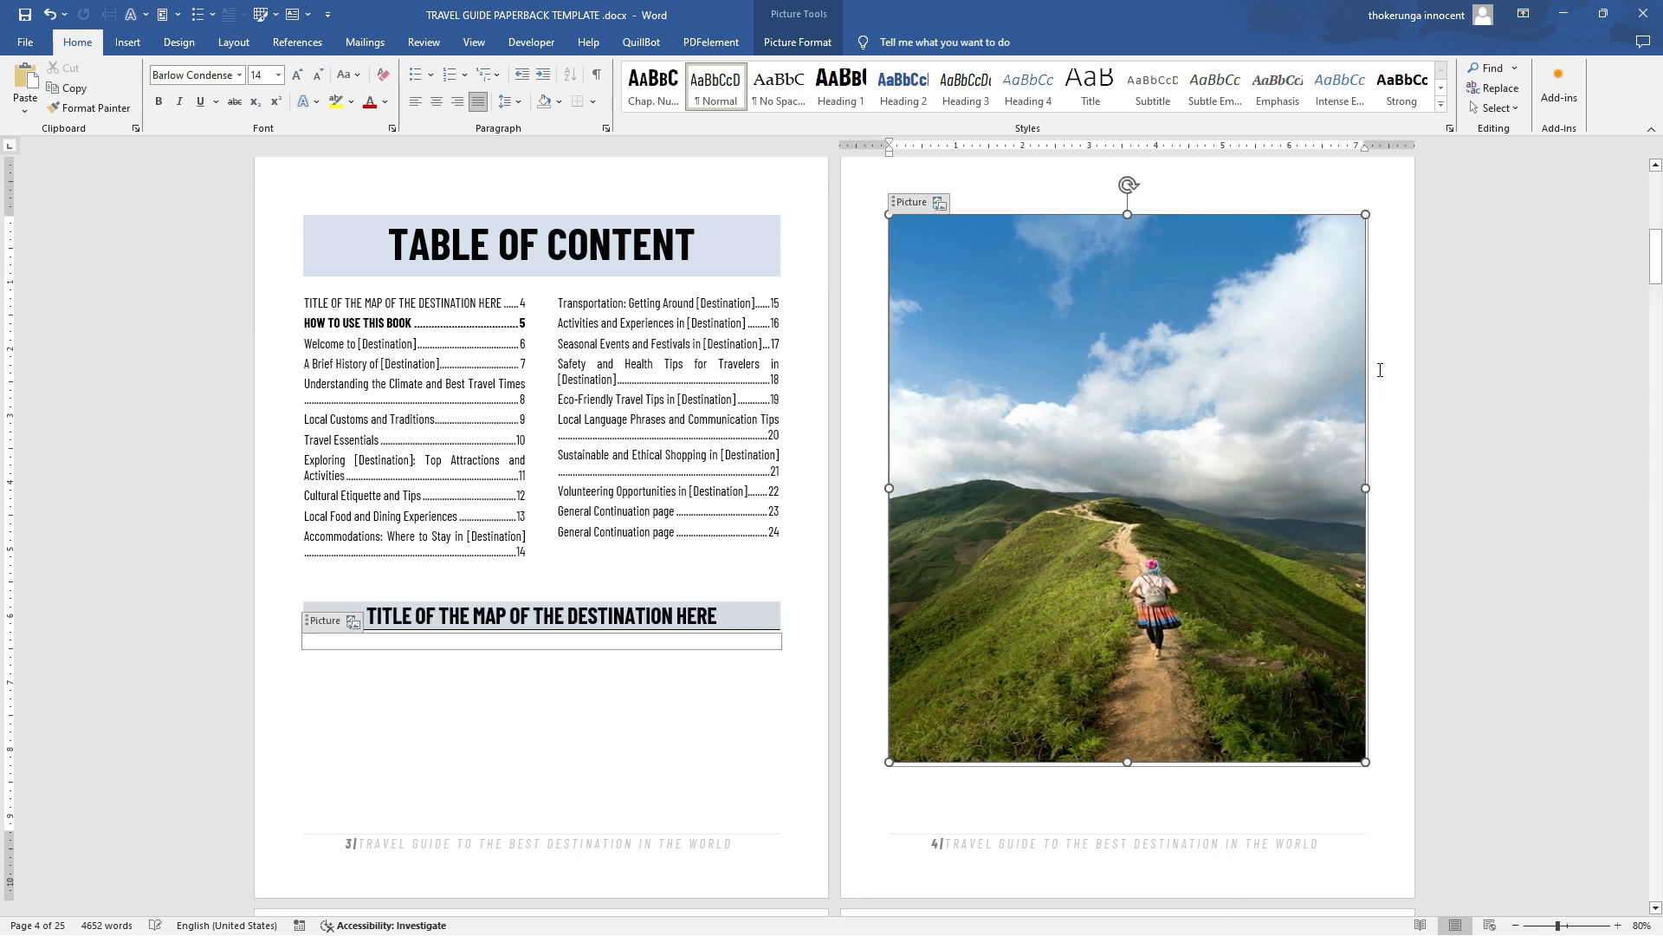
click(1380, 368)
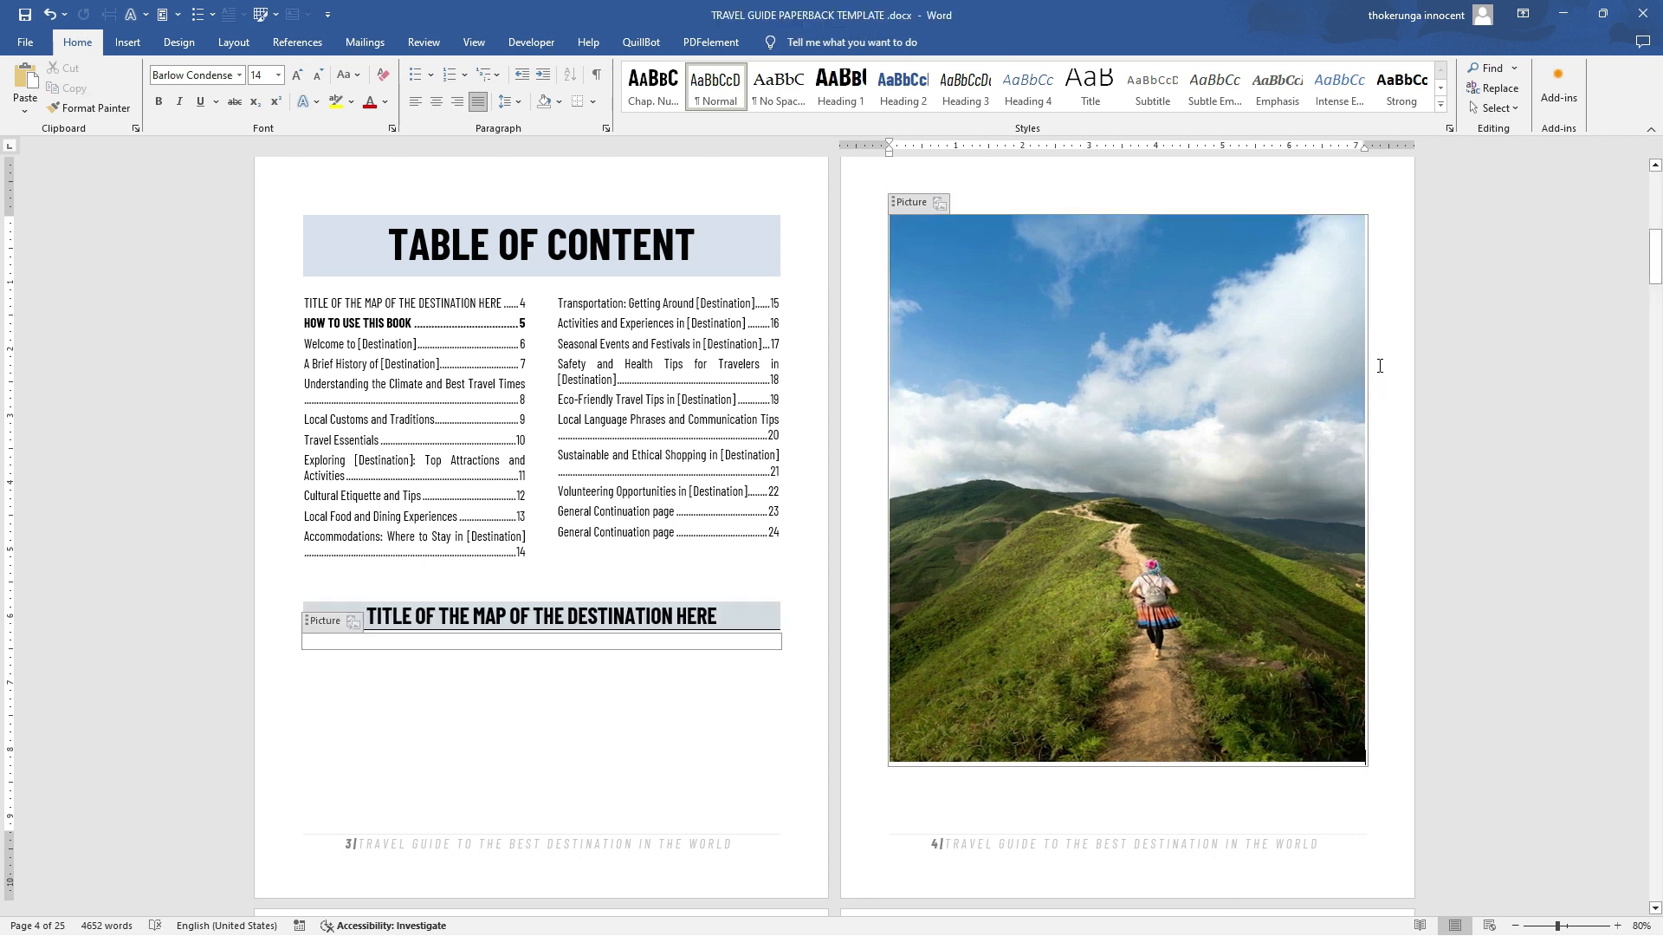
click(49, 15)
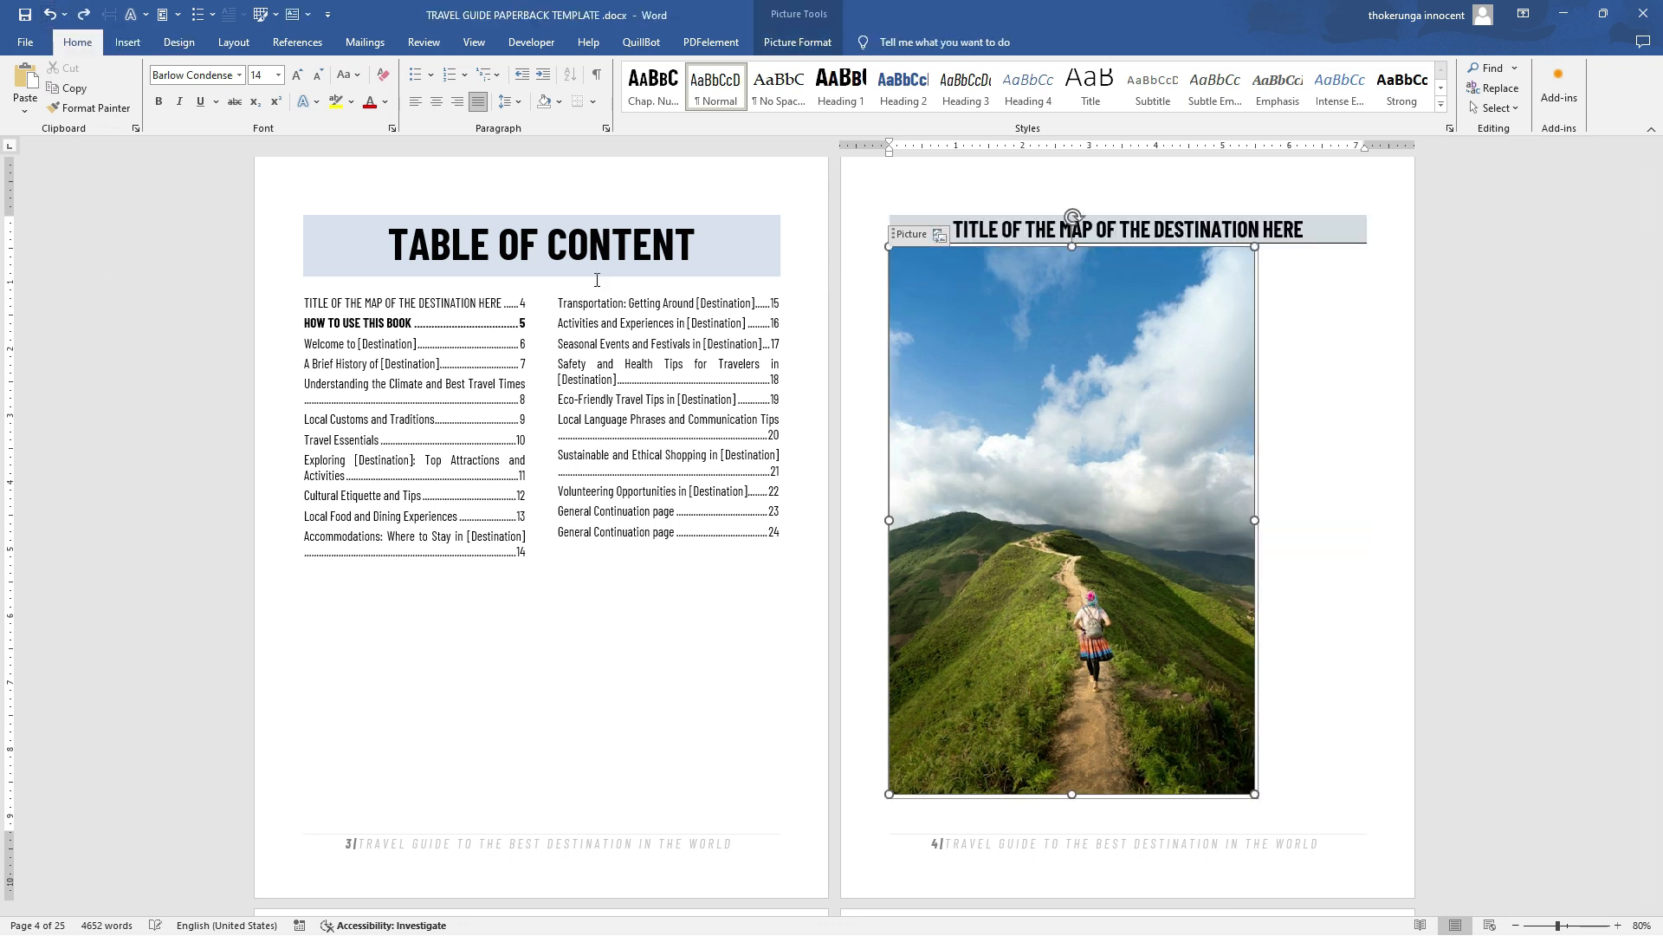
Widen the map page picture to about 7.05 inches, slightly narrower than its heading, and apply the Fill crop
drag(1255, 520, 1360, 520)
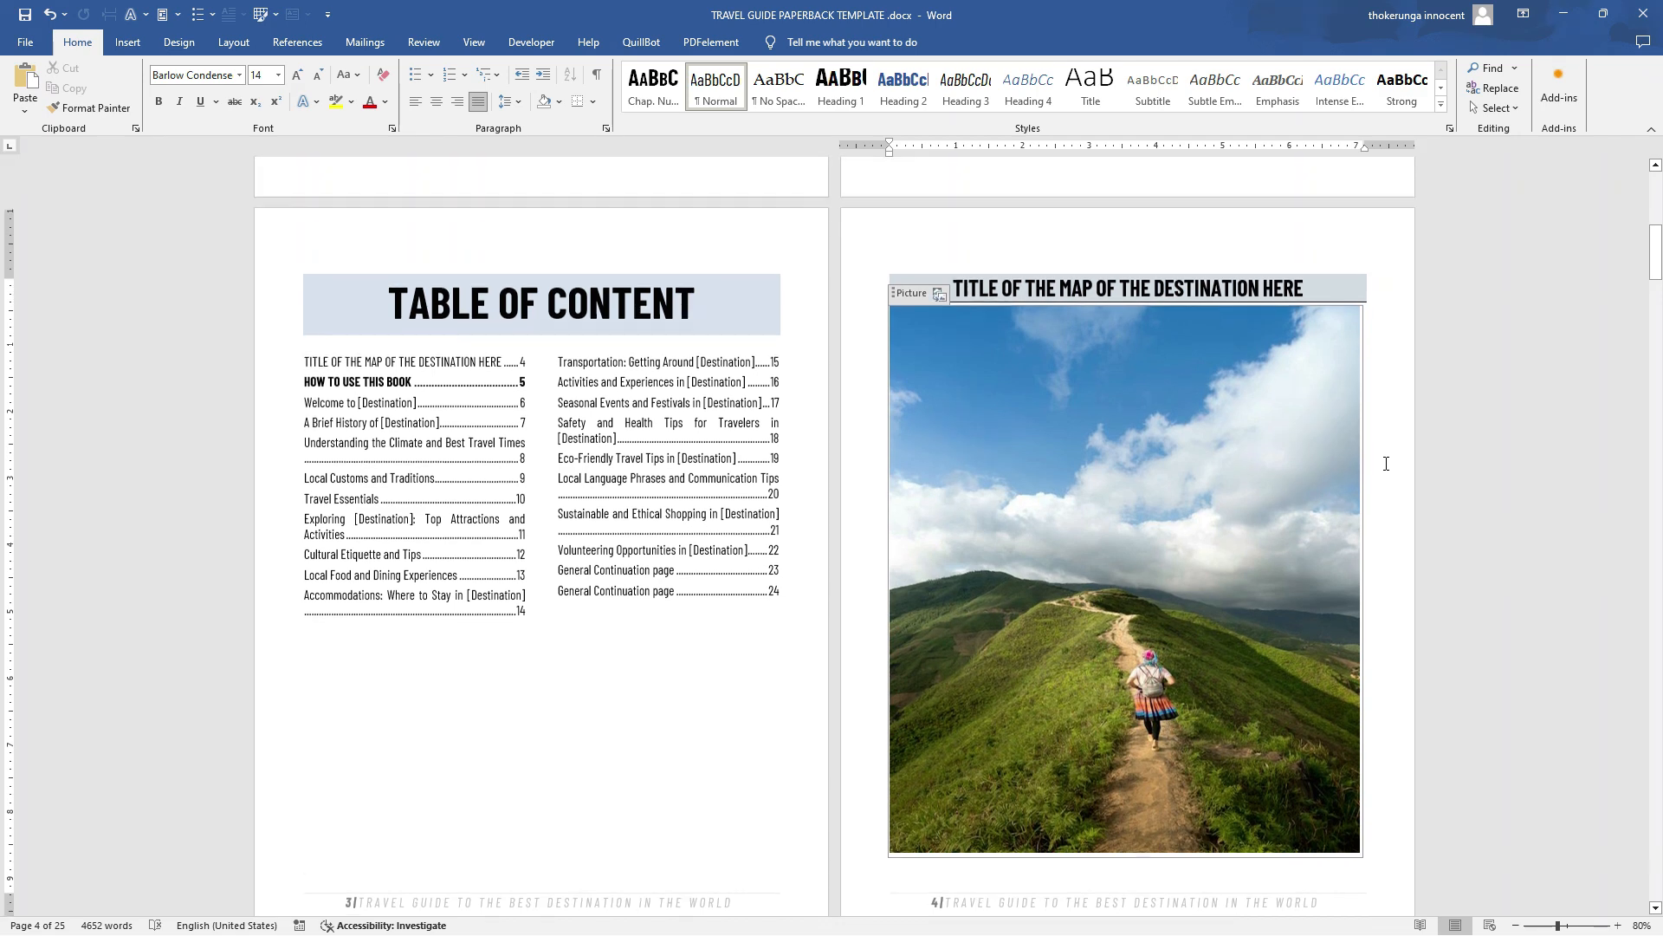
scroll(1387, 463, down, 1)
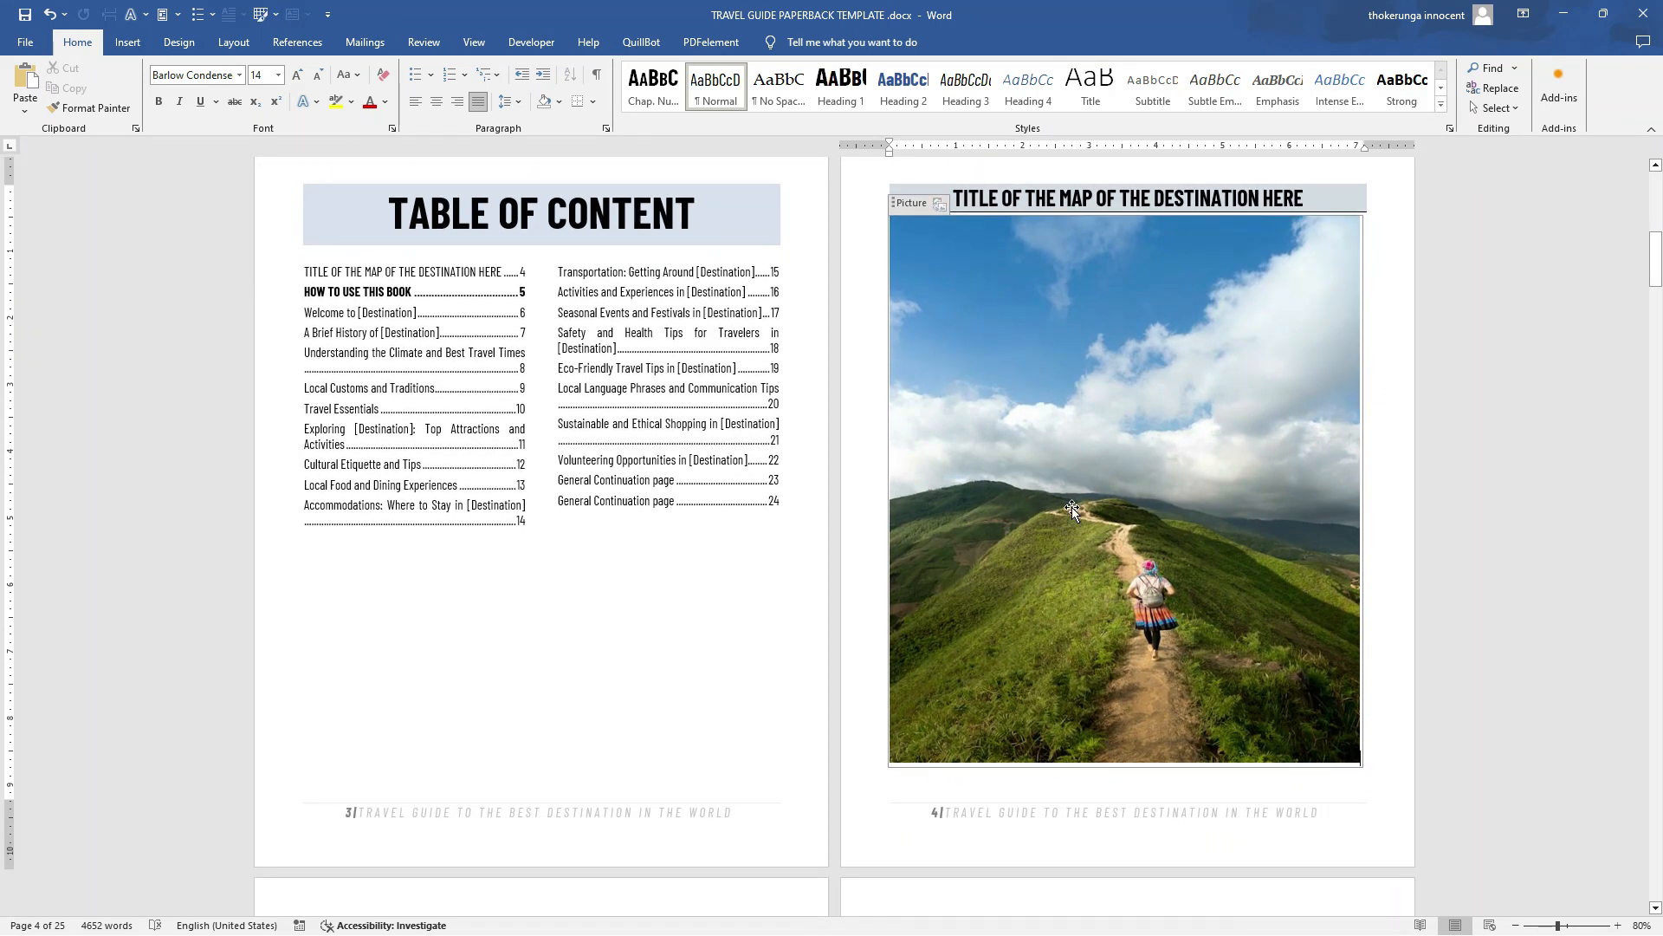
click(1120, 408)
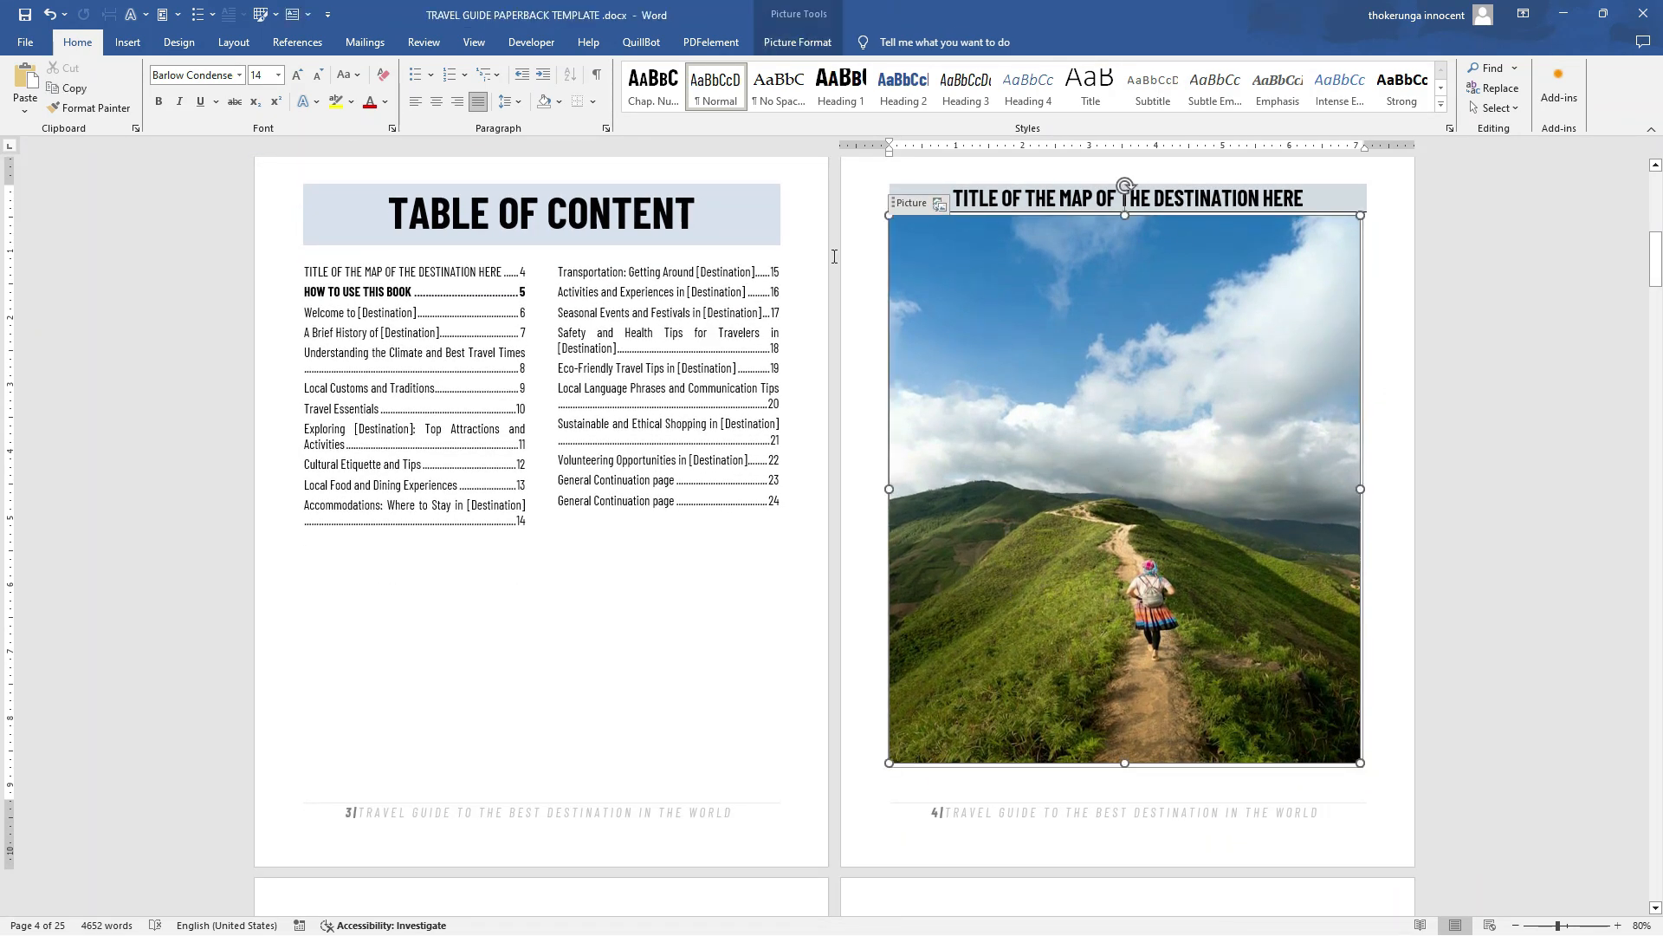
click(804, 42)
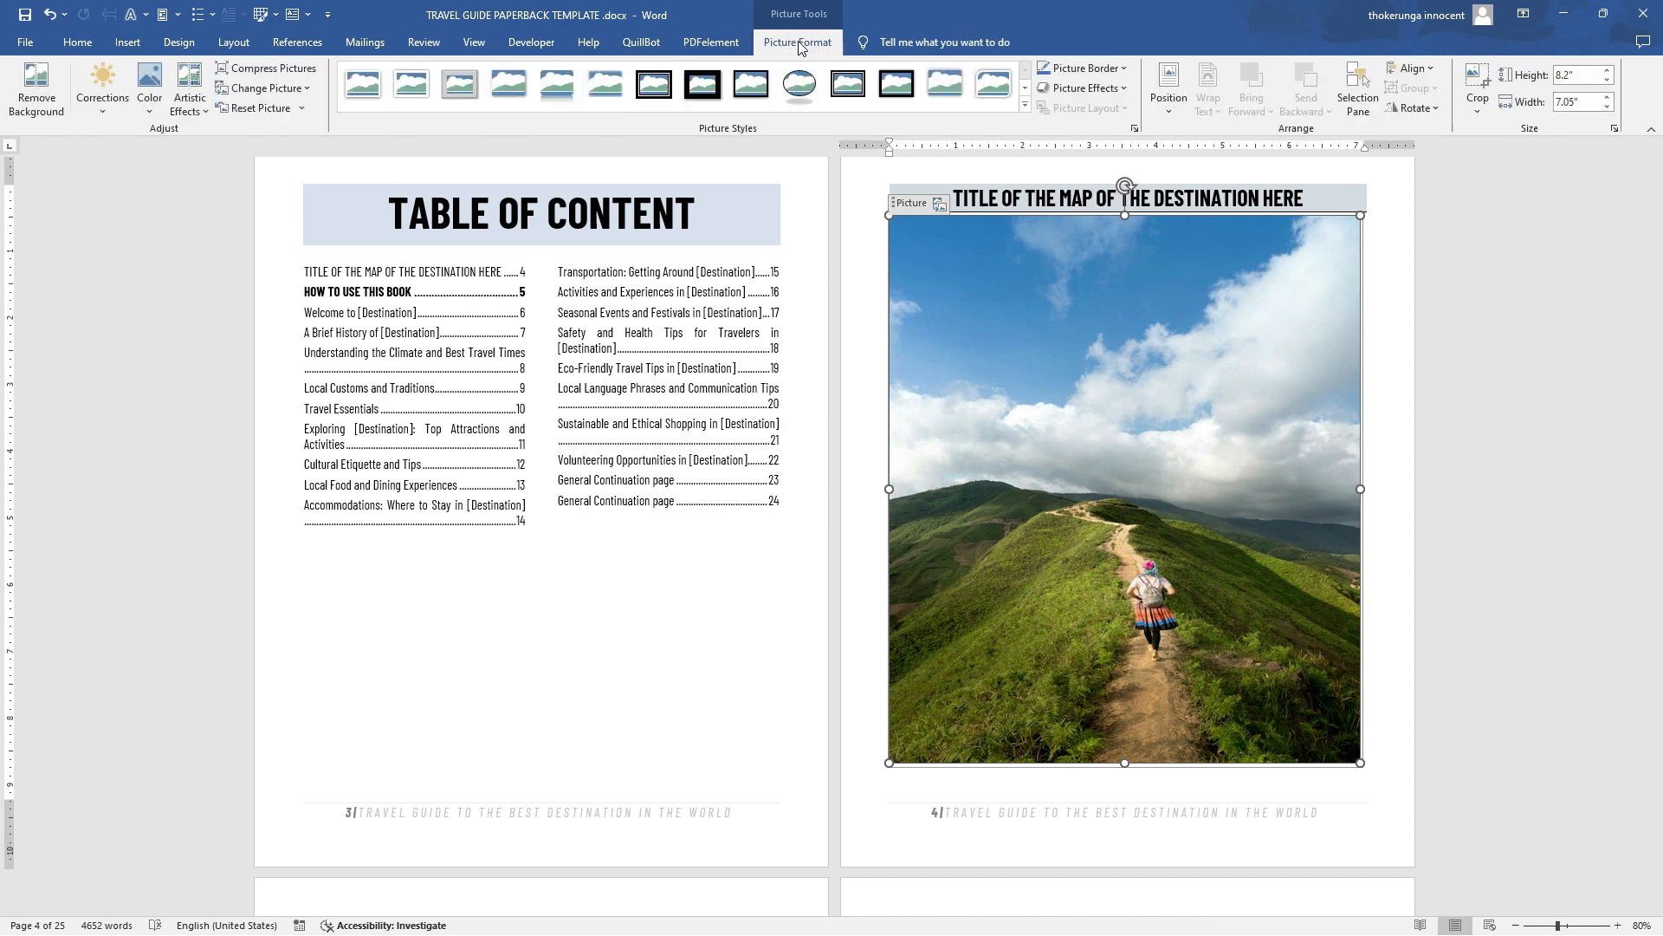
click(1478, 109)
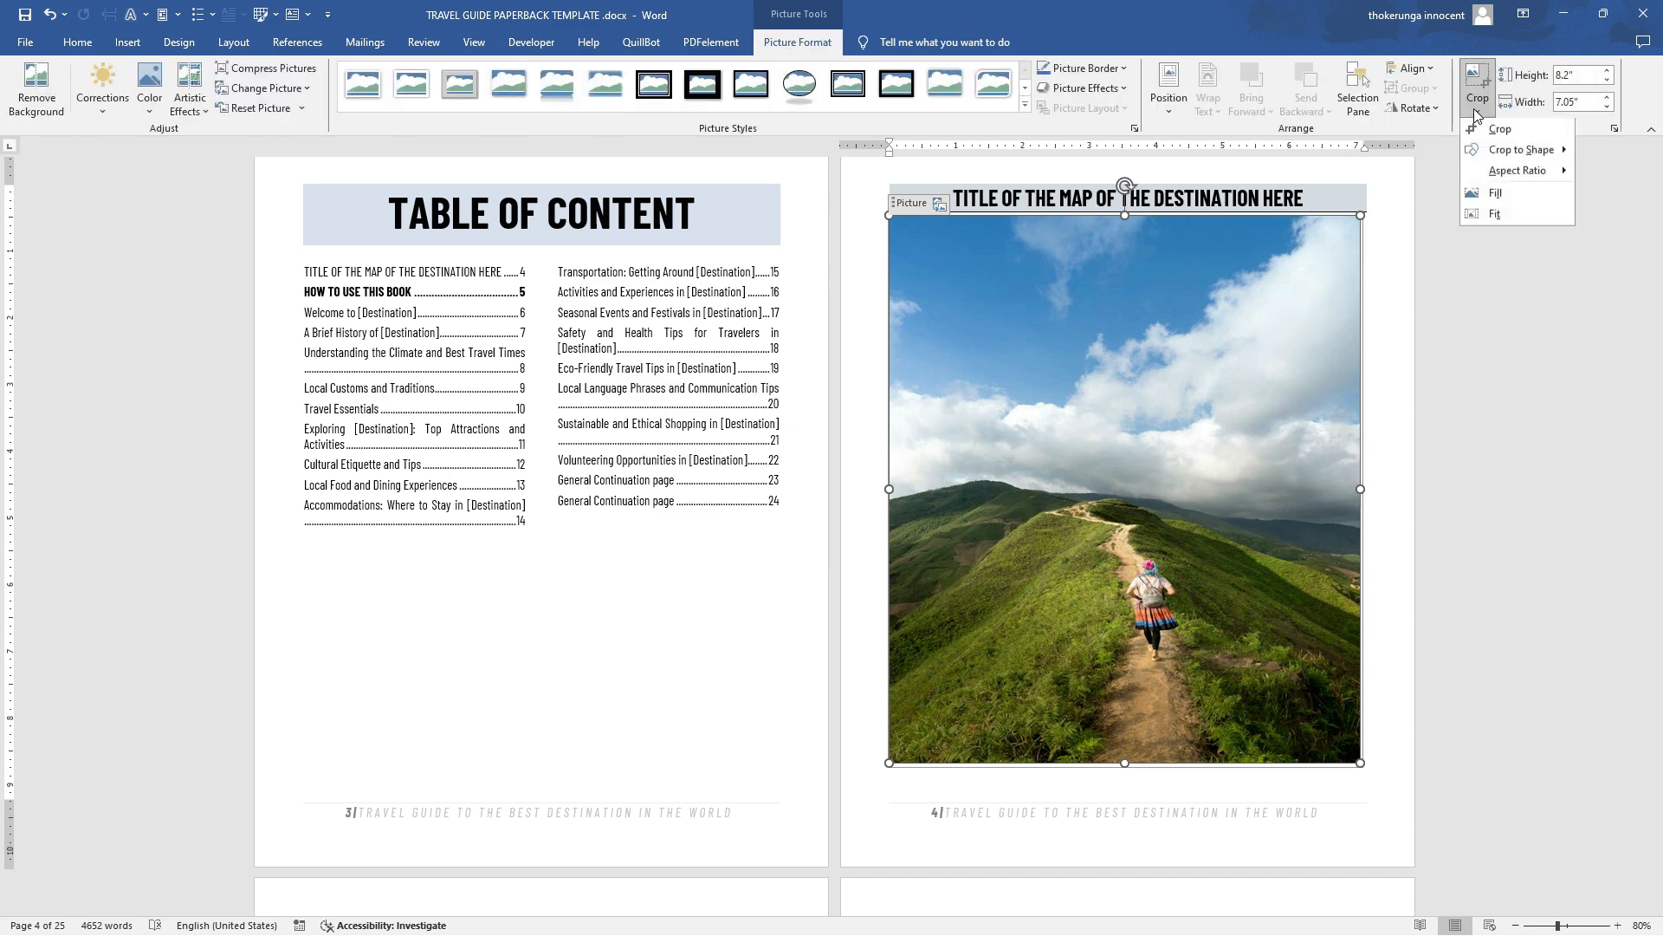
click(1496, 194)
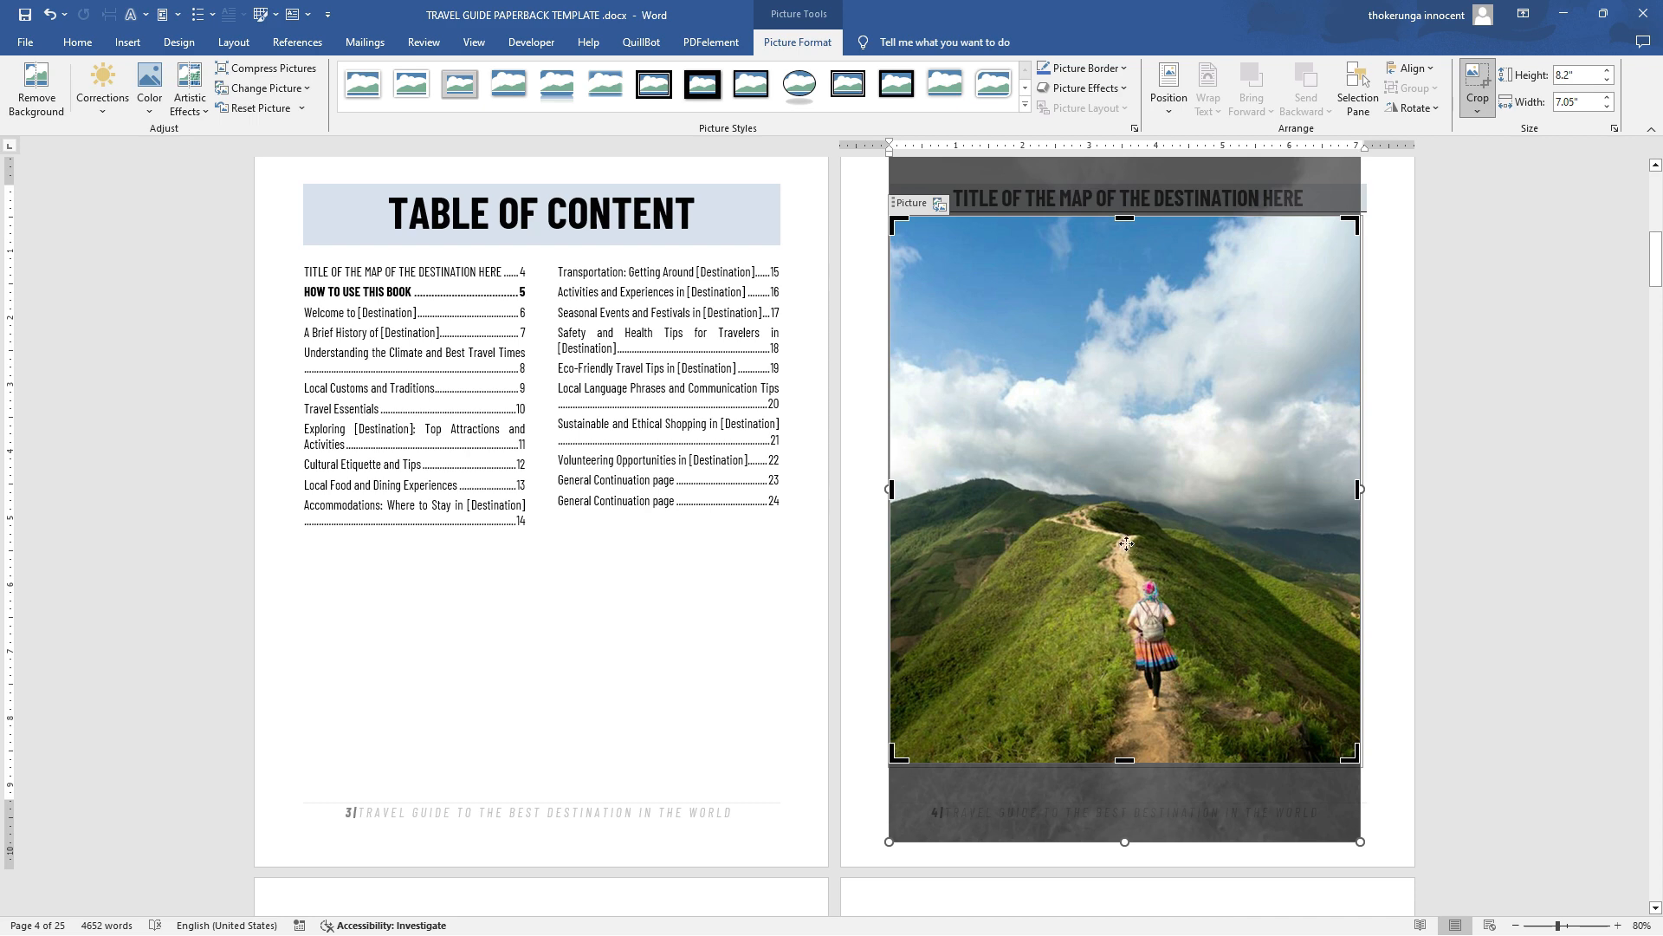
Shift the map page photo upward inside its crop frame so the hiker sits higher, and finish the crop
drag(1127, 543, 1143, 495)
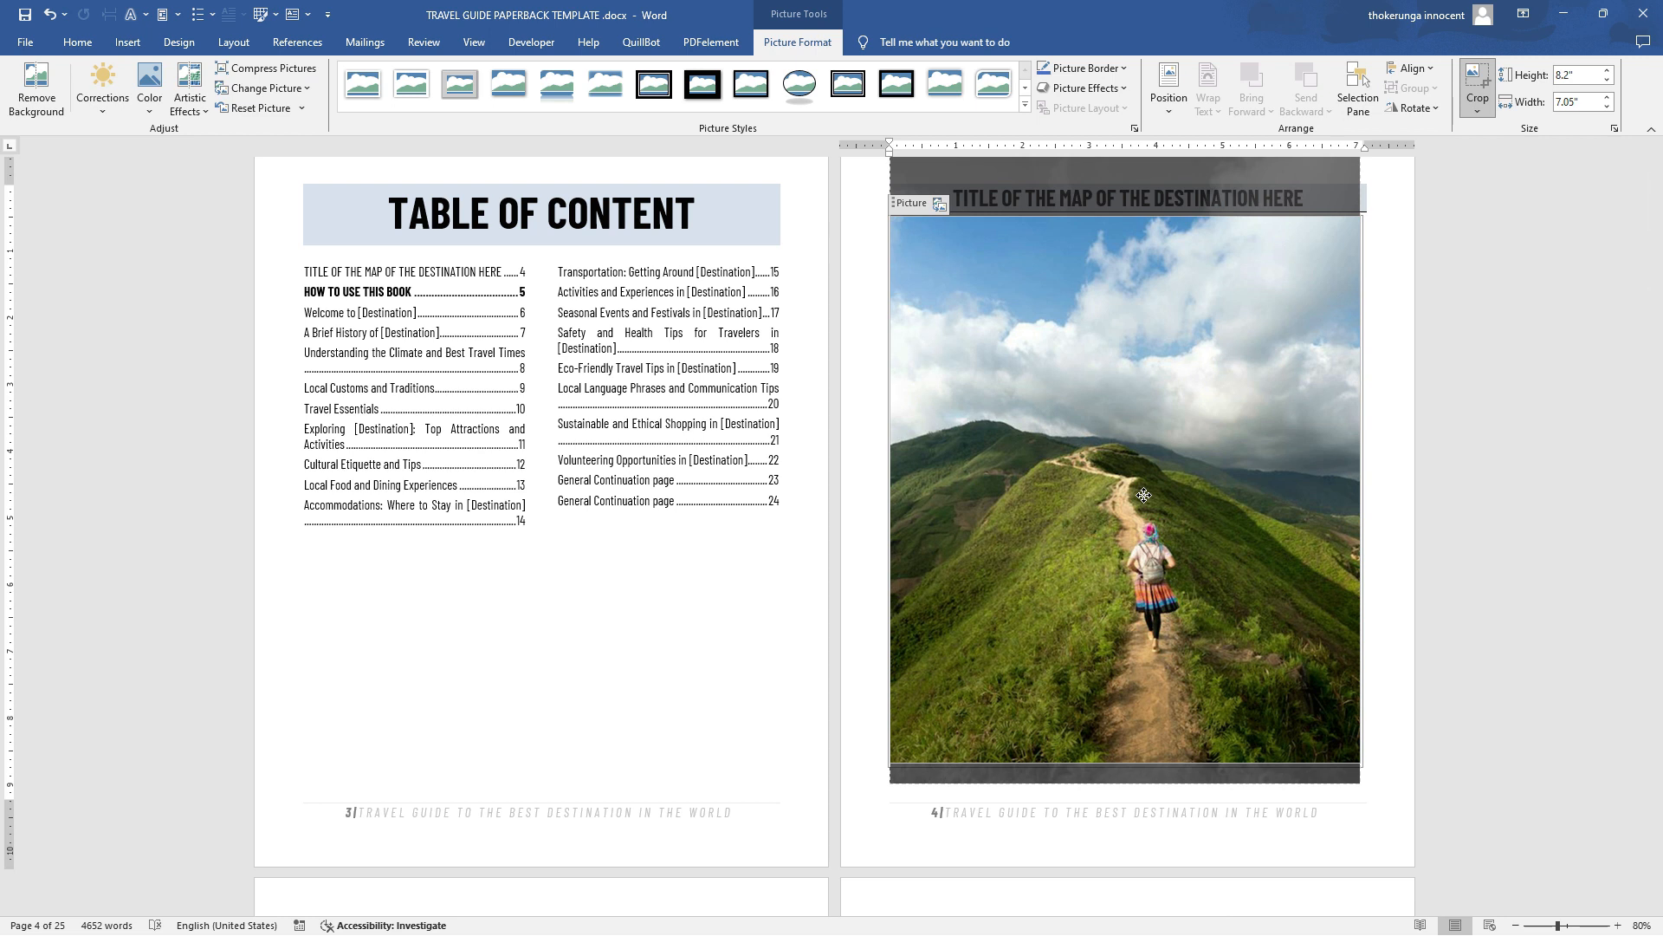
drag(1143, 495, 1143, 495)
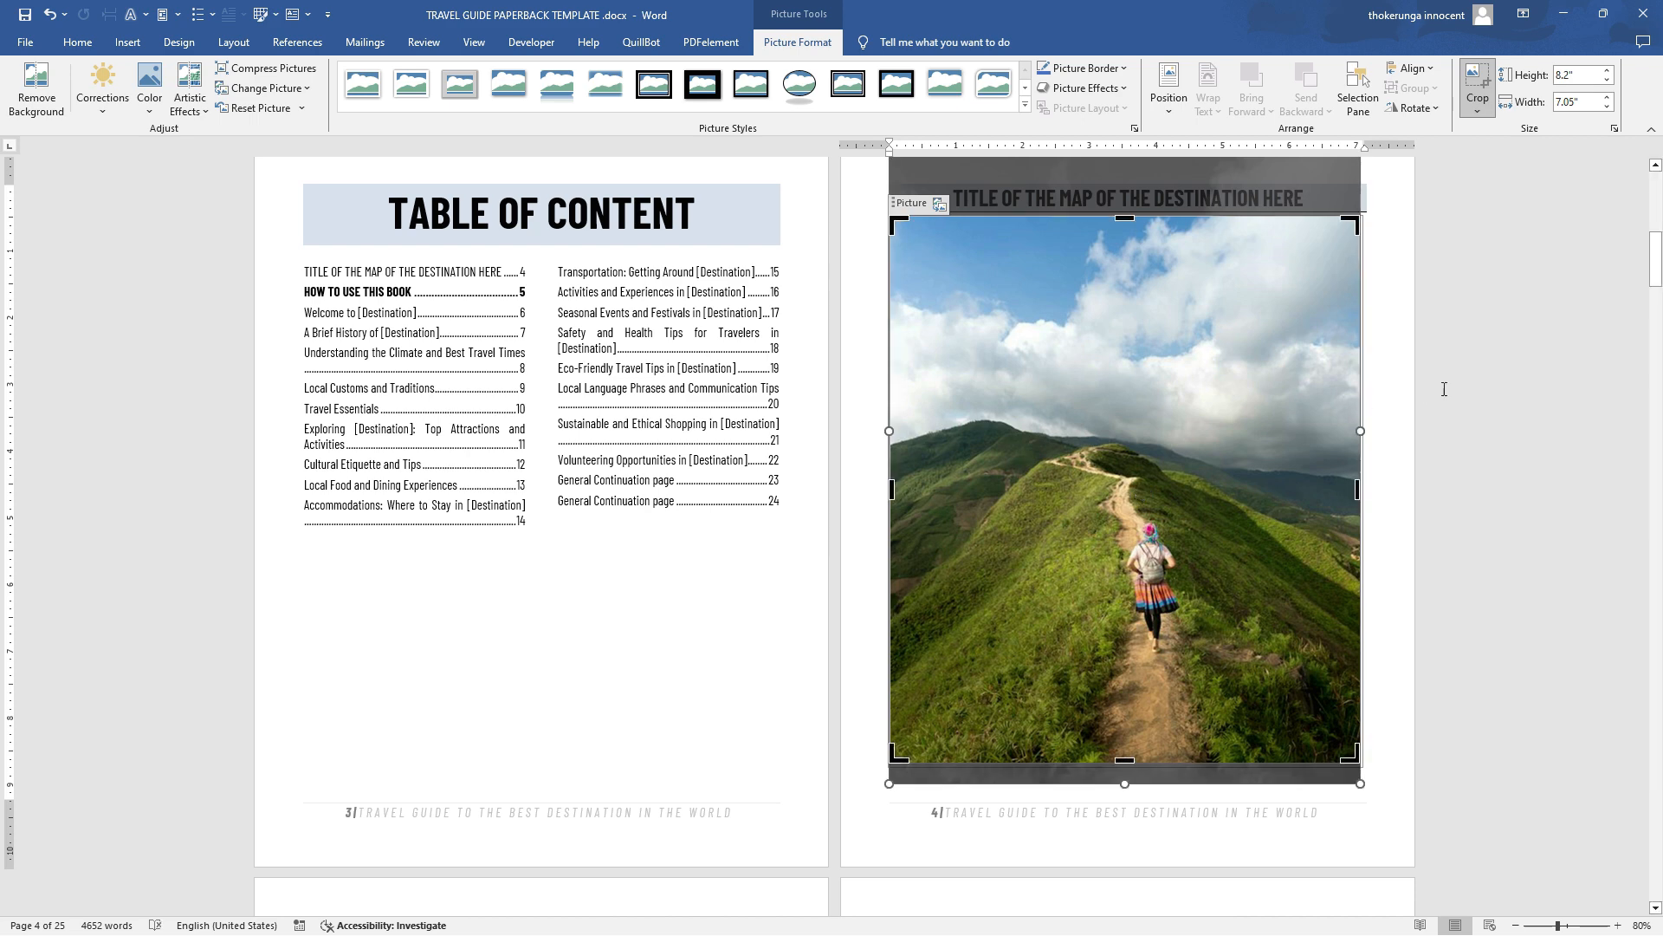
click(1389, 381)
scroll(1389, 381, up, 1)
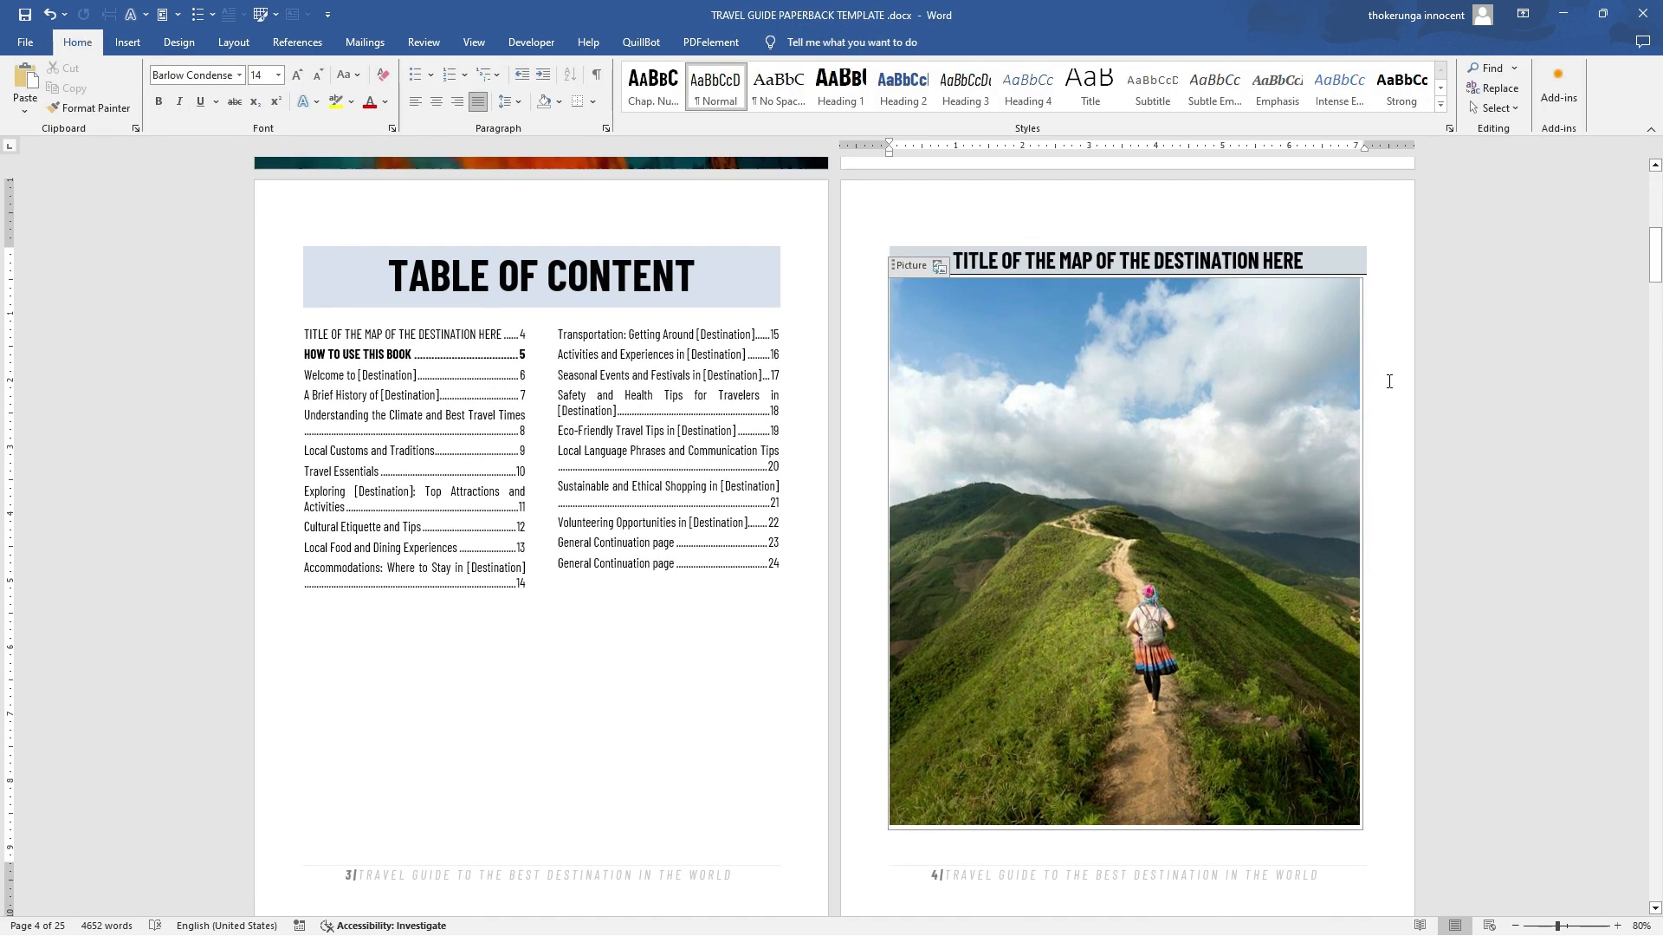
scroll(1006, 633, down, 2)
scroll(1179, 404, up, 3)
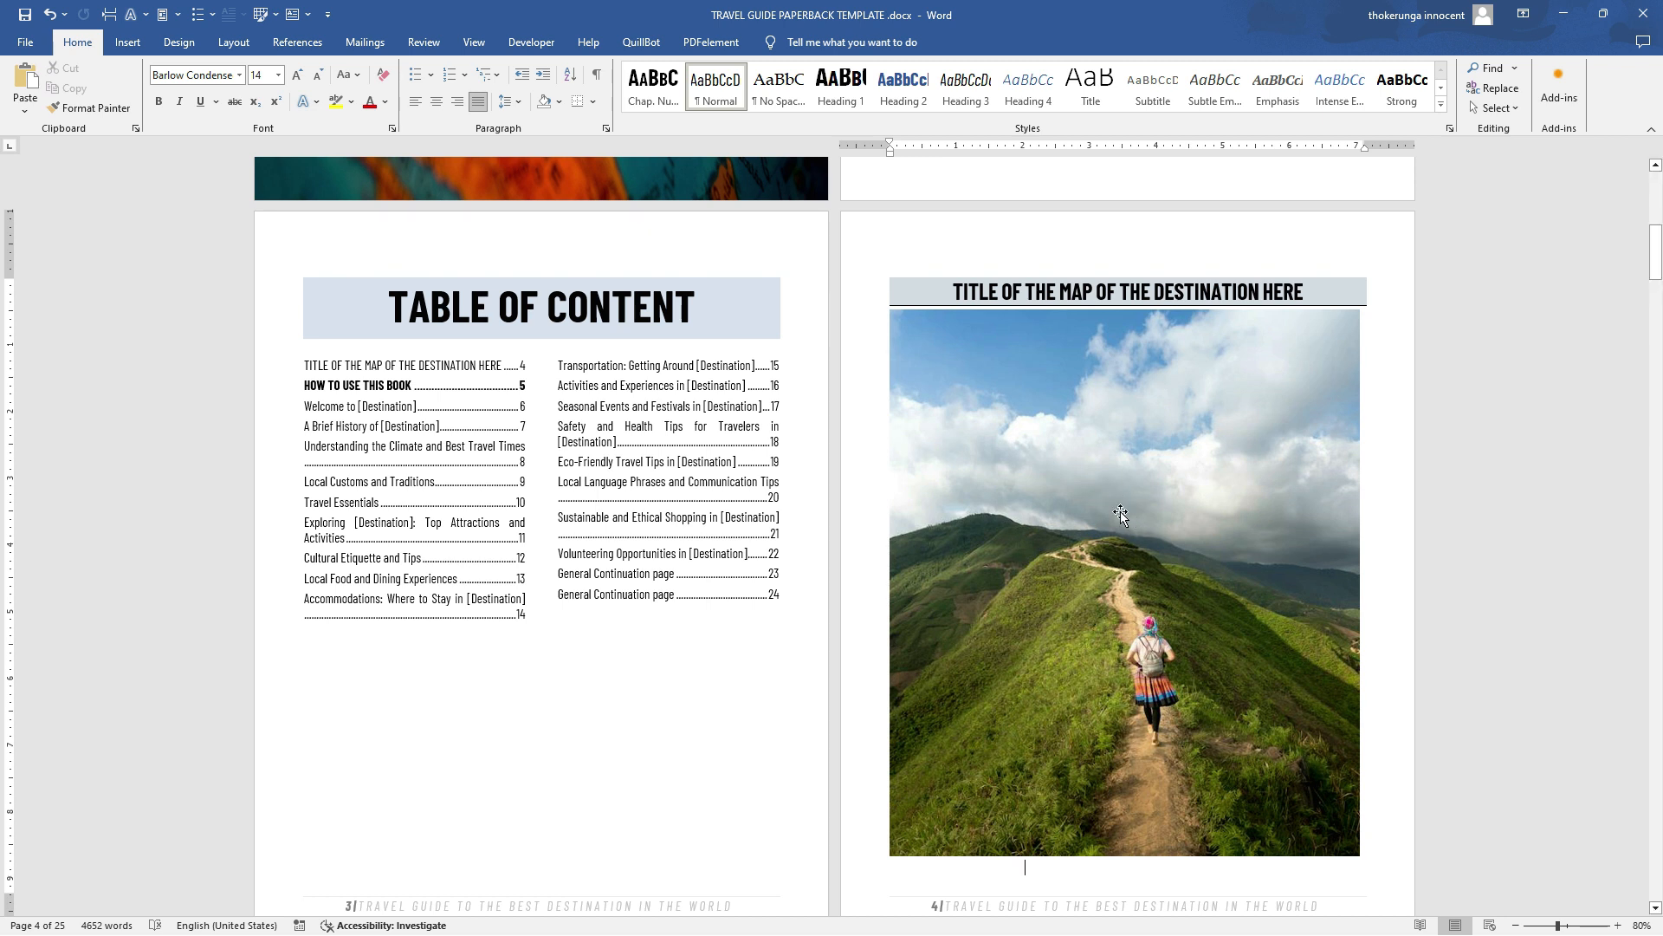
Try to widen the cropped map page picture to match its heading's right edge, and undo the change
click(1121, 511)
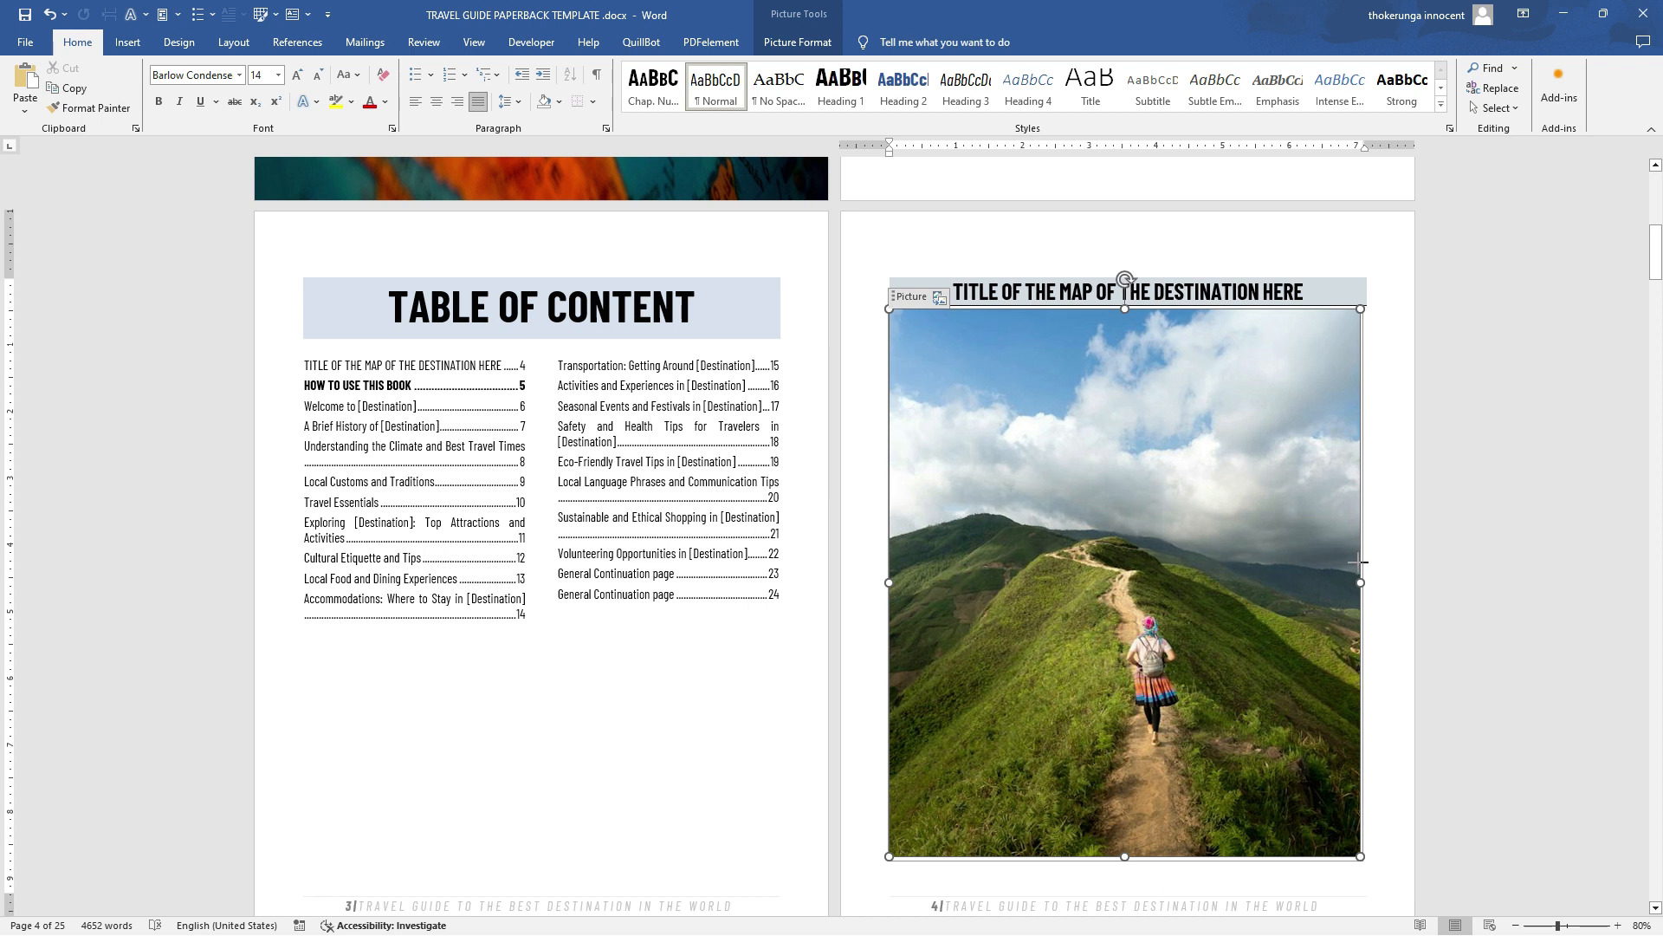
drag(1365, 562, 1367, 556)
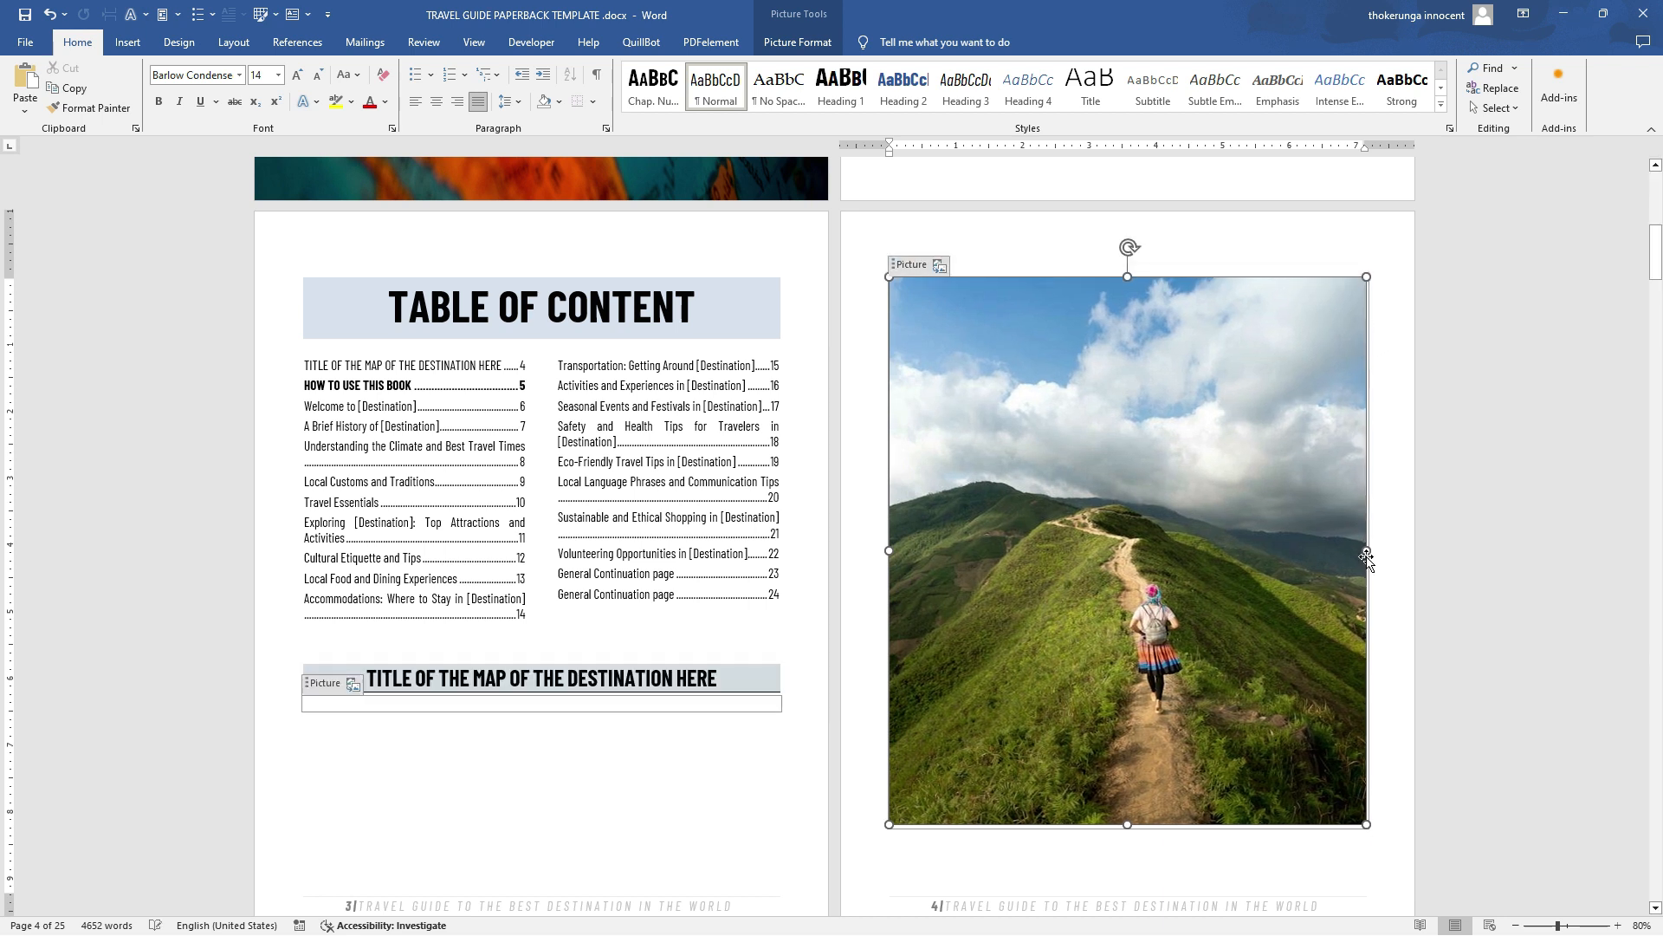
click(50, 14)
click(1379, 435)
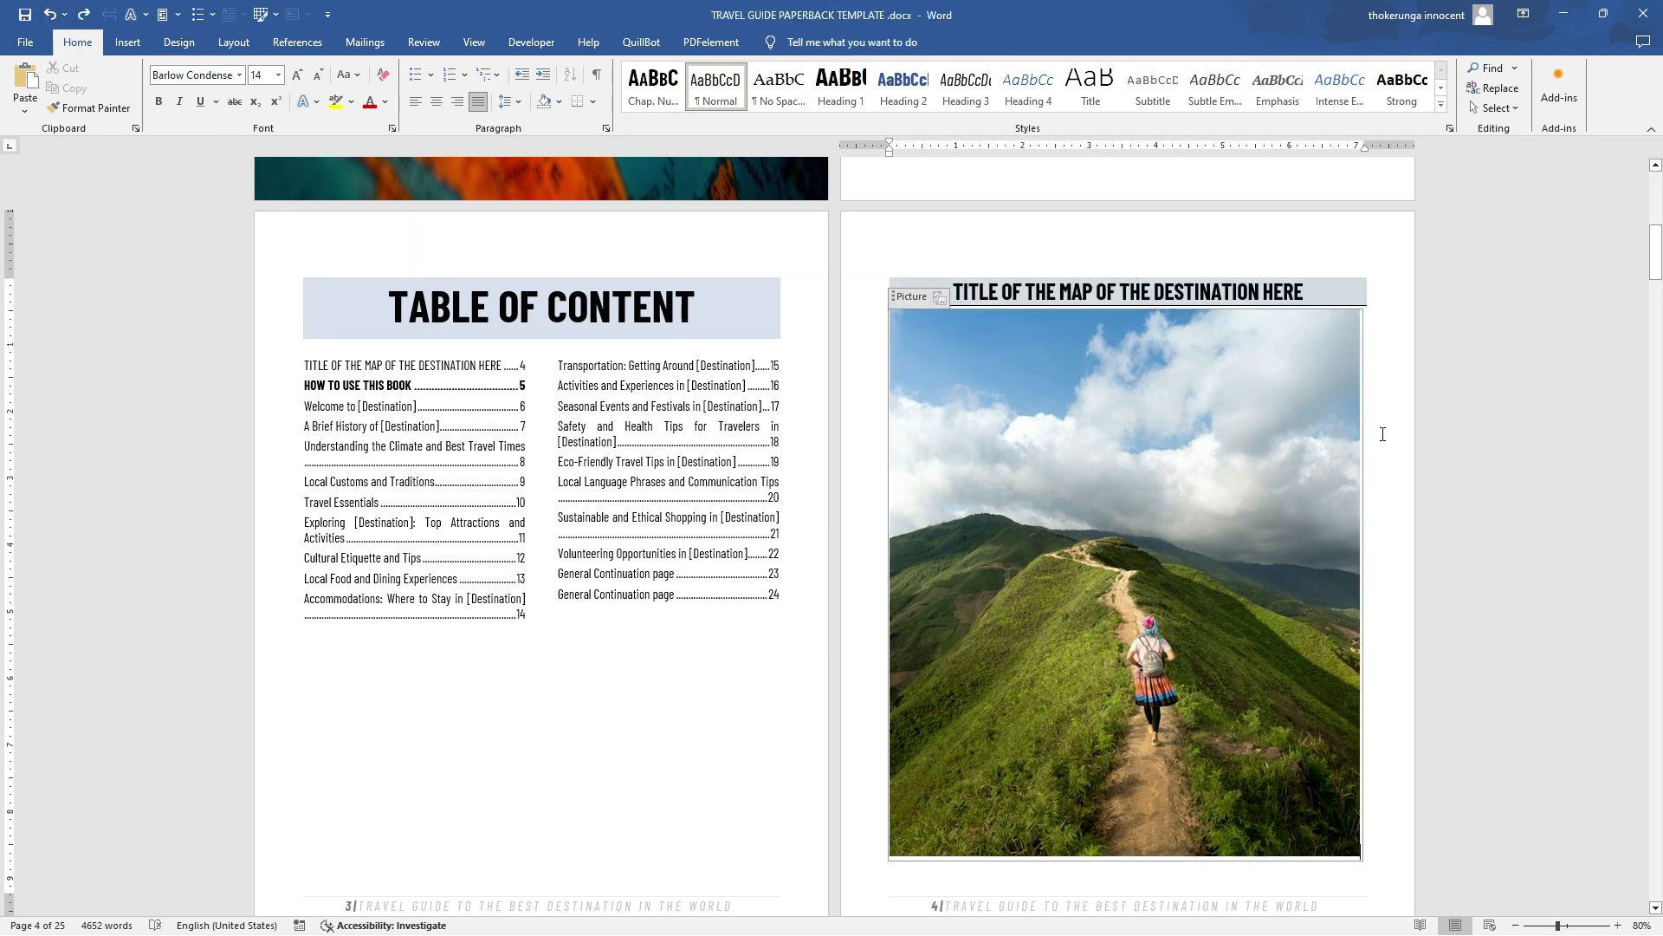
Try deleting the Getting Started paragraph on the How to Use This Book page, and undo the deletion
scroll(1381, 435, down, 5)
scroll(1383, 434, down, 9)
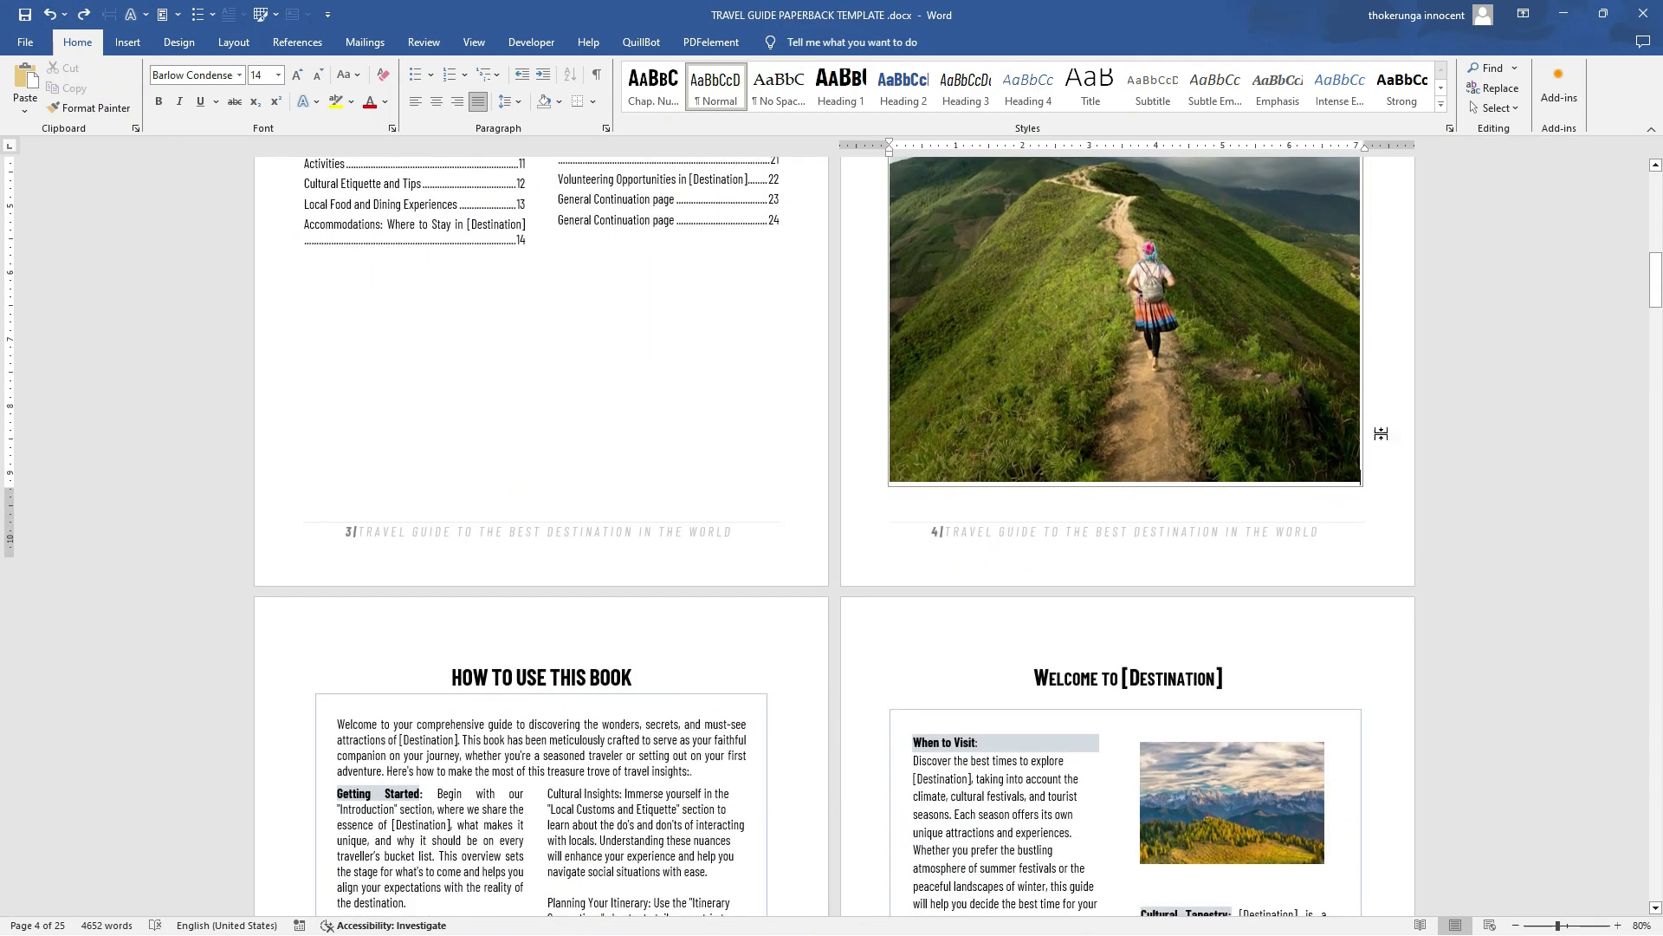
scroll(1382, 434, down, 3)
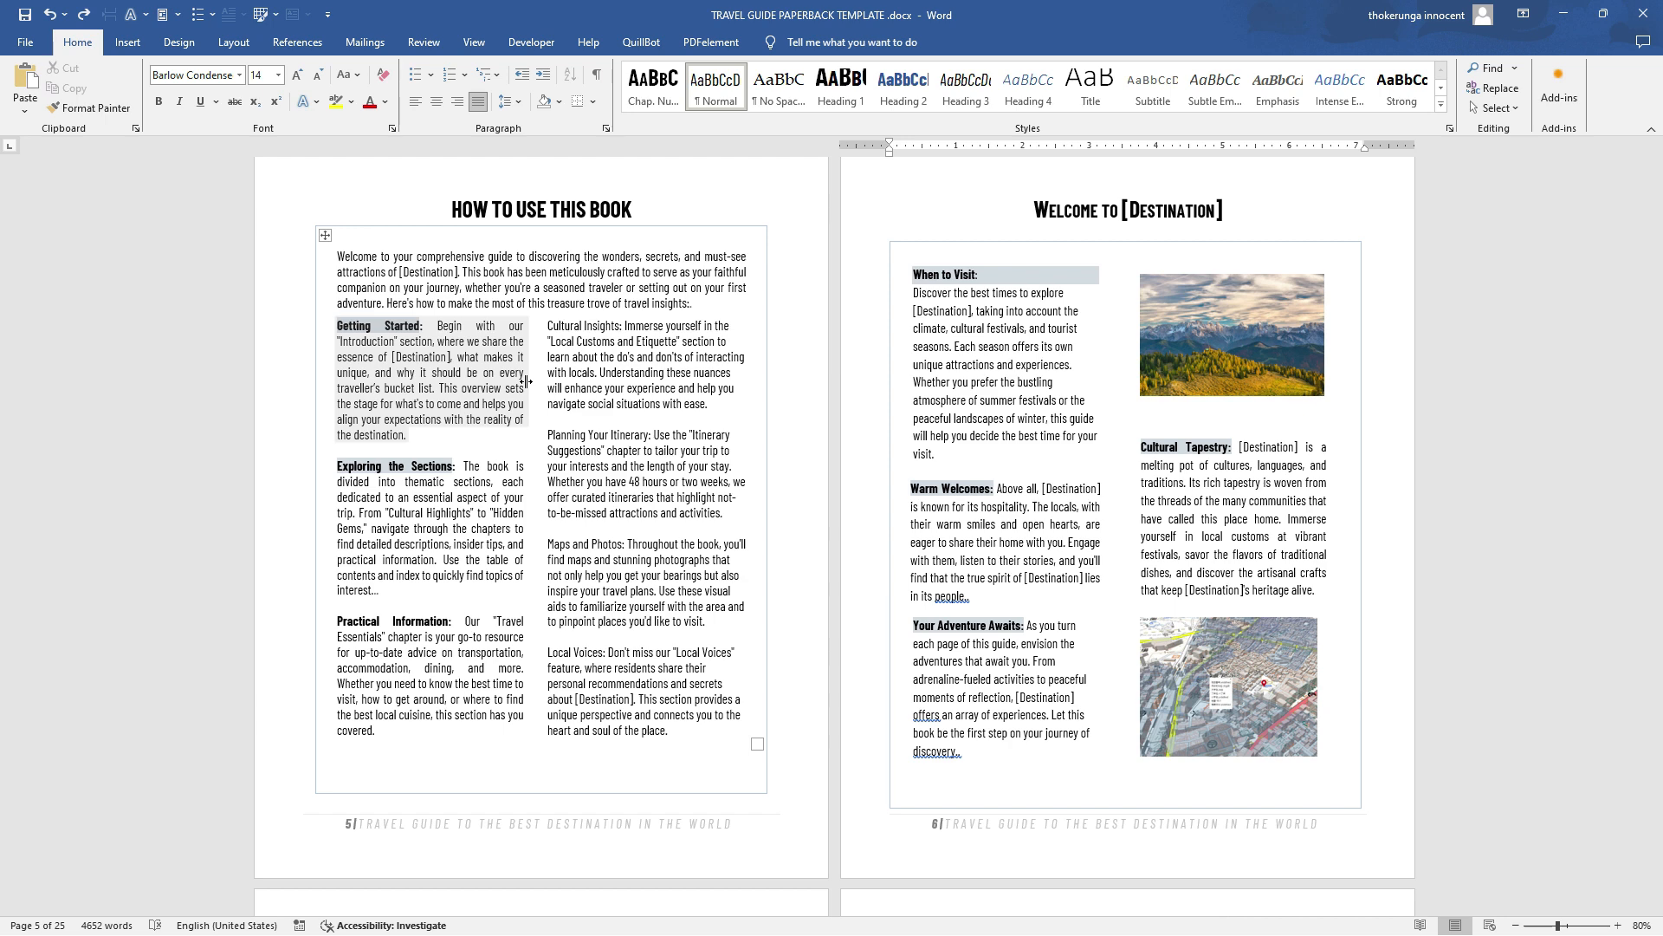
click(423, 374)
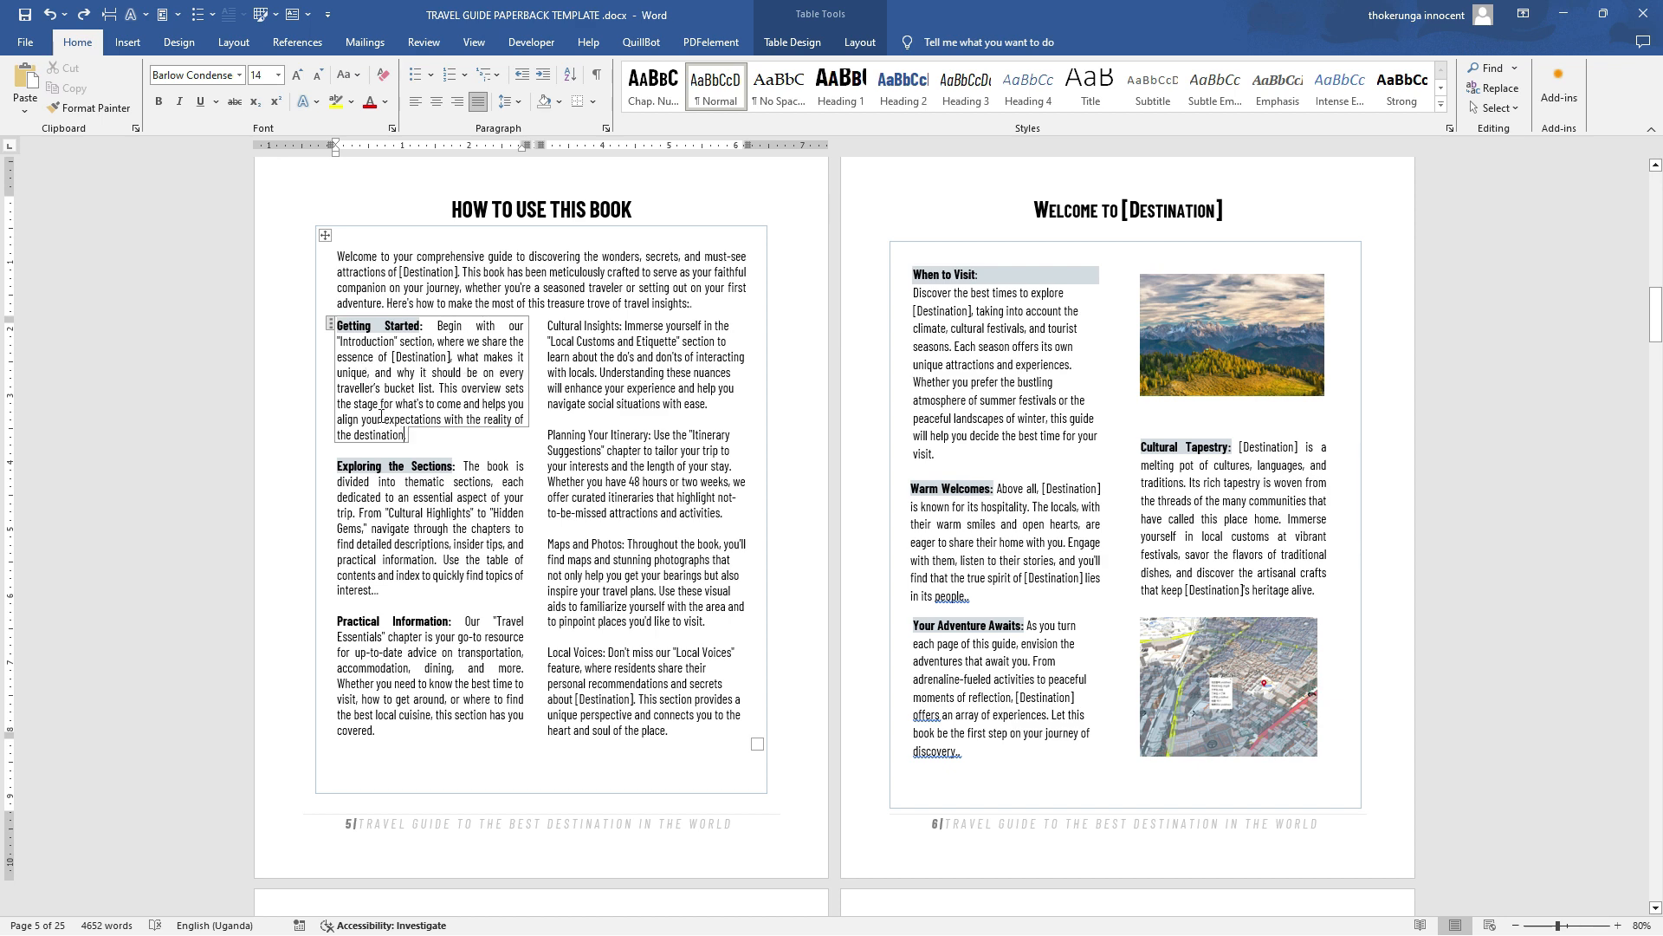
drag(405, 434, 351, 333)
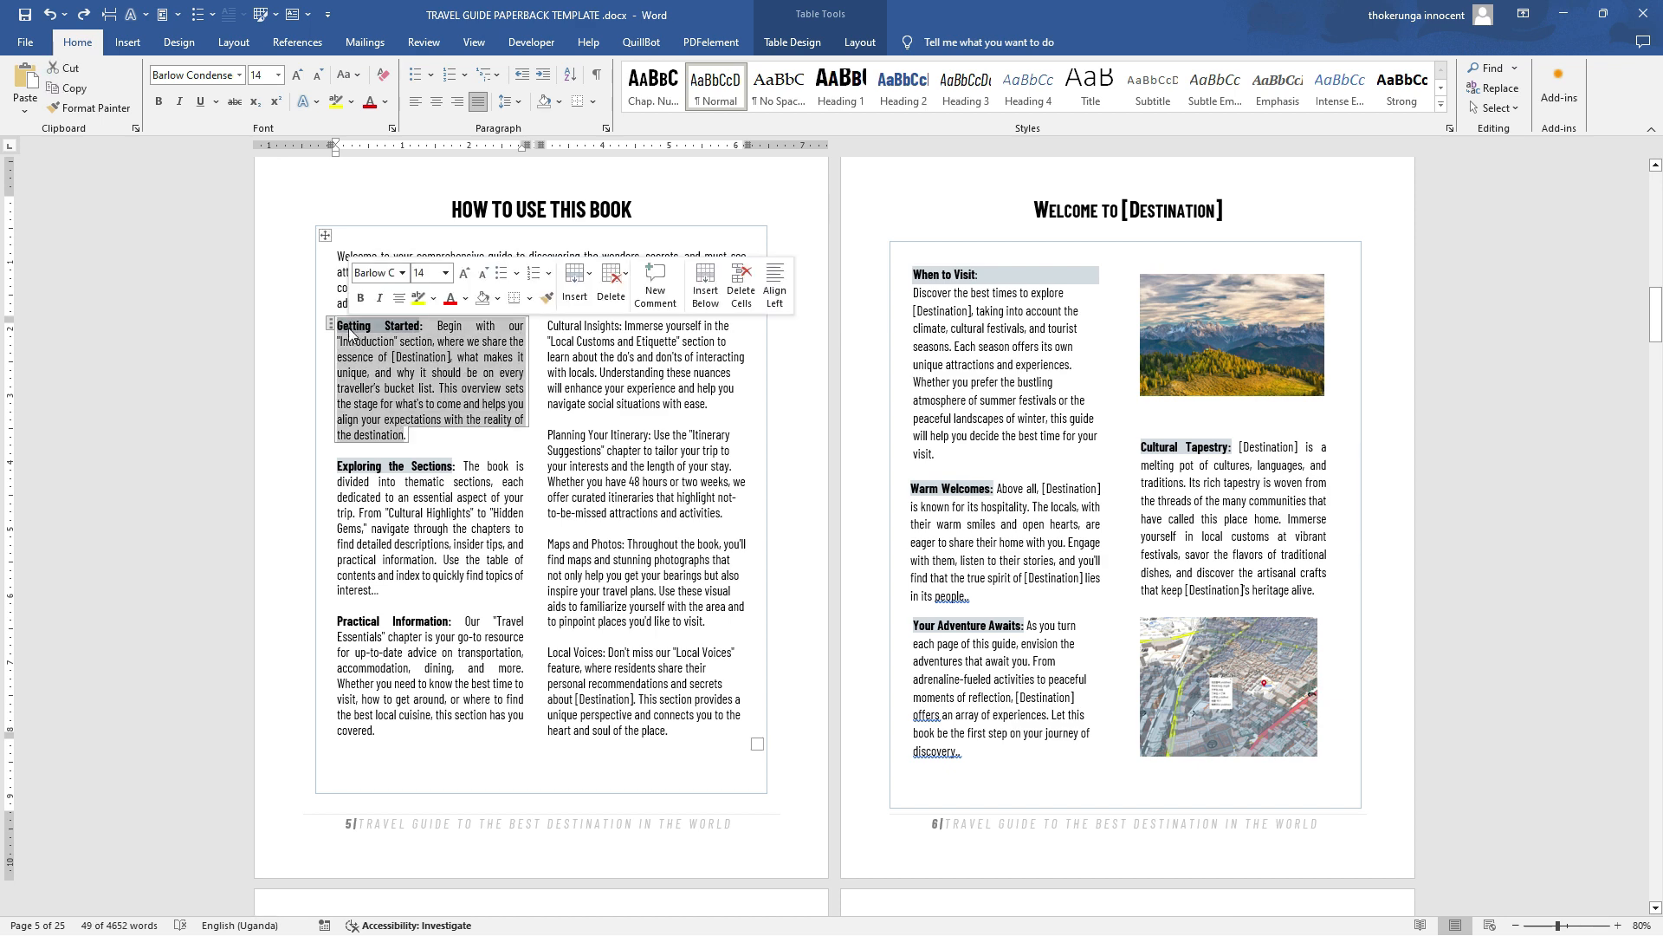
key(Delete)
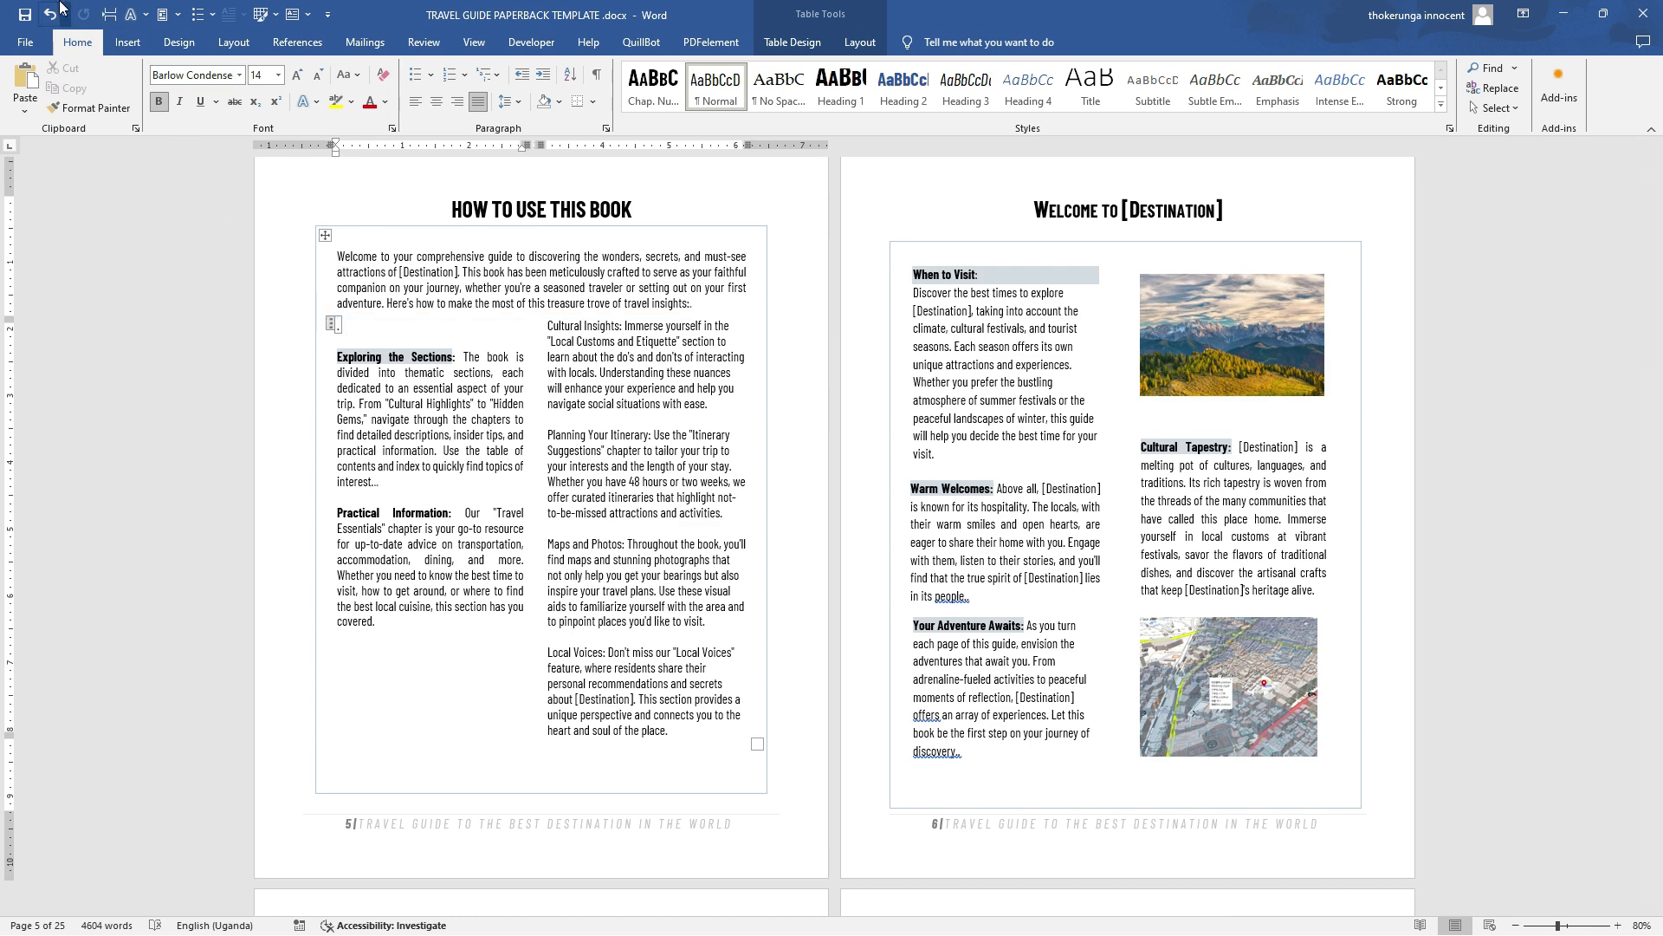
key(ctrl+z)
right_click(371, 349)
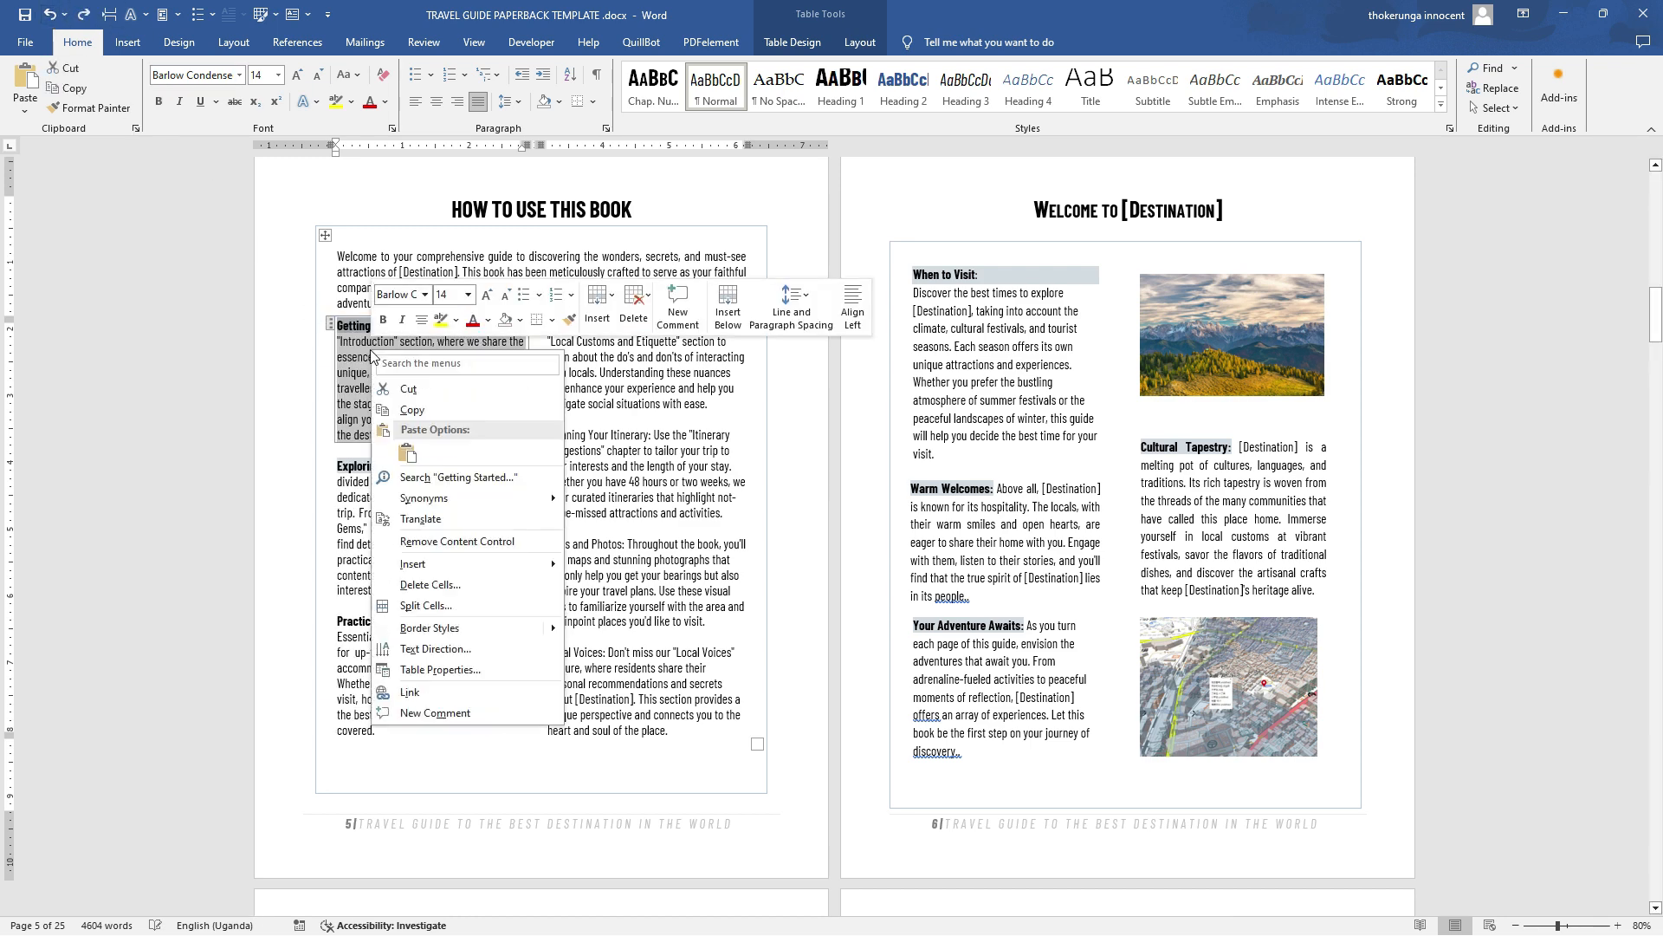
click(356, 377)
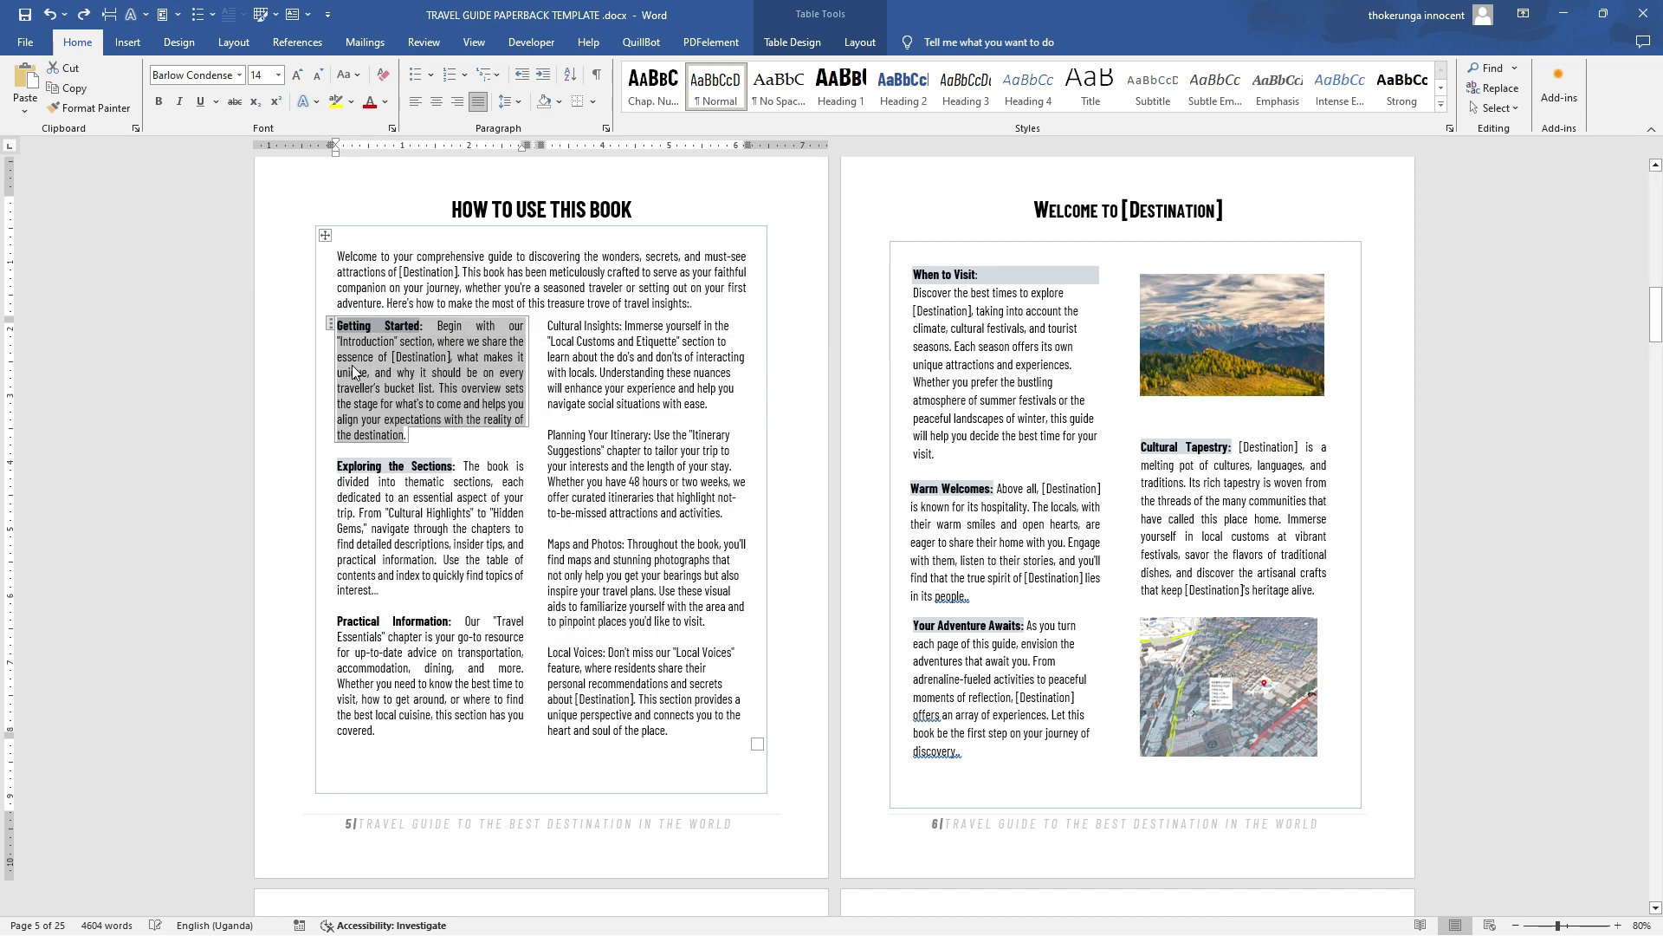
click(396, 378)
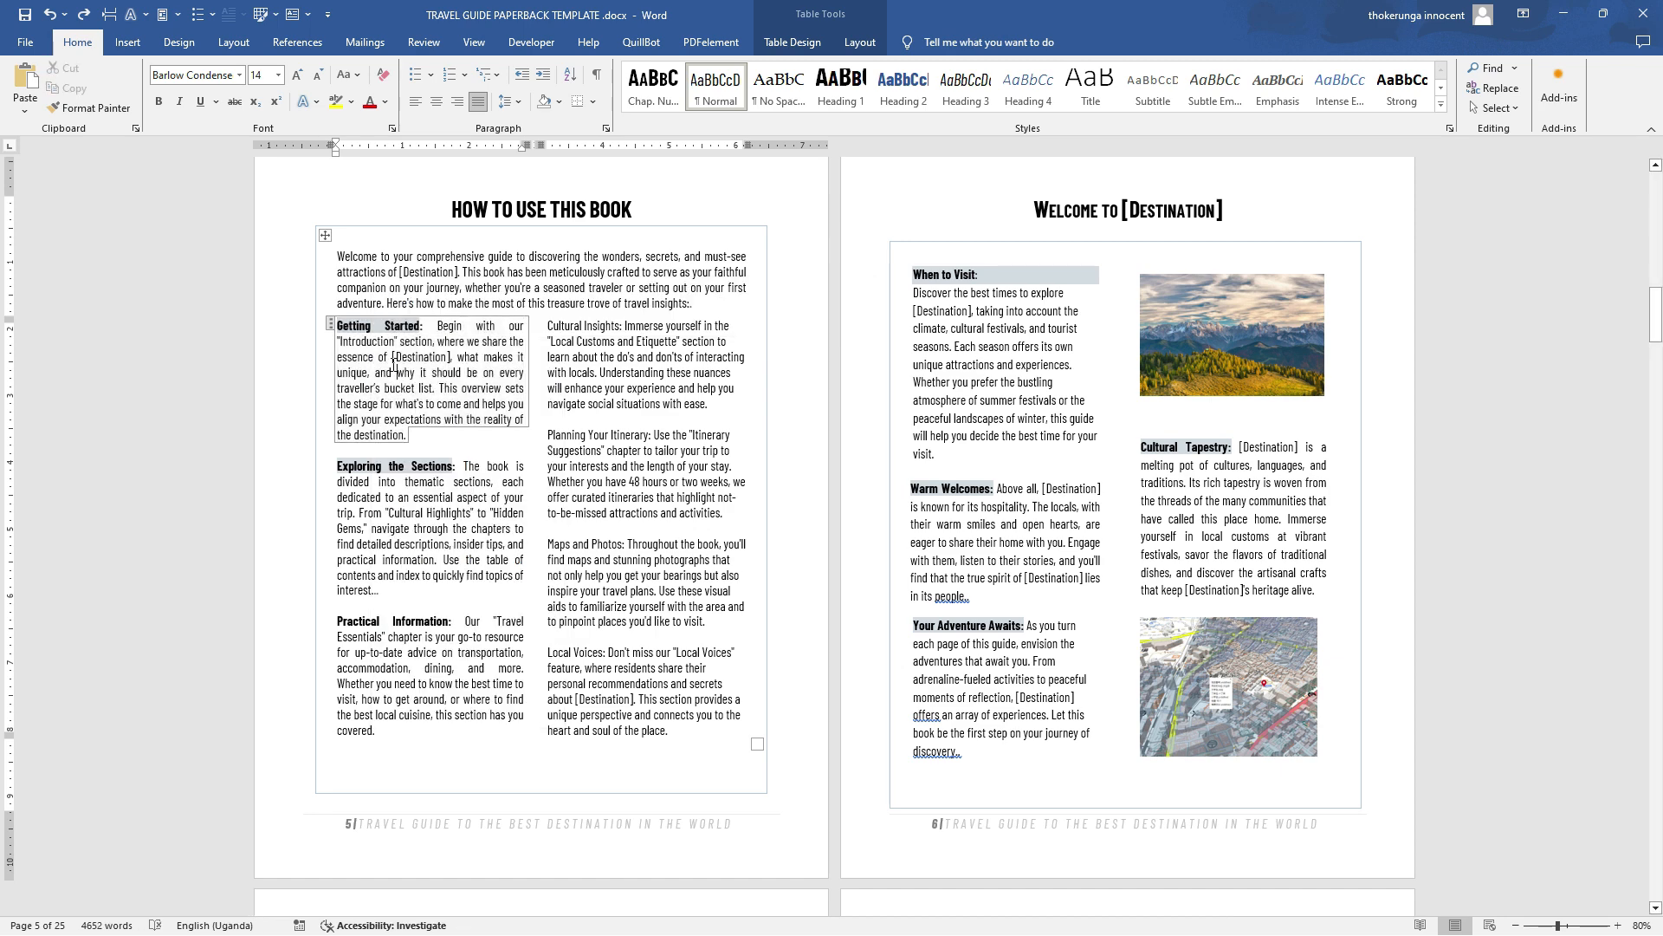
drag(405, 436, 354, 329)
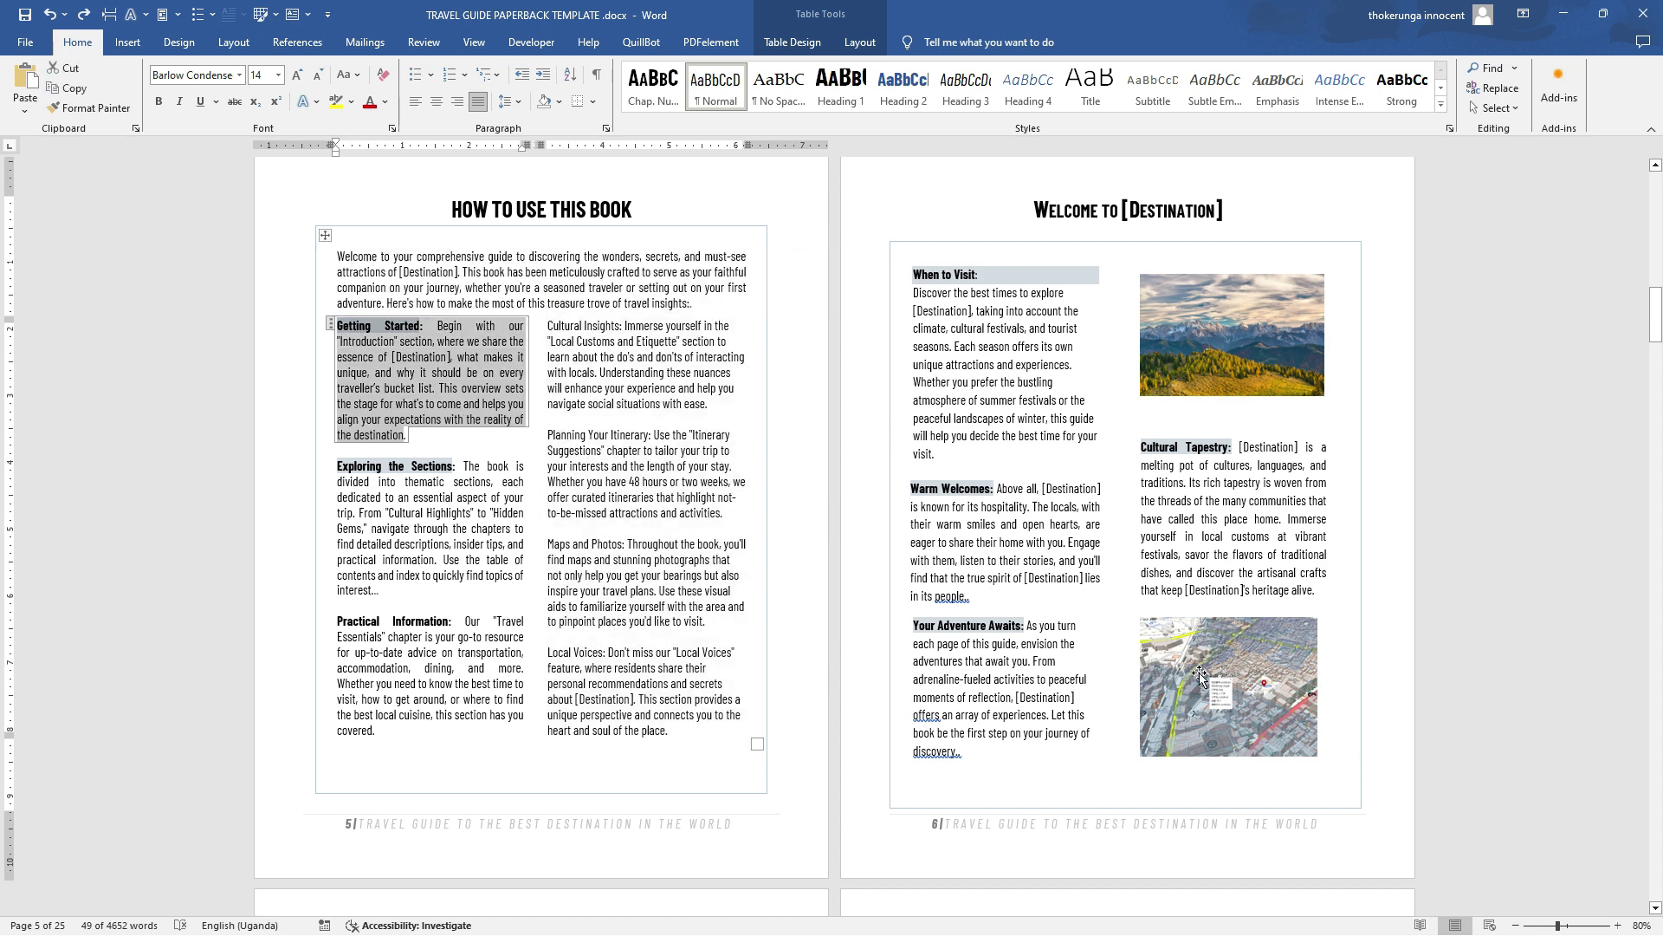
mouse_move(642, 352)
mouse_down()
mouse_move(551, 386)
mouse_move(641, 476)
mouse_up()
drag(689, 395, 676, 480)
mouse_move(648, 444)
mouse_down()
mouse_move(698, 430)
mouse_move(715, 449)
mouse_move(751, 409)
mouse_up()
mouse_move(770, 347)
mouse_down()
mouse_move(792, 531)
mouse_move(801, 520)
mouse_up()
drag(869, 370, 868, 498)
mouse_move(840, 442)
mouse_down()
mouse_move(1039, 347)
mouse_move(1044, 309)
mouse_up()
mouse_move(1087, 246)
mouse_down()
mouse_move(788, 604)
mouse_move(979, 271)
mouse_up()
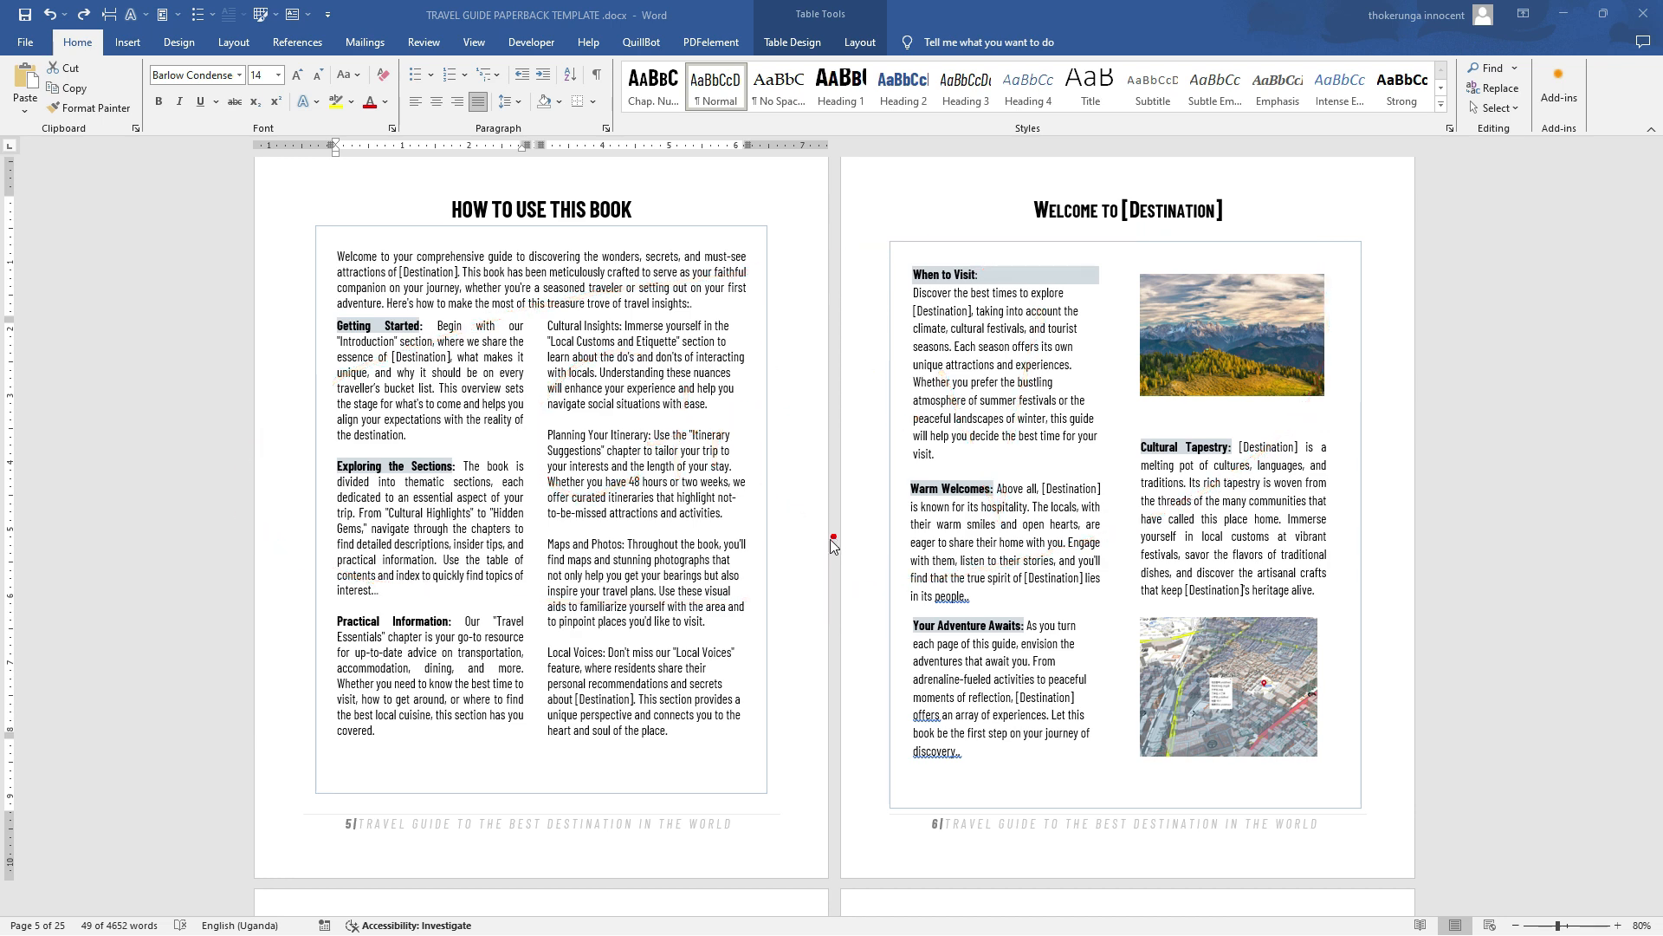
mouse_move(329, 314)
mouse_down()
mouse_move(333, 433)
mouse_move(390, 455)
mouse_move(530, 438)
mouse_move(418, 323)
mouse_move(310, 329)
mouse_up()
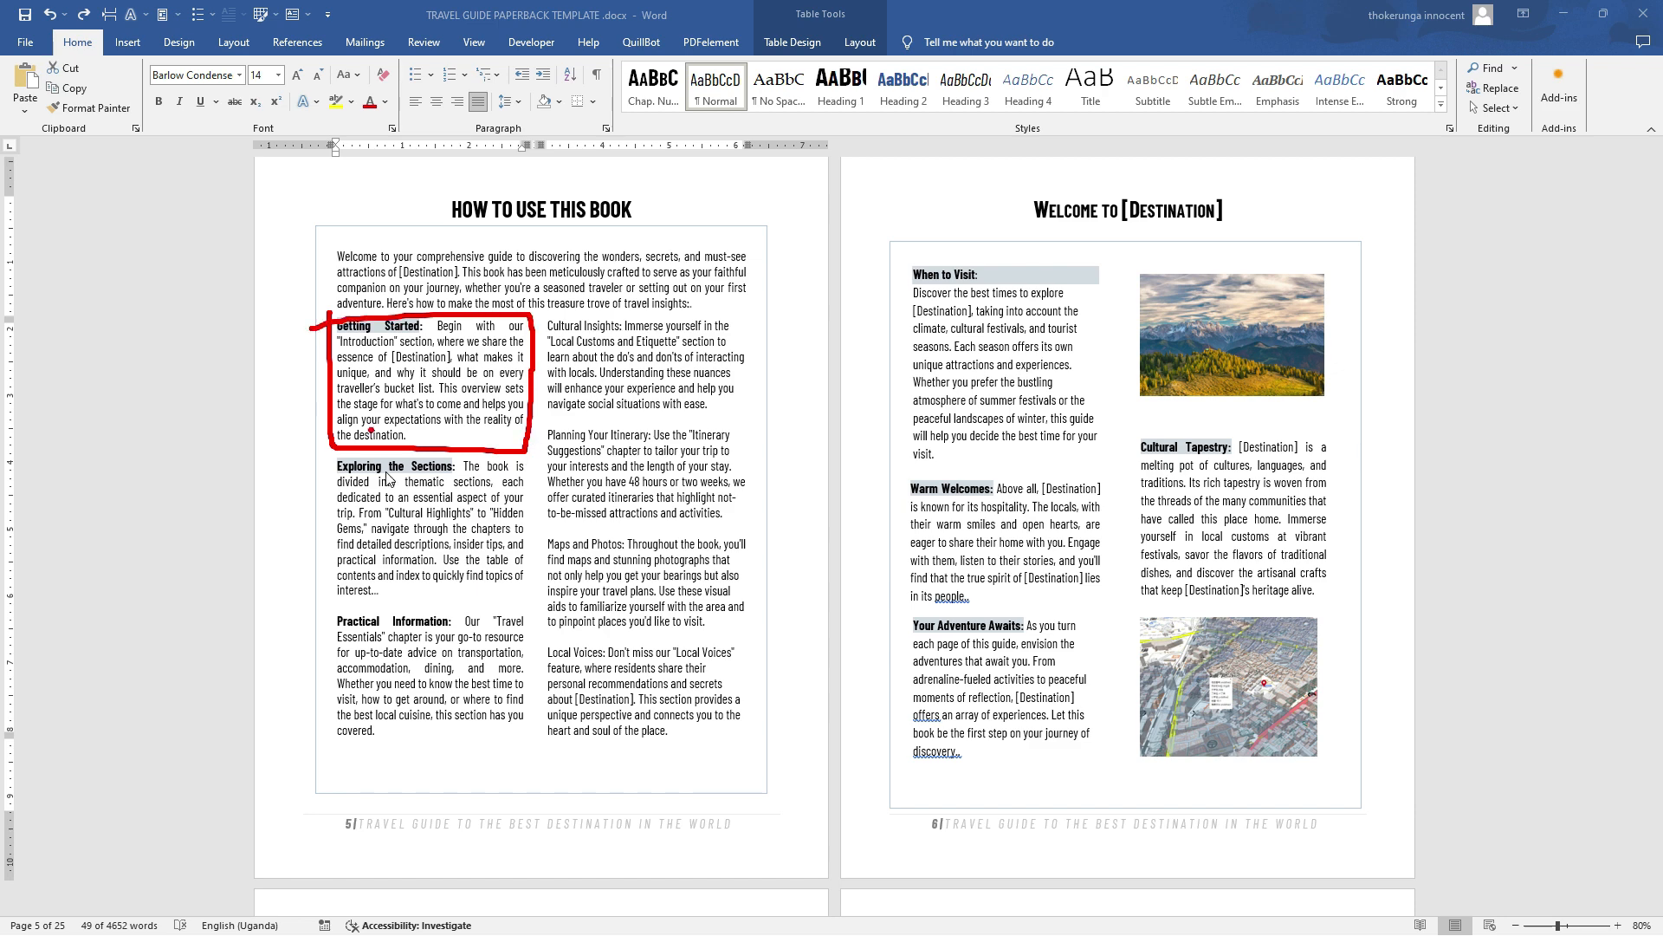
mouse_move(322, 452)
mouse_down()
mouse_move(331, 611)
mouse_move(537, 567)
mouse_move(331, 457)
mouse_up()
mouse_move(339, 607)
mouse_down()
mouse_move(341, 698)
mouse_move(522, 744)
mouse_move(459, 583)
mouse_move(373, 593)
mouse_up()
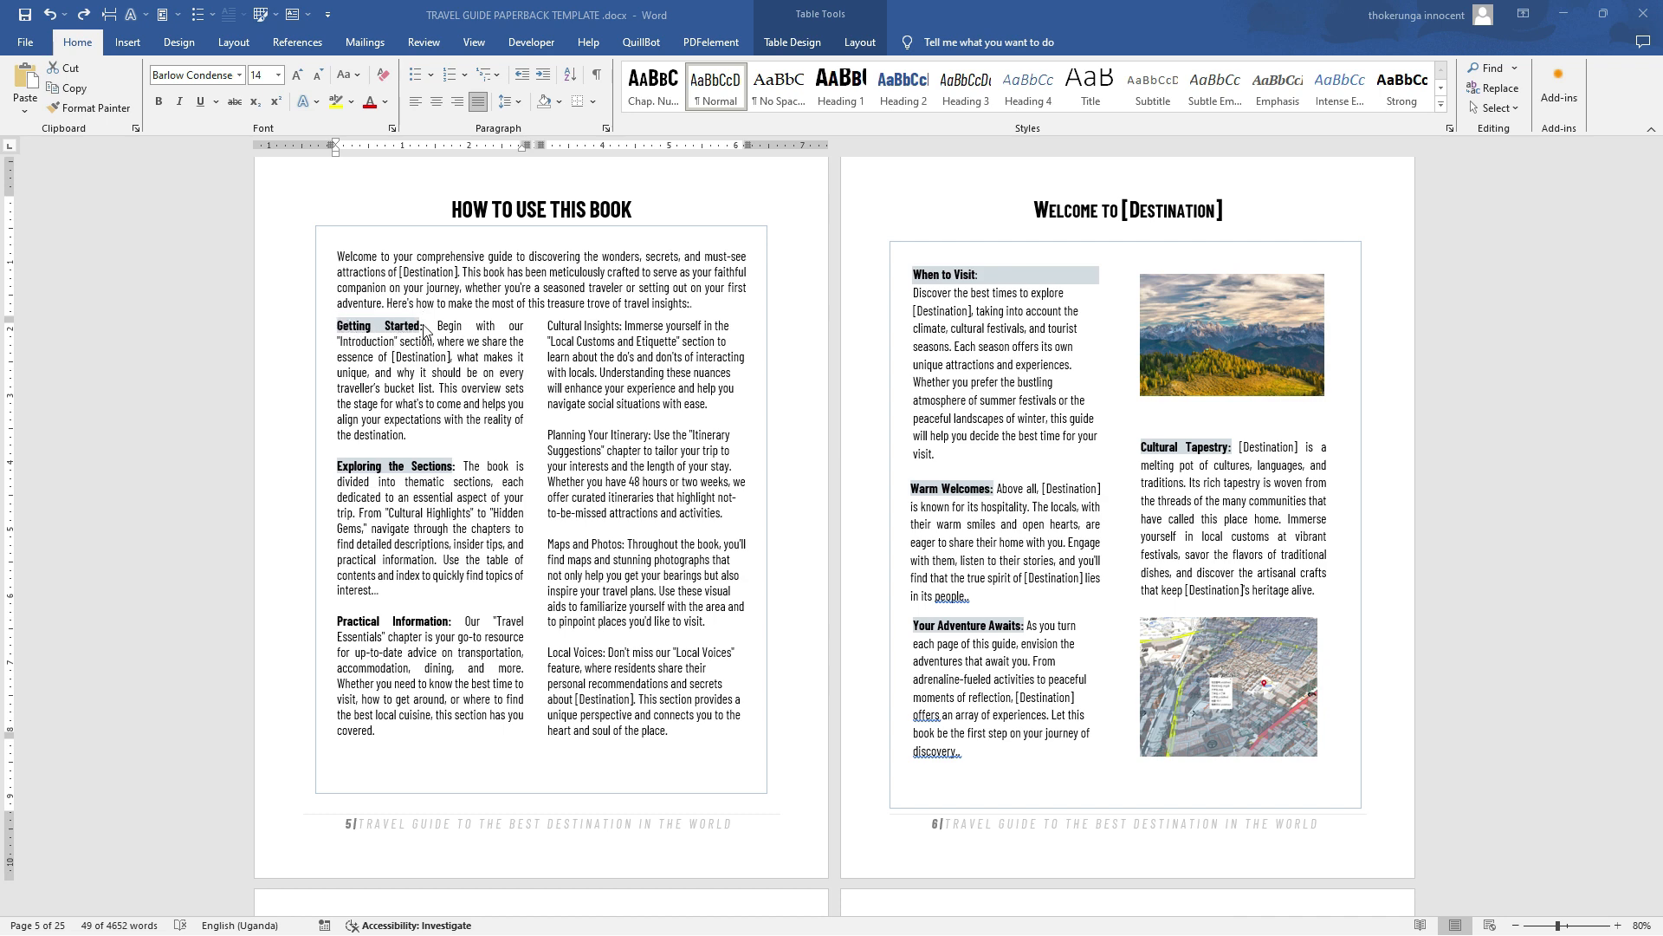
click(560, 101)
click(560, 100)
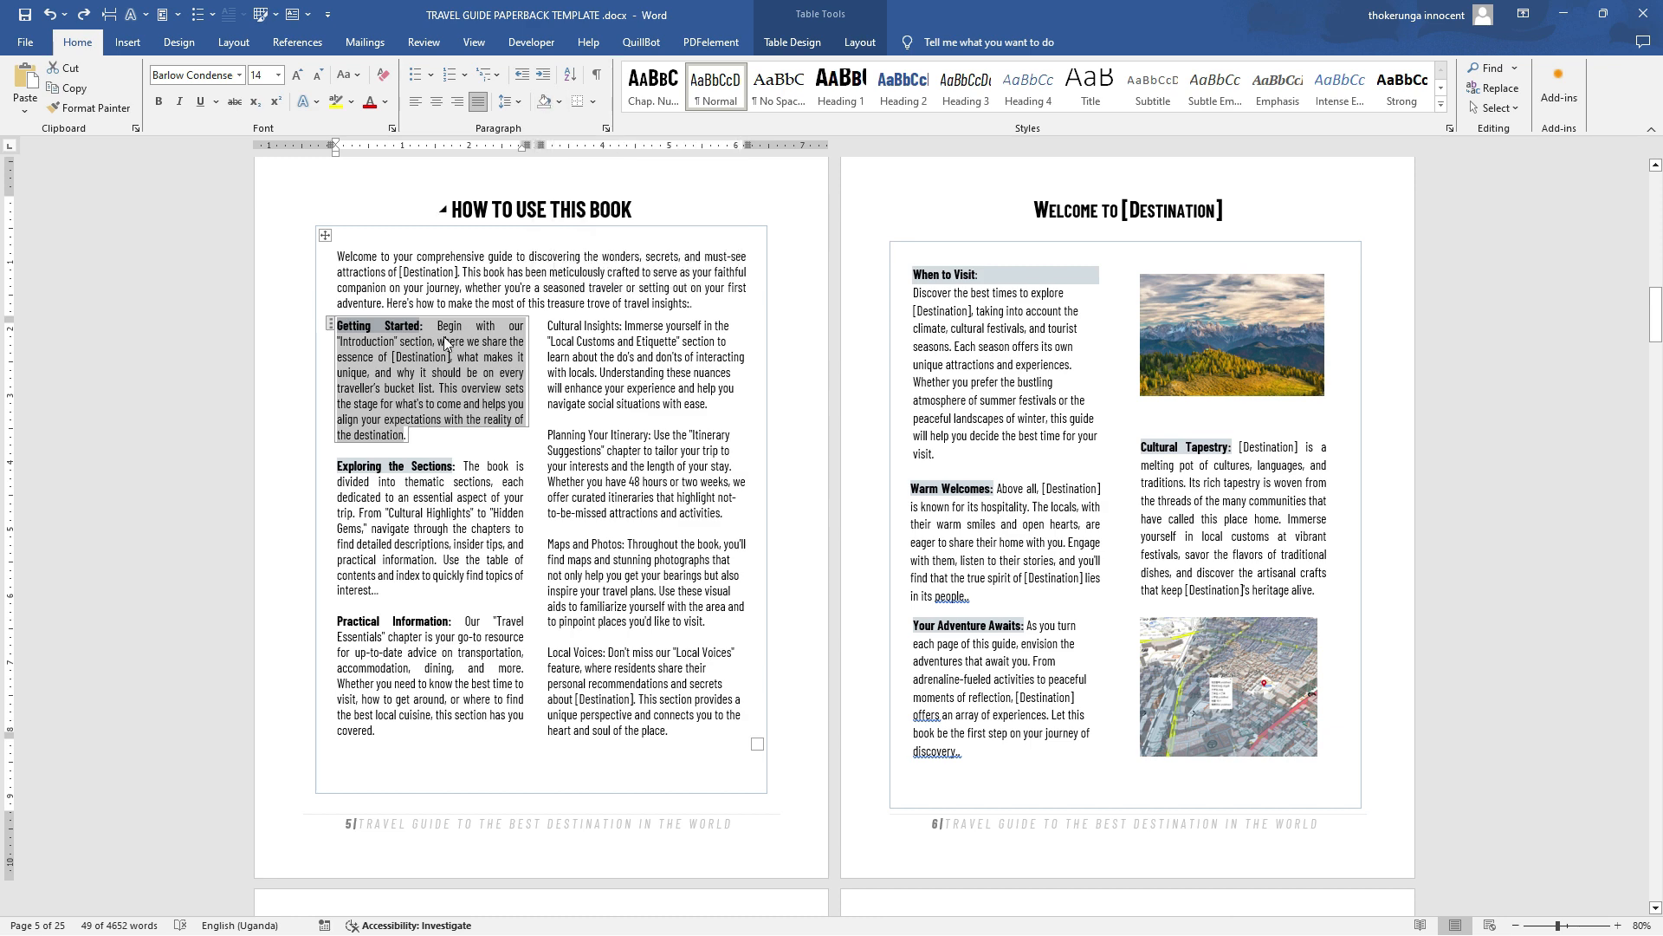
click(424, 342)
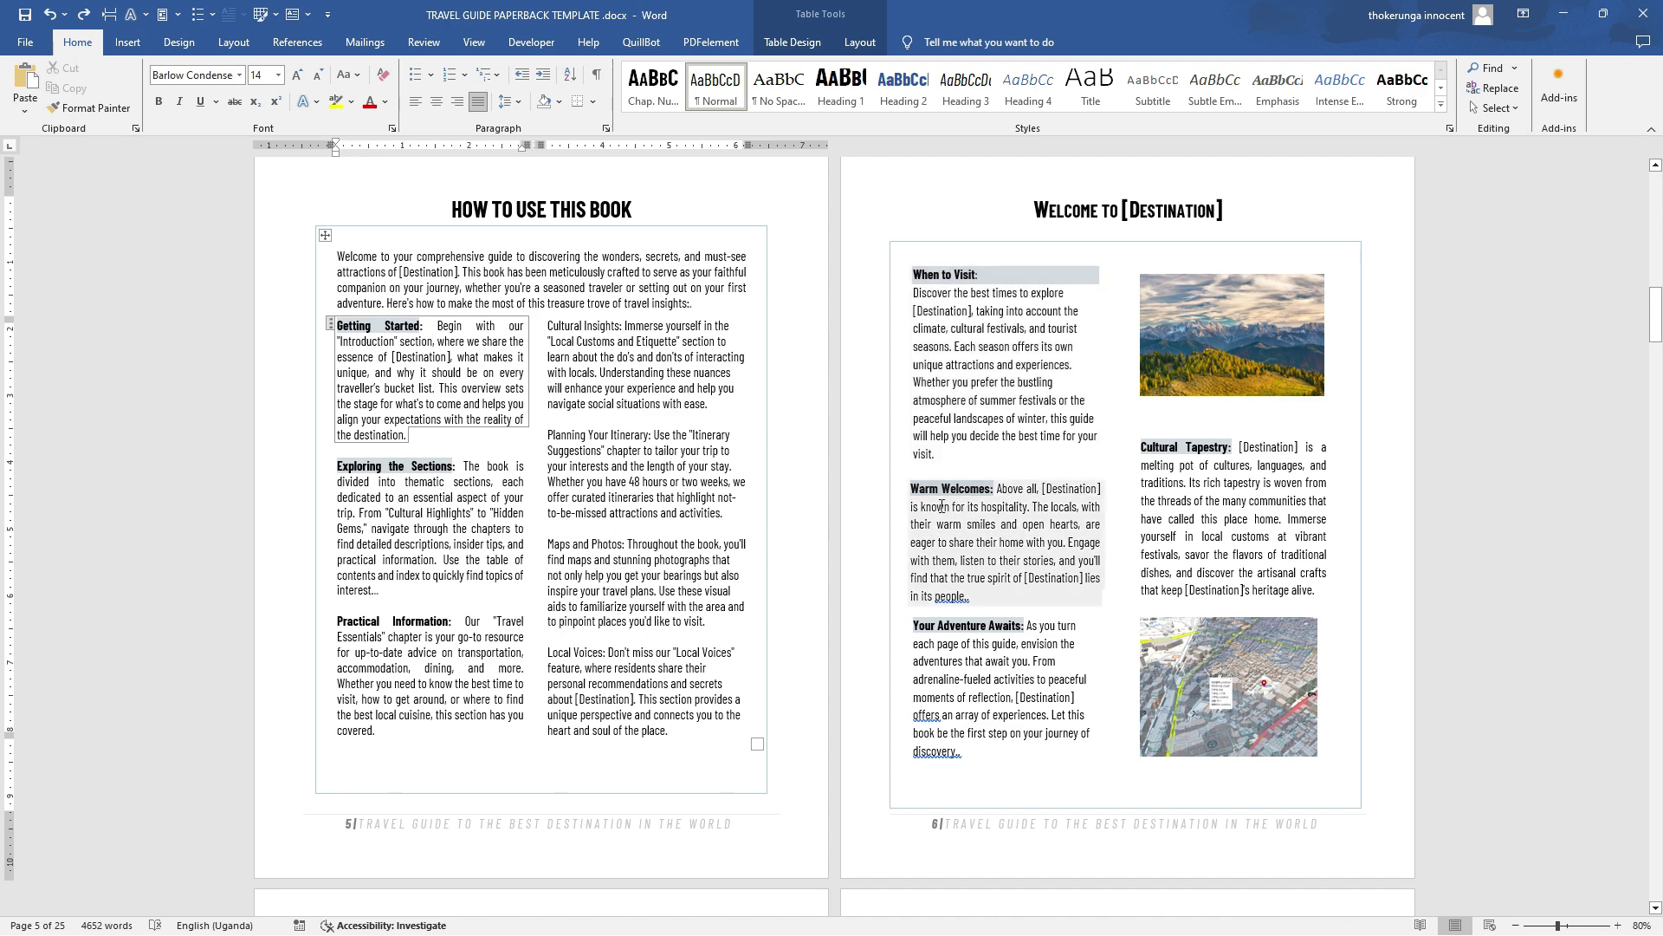
Apply gold shading to the "Cultural Insights:" label on the How to Use This Book page
click(556, 339)
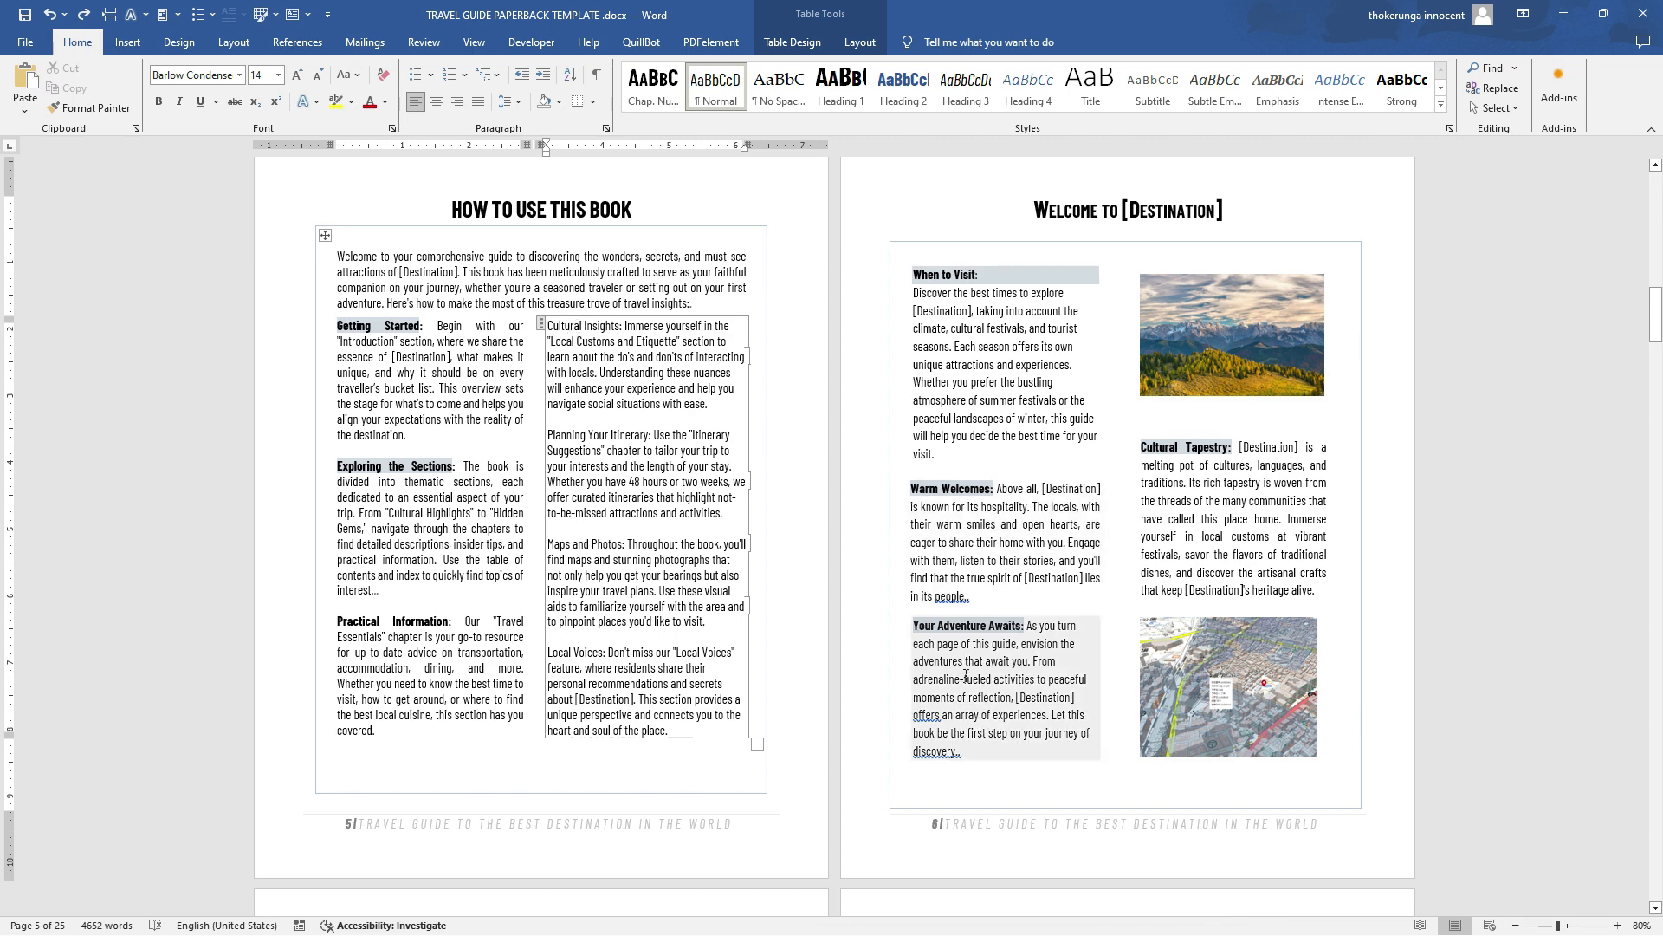
ctrl+scroll(965, 676, up, 2)
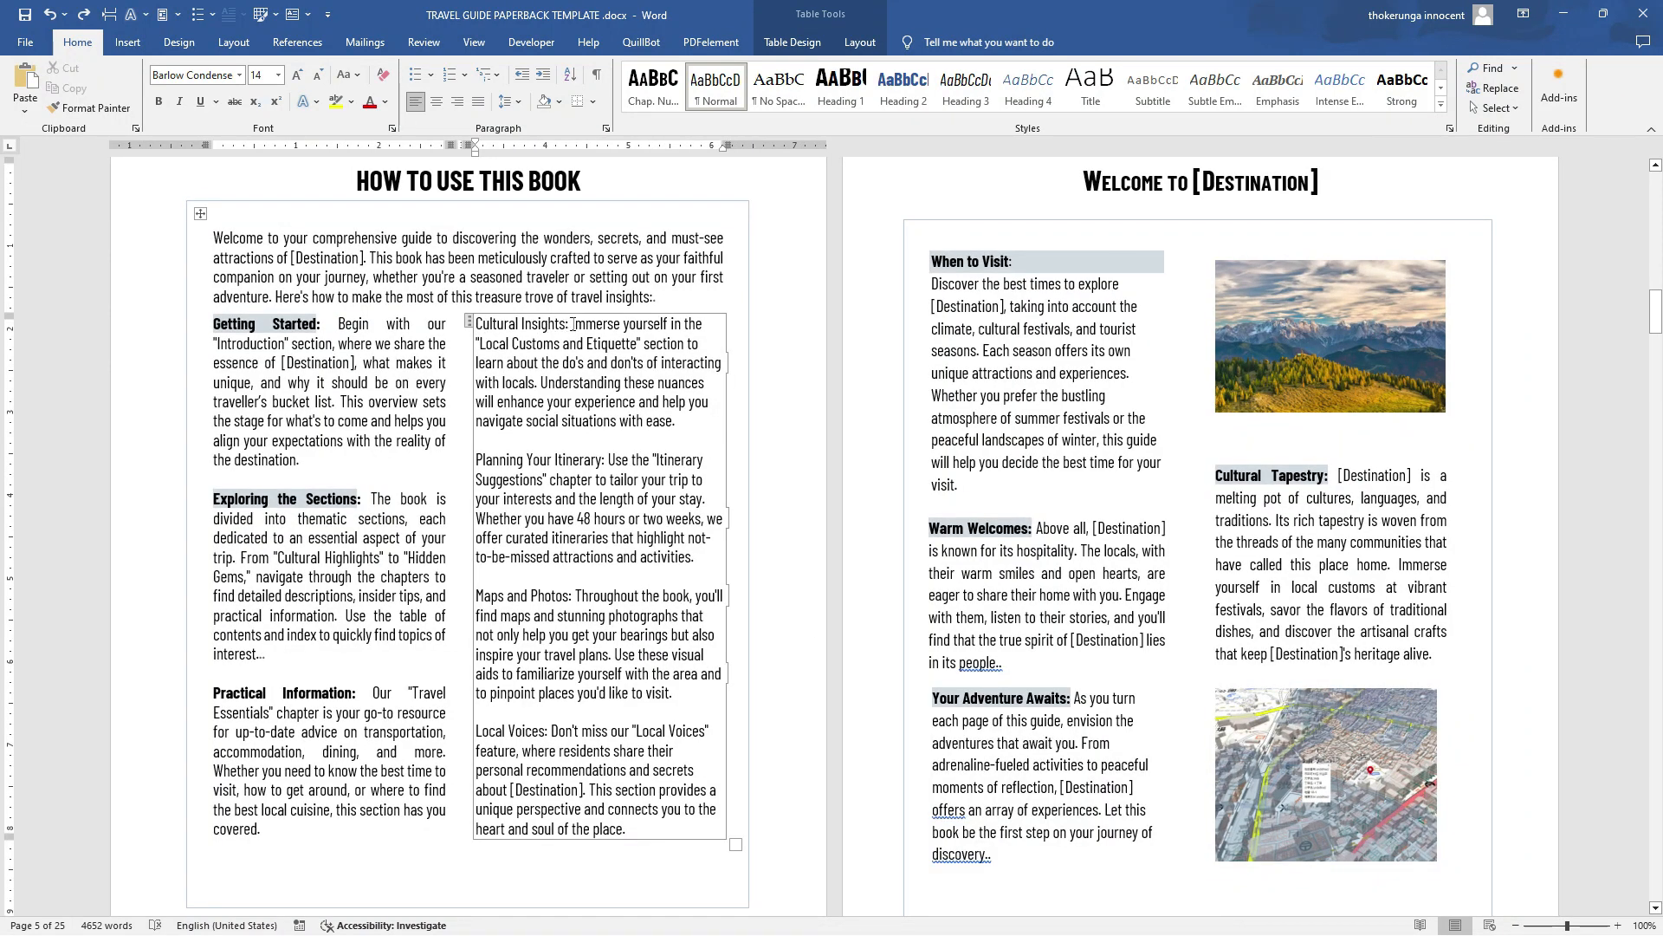
drag(569, 323, 490, 324)
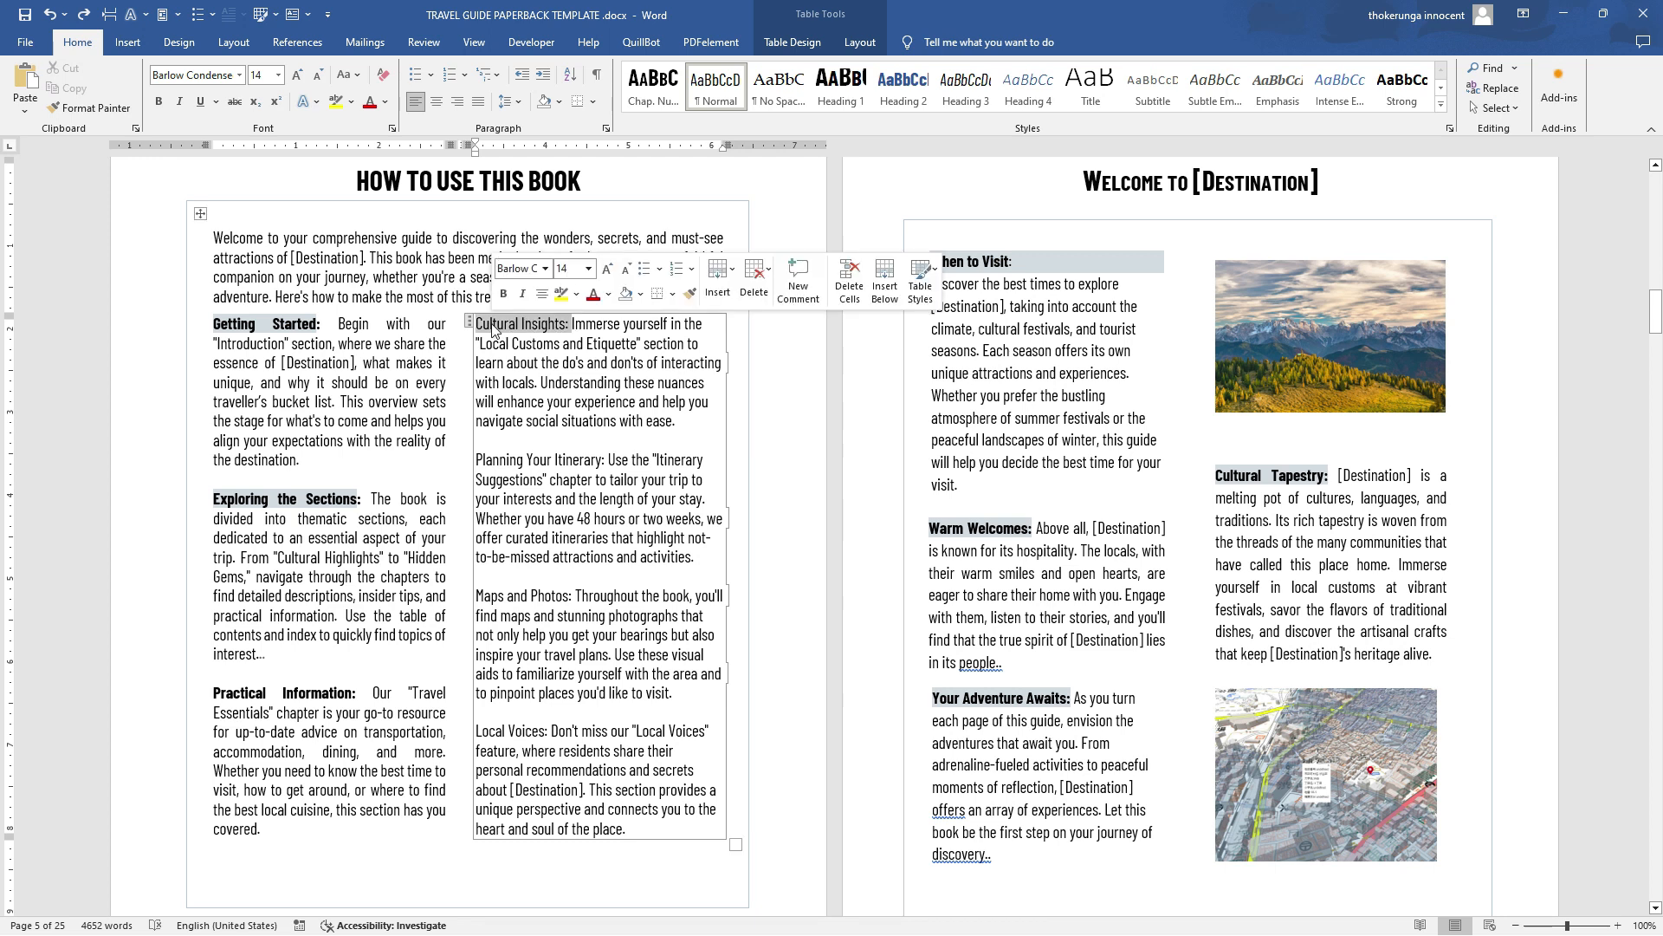
click(561, 102)
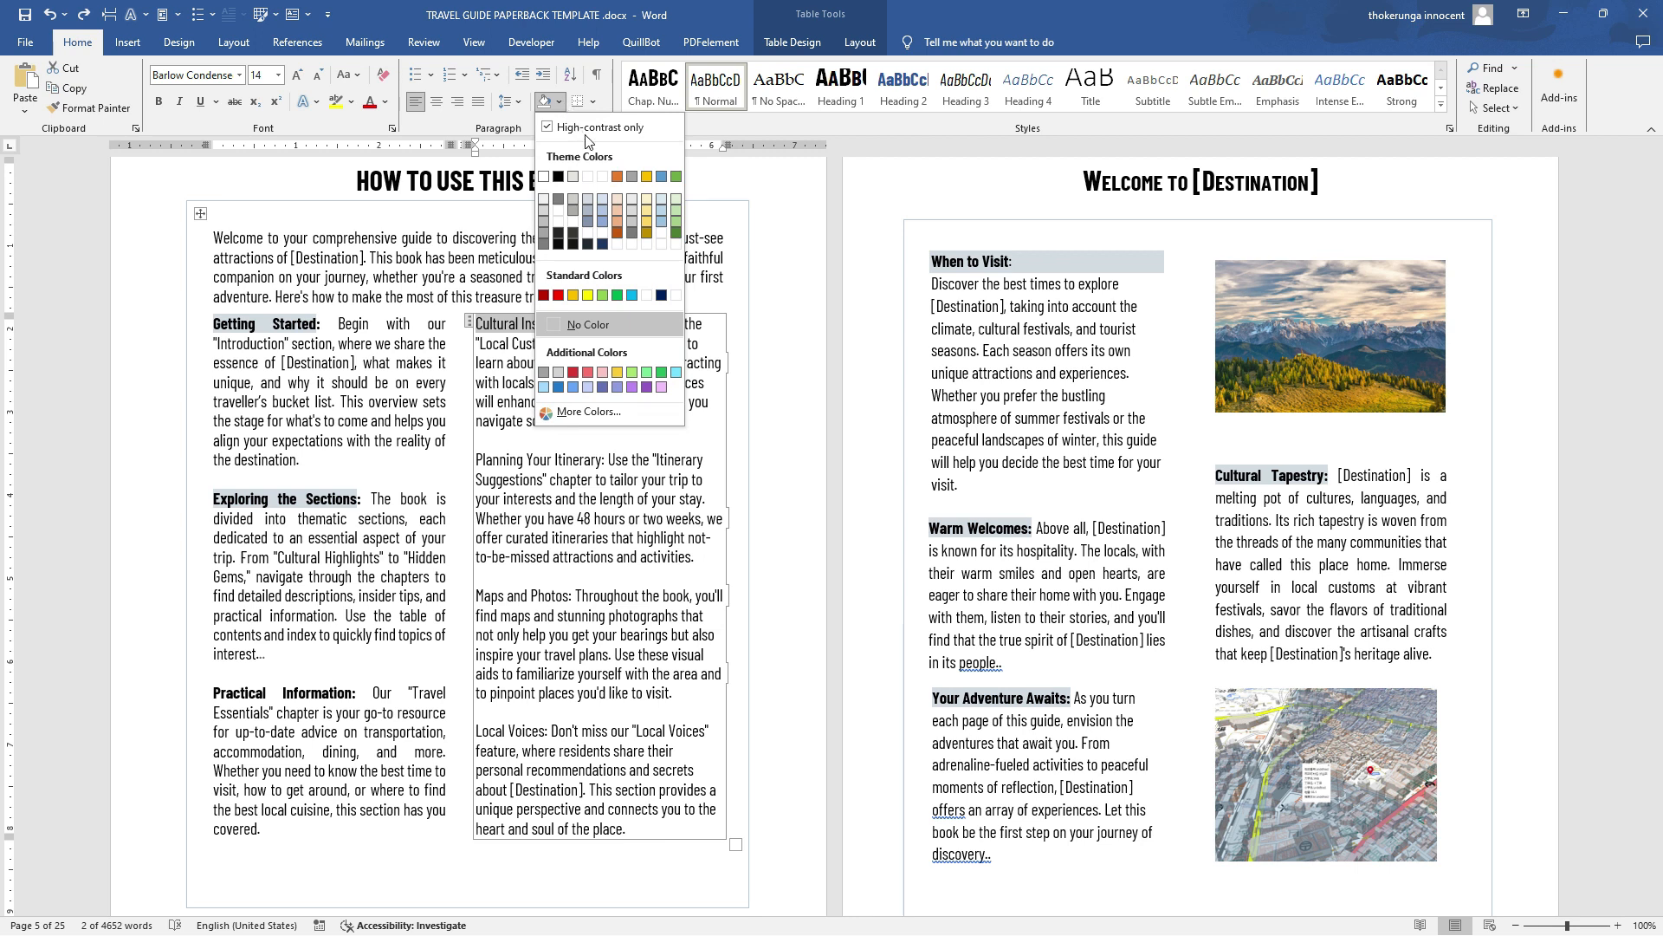
click(646, 227)
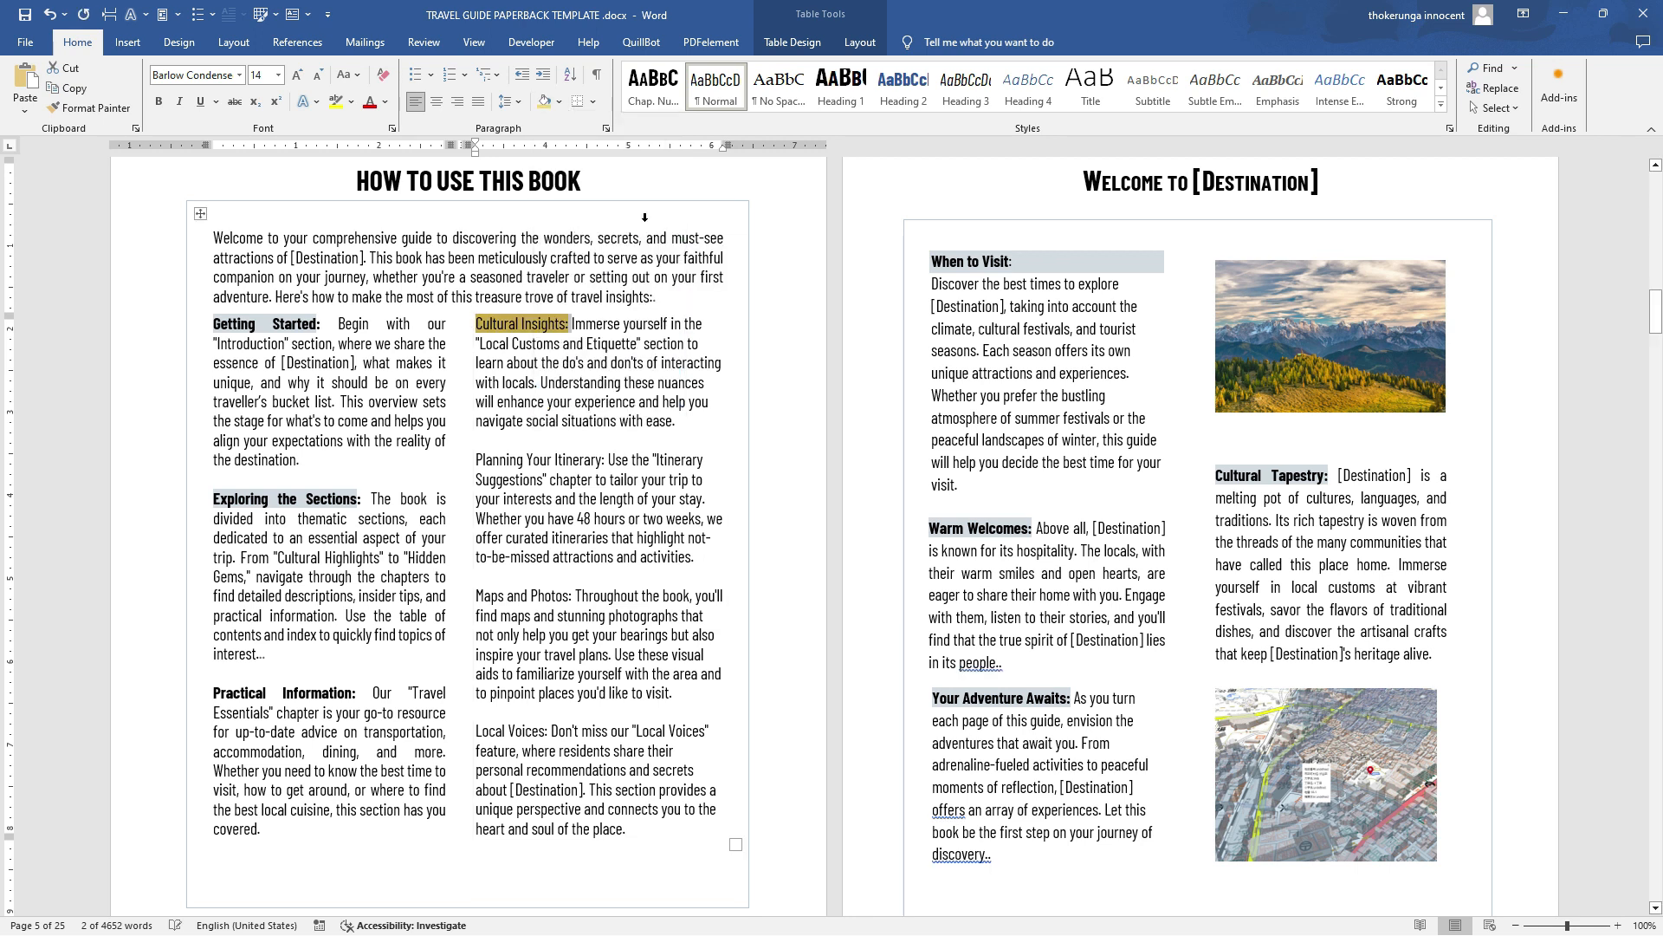
click(682, 363)
click(798, 356)
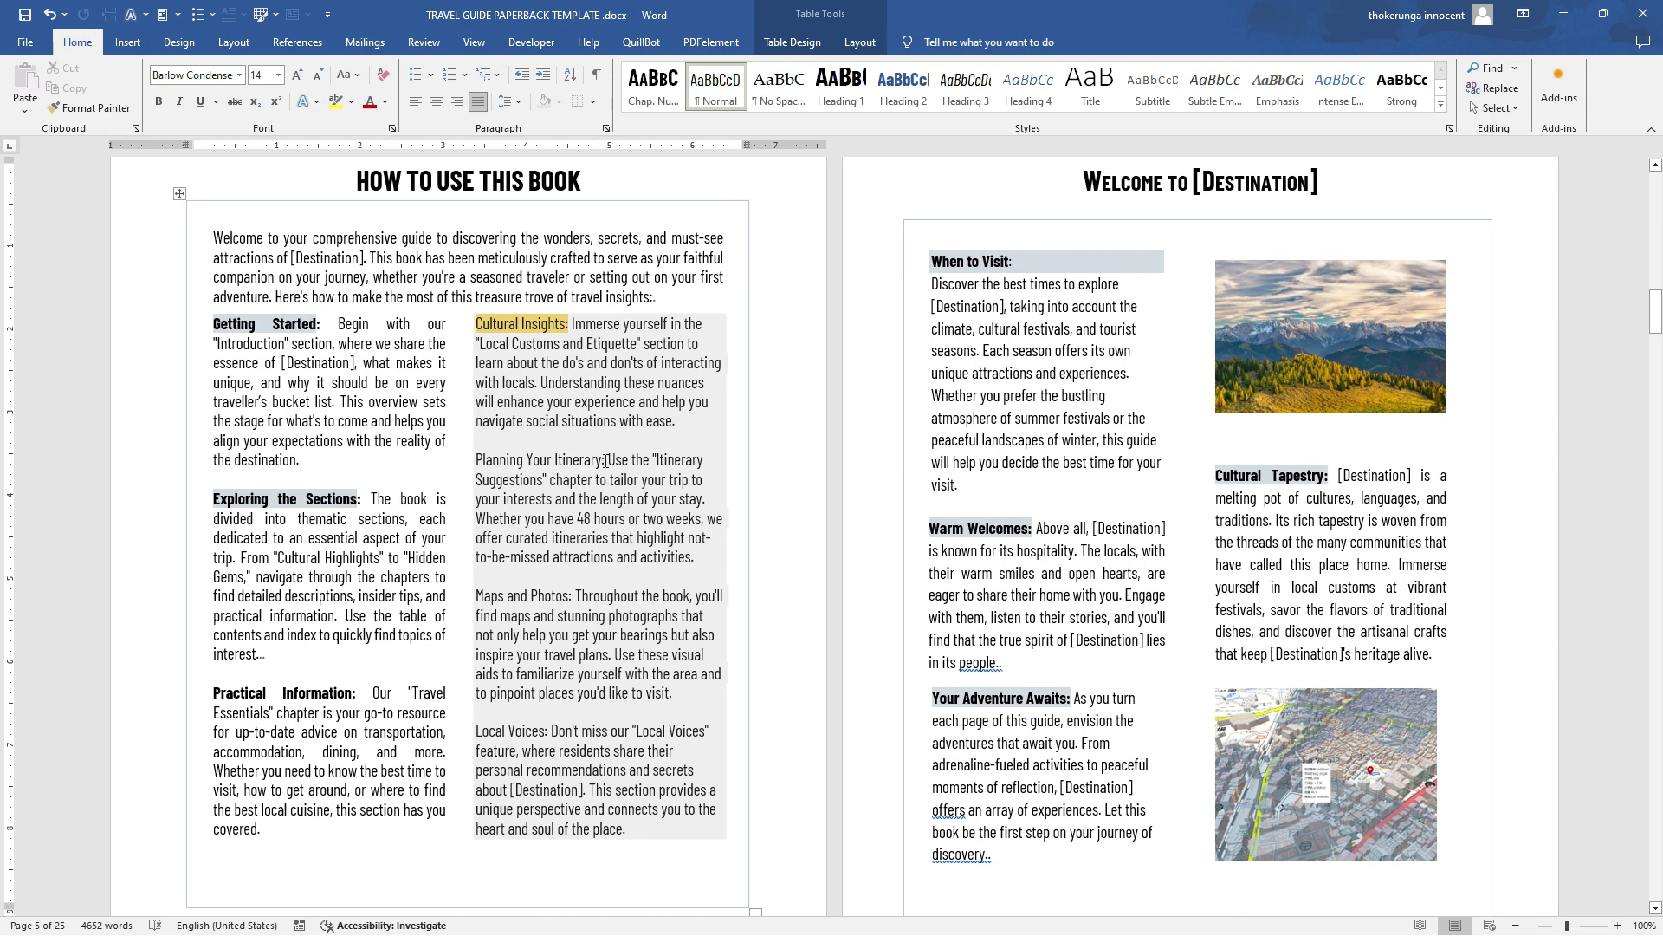
Apply light green shading to the "Planning Your Itinerary:" label
drag(607, 460, 475, 460)
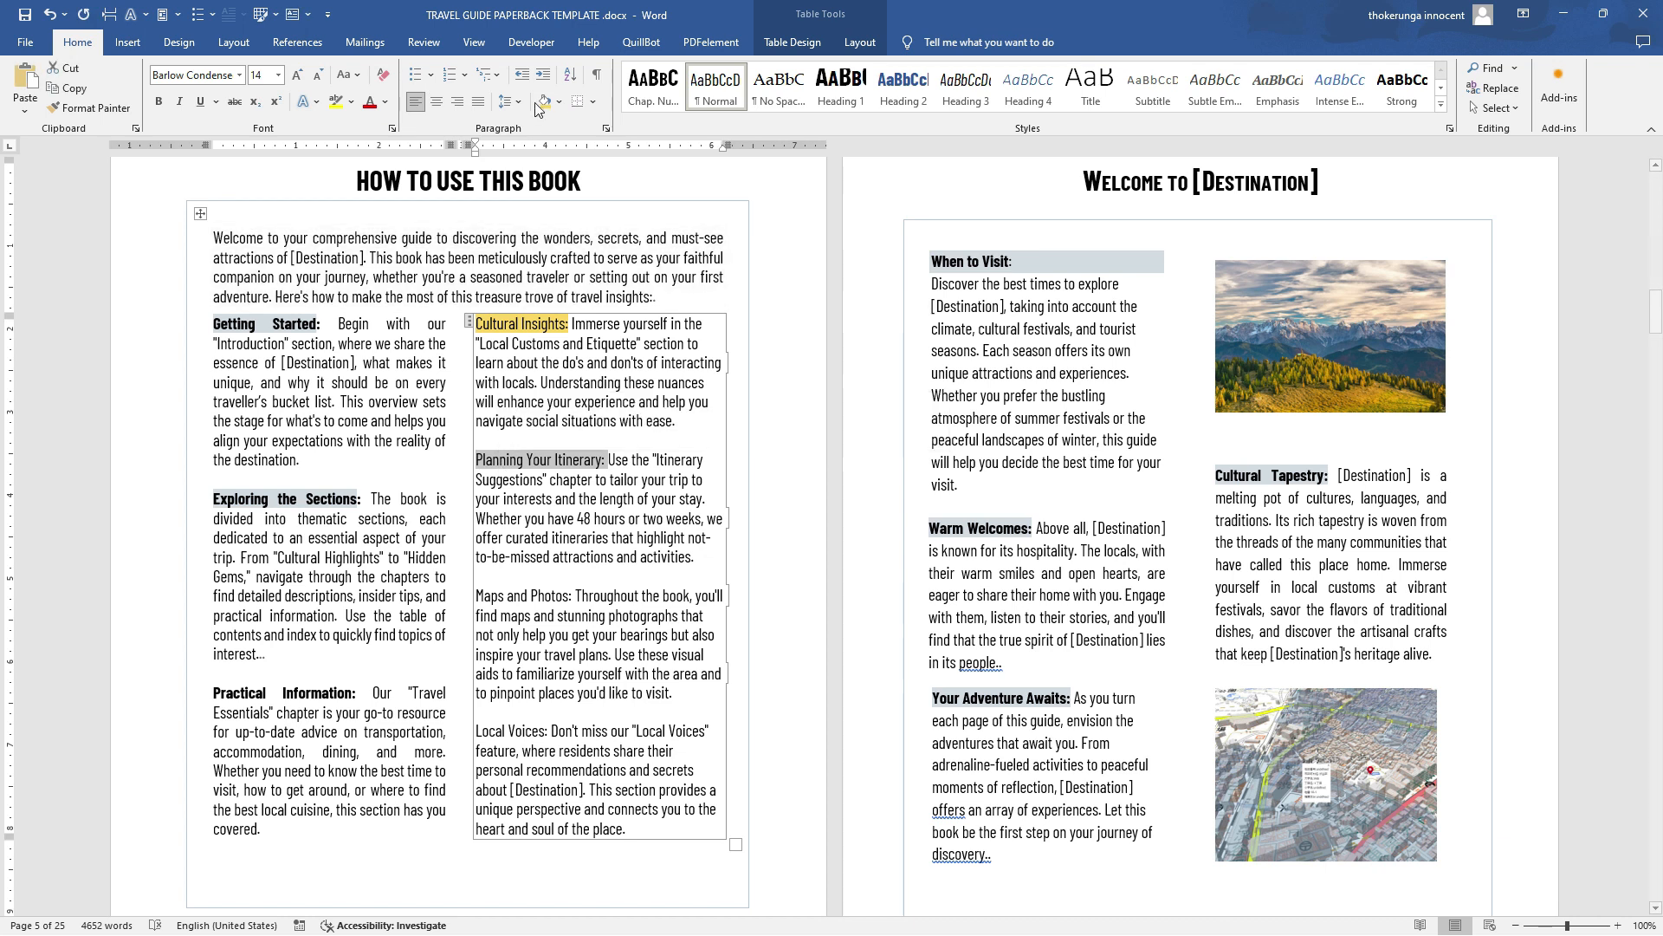
click(558, 102)
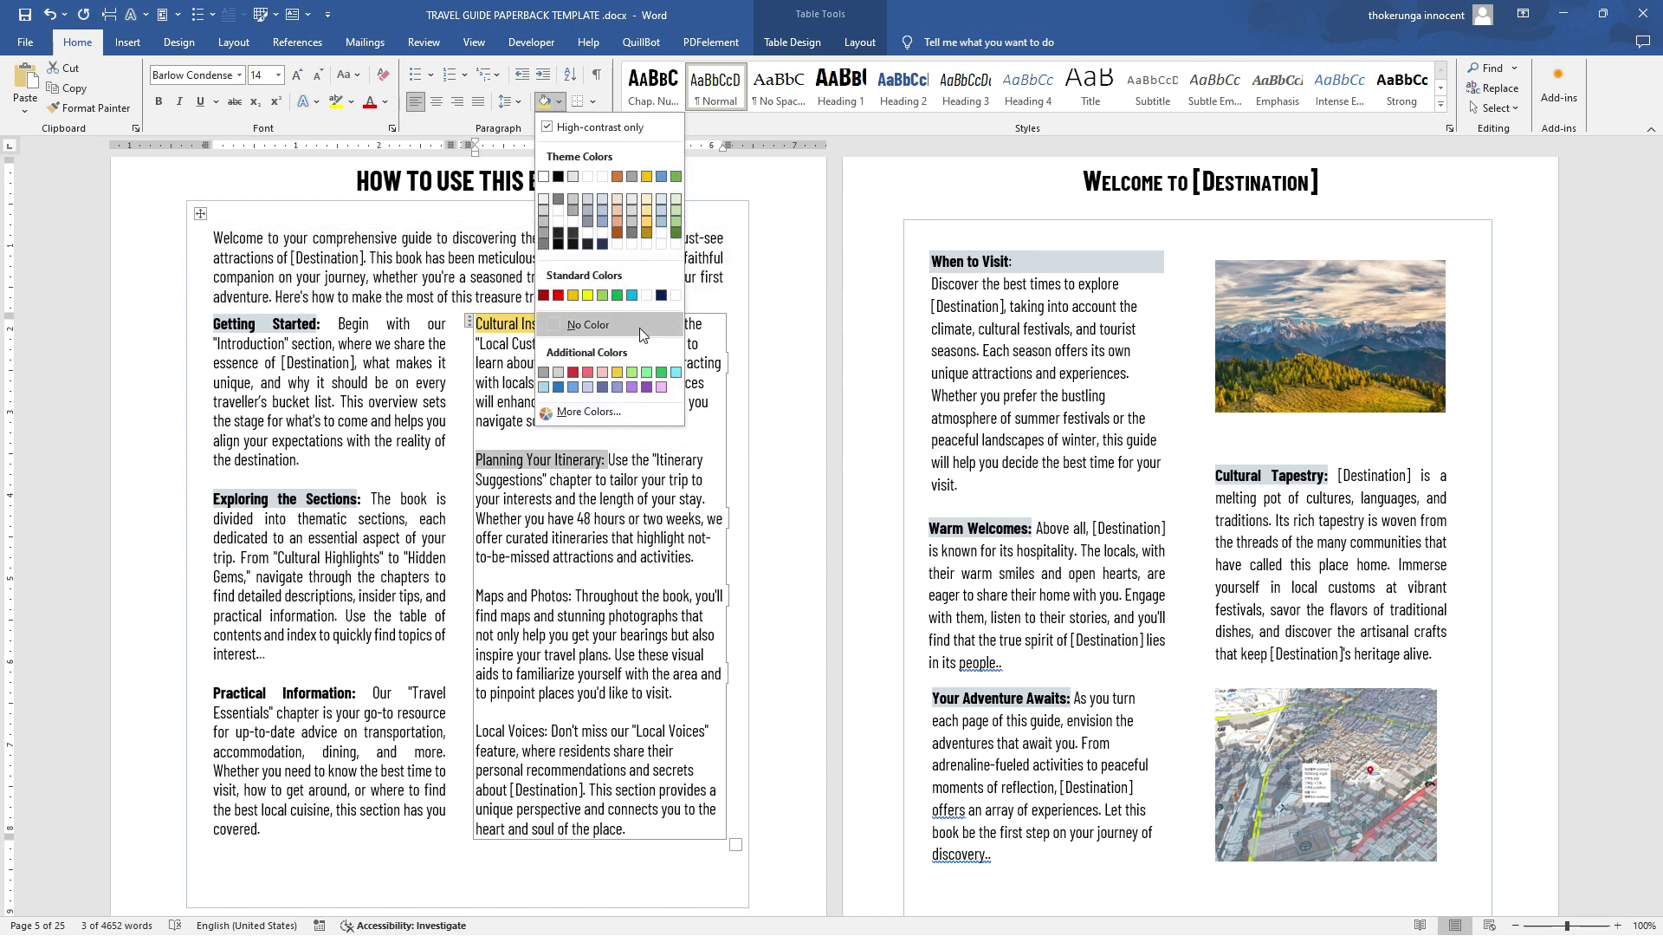
click(635, 373)
click(512, 389)
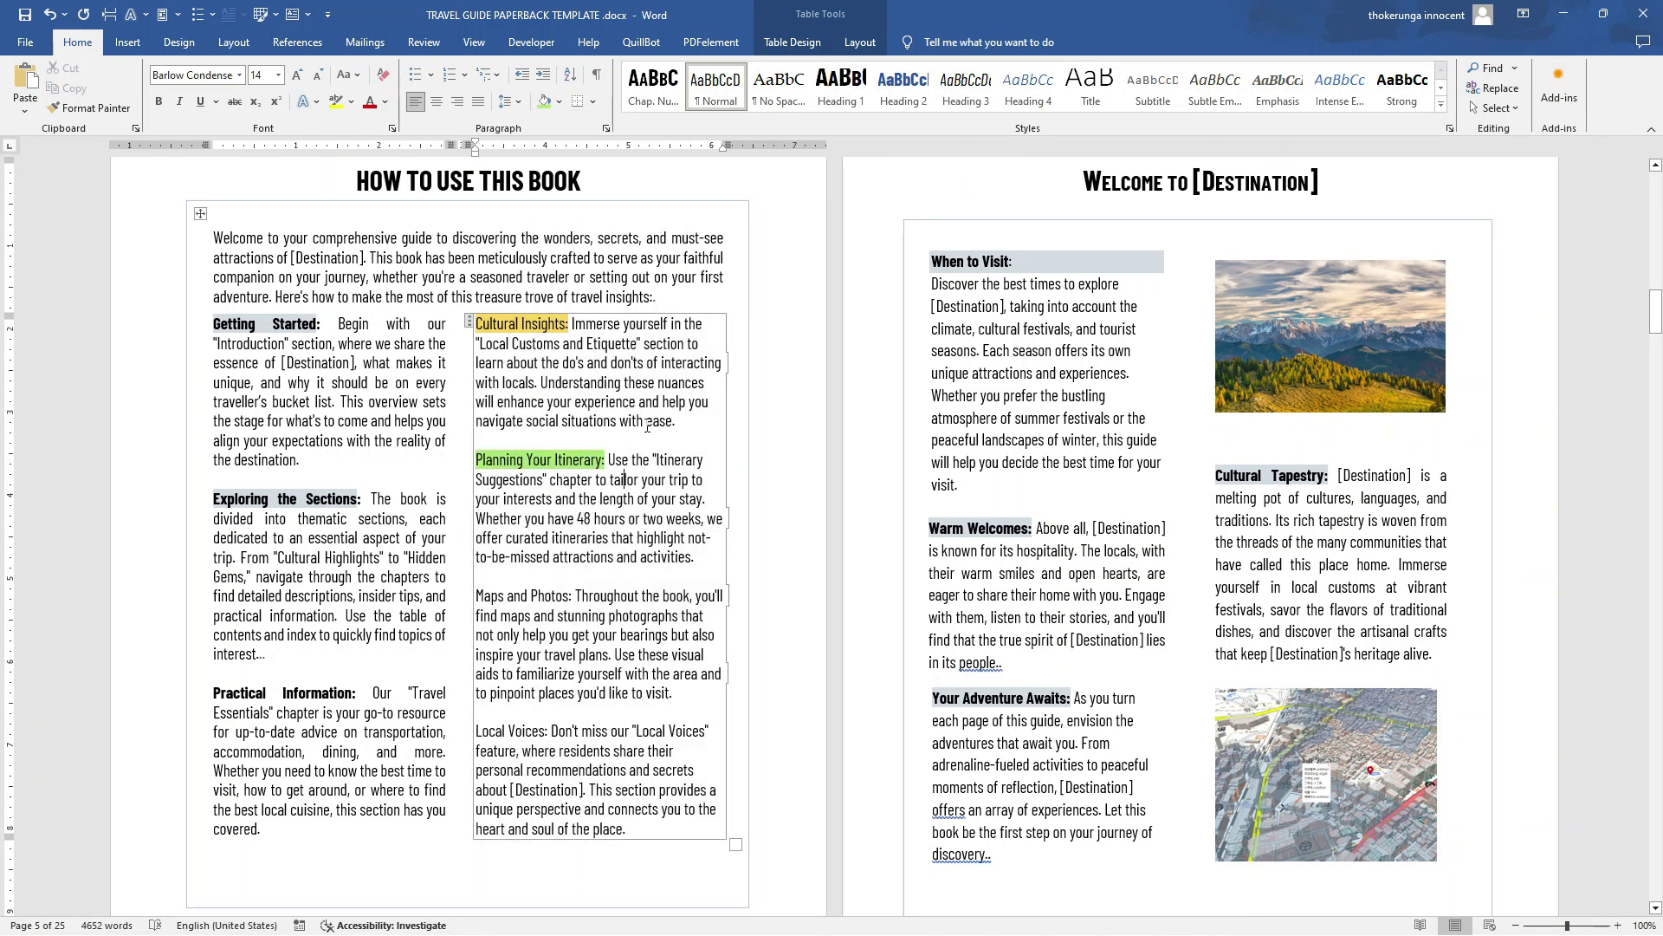
Apply the standard red shading to the "Maps and Photos:" label
scroll(512, 389, down, 3)
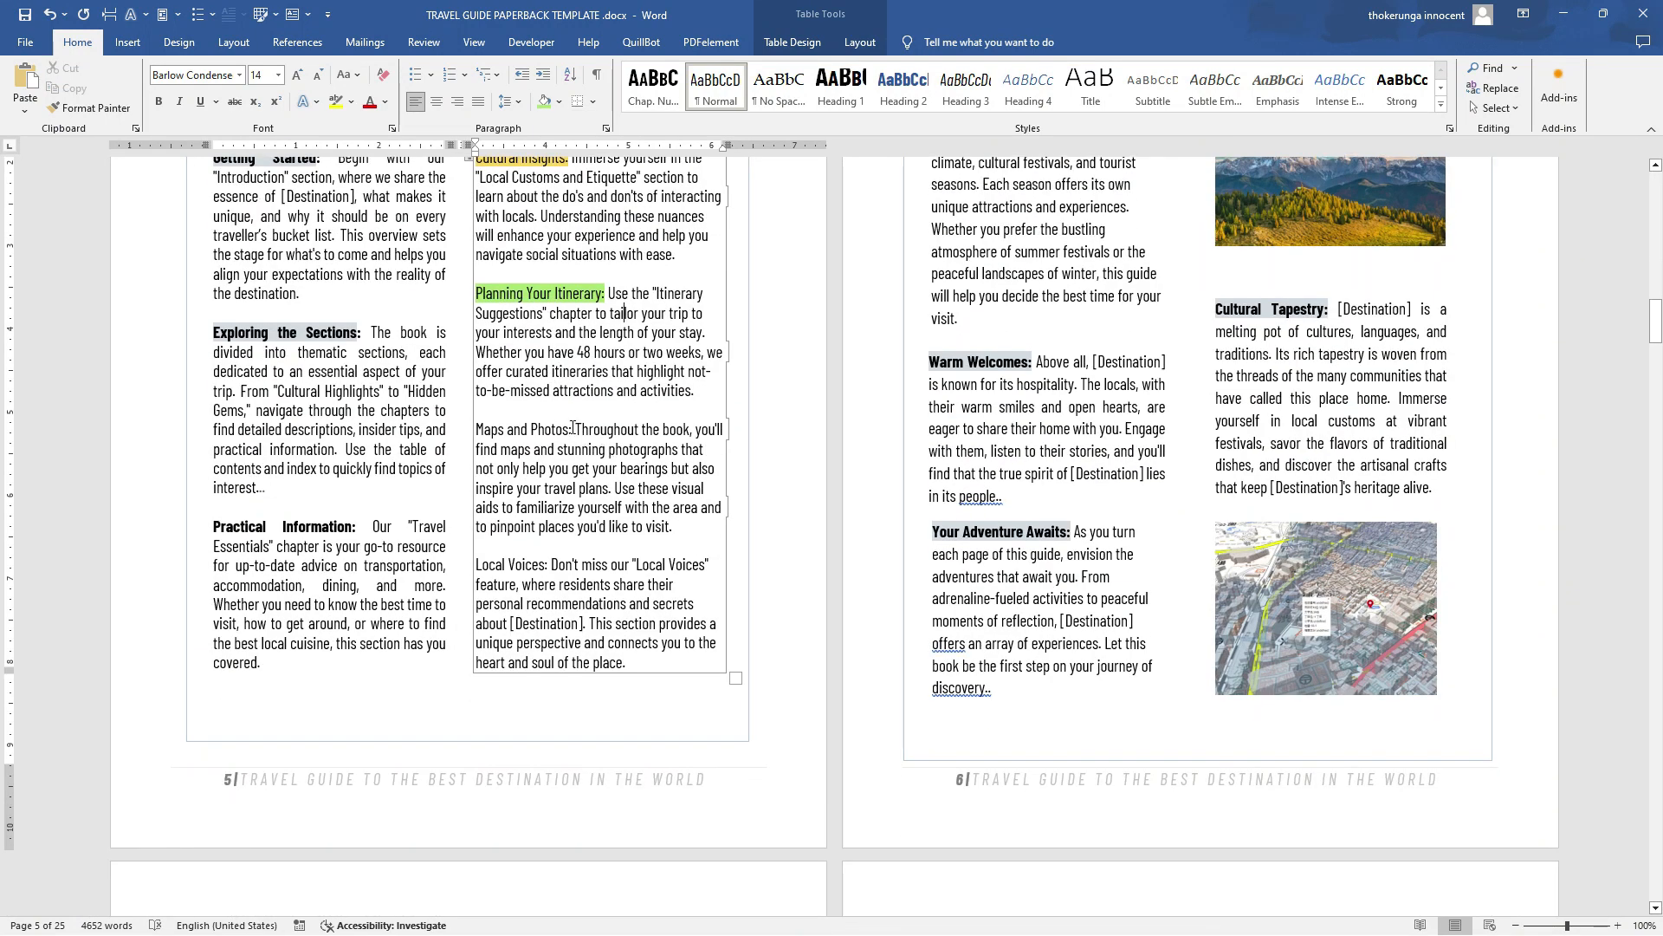
drag(573, 429, 476, 429)
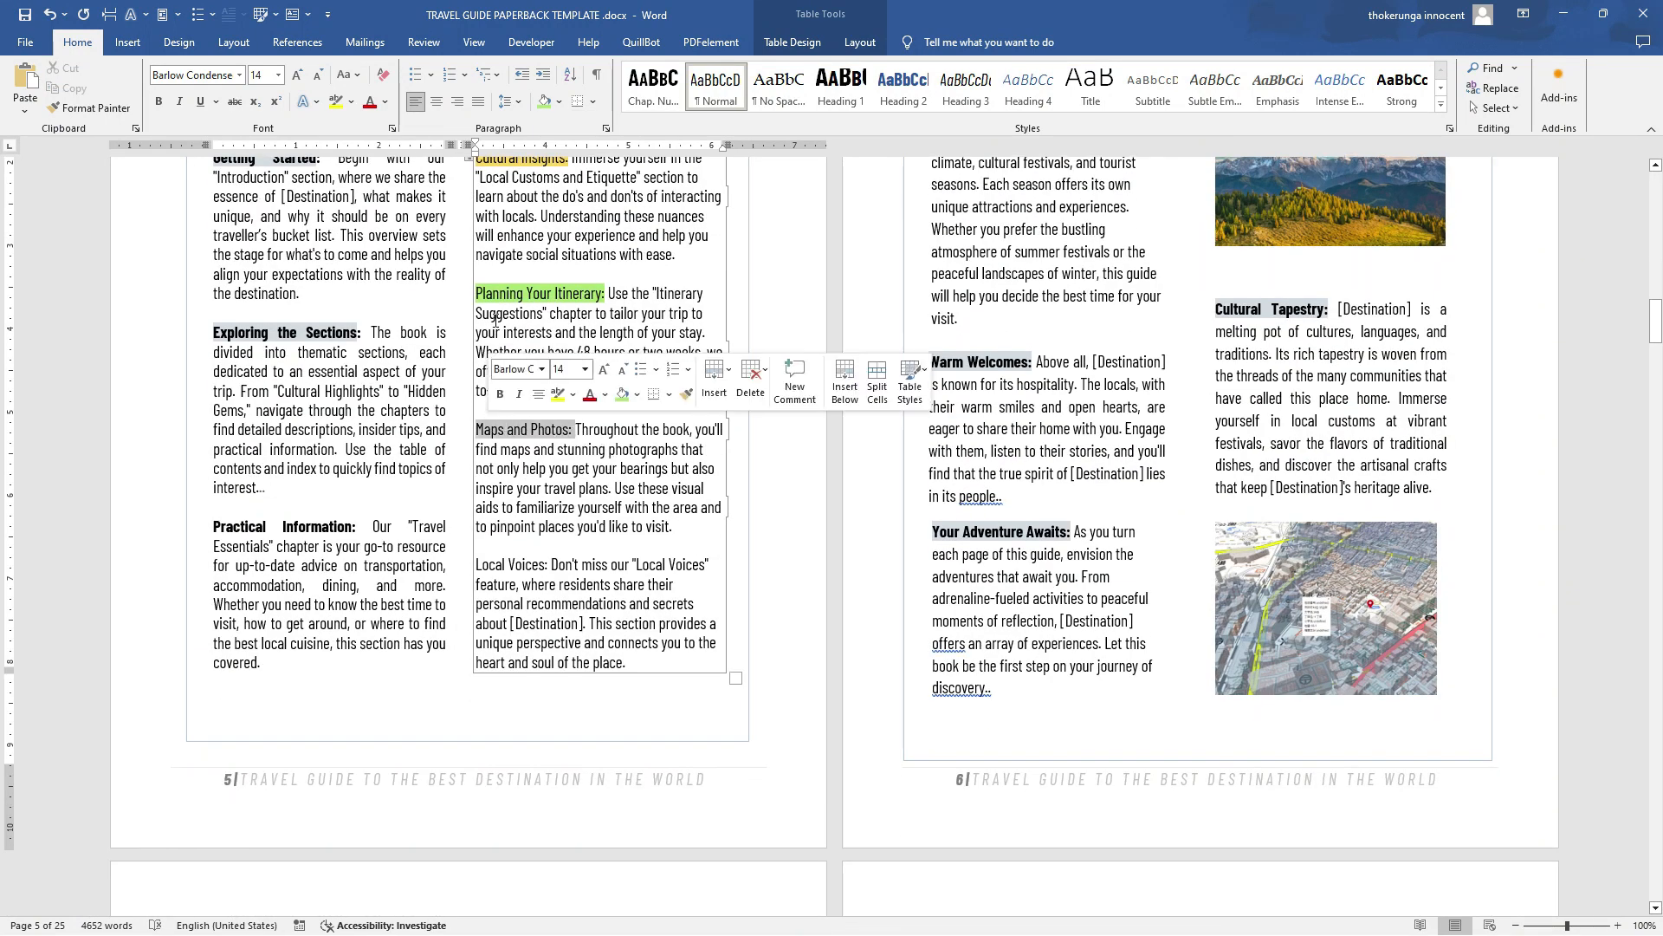
click(559, 101)
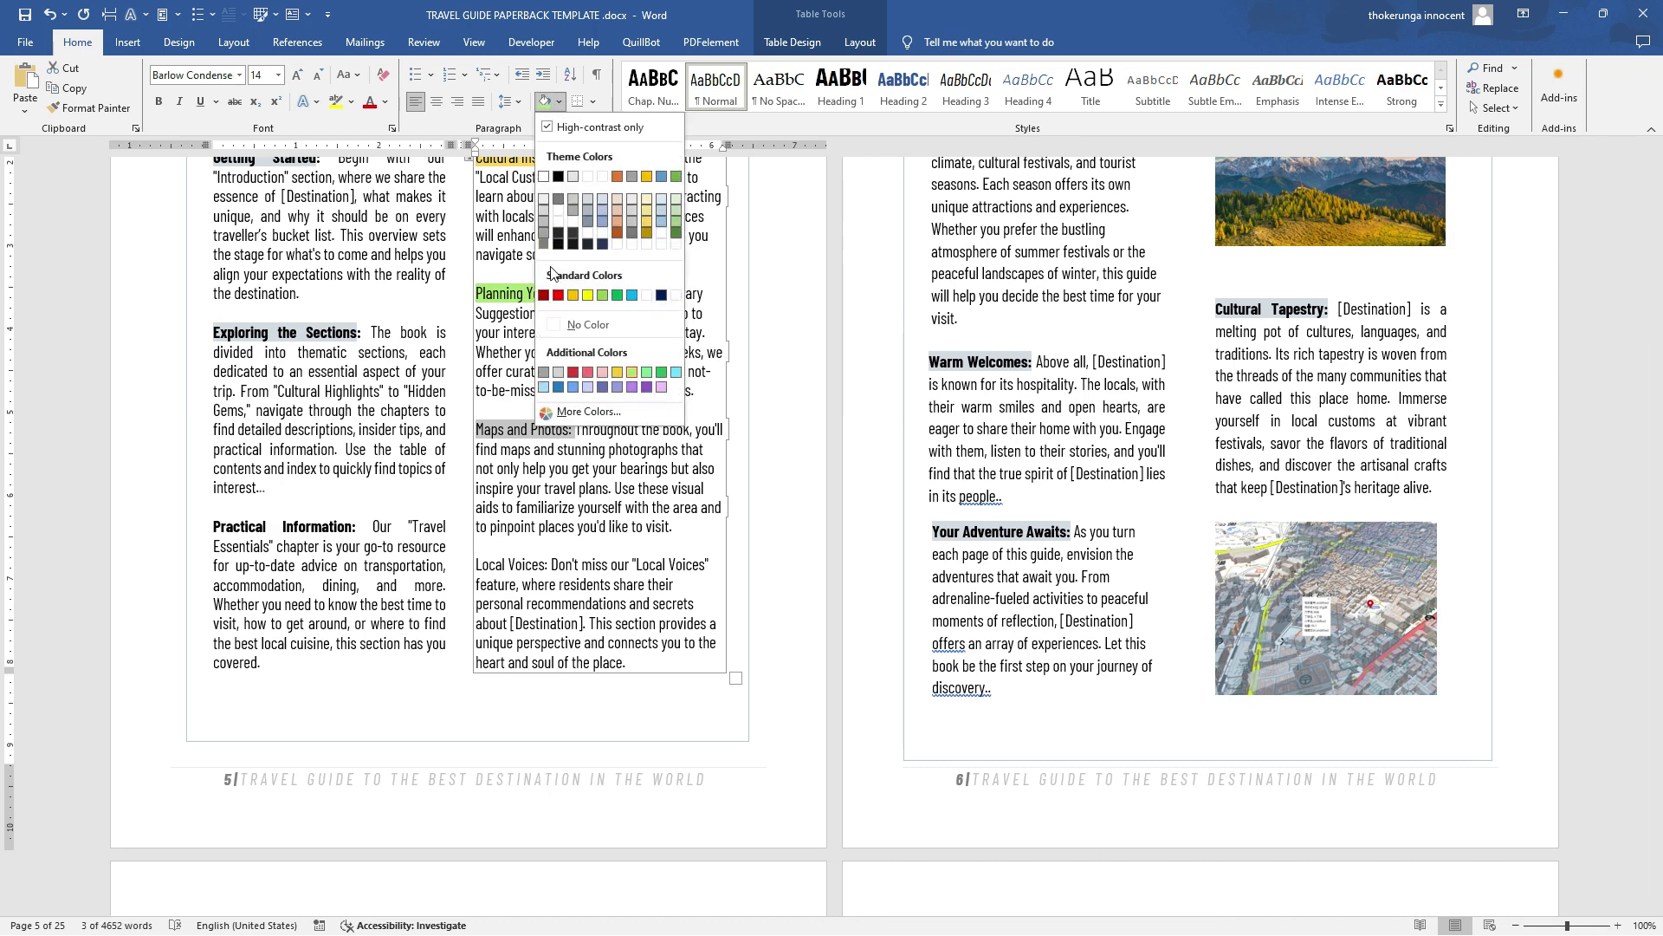
click(559, 295)
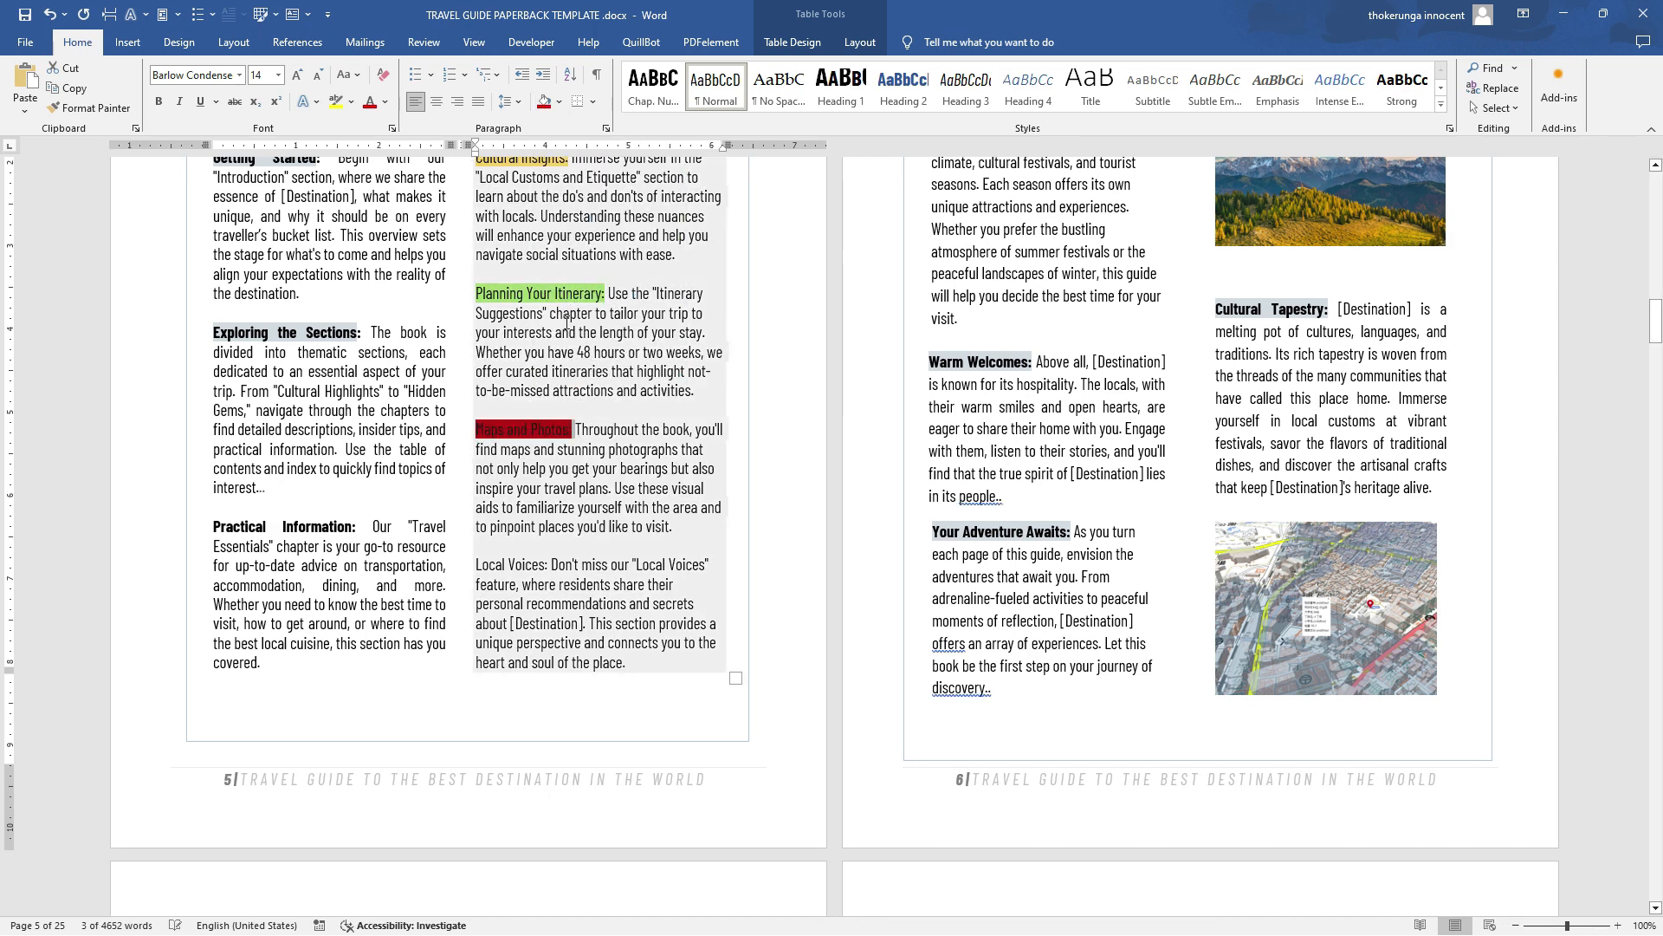
click(600, 447)
scroll(600, 446, up, 3)
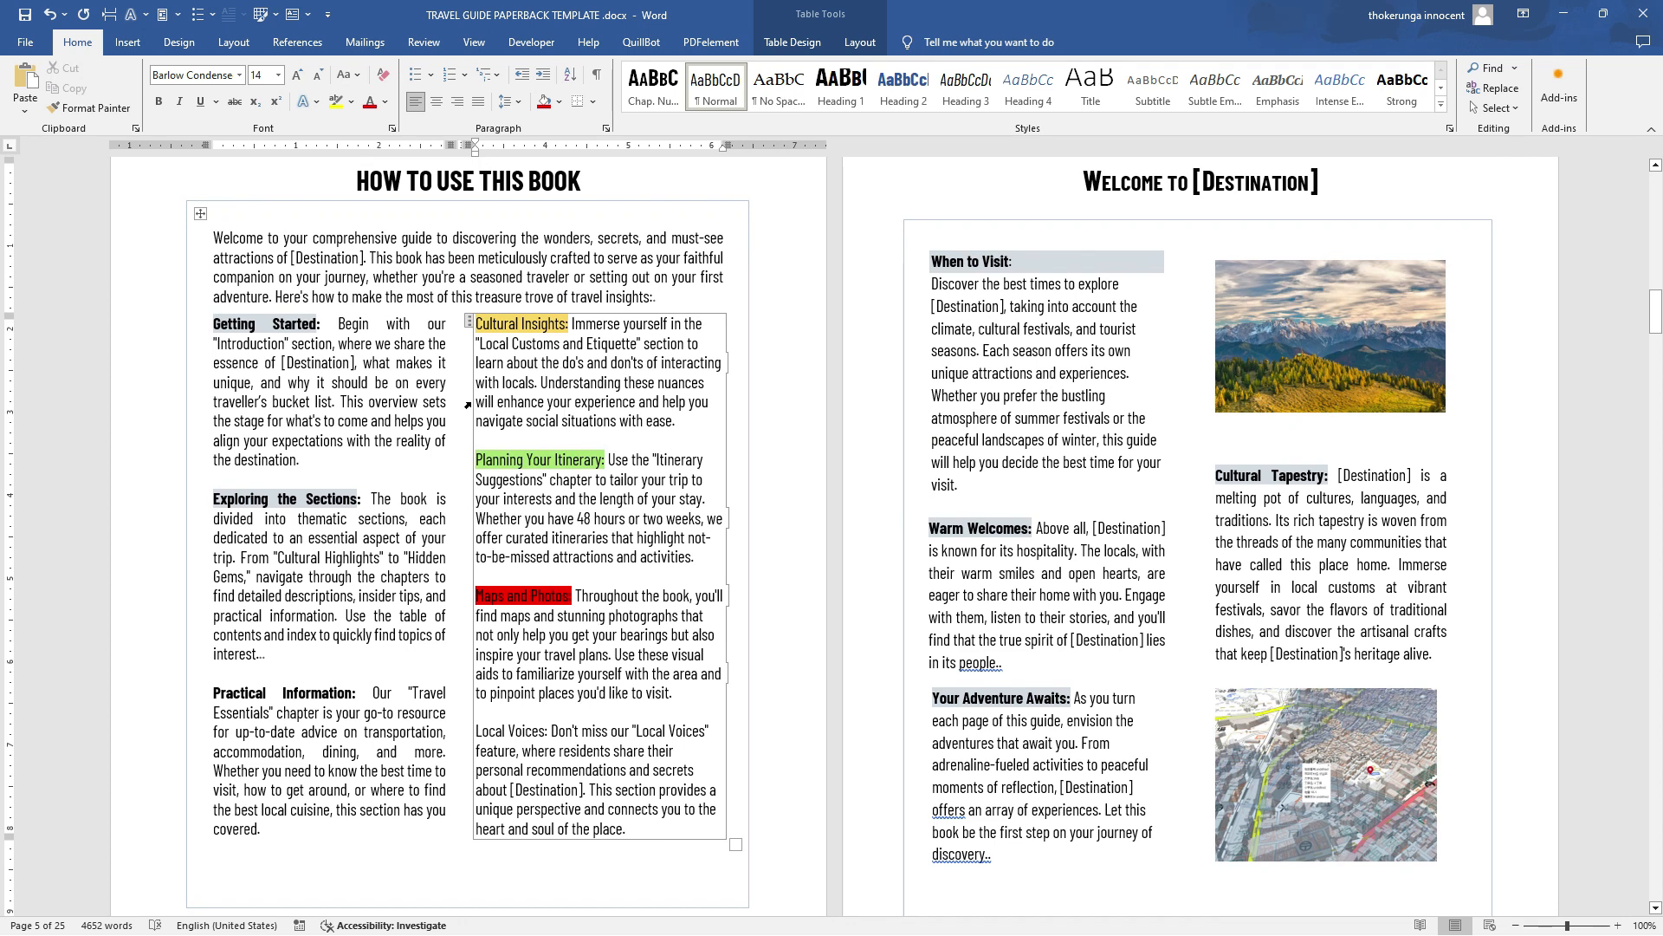
Apply light gold shading to the entire "Warm Welcomes:" paragraph on the Welcome to [Destination] page
scroll(1007, 573, down, 3)
scroll(1007, 574, up, 1)
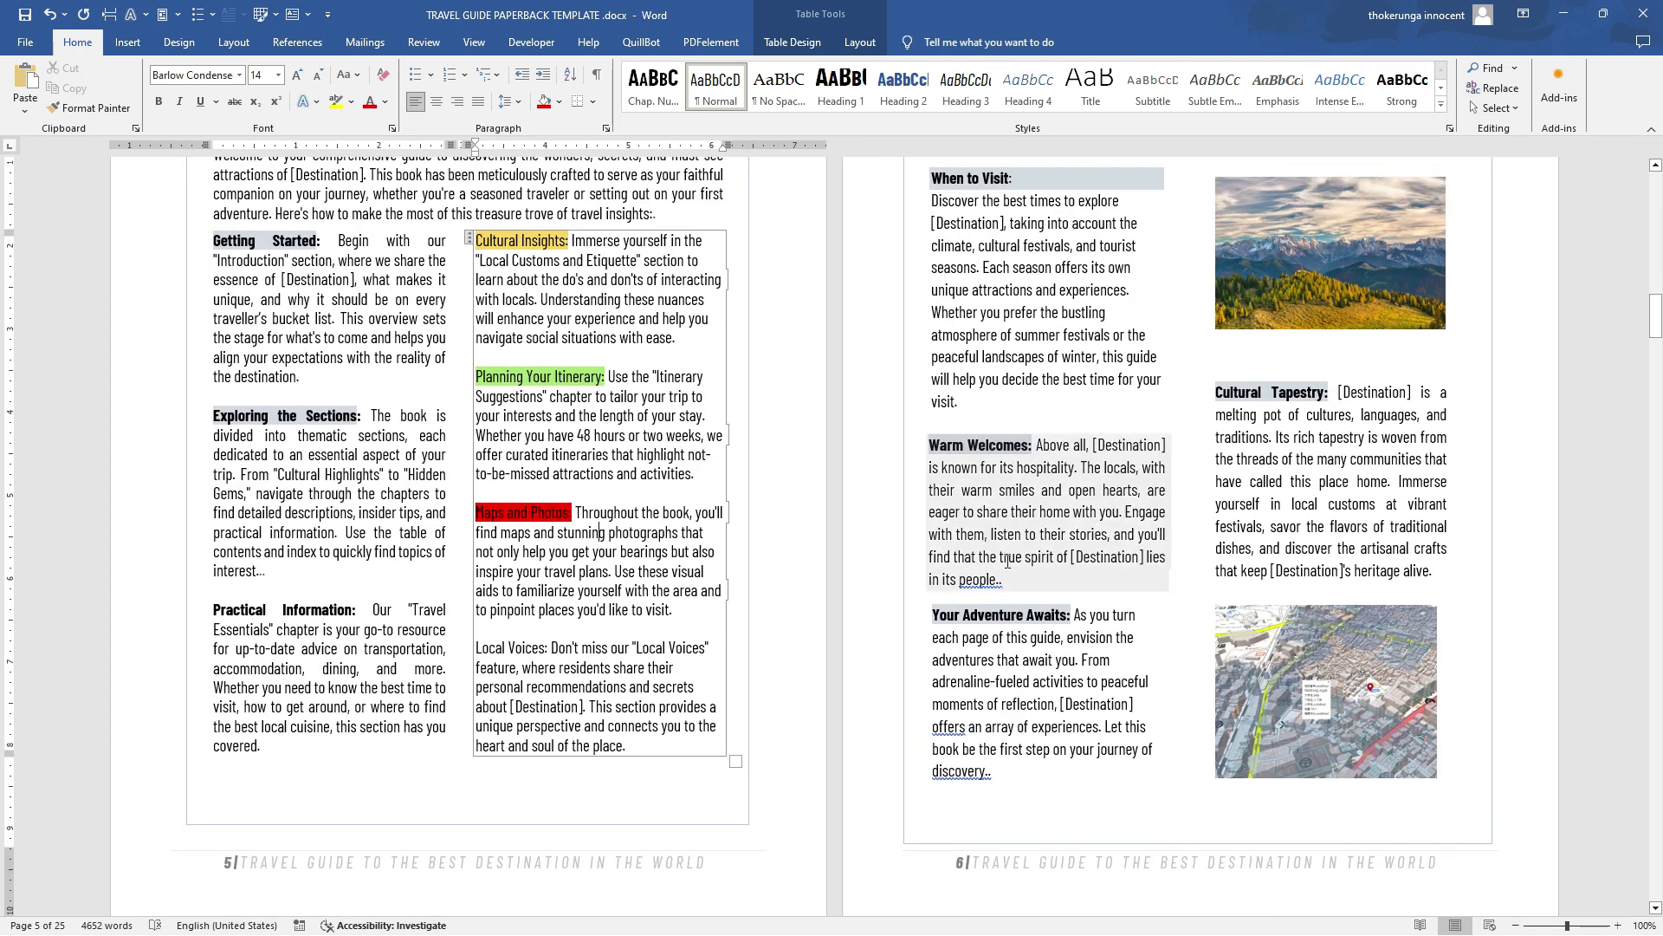
drag(1008, 580, 921, 443)
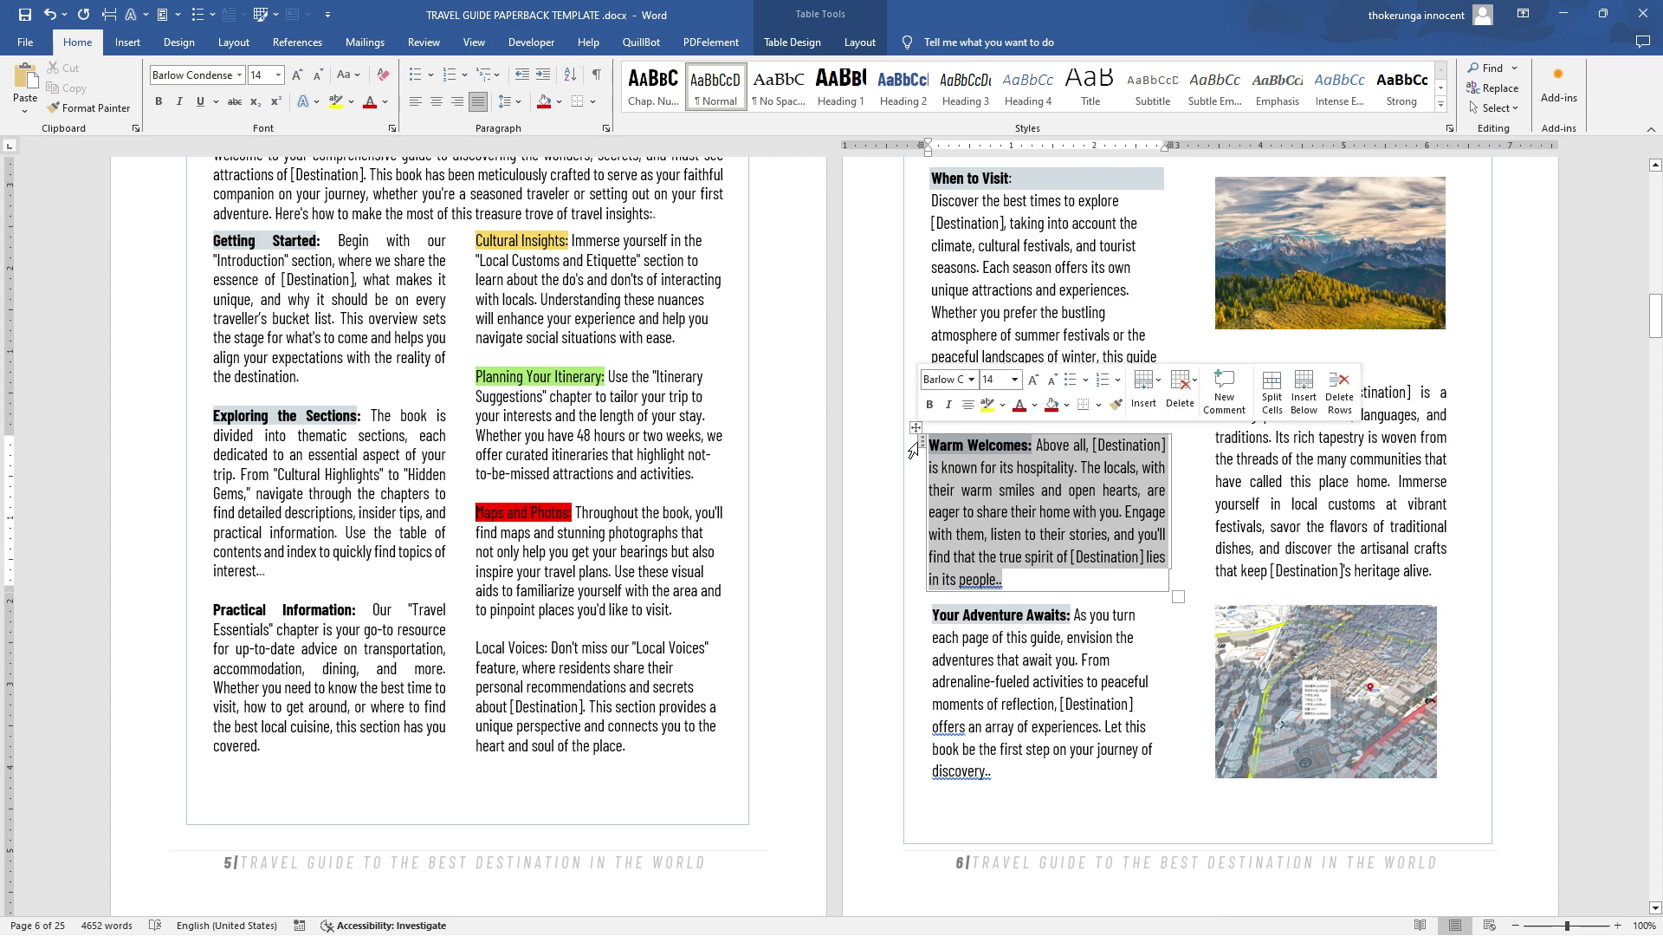
click(558, 102)
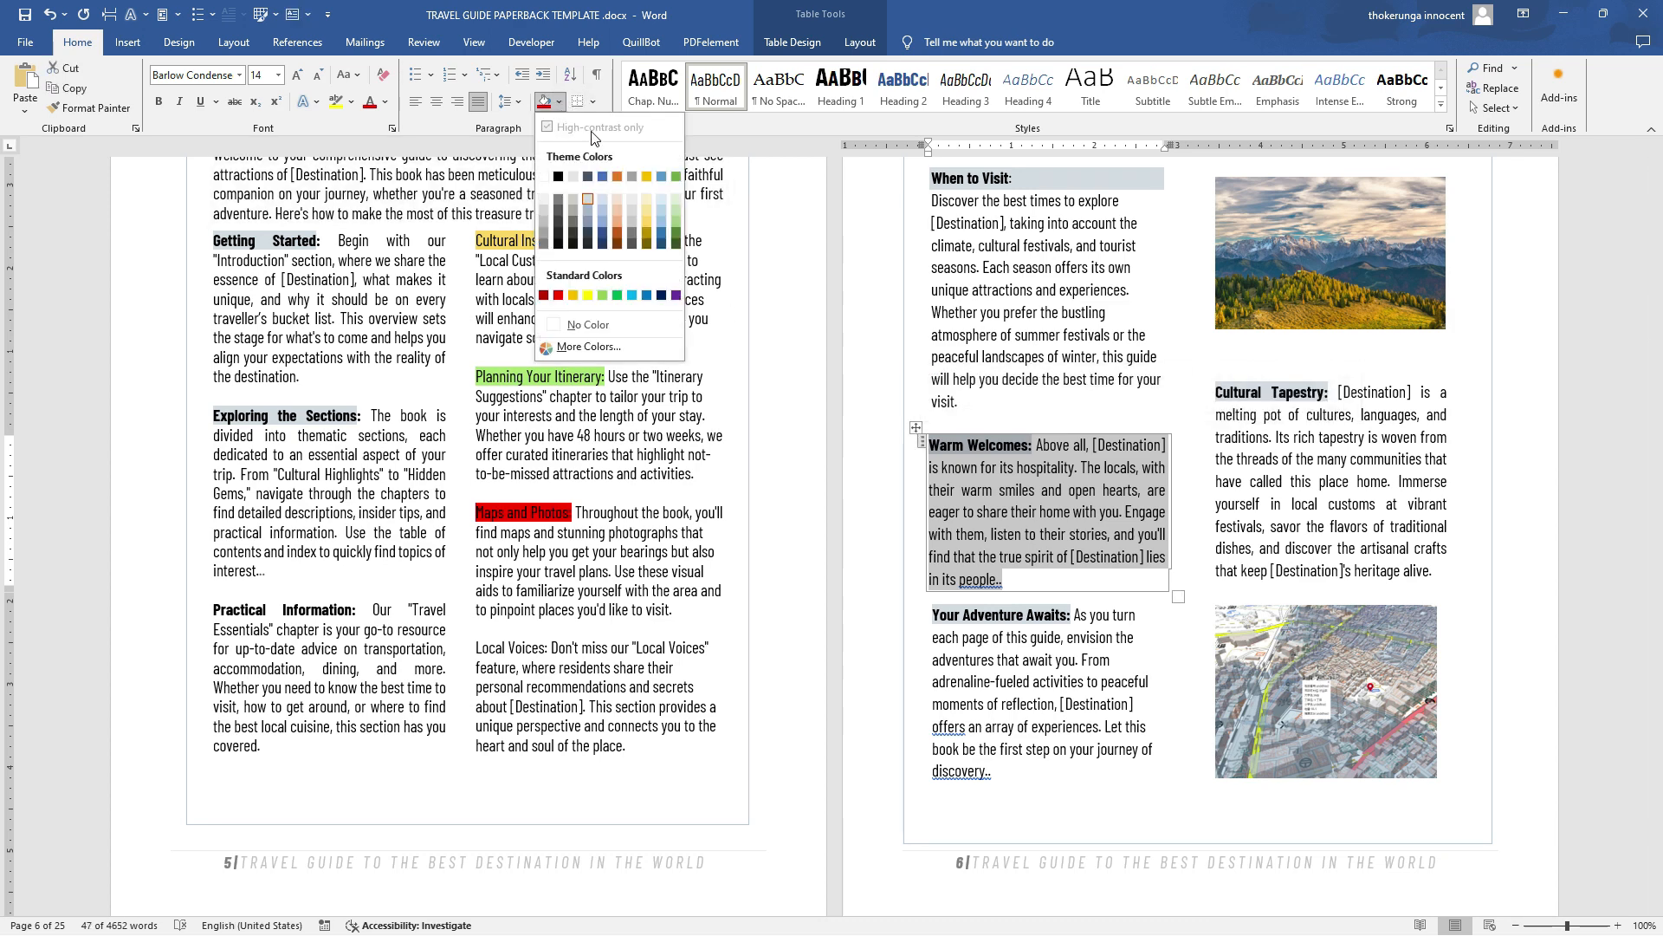
click(647, 208)
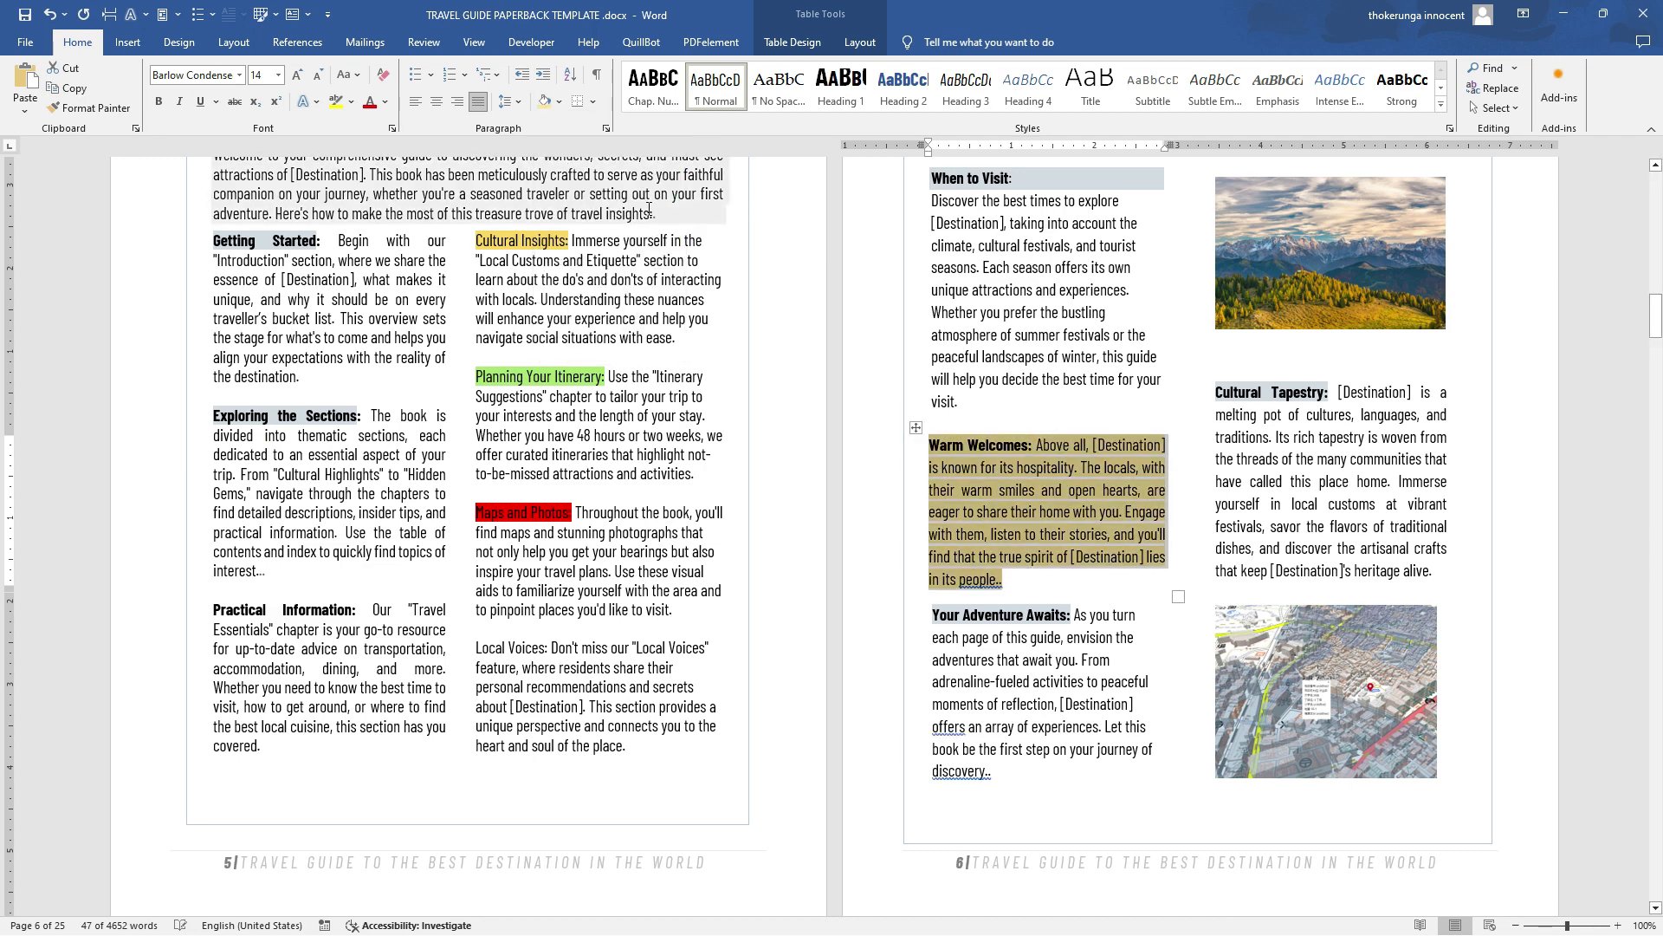
click(1166, 717)
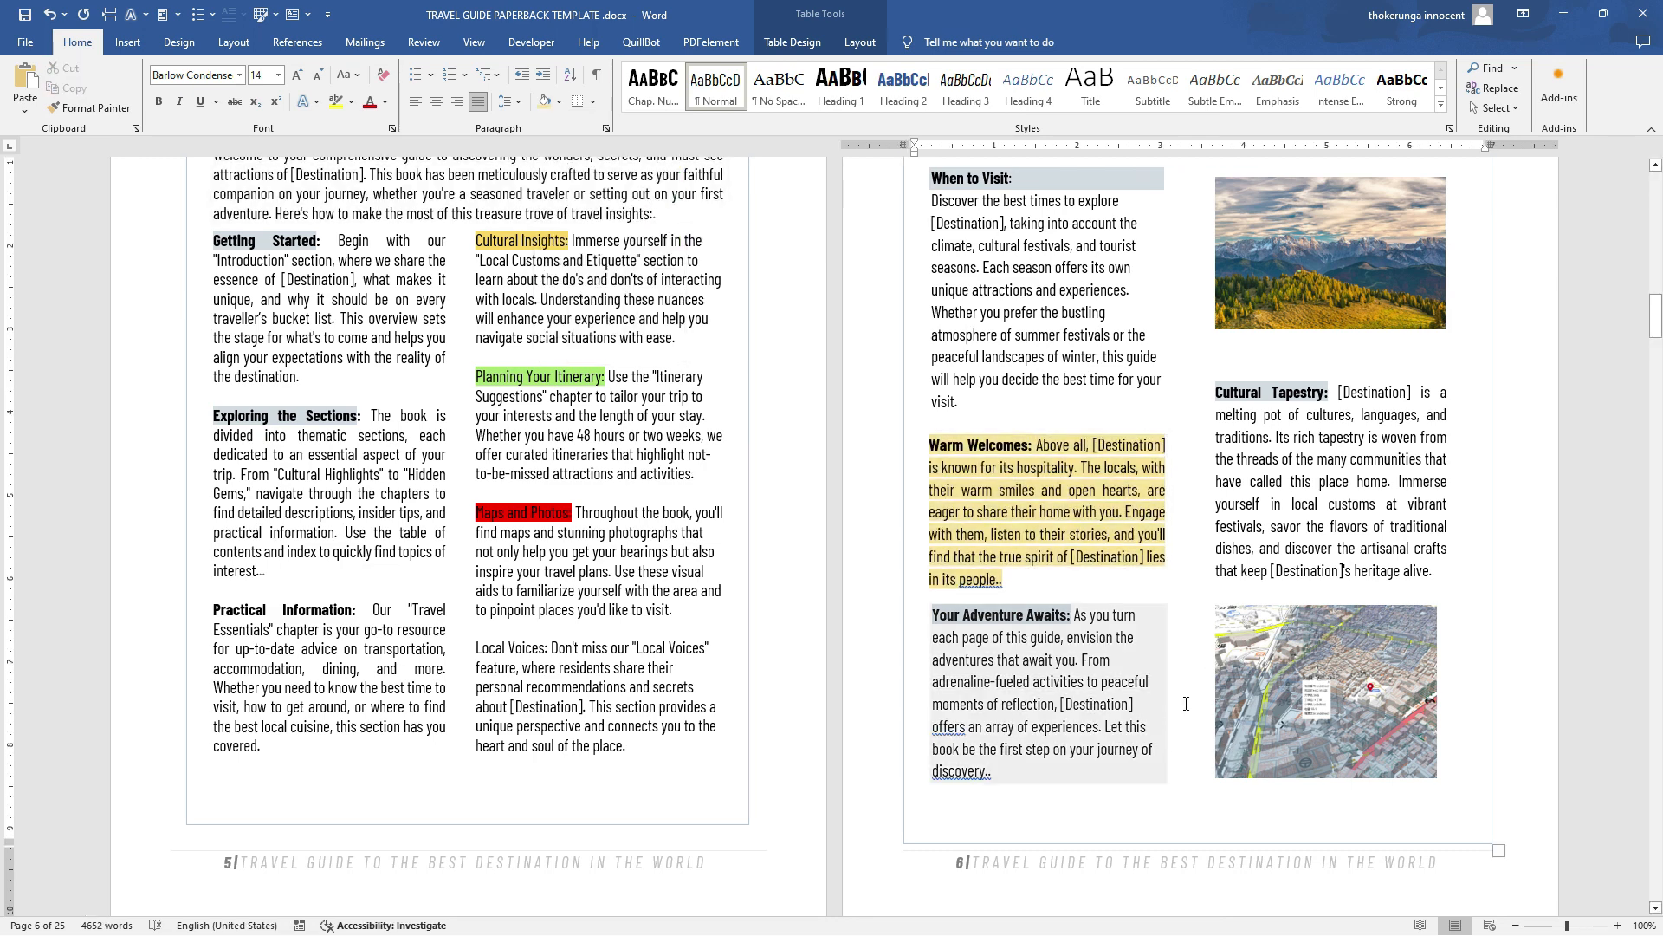
Look through the remaining template pages, from A Brief History of [Destination] to the General Continuation pages and the blank last page
scroll(1186, 703, down, 3)
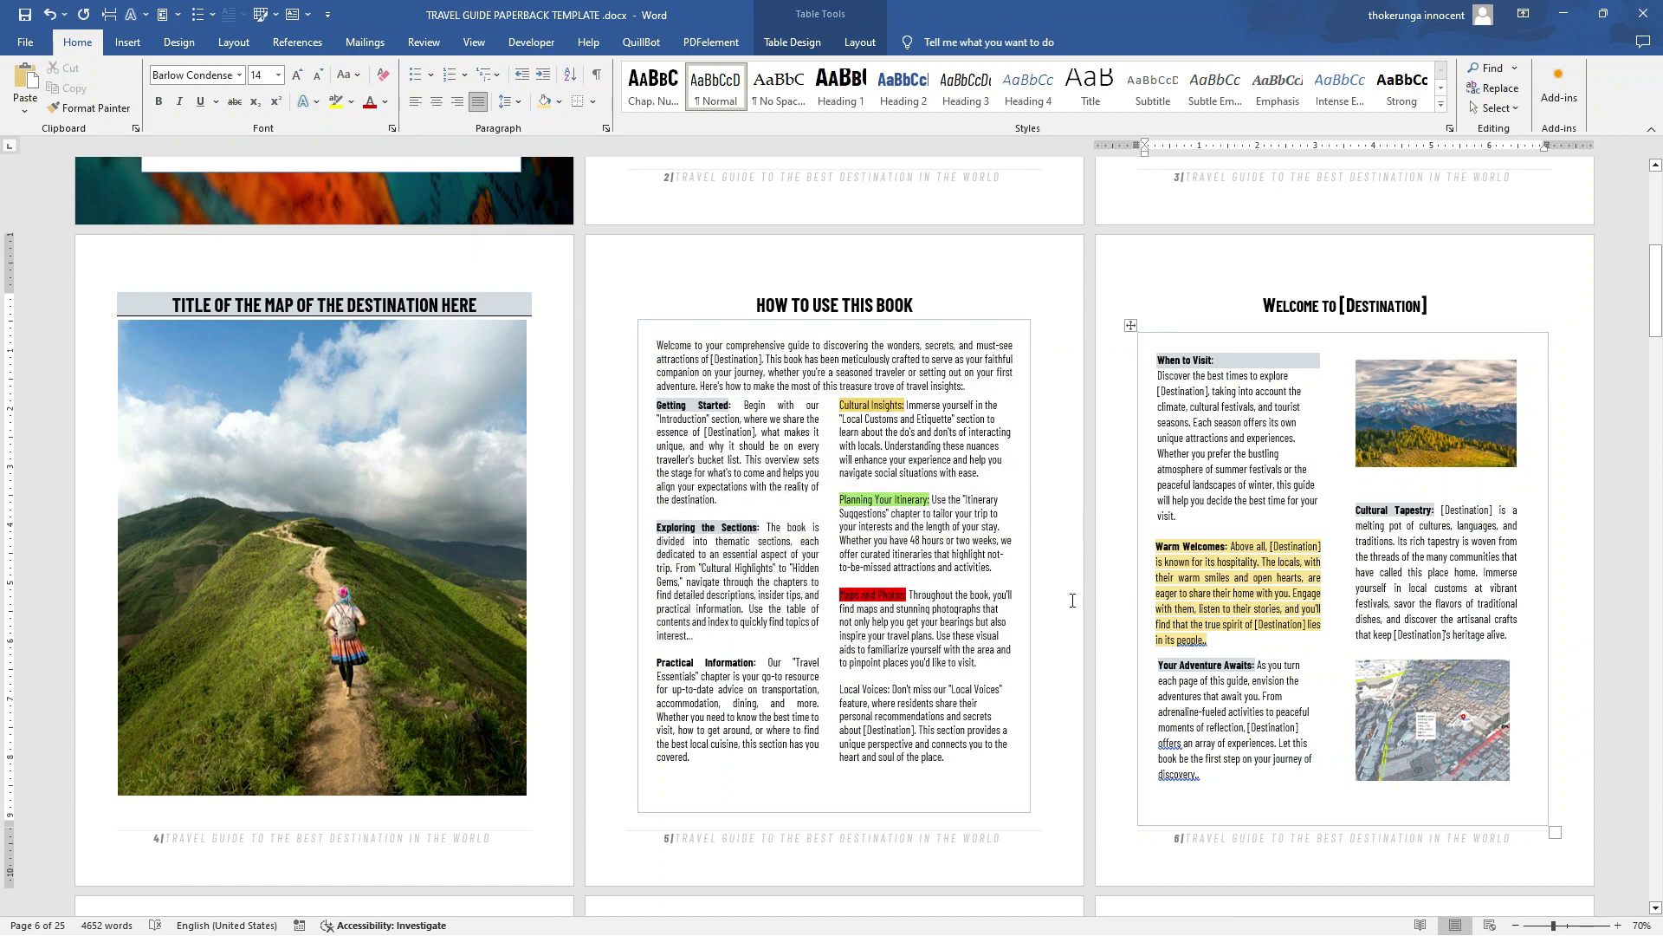
scroll(1072, 601, down, 8)
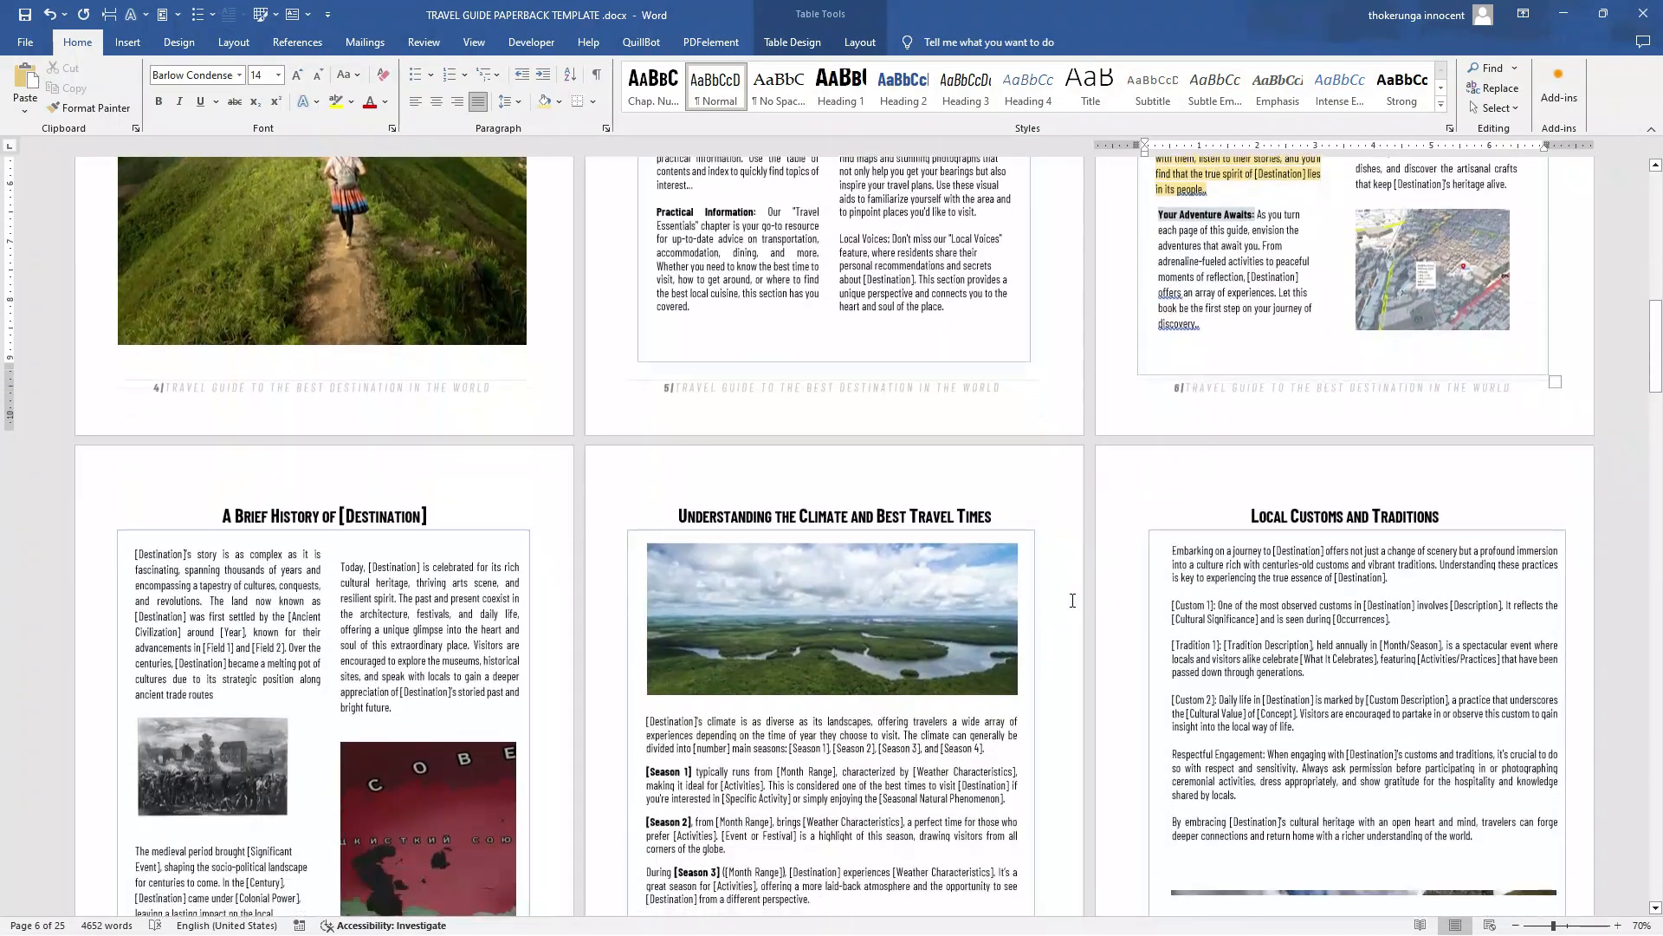
scroll(1073, 600, down, 8)
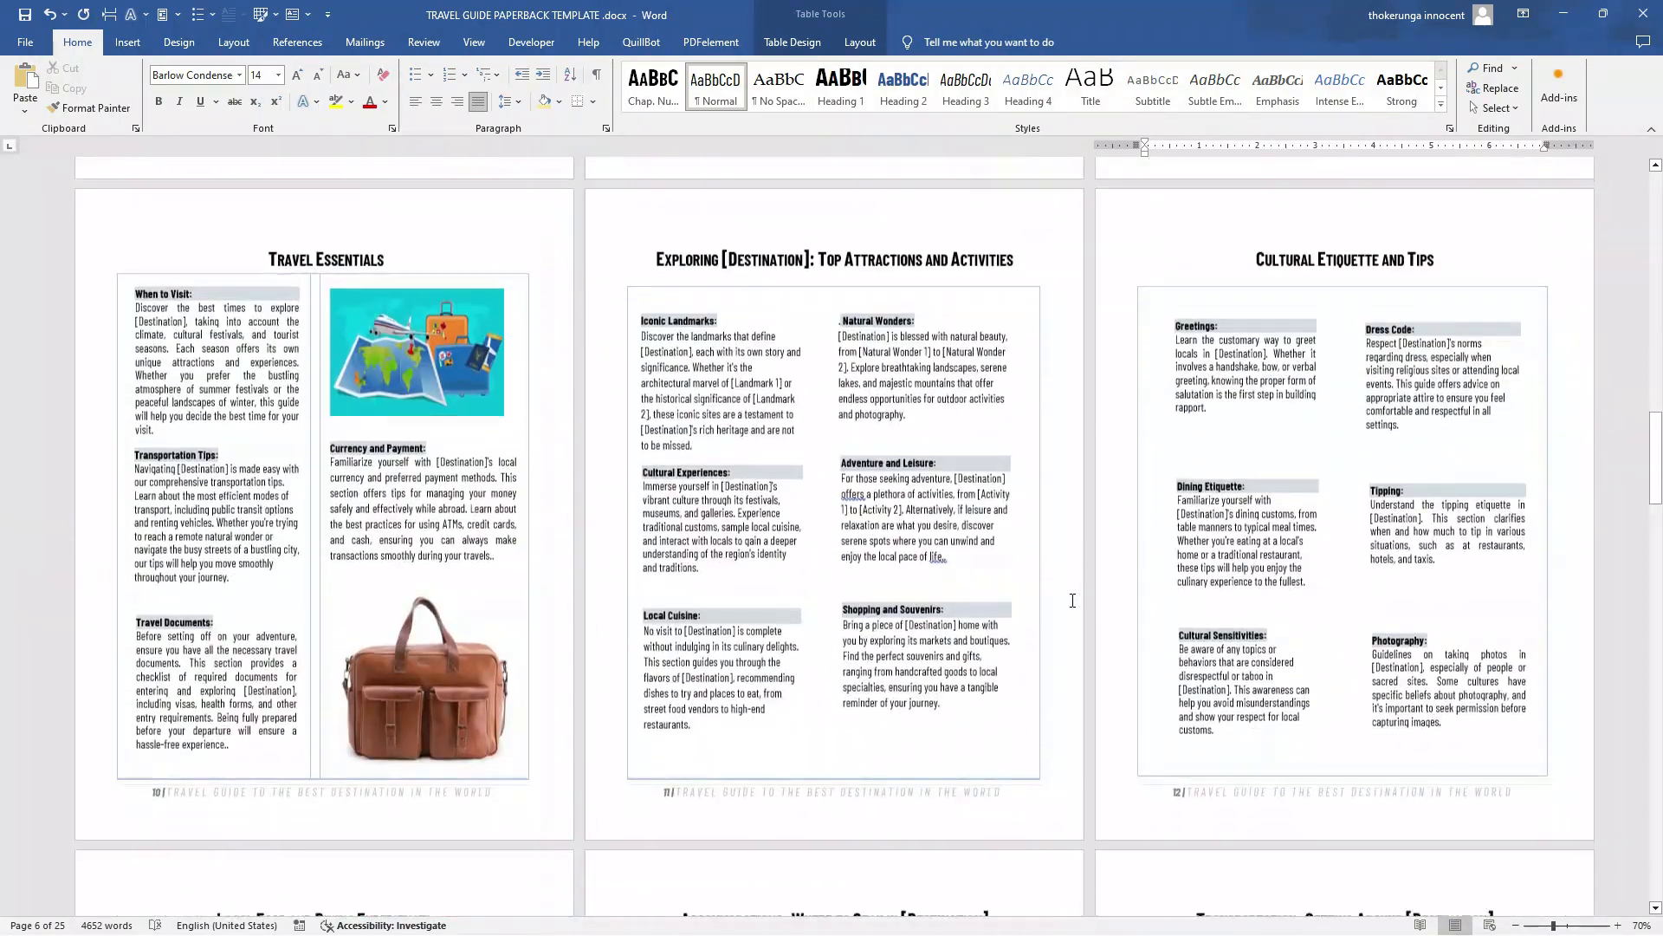
scroll(1072, 600, down, 8)
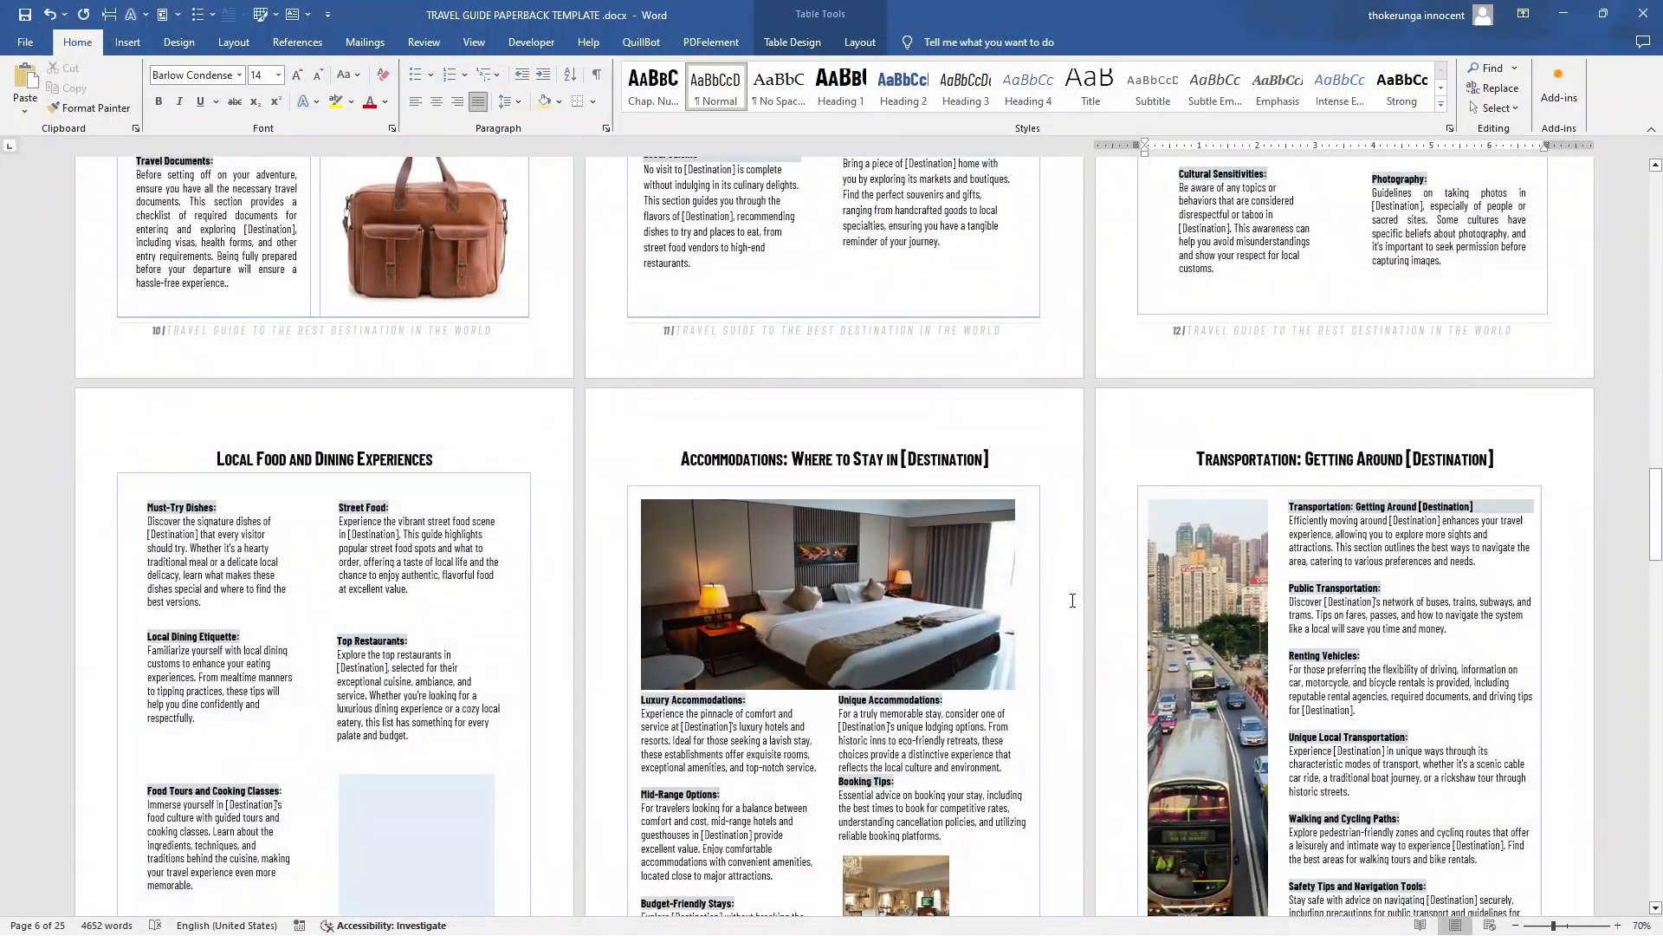
scroll(1072, 601, down, 8)
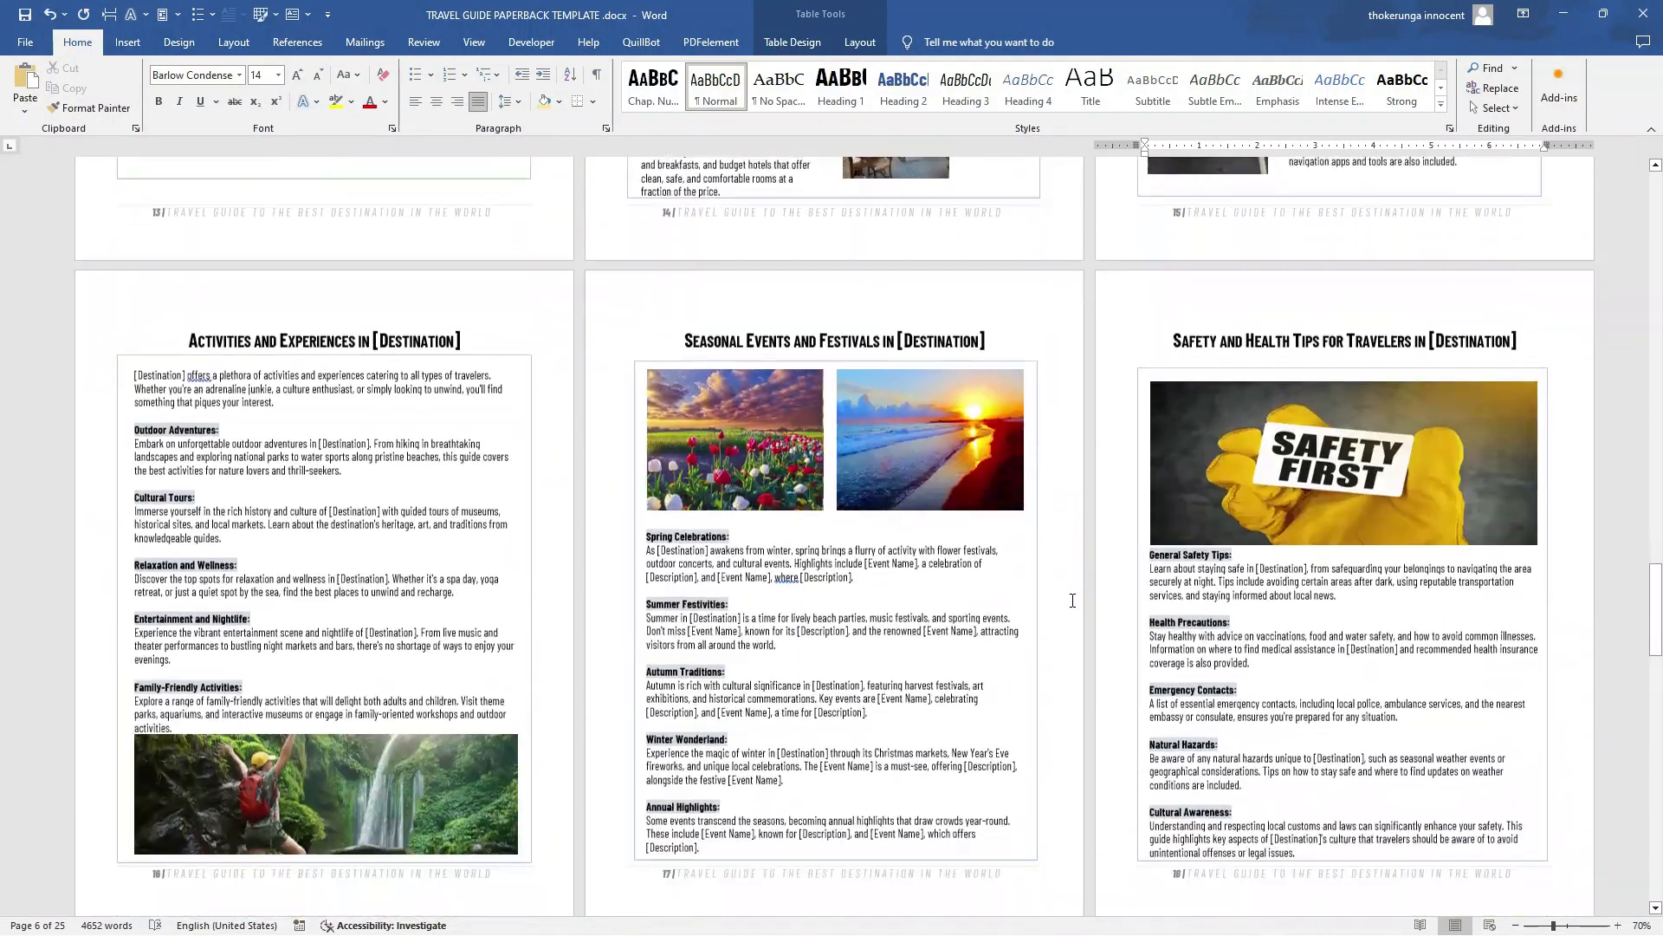
scroll(1072, 601, down, 3)
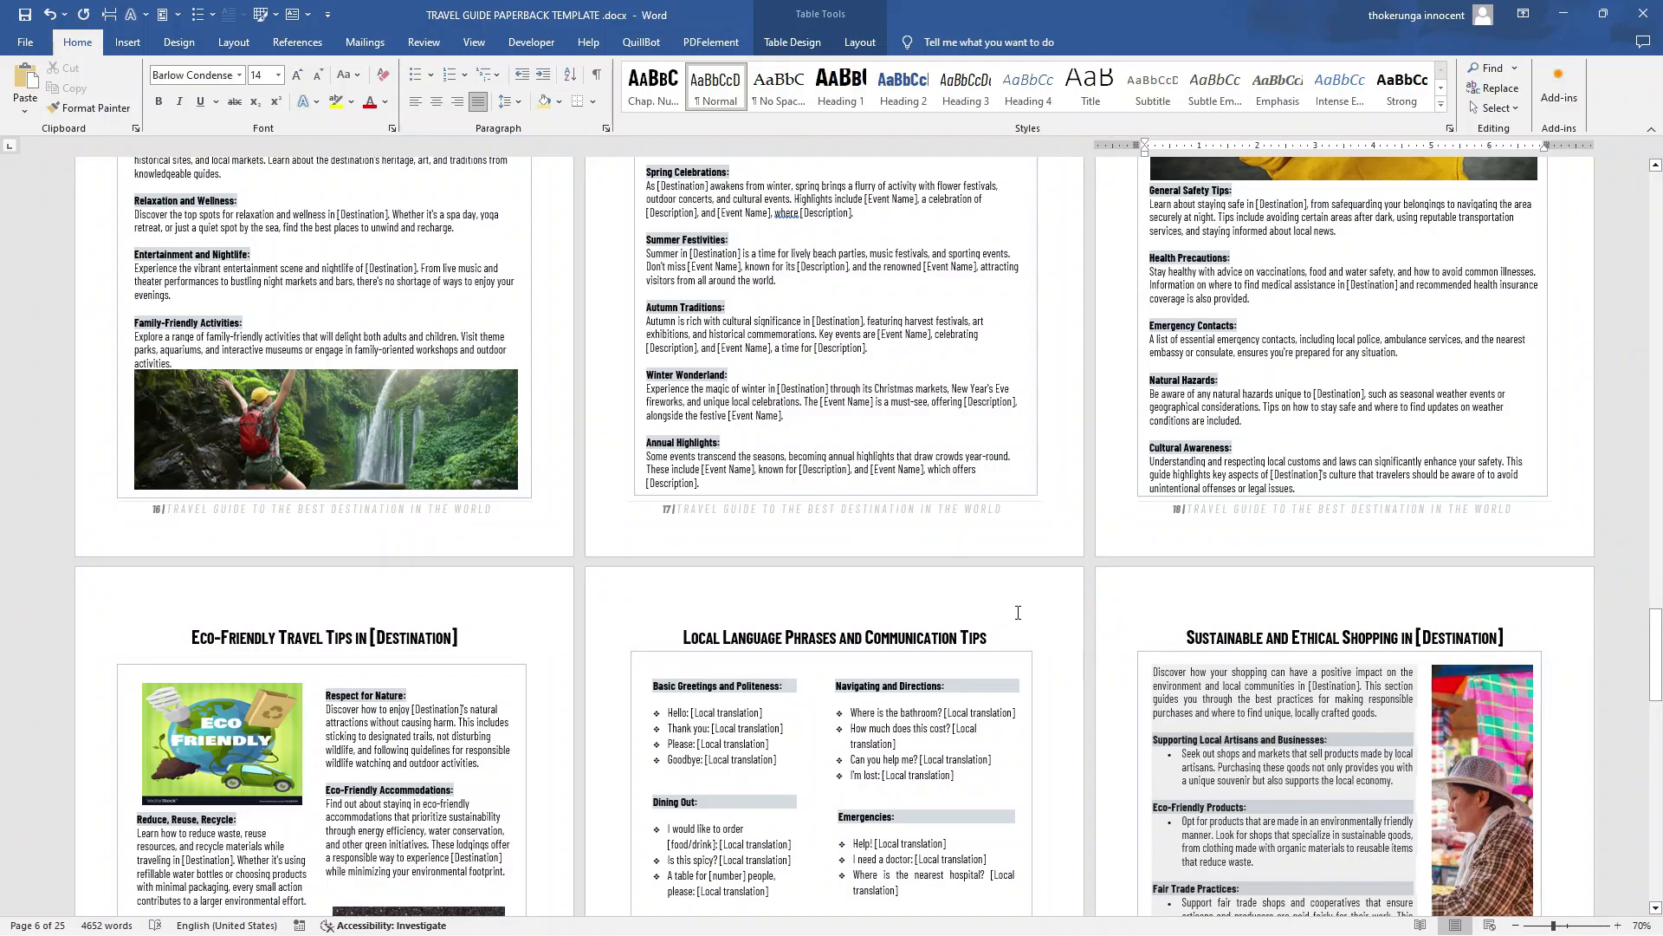
scroll(1018, 613, down, 8)
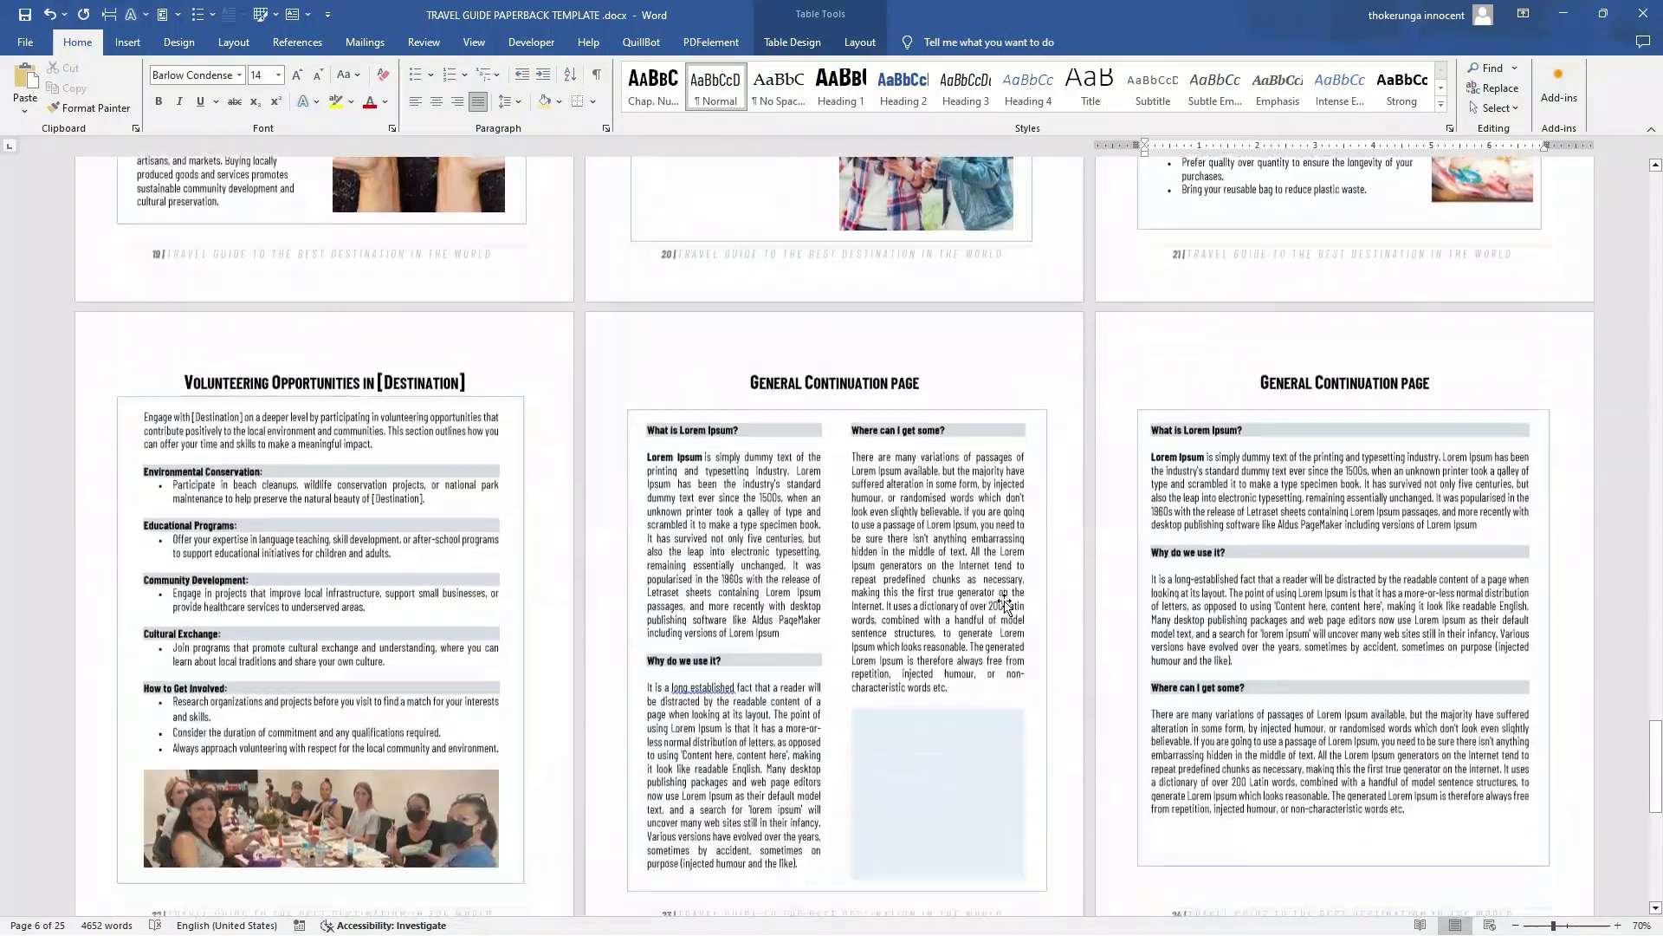
scroll(1005, 603, down, 3)
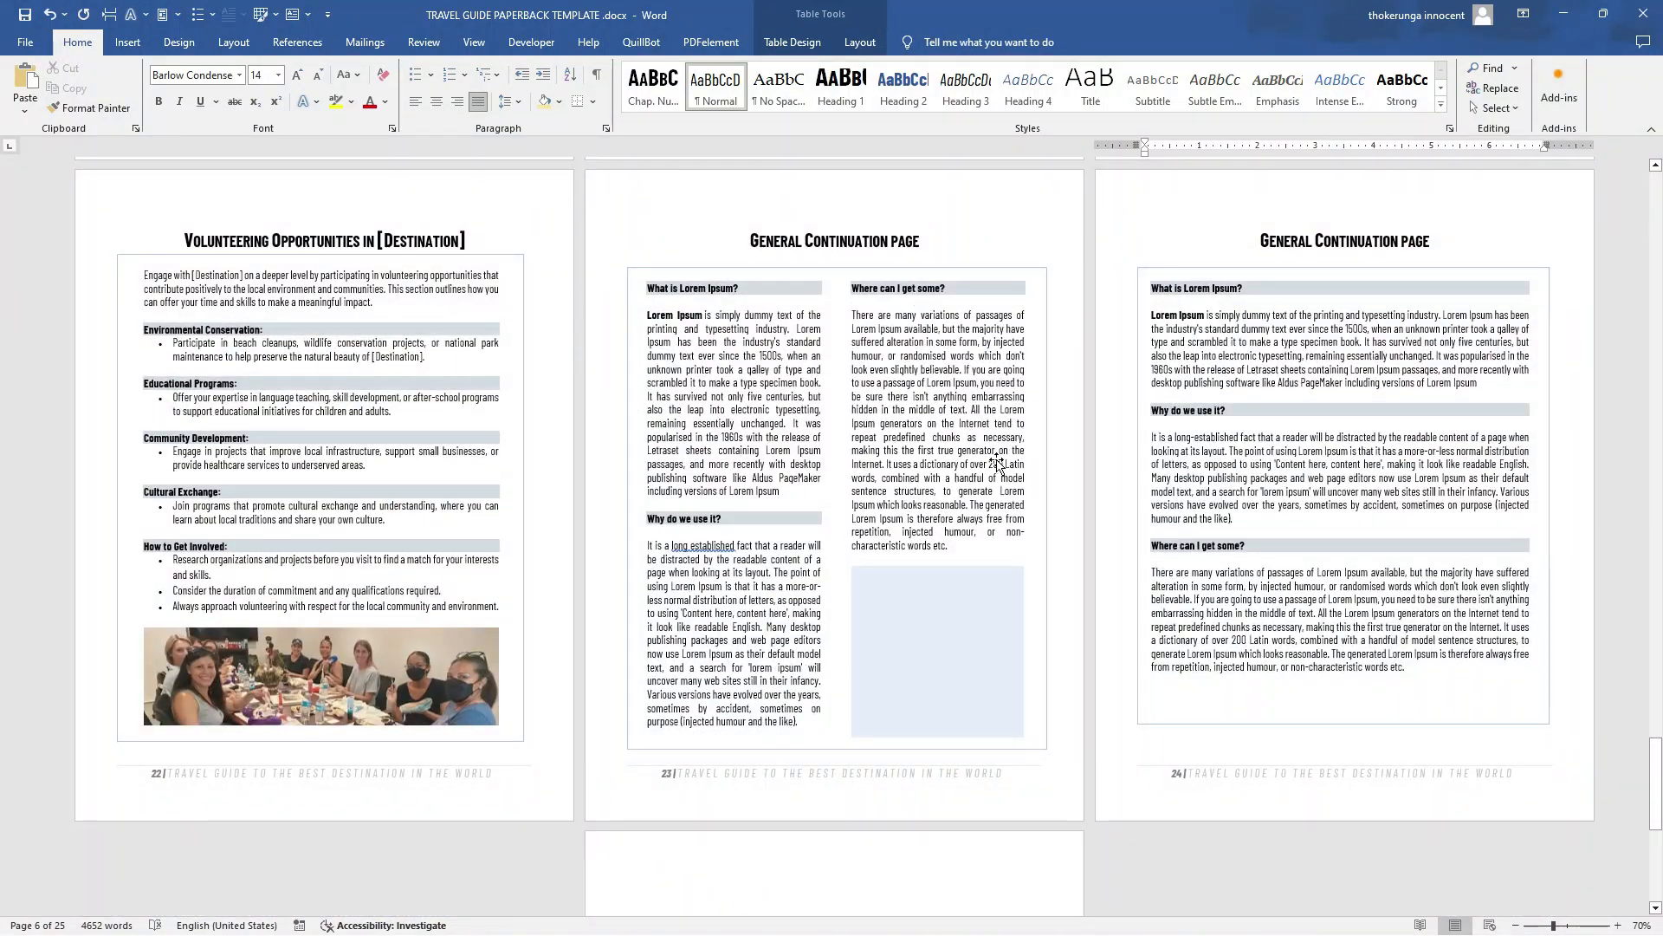
scroll(996, 465, down, 8)
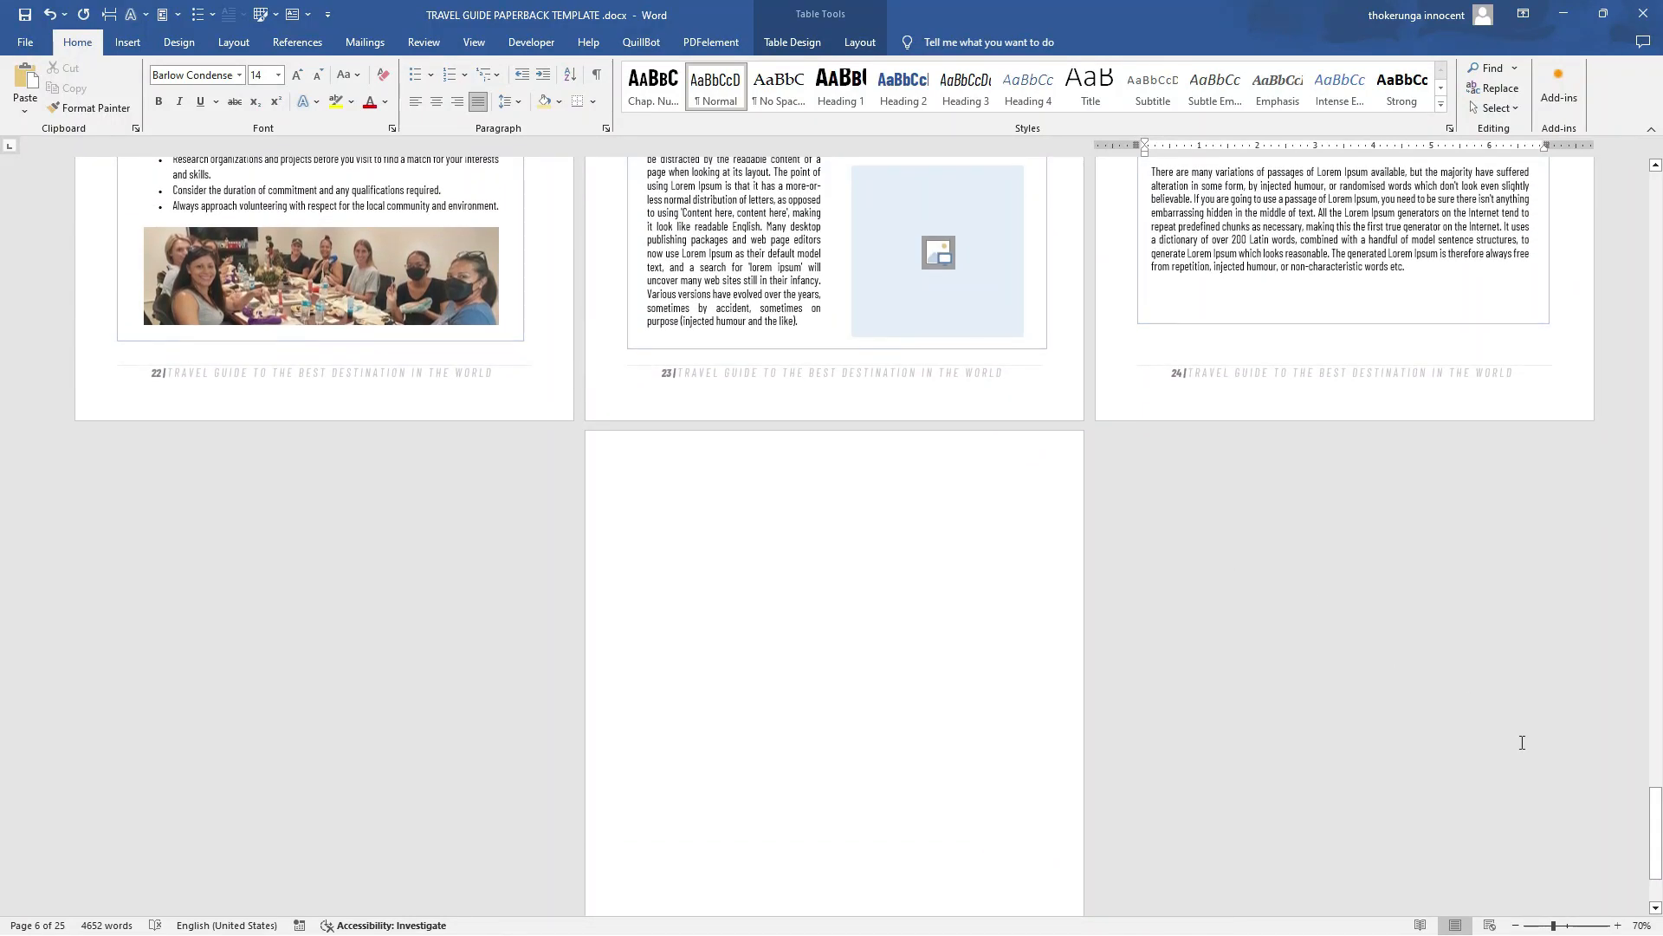
scroll(1333, 759, up, 5)
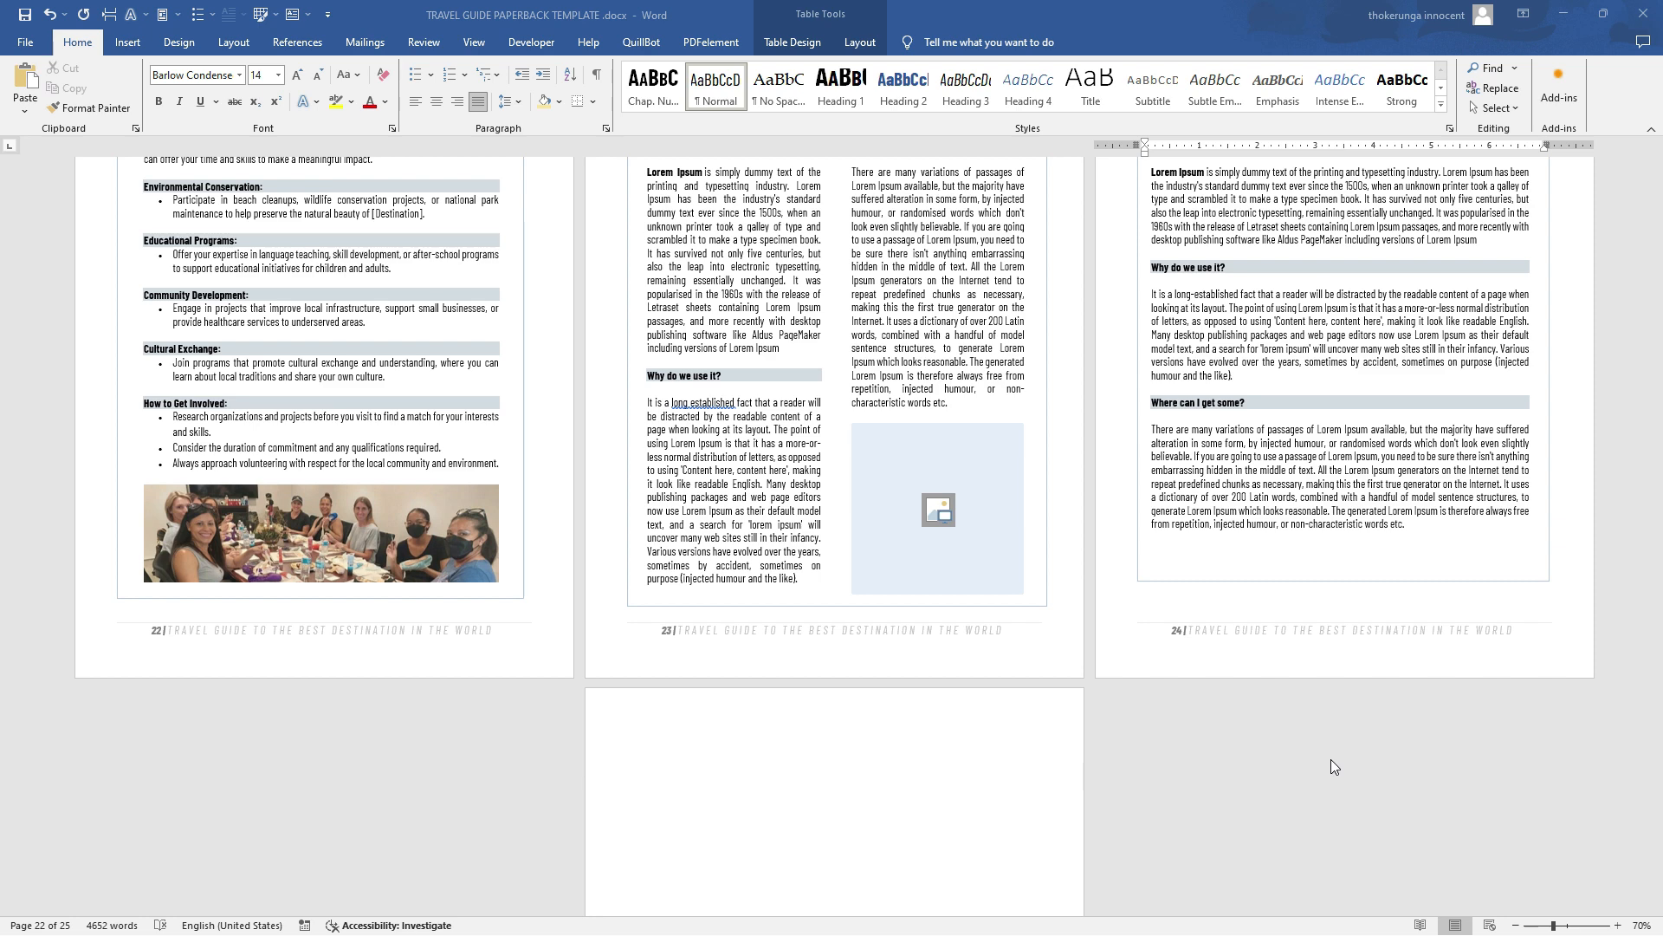
scroll(1217, 743, up, 3)
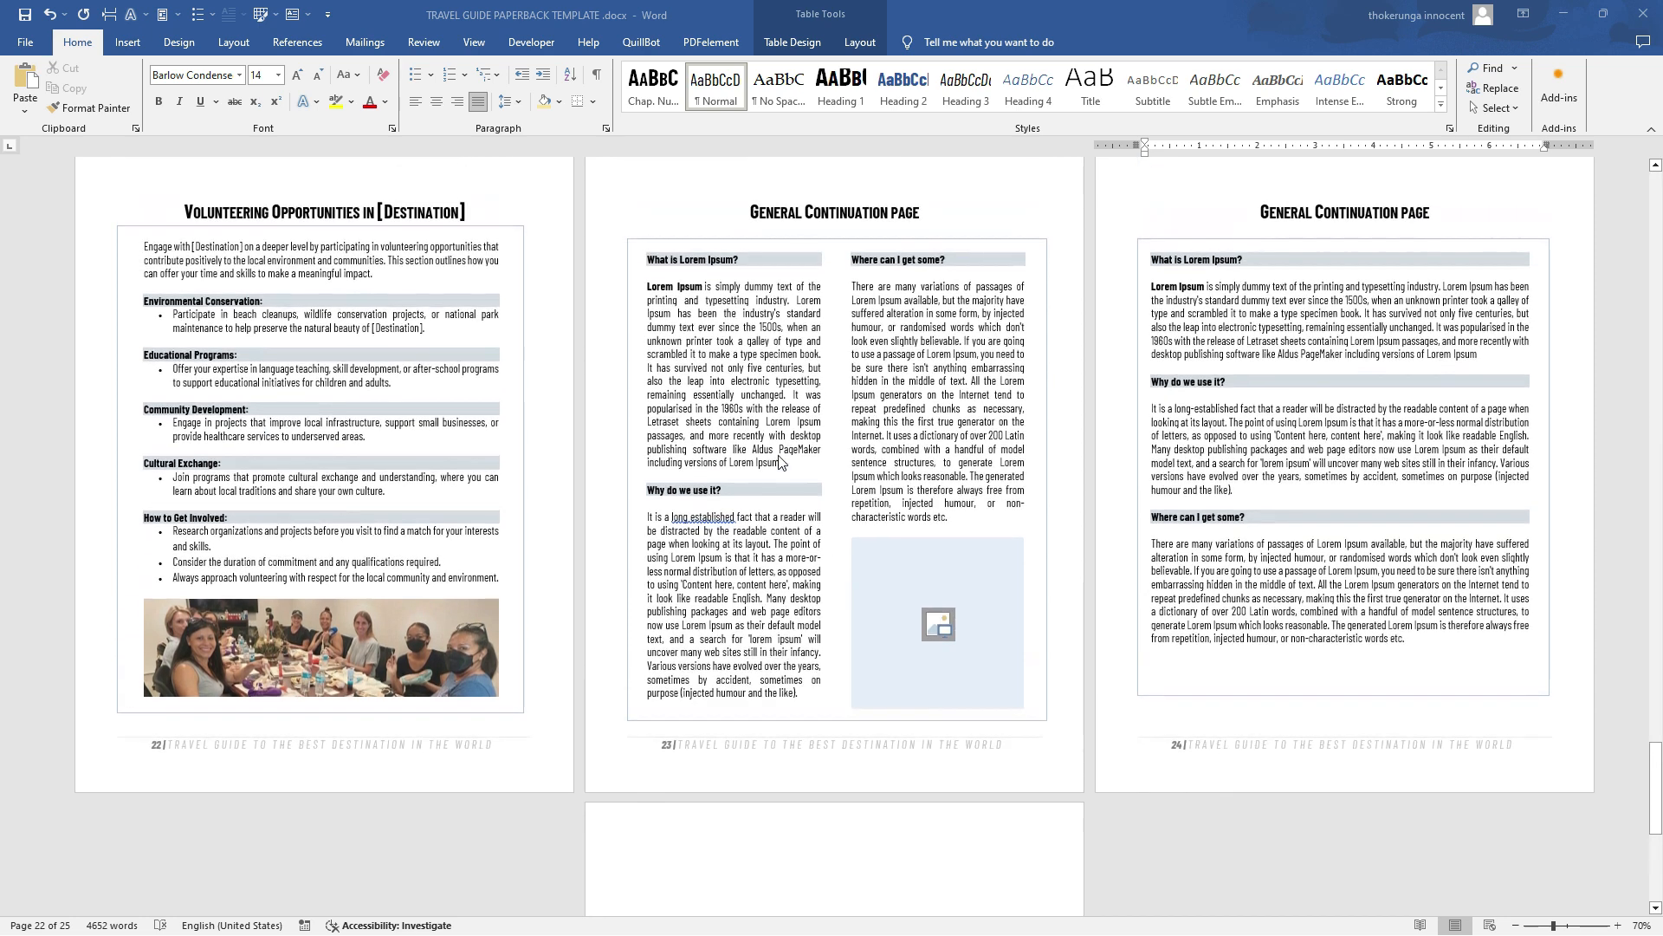
click(708, 289)
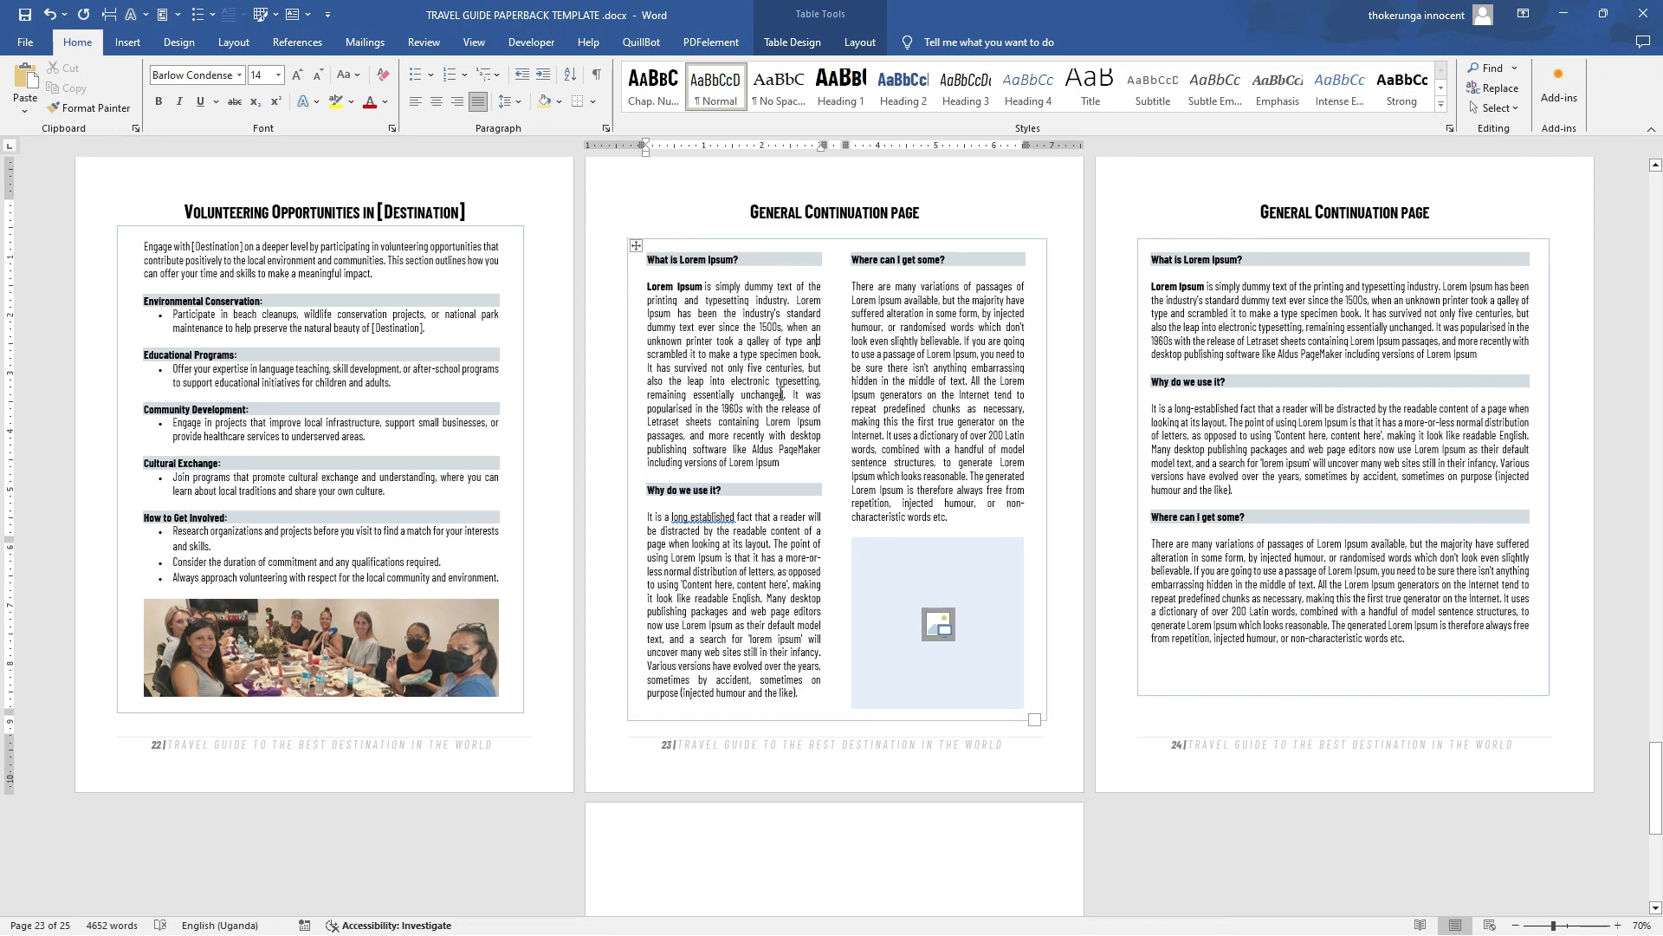
click(603, 312)
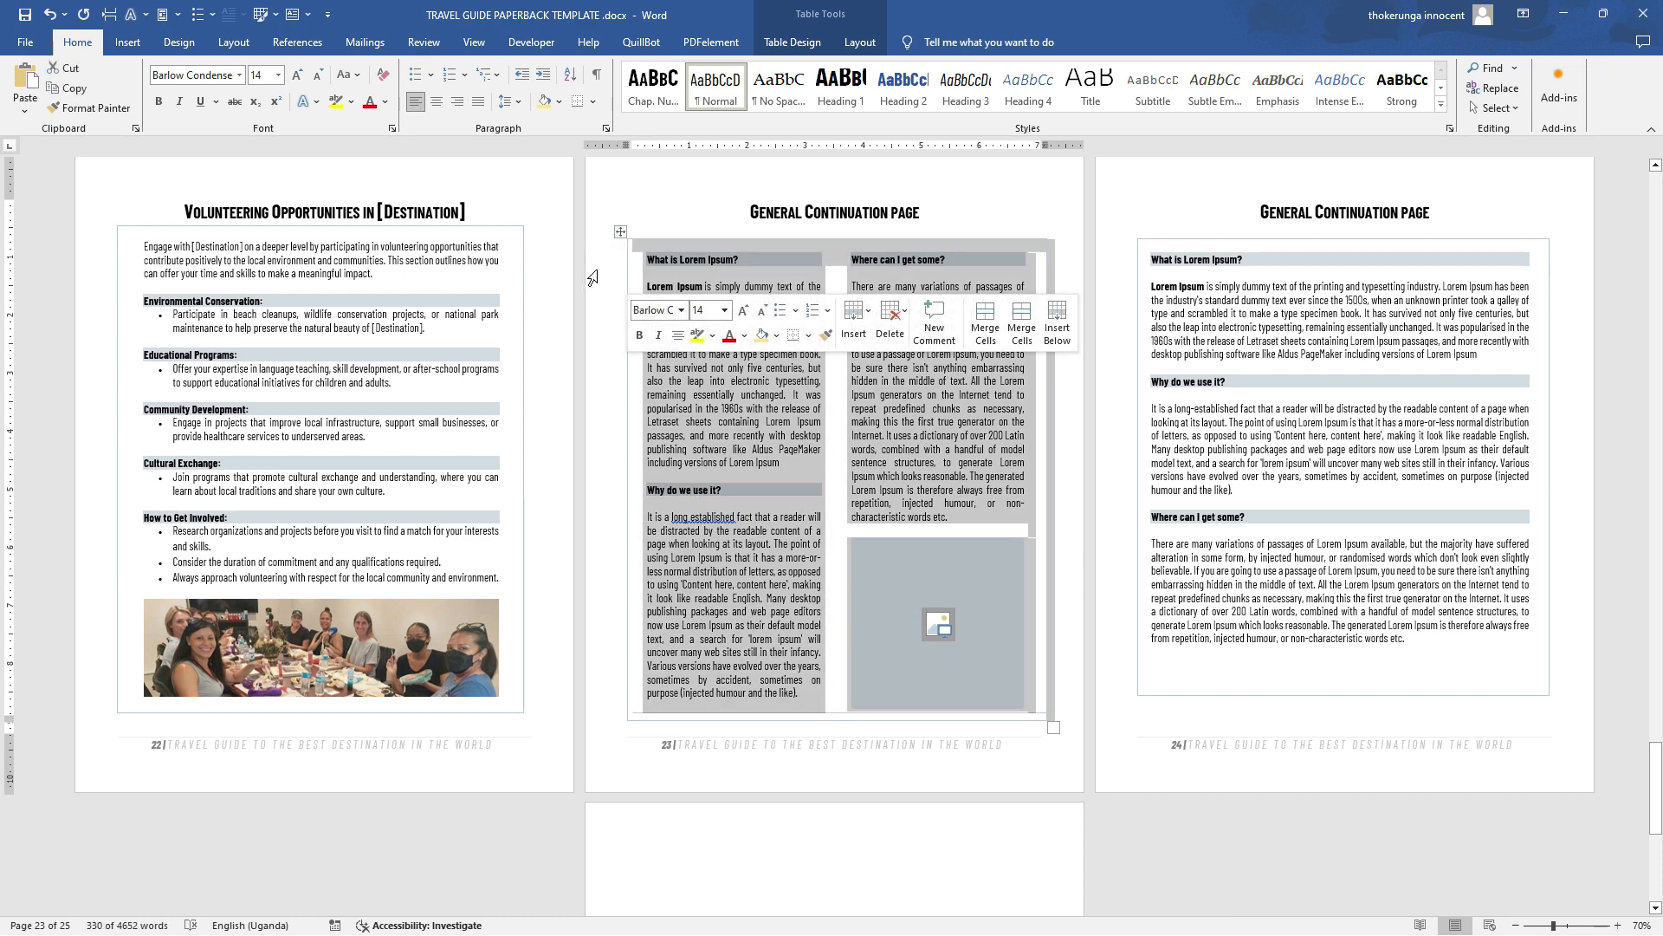
click(849, 445)
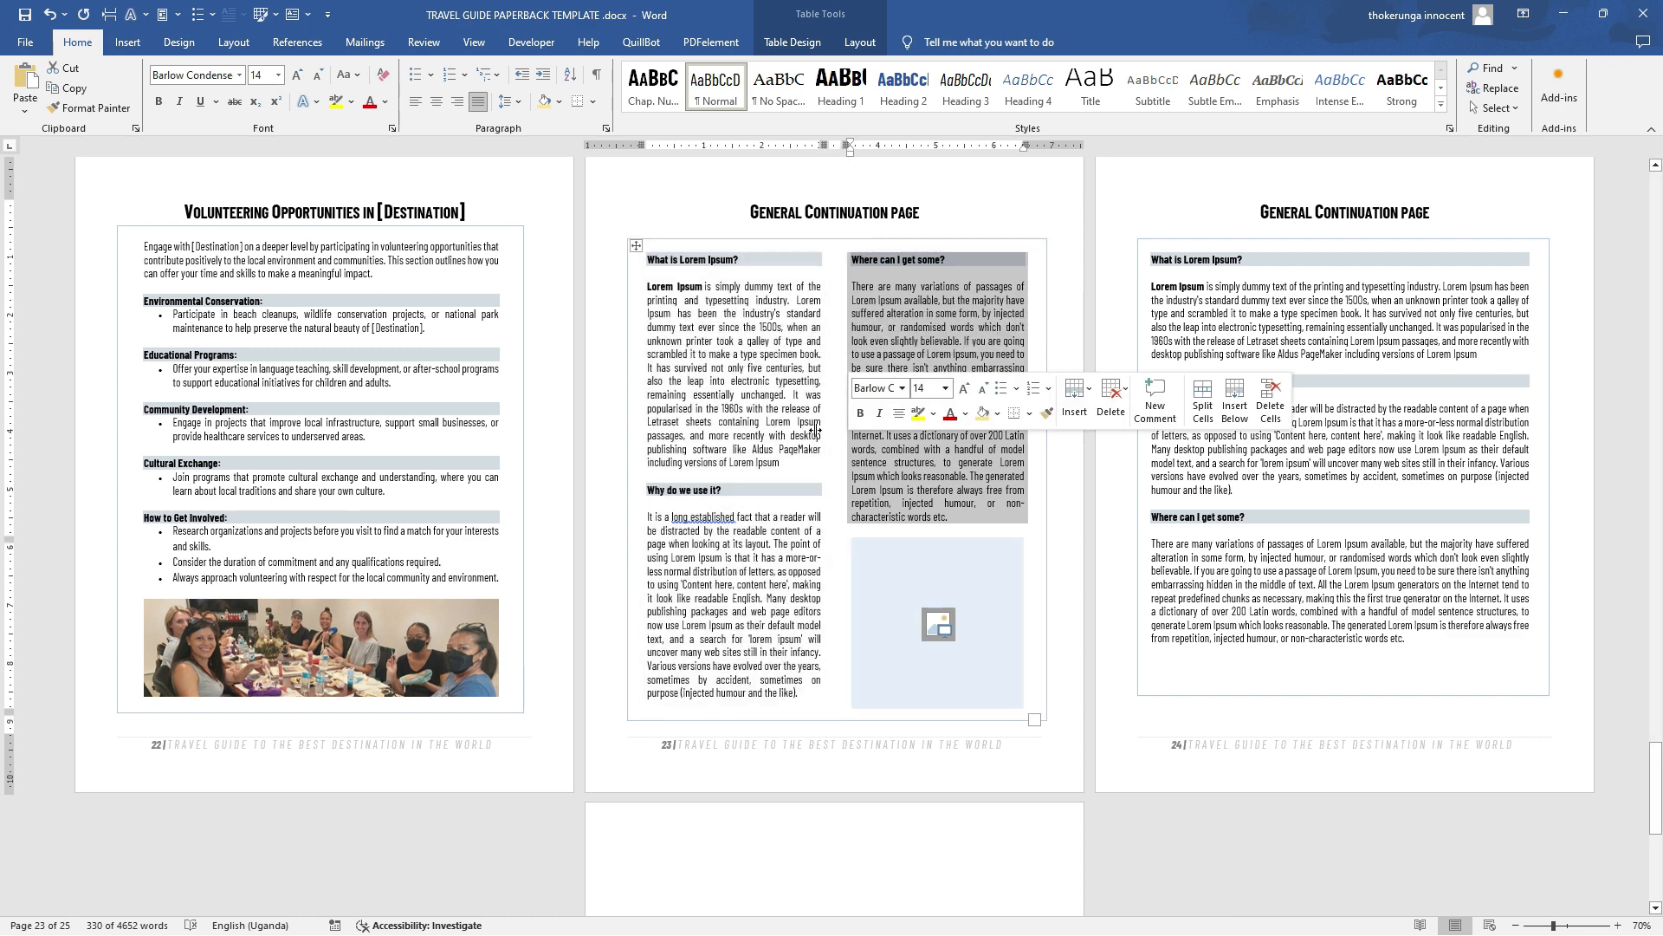
click(636, 245)
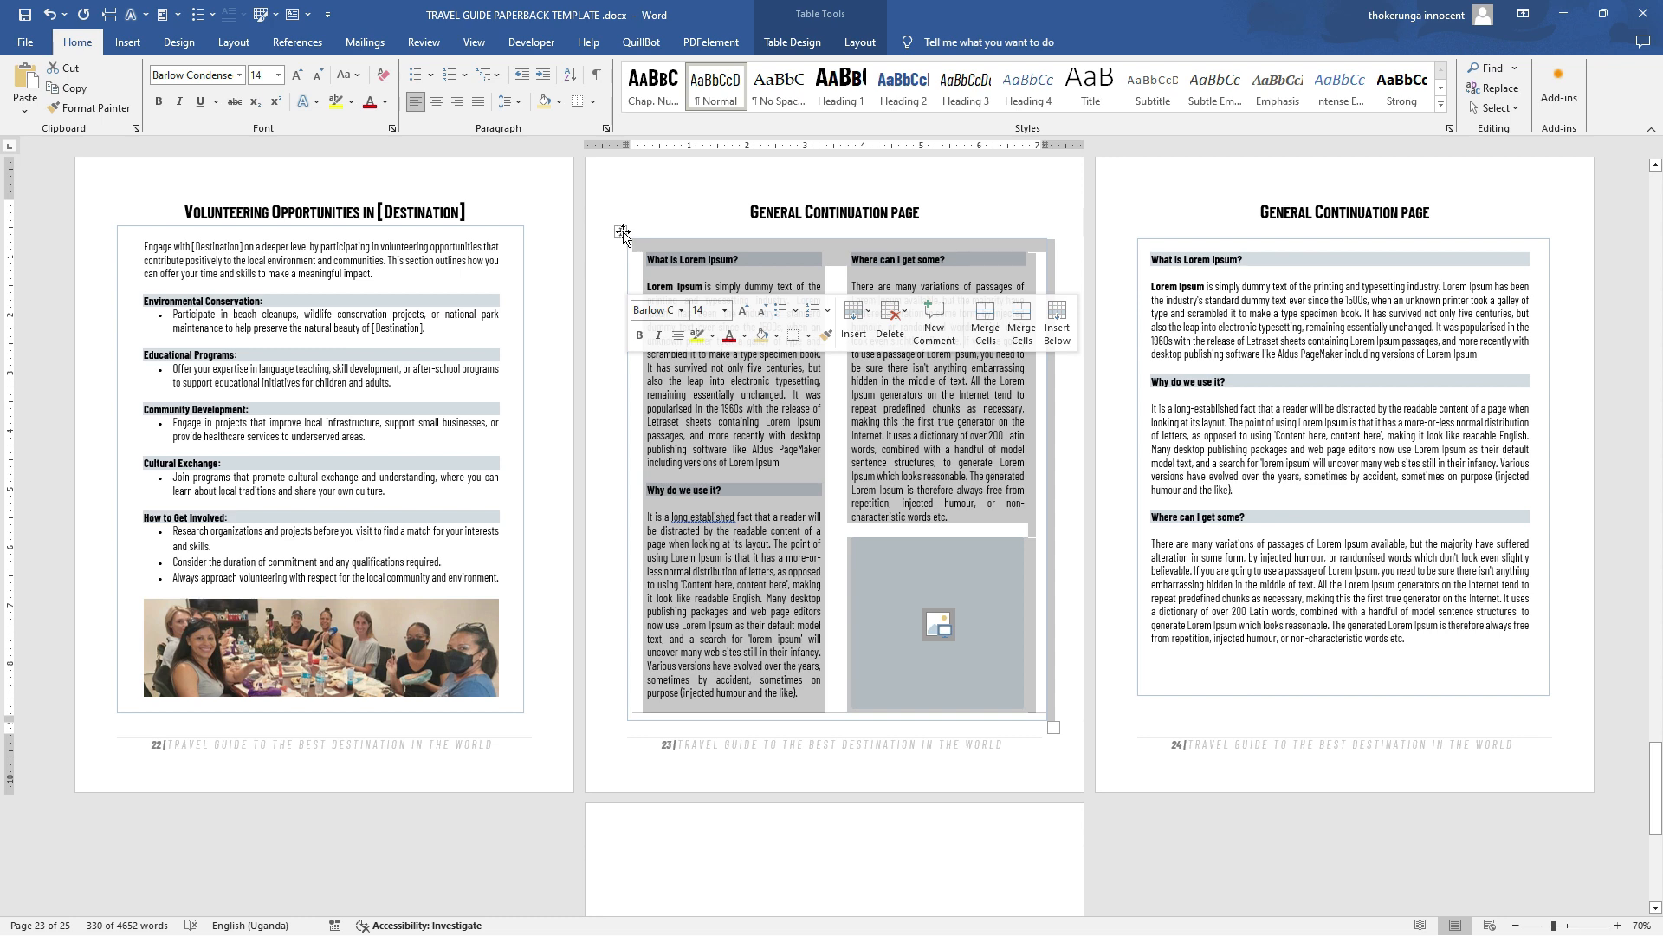
click(697, 260)
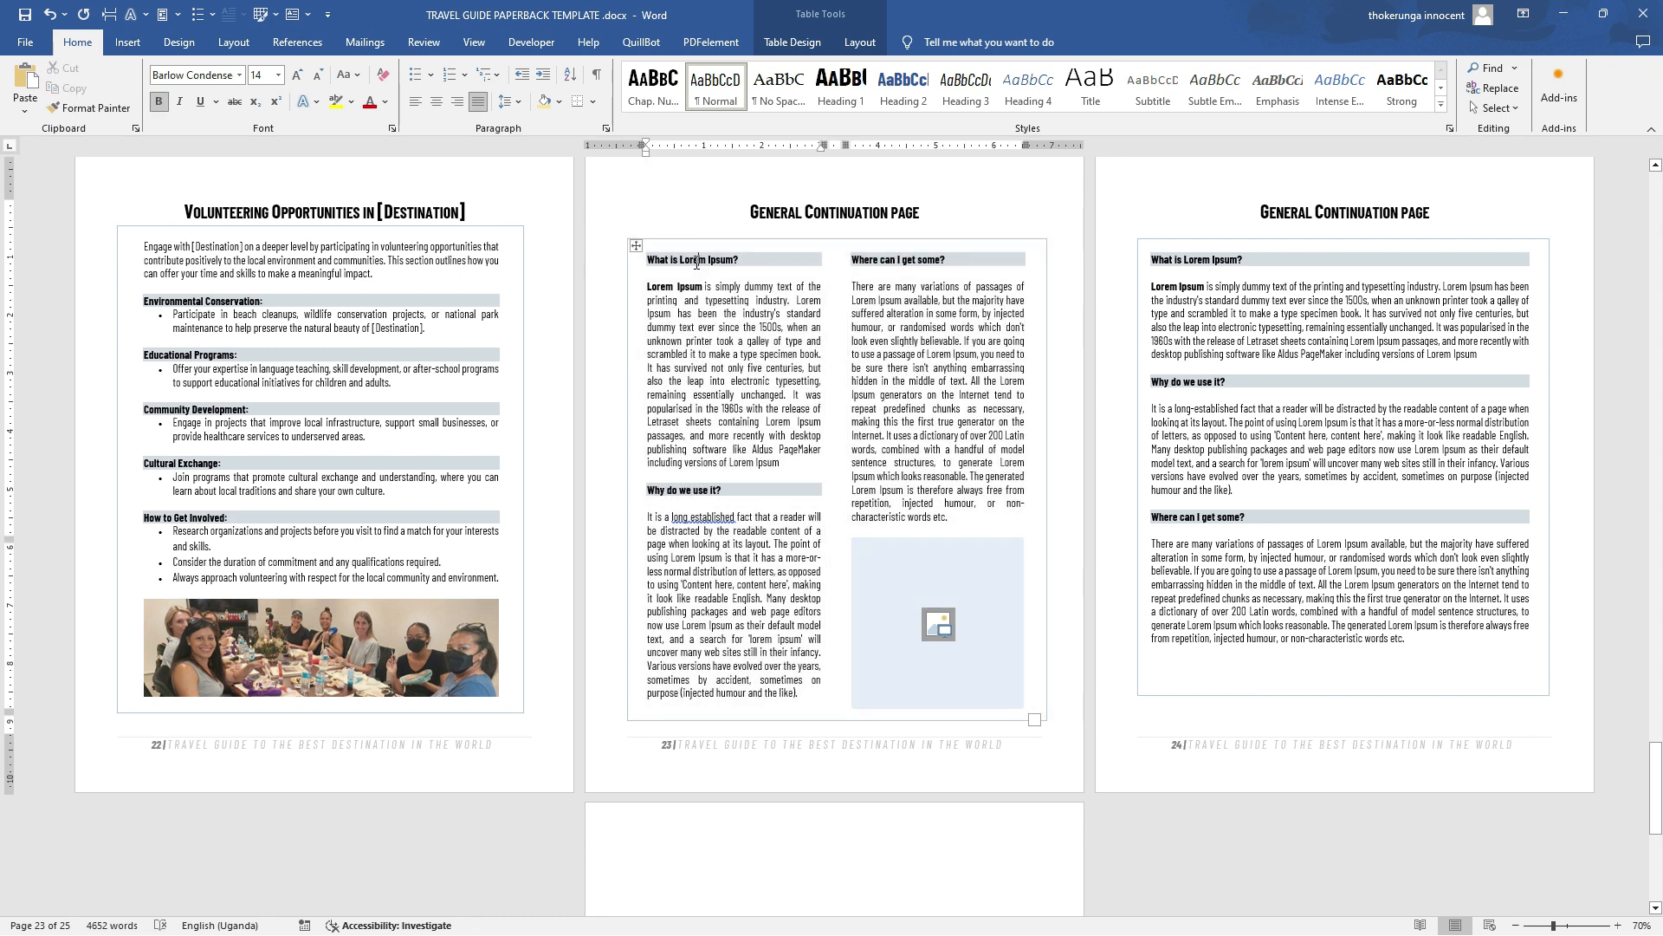
Copy the "General Continuation page" heading from page 23 and paste it onto the blank last page
drag(933, 210, 745, 213)
key(ctrl+c)
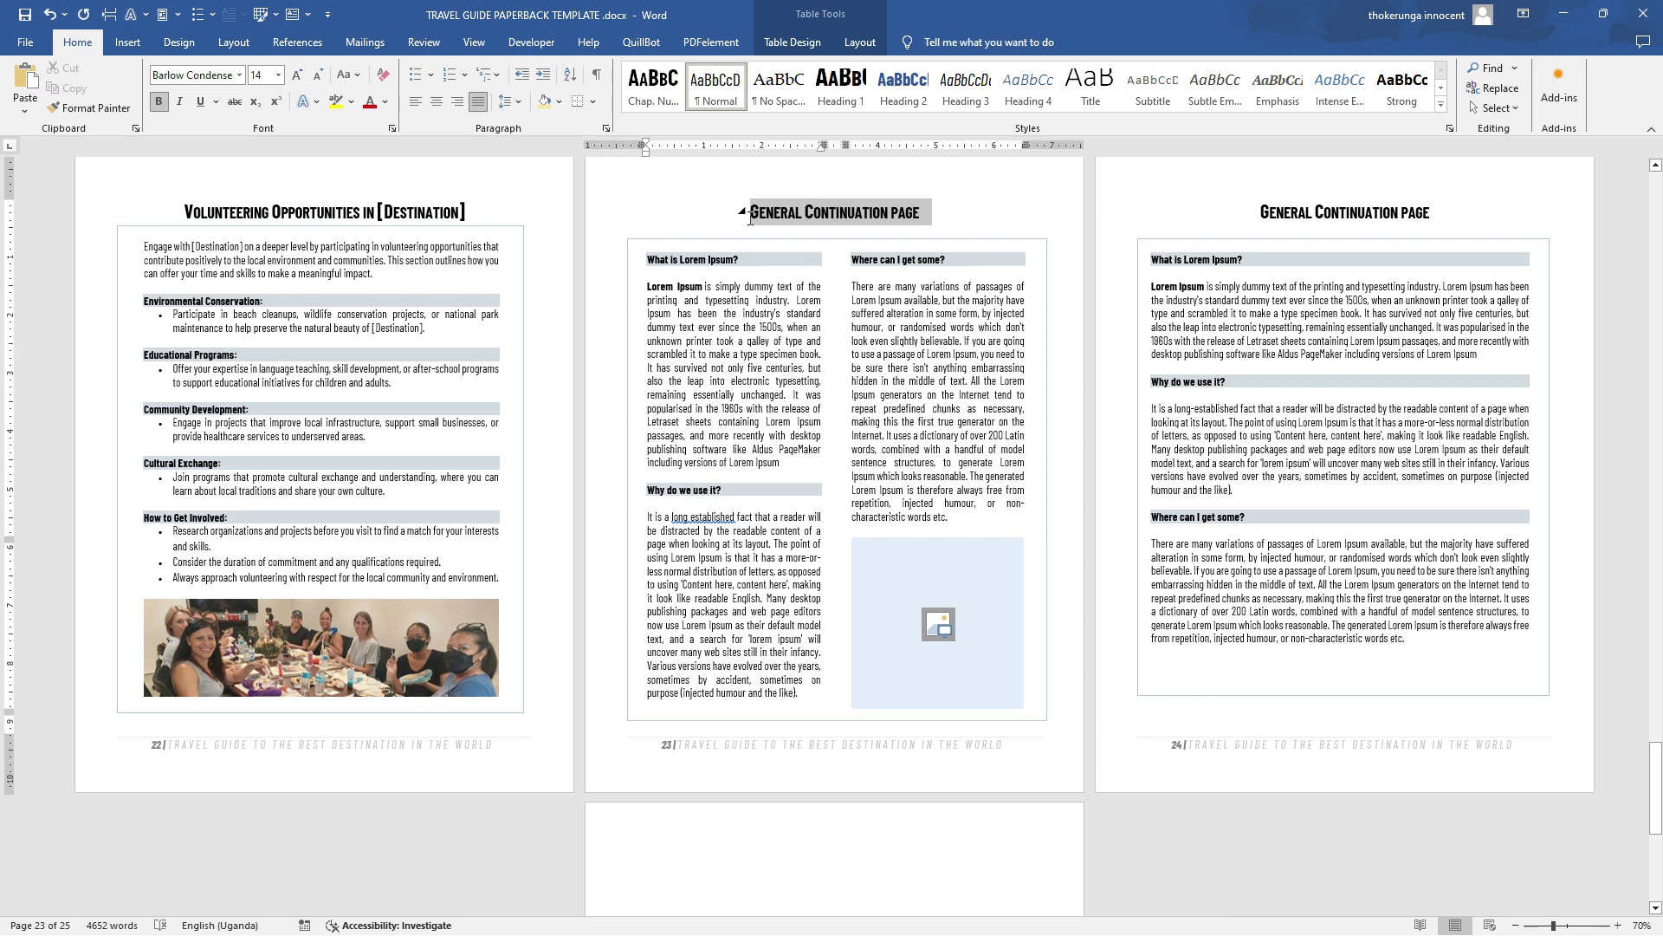
right_click(817, 216)
key(Escape)
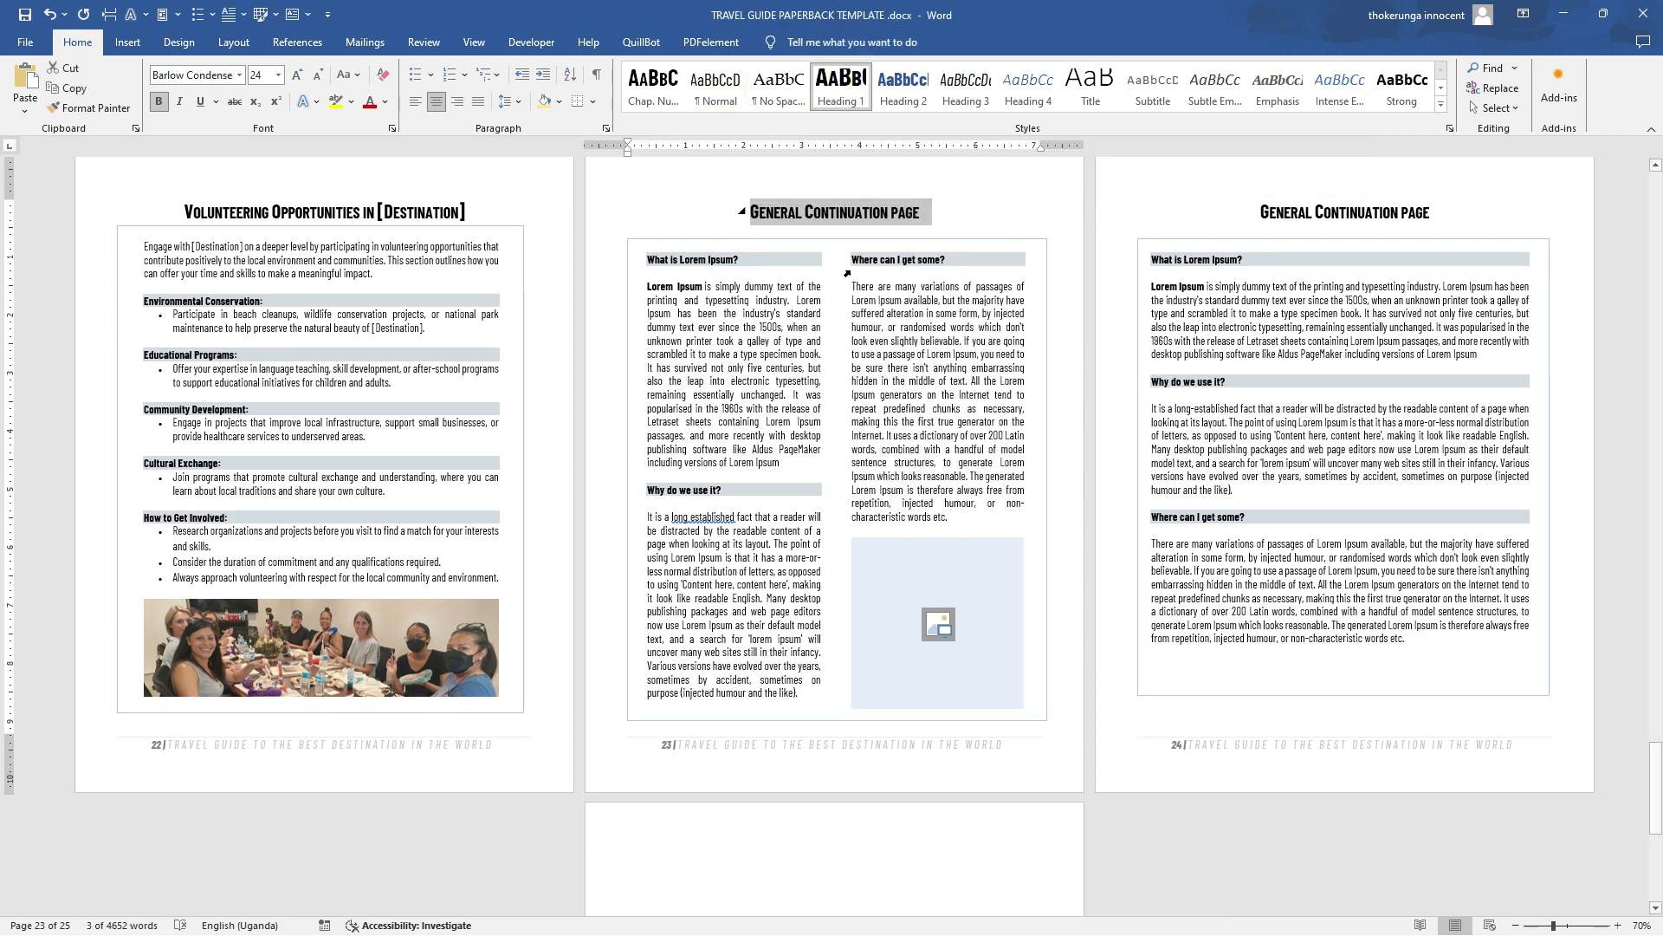
scroll(665, 520, down, 4)
click(679, 472)
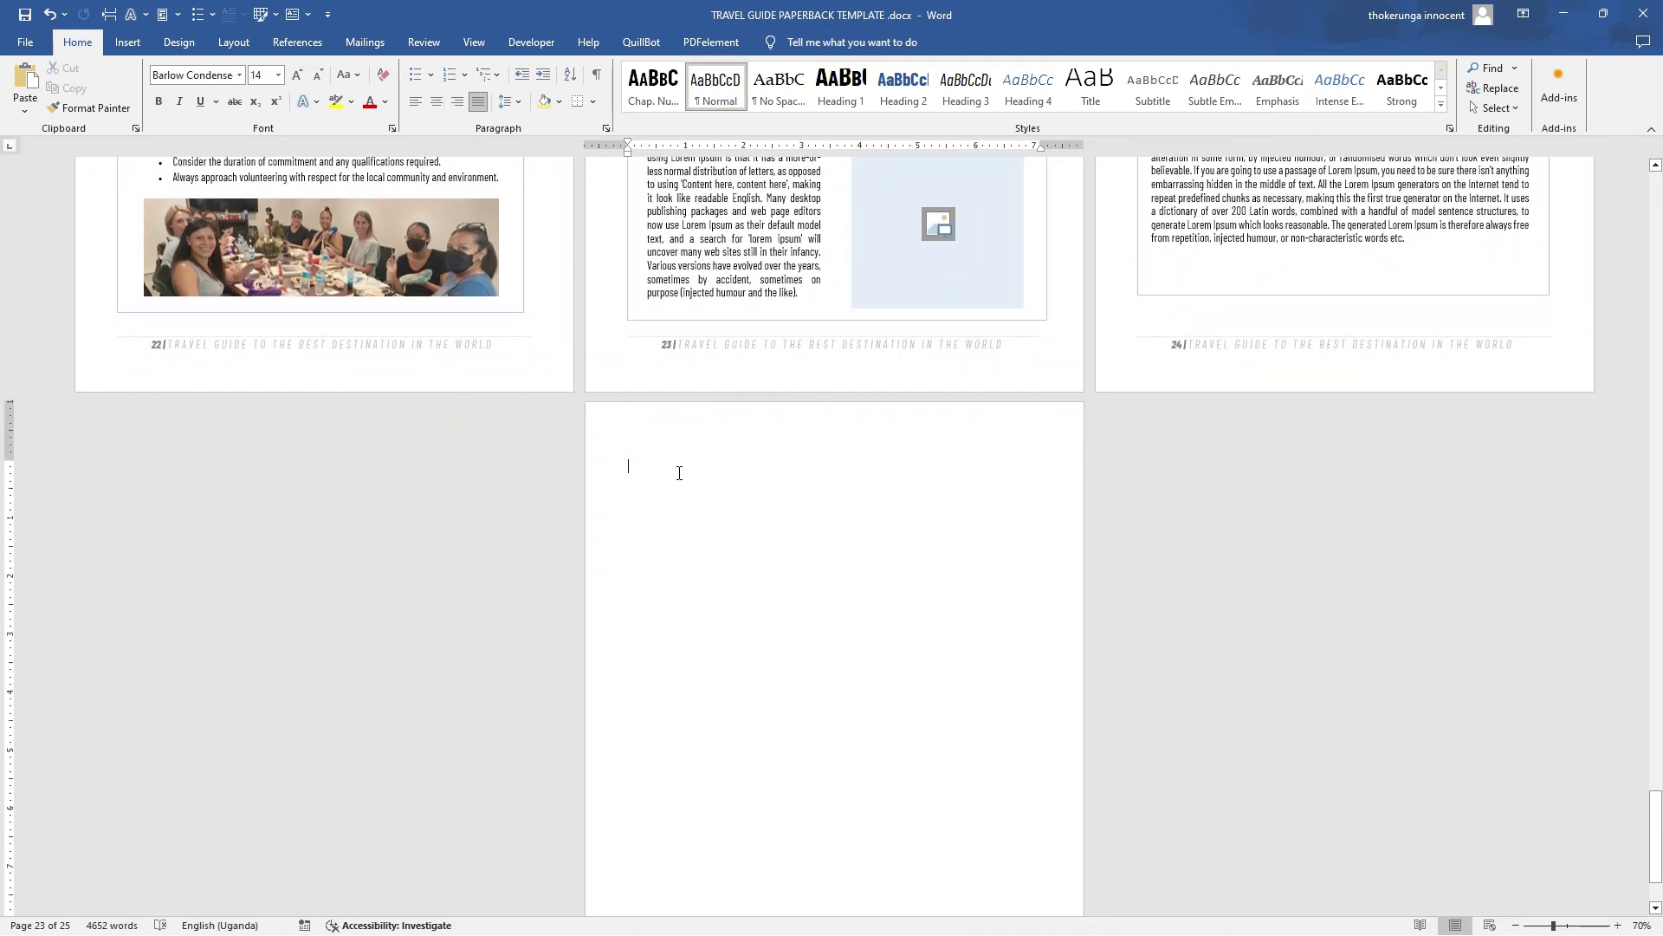
right_click(678, 470)
click(738, 573)
Apply the Heading 1 style to the pasted "General Continuation page" text on the last page
drag(744, 474, 621, 468)
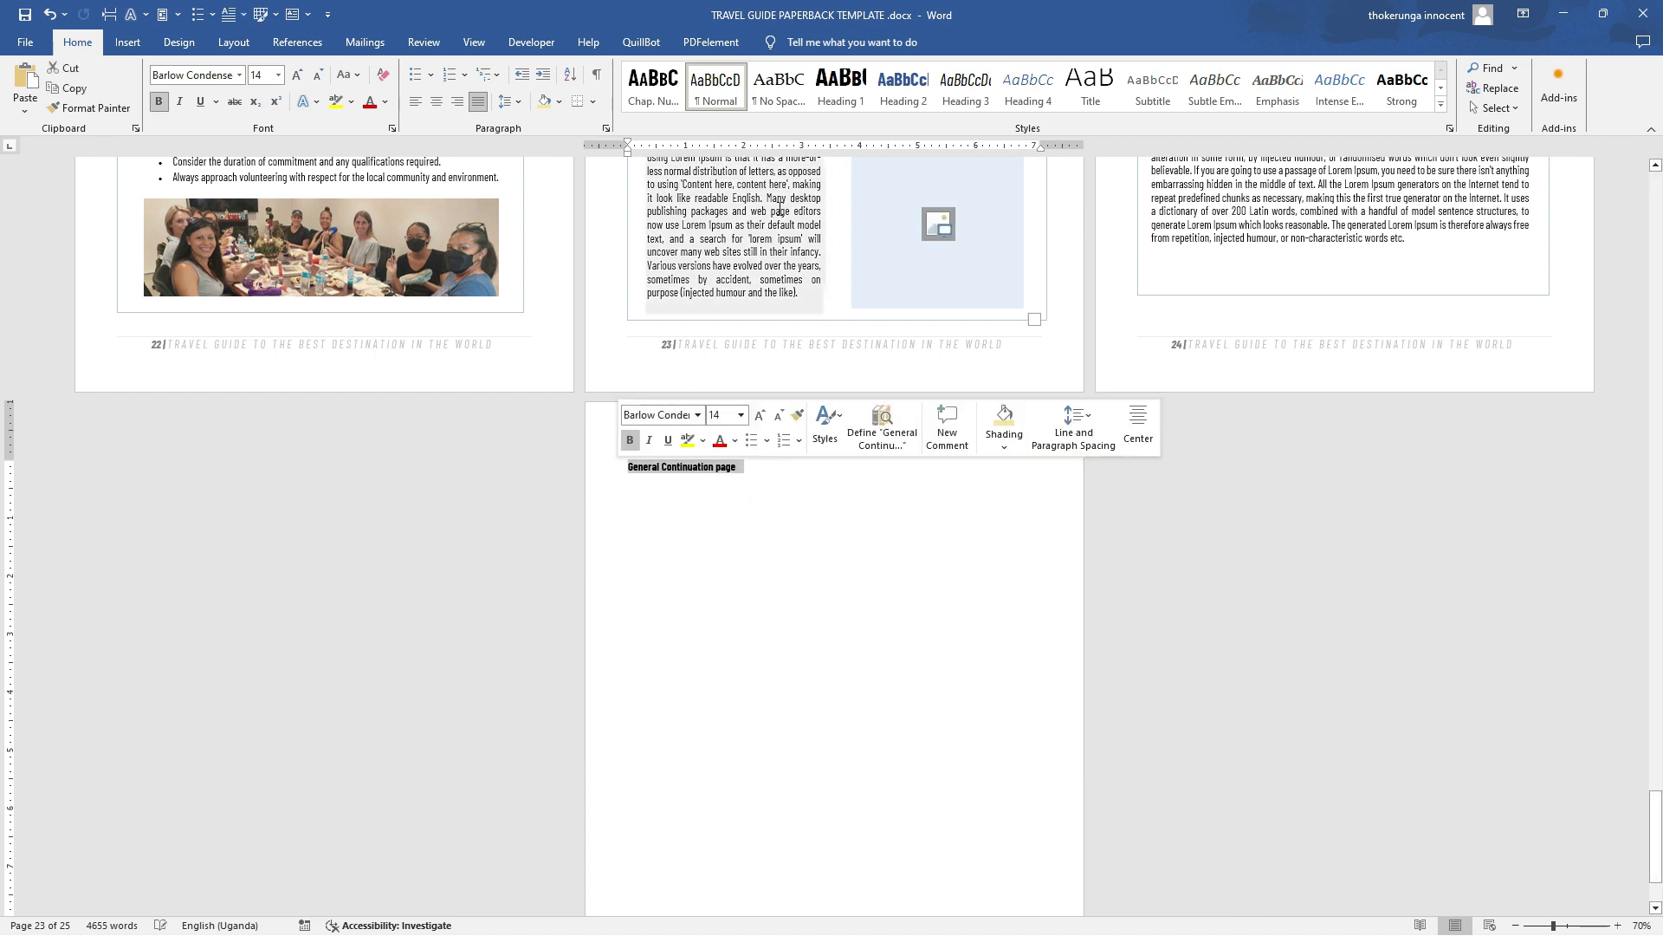
click(833, 81)
click(901, 509)
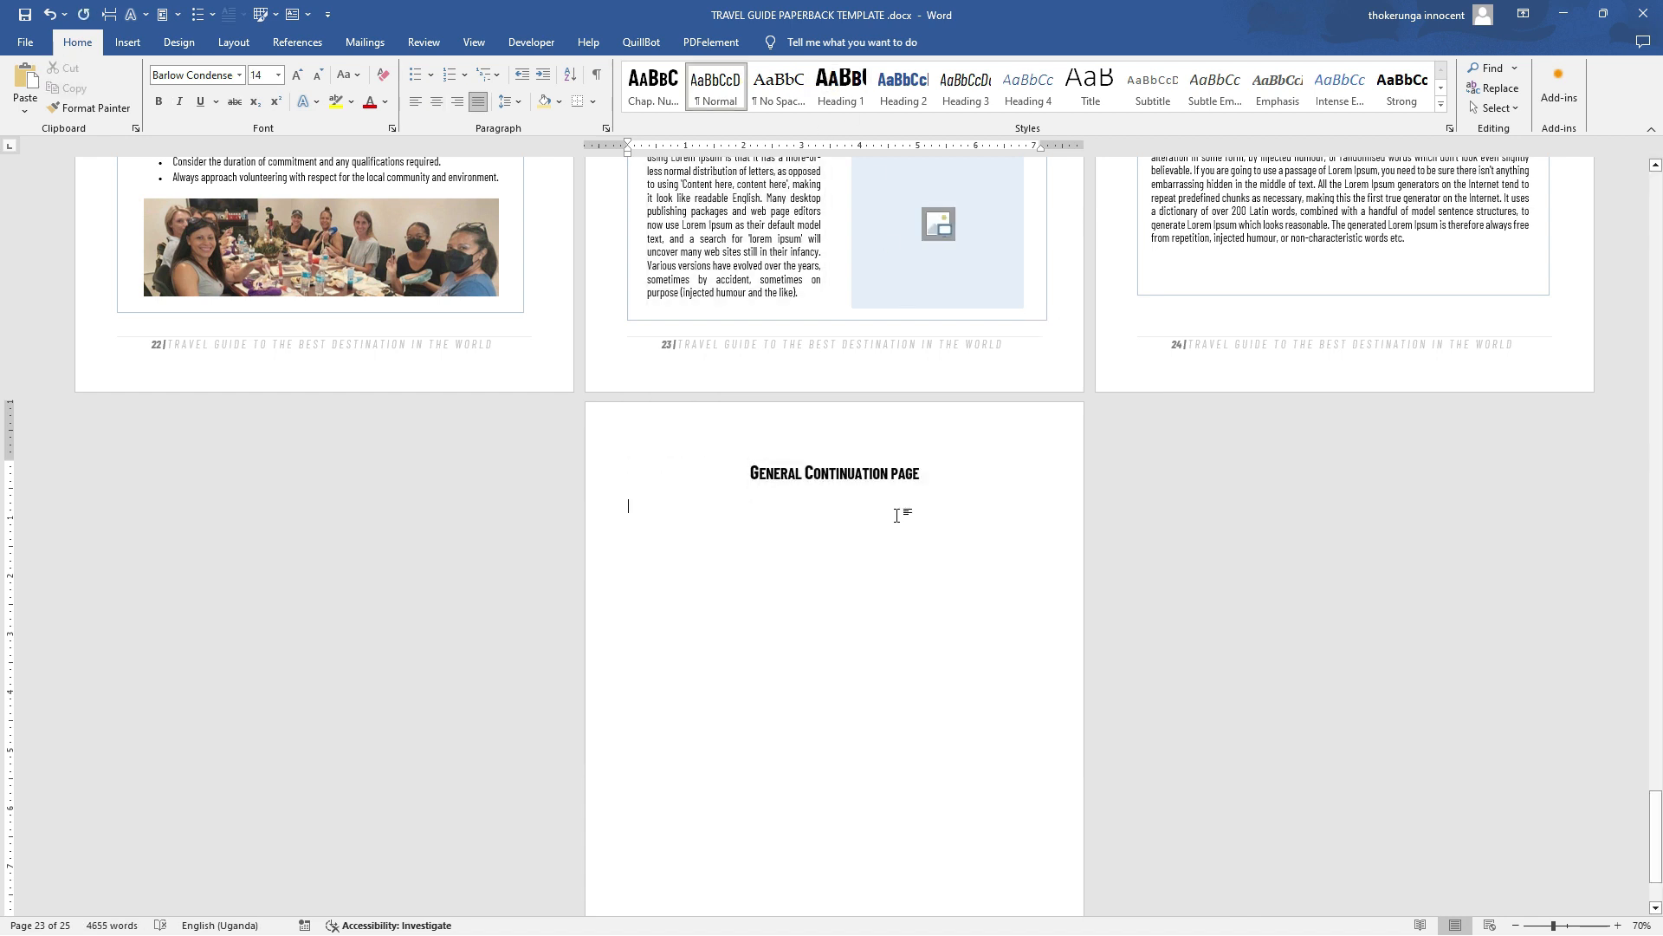
Copy the whole two-column table from page 23 and paste it below the last page's heading, keeping source formatting
scroll(854, 495, up, 10)
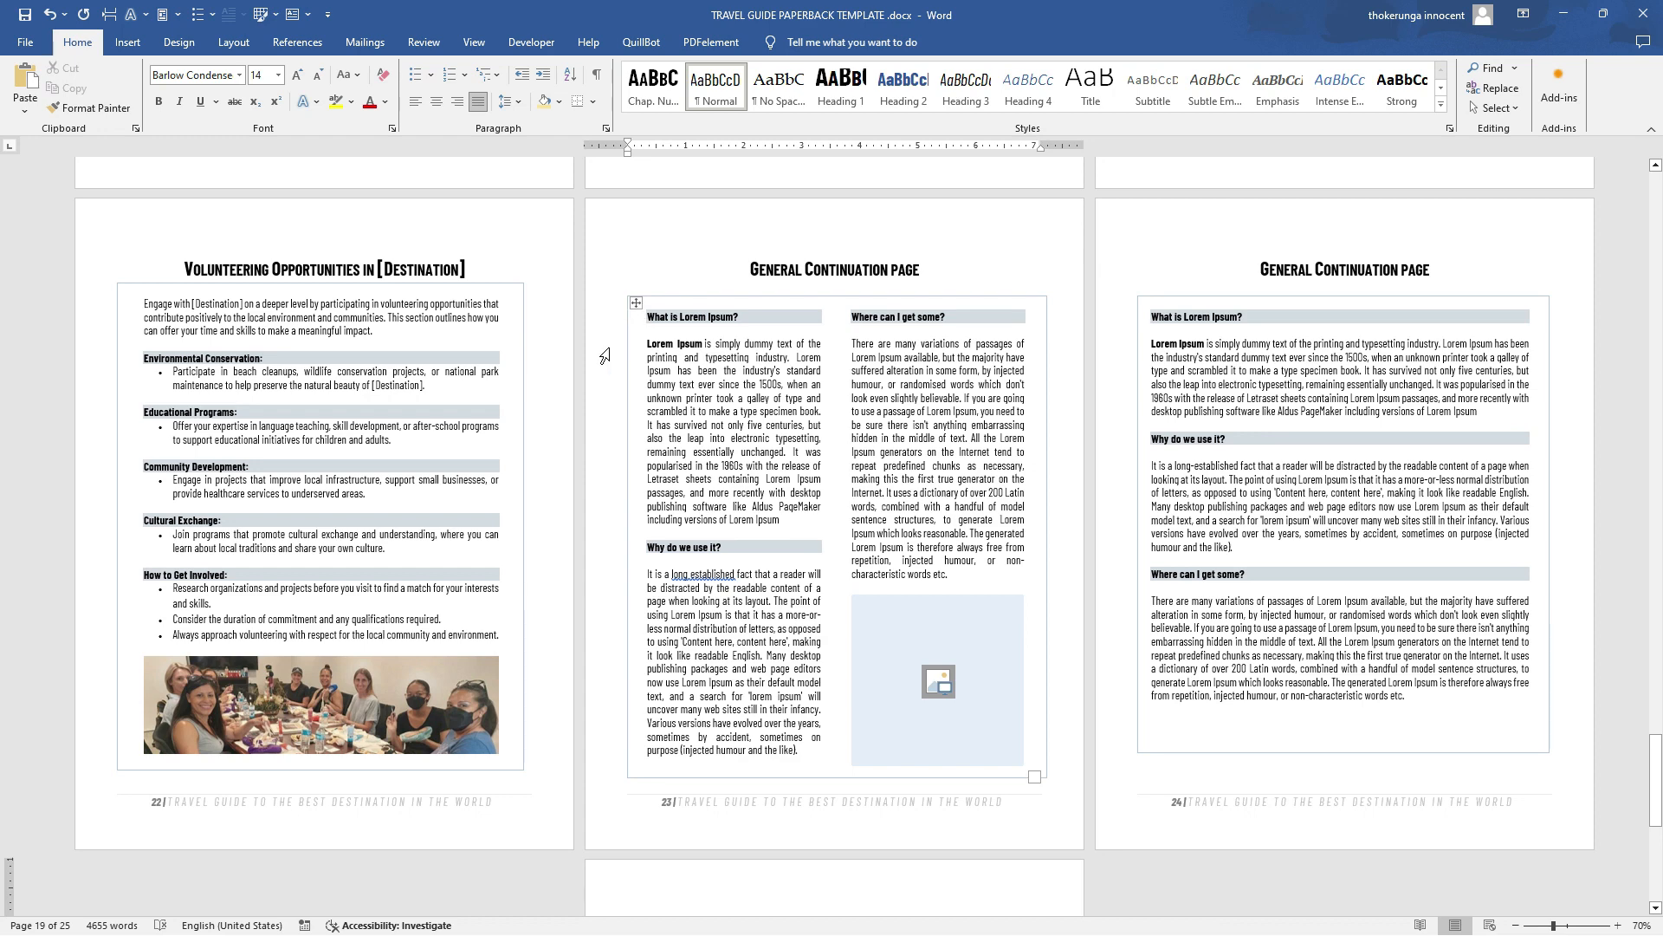
click(634, 304)
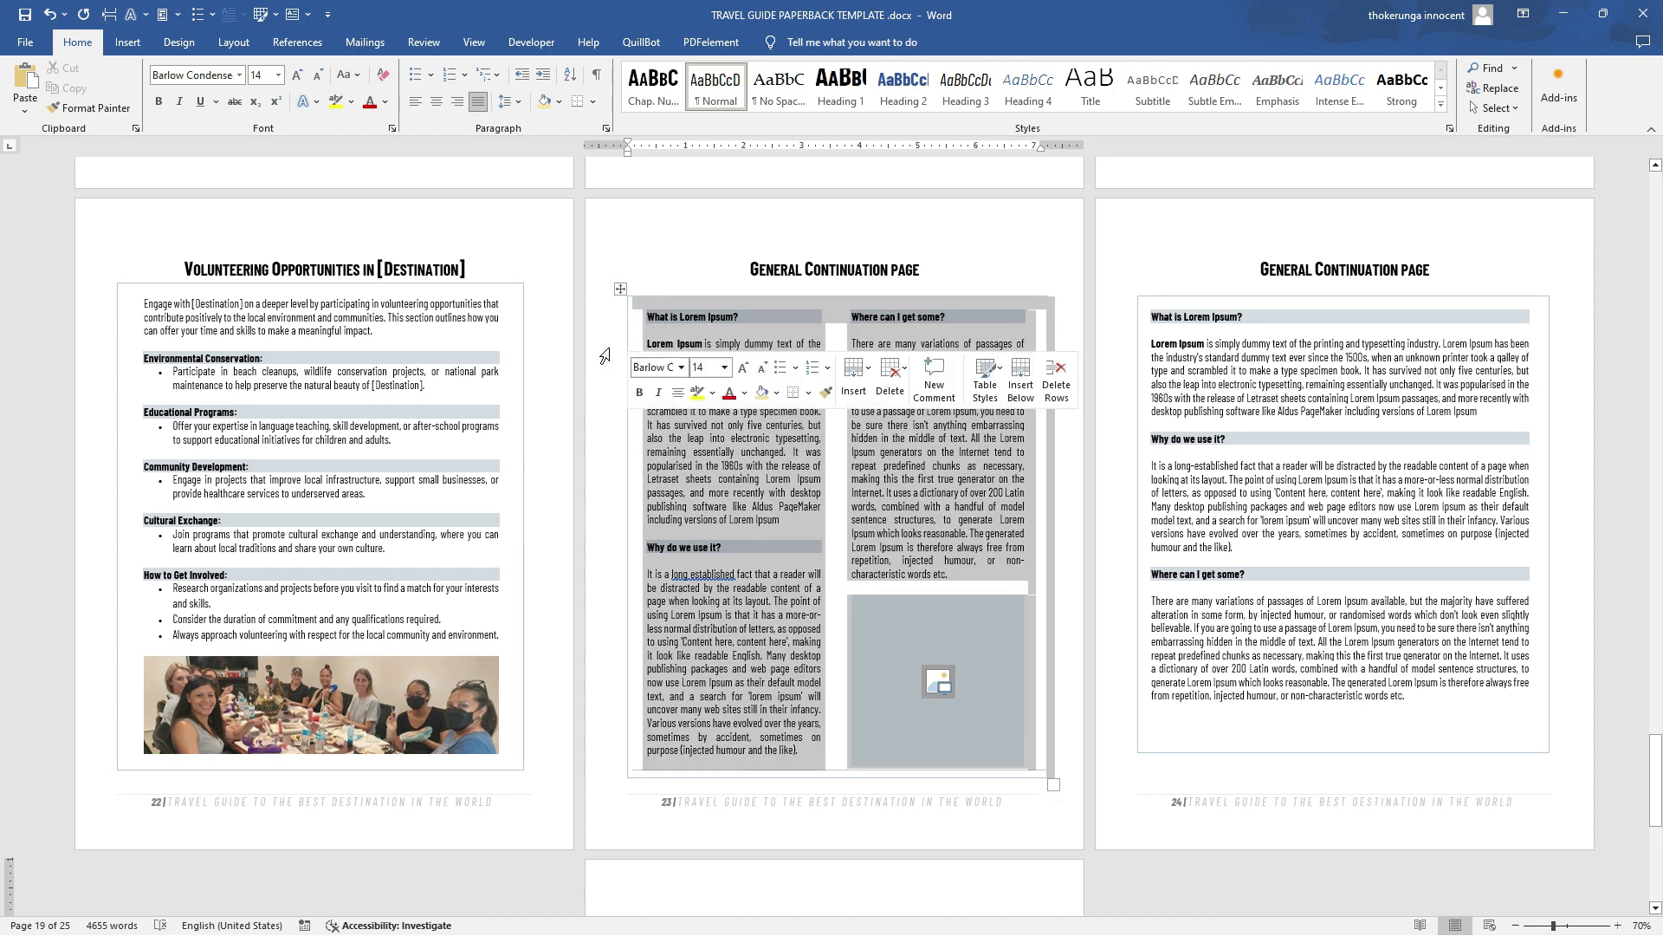
right_click(619, 287)
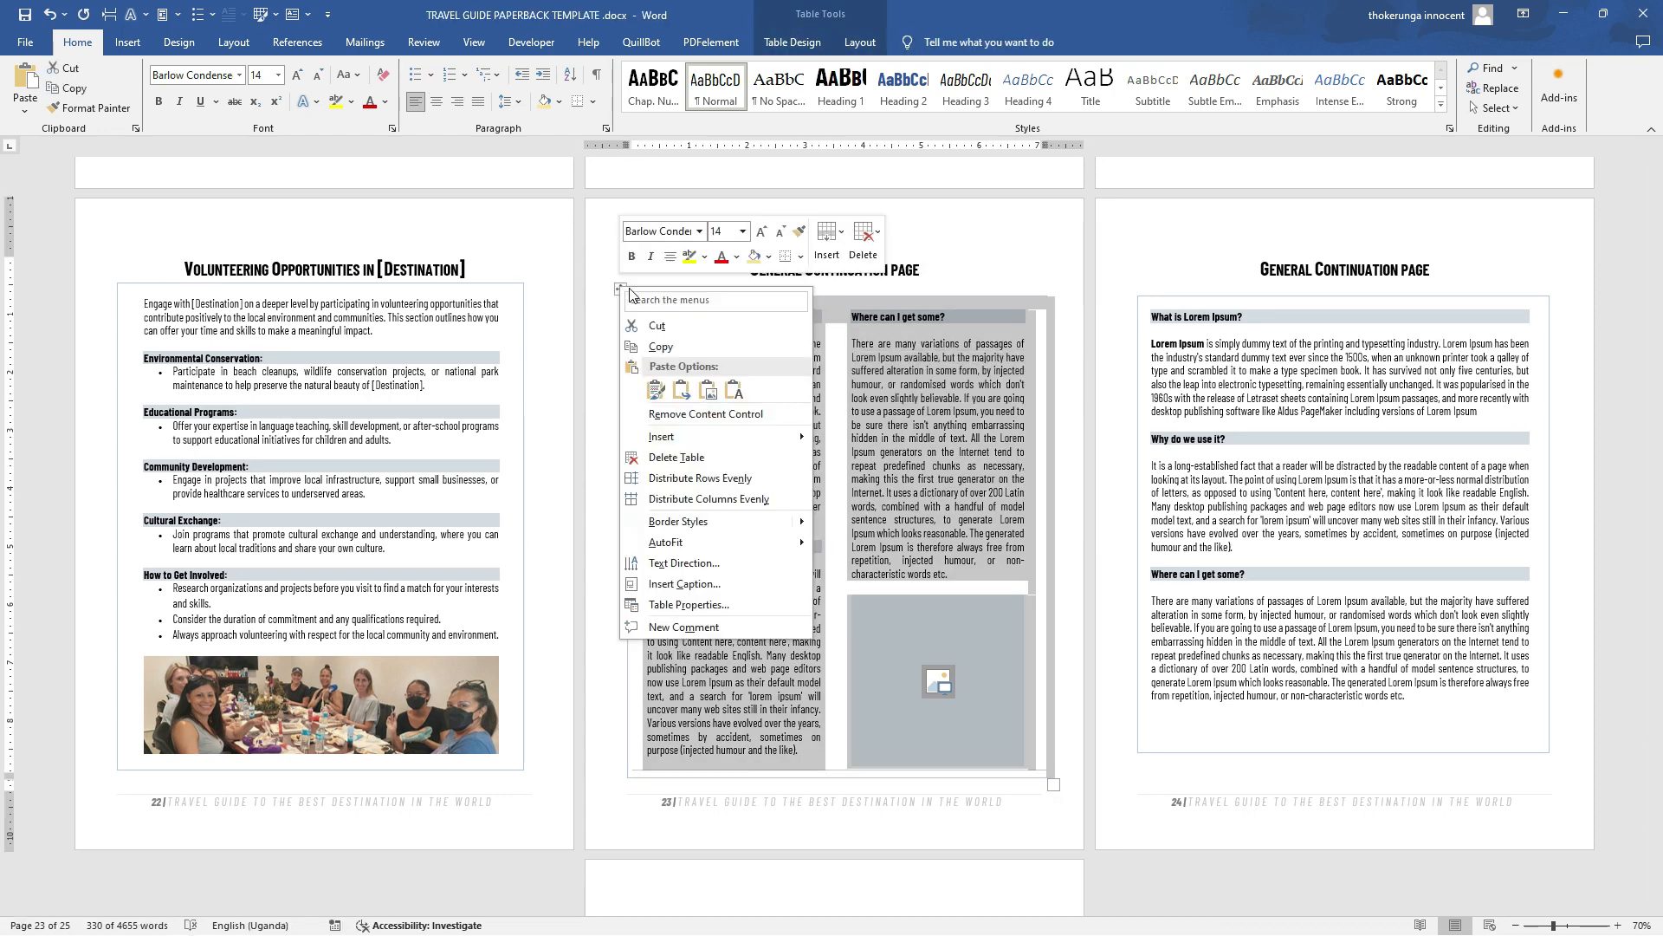
click(663, 346)
scroll(664, 345, down, 5)
scroll(663, 345, down, 5)
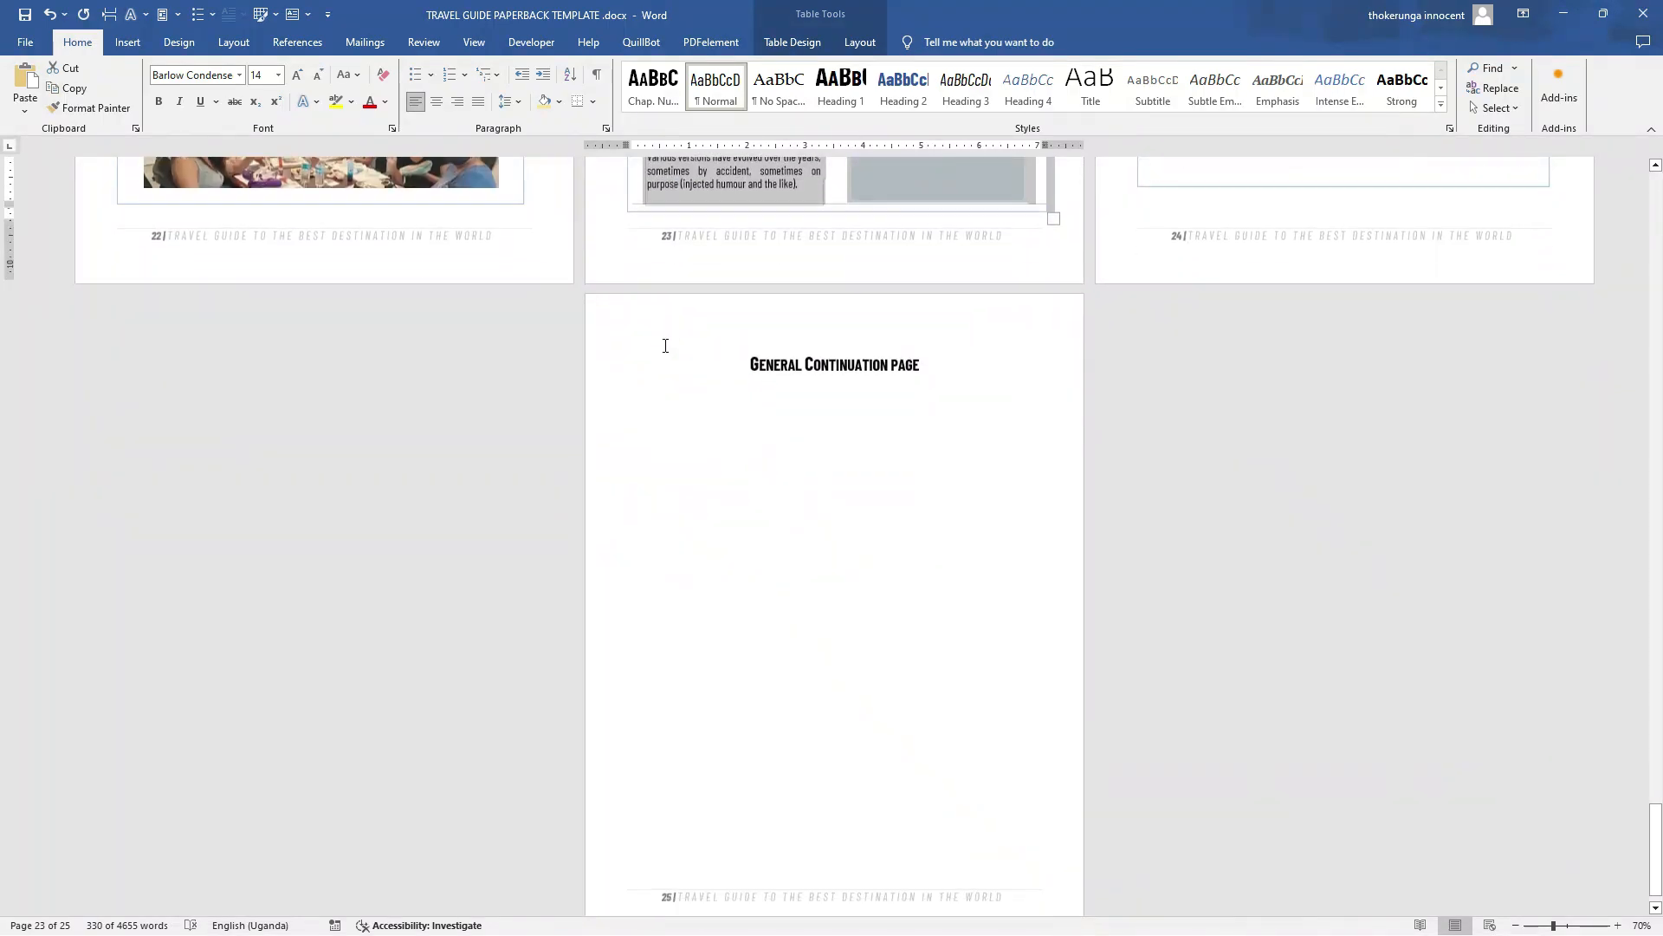
click(647, 356)
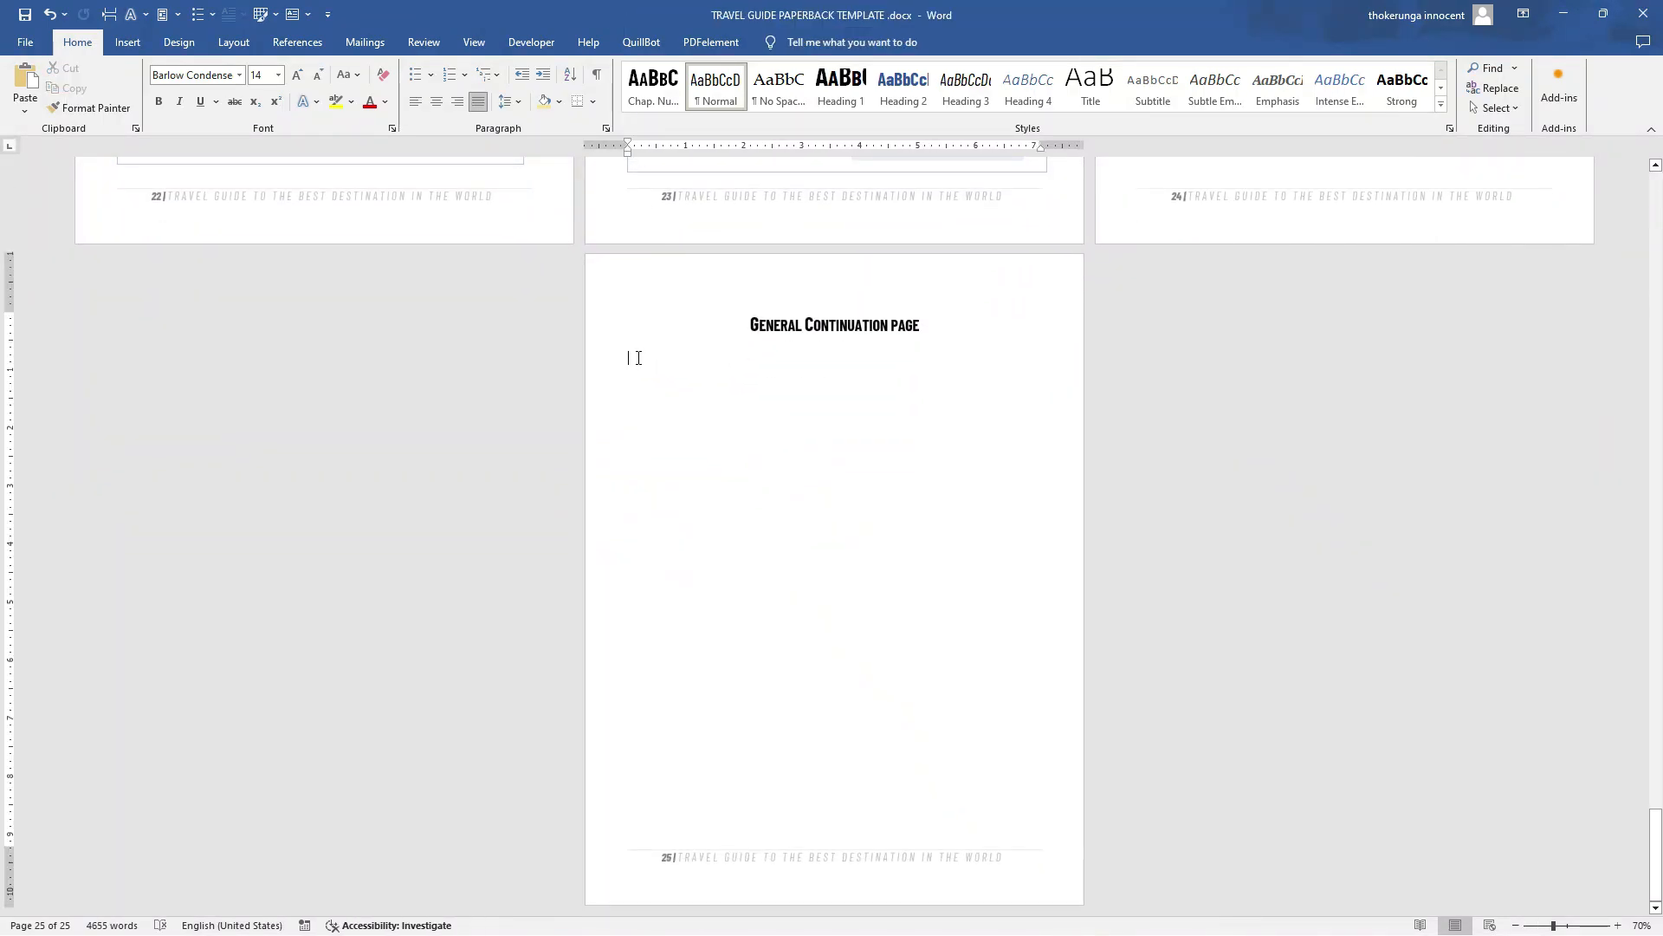
right_click(637, 358)
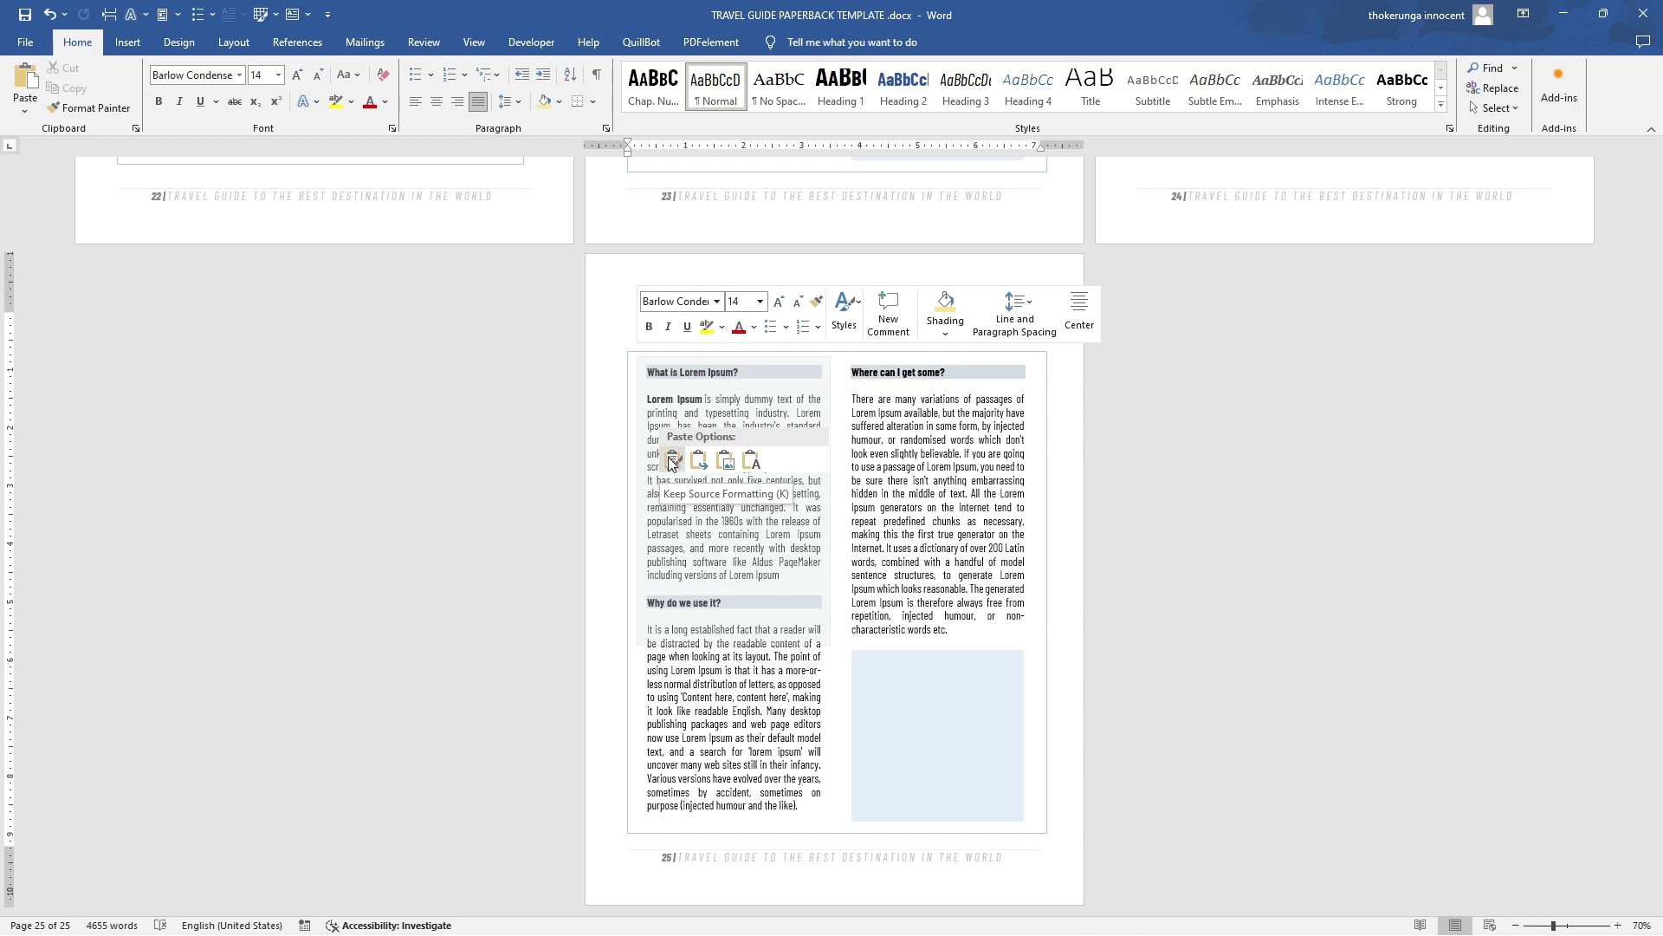
click(672, 462)
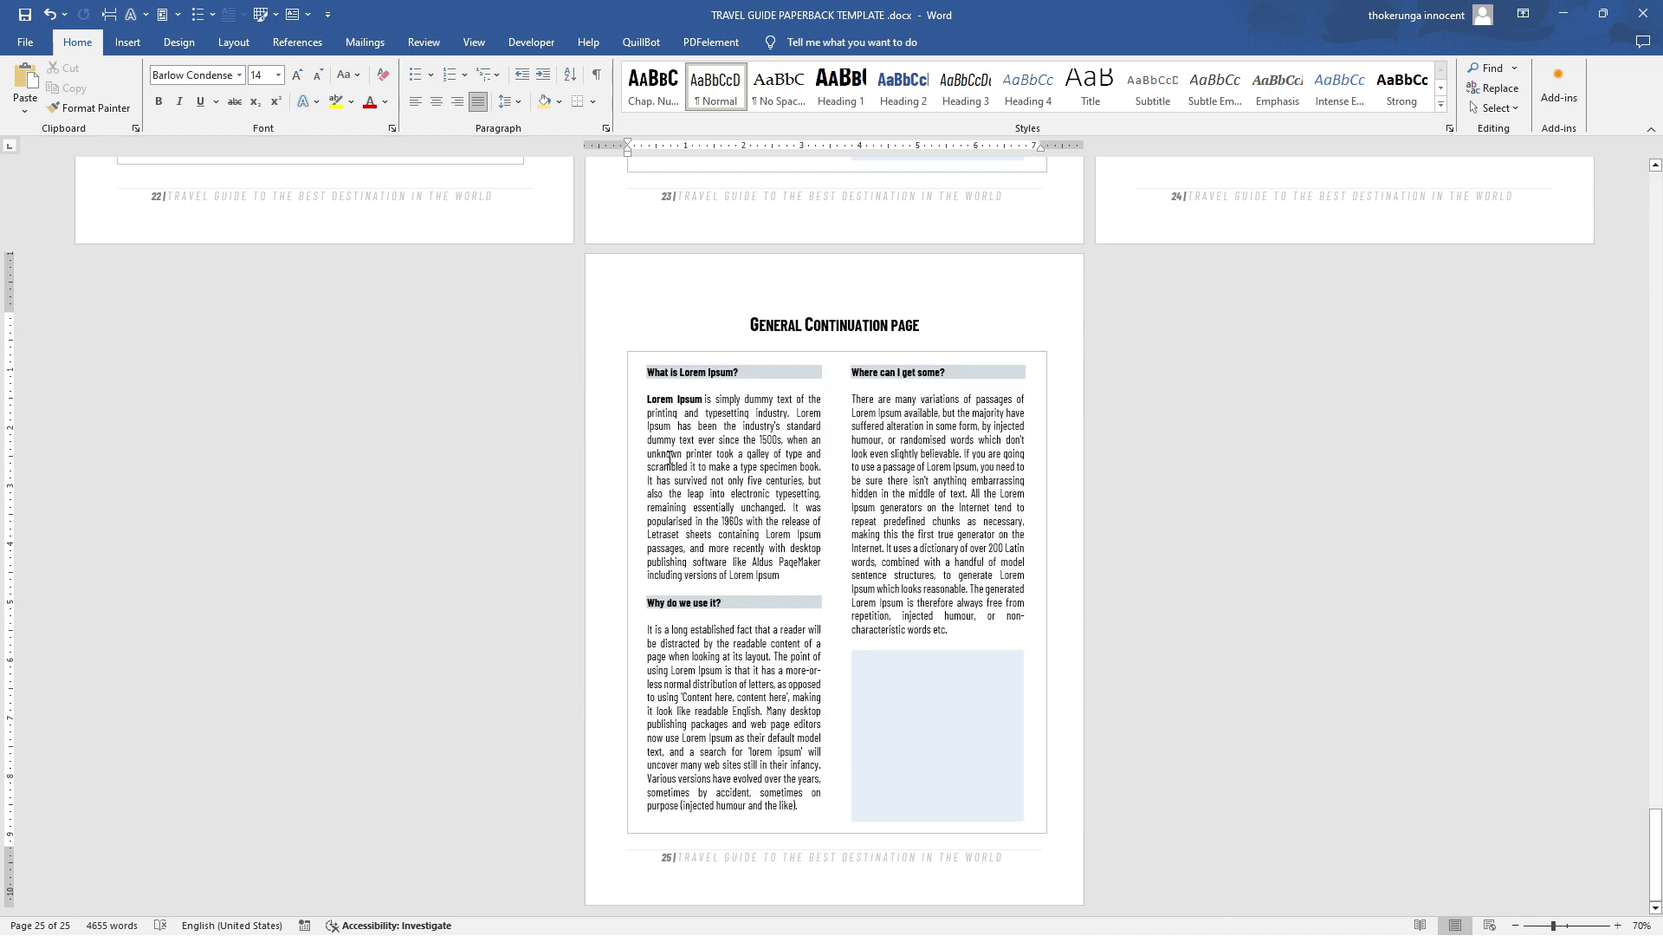
click(697, 447)
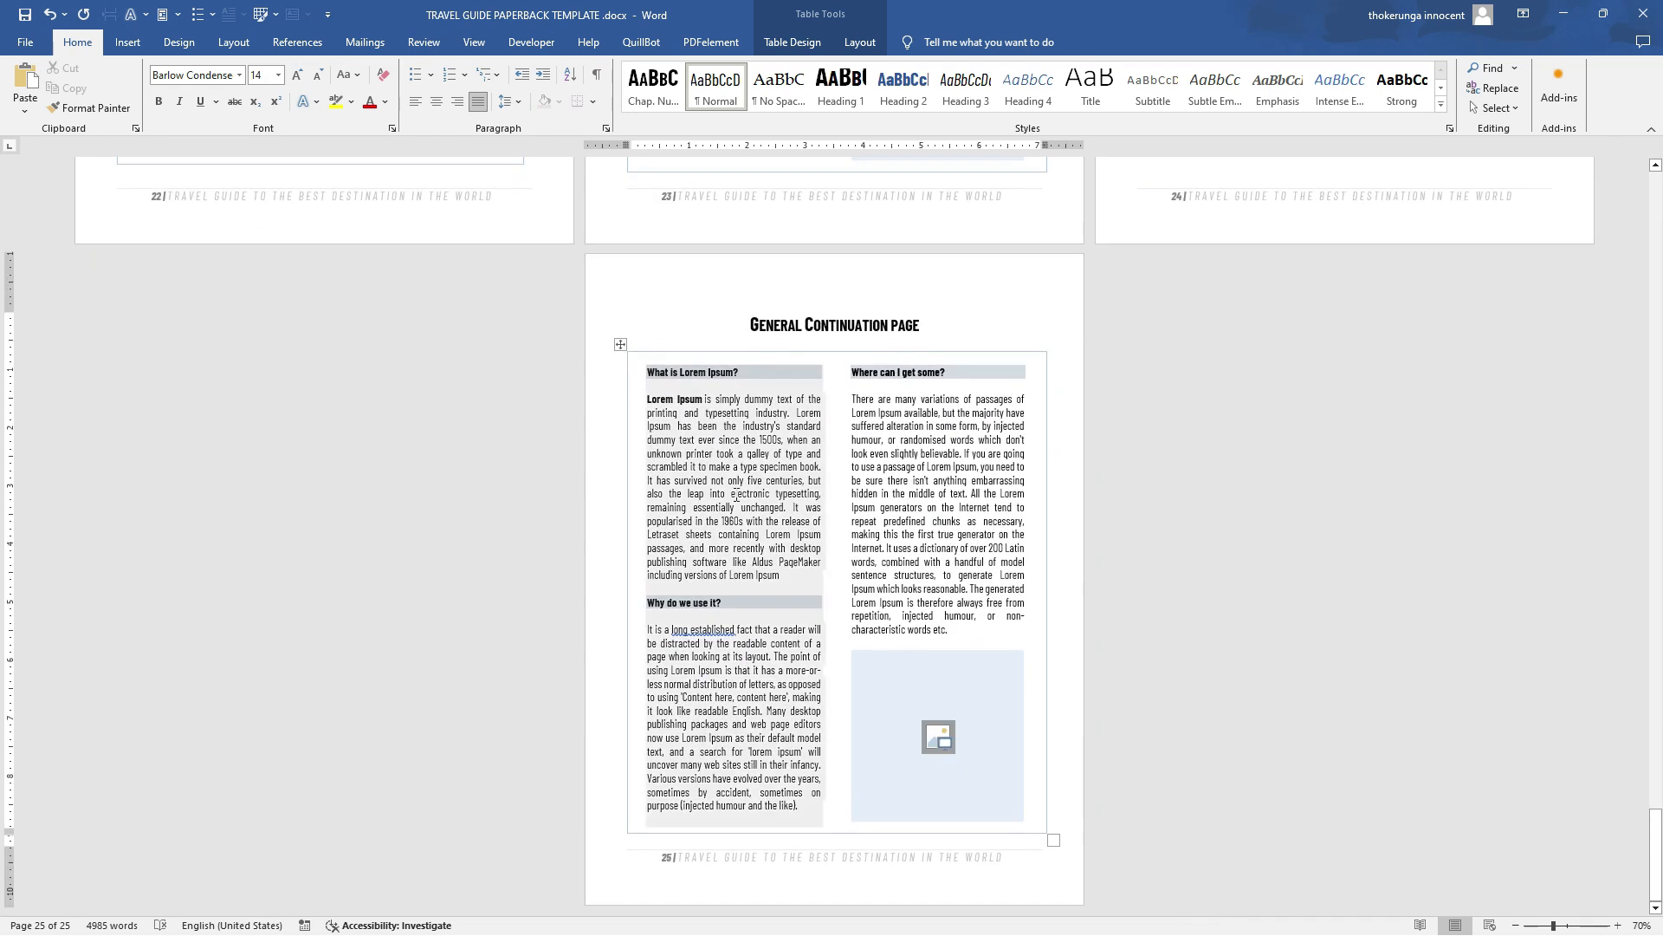
click(732, 493)
drag(785, 576, 648, 398)
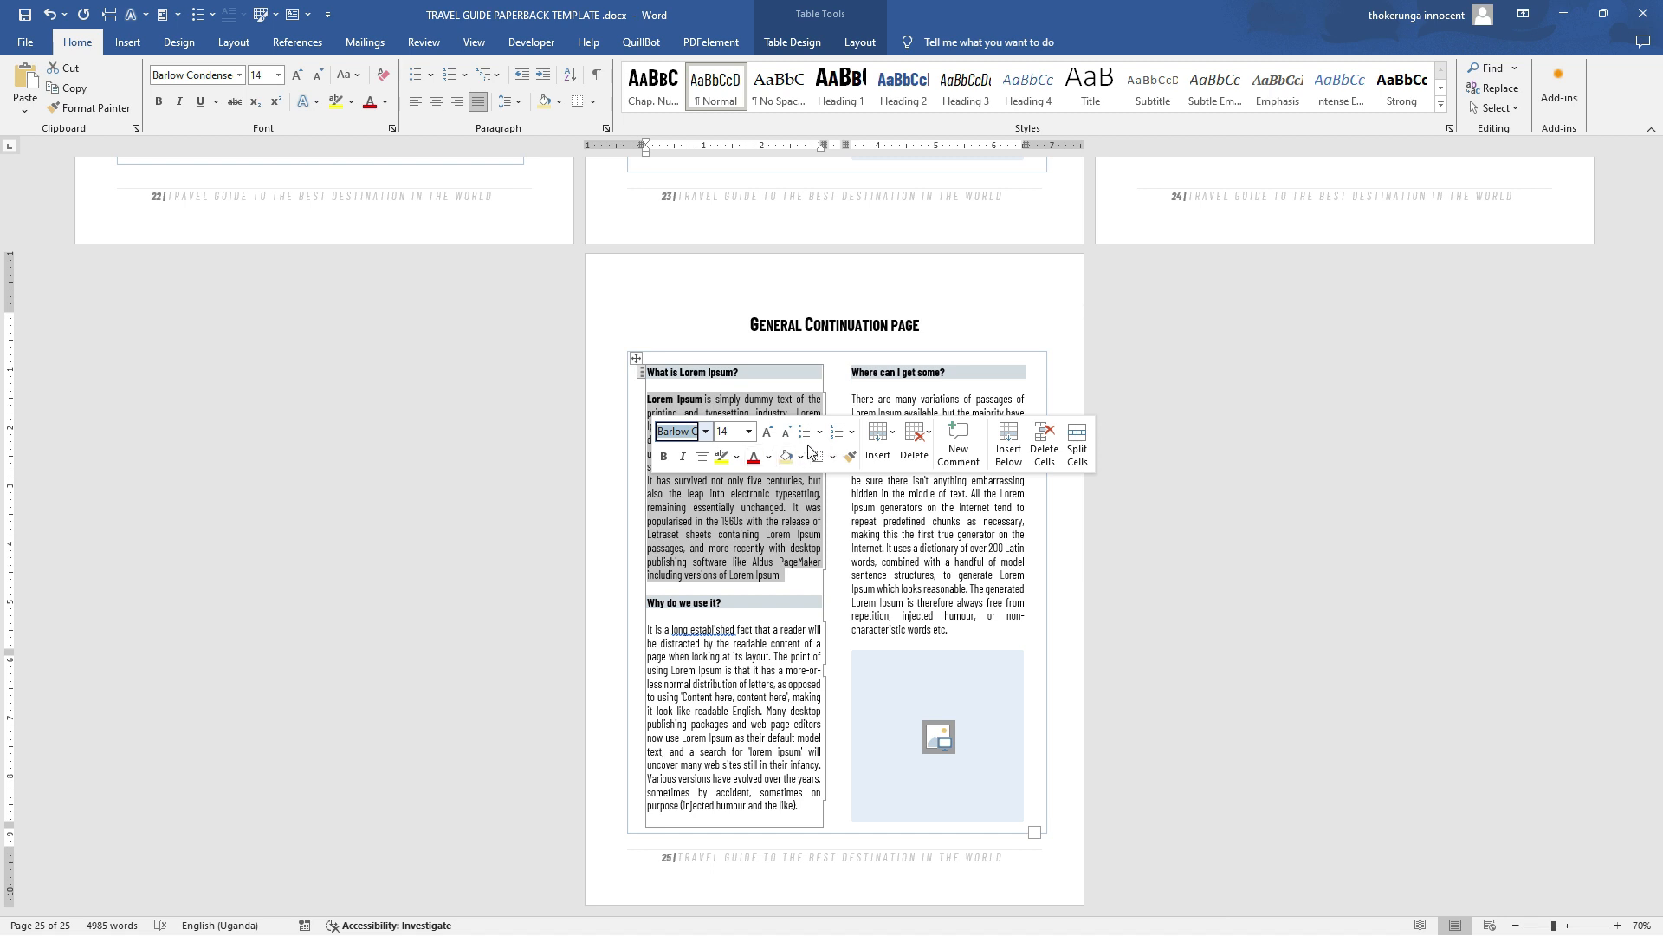
click(854, 386)
drag(933, 535, 904, 453)
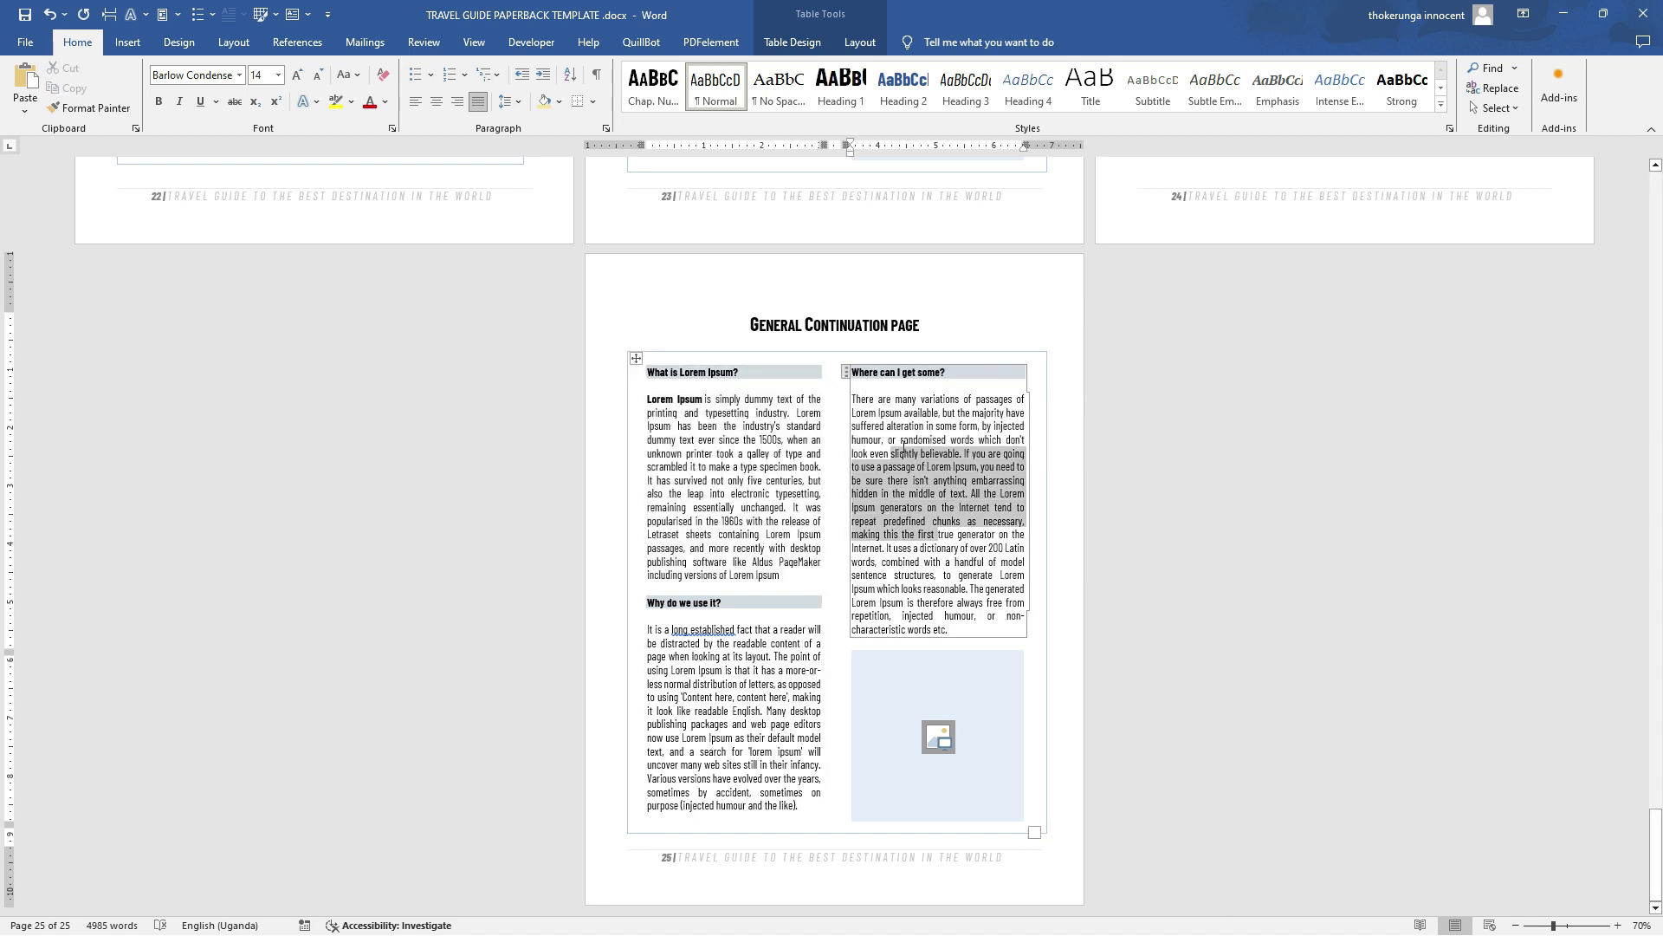
click(903, 452)
Insert pexels-photo-3935702.jpeg from file into the picture placeholder on the last General Continuation page
click(939, 734)
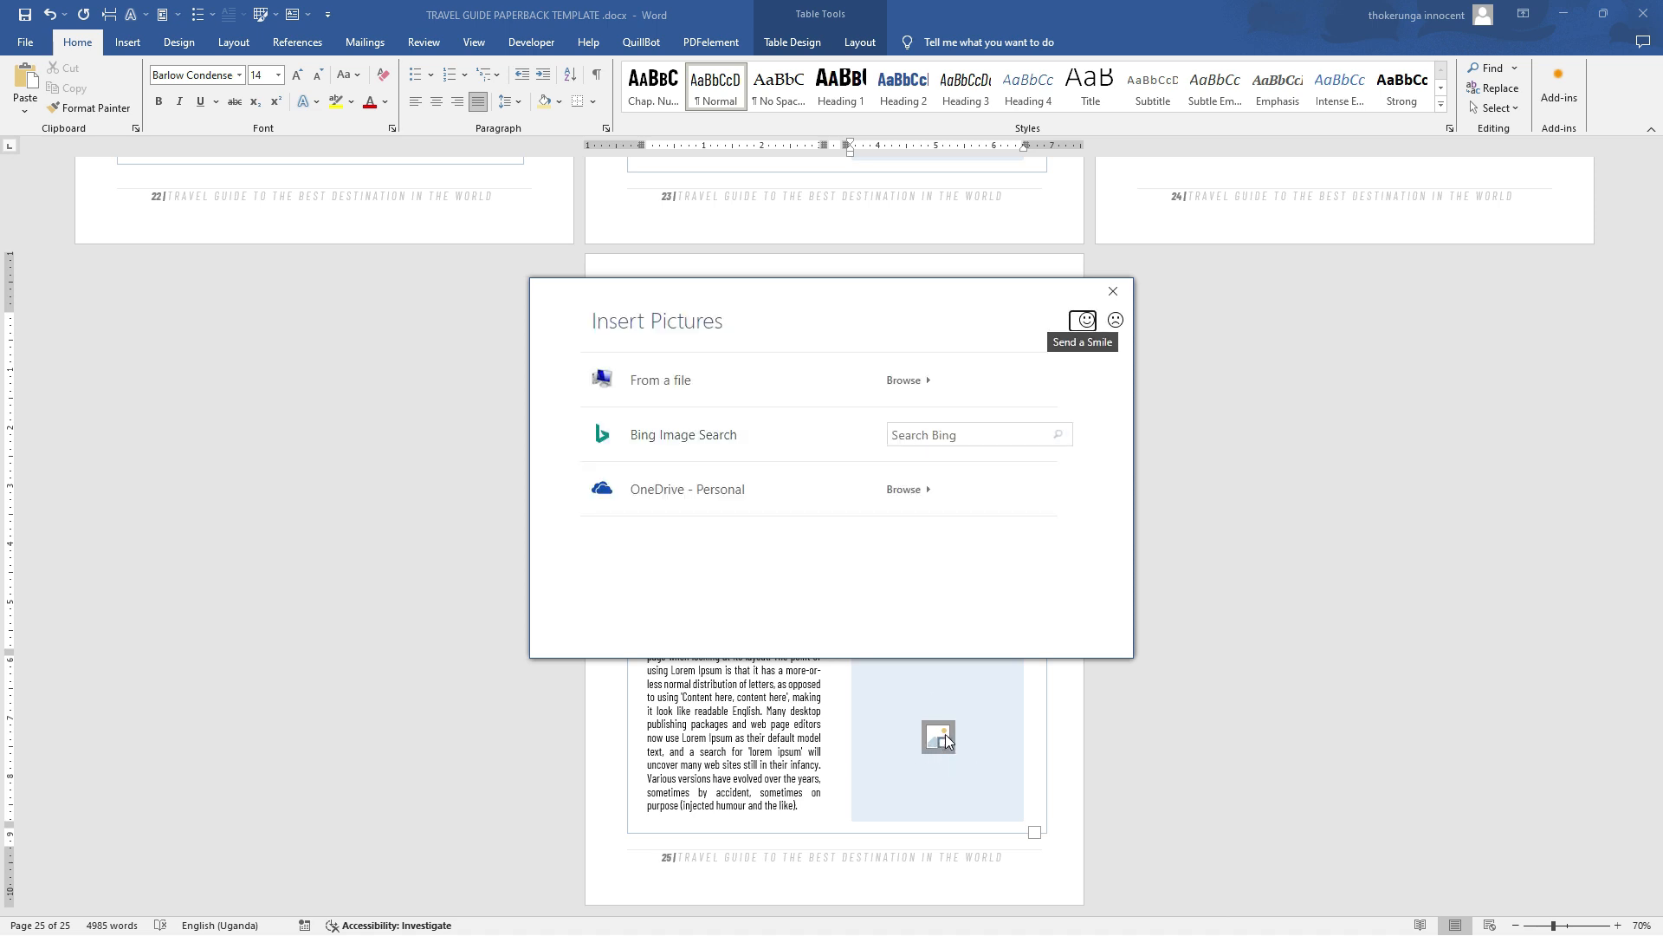
click(691, 383)
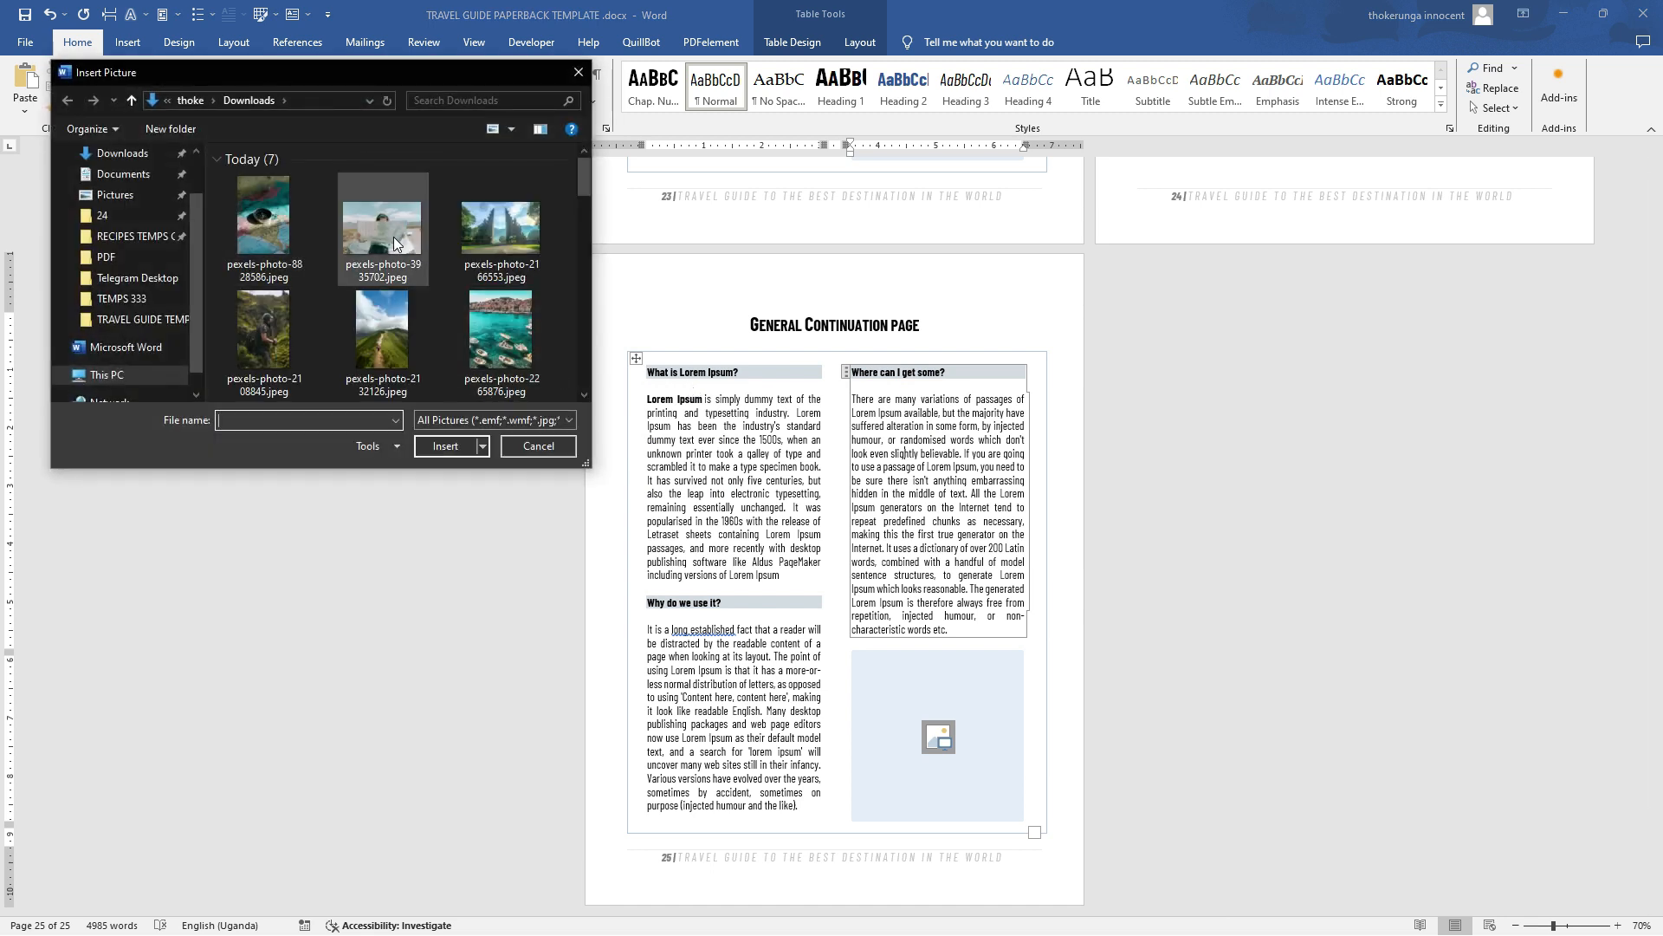
click(395, 243)
click(437, 449)
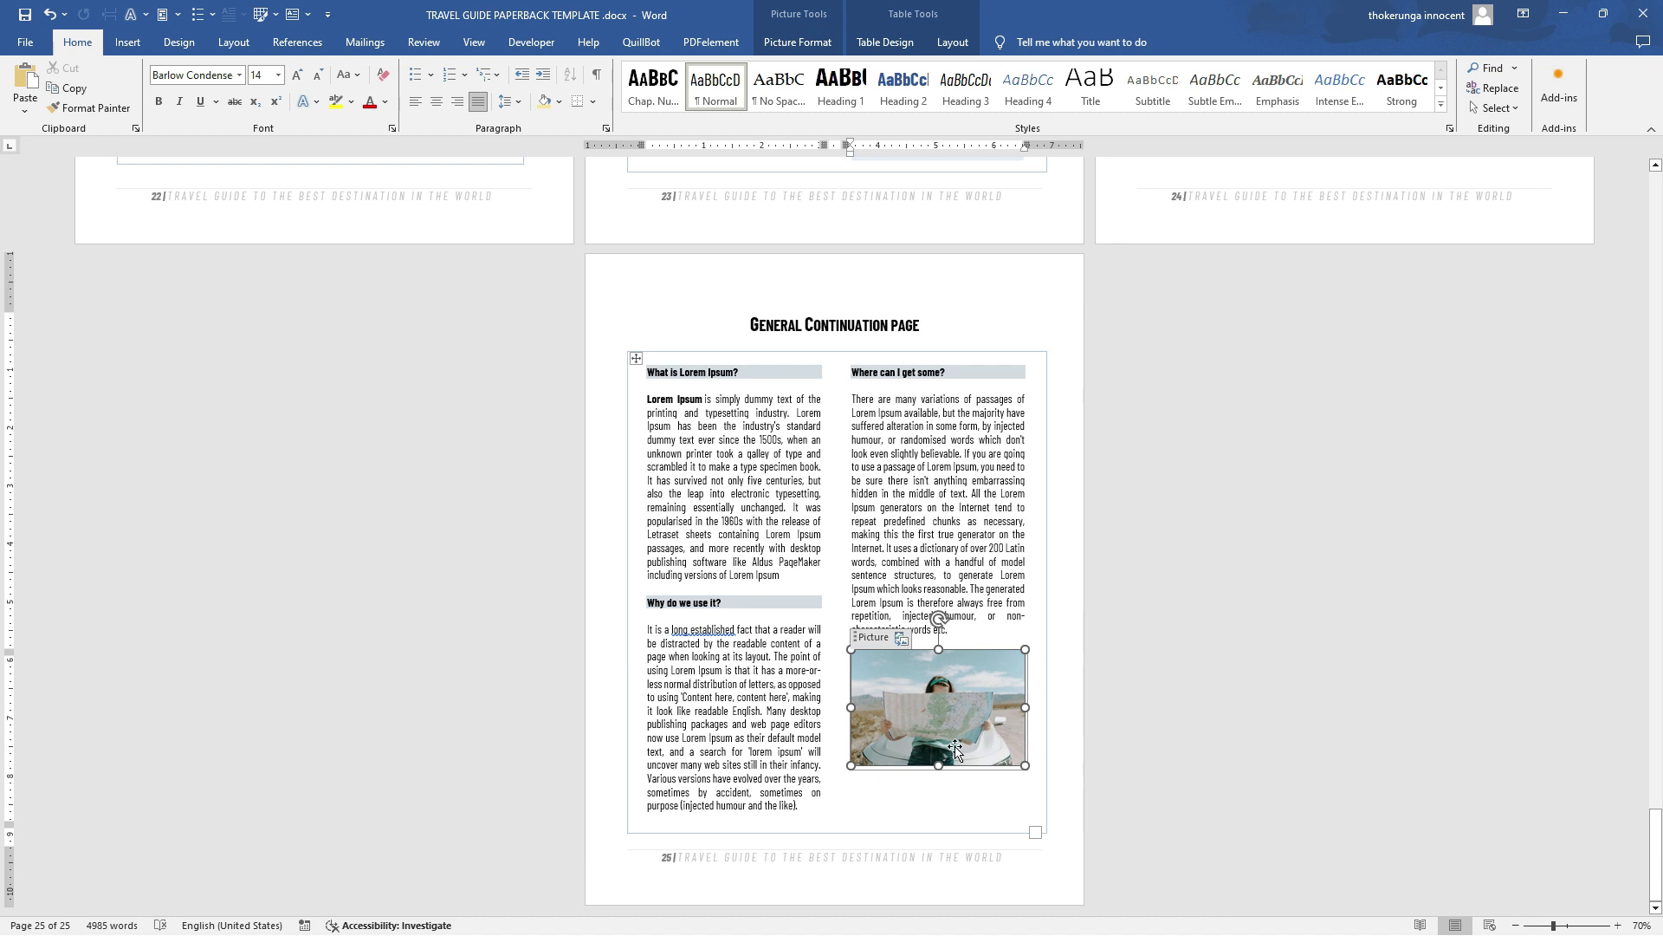
click(1054, 648)
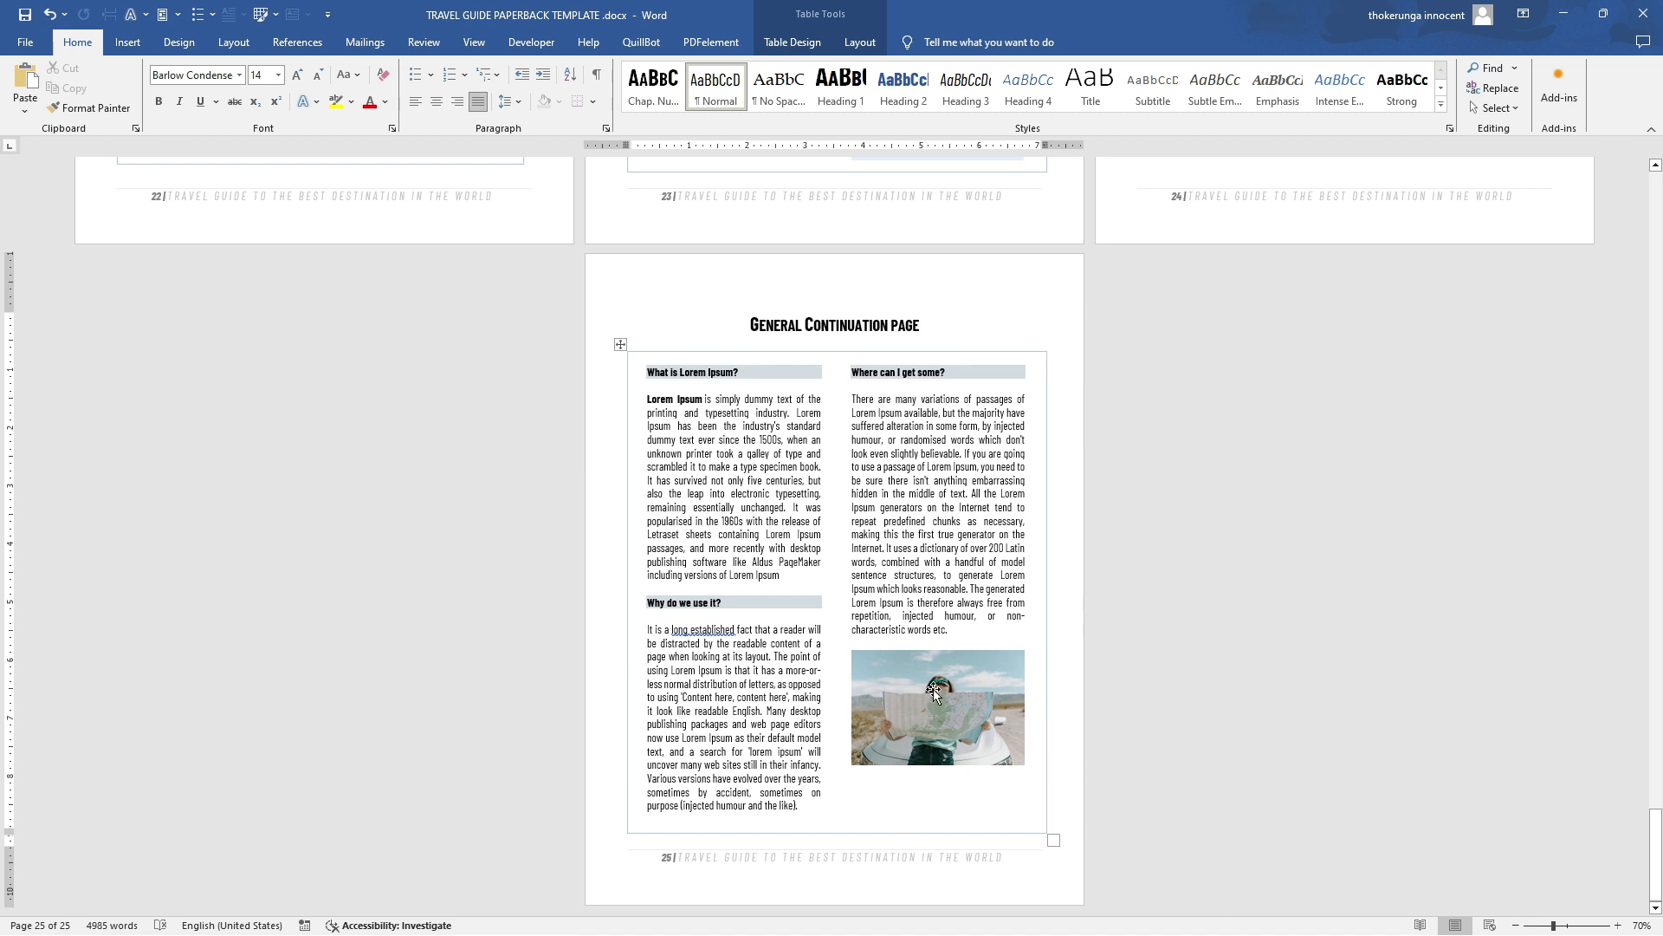
Stretch the inserted map picture to about 2.75" high and apply the Fill crop option to it
click(936, 693)
drag(938, 775, 938, 819)
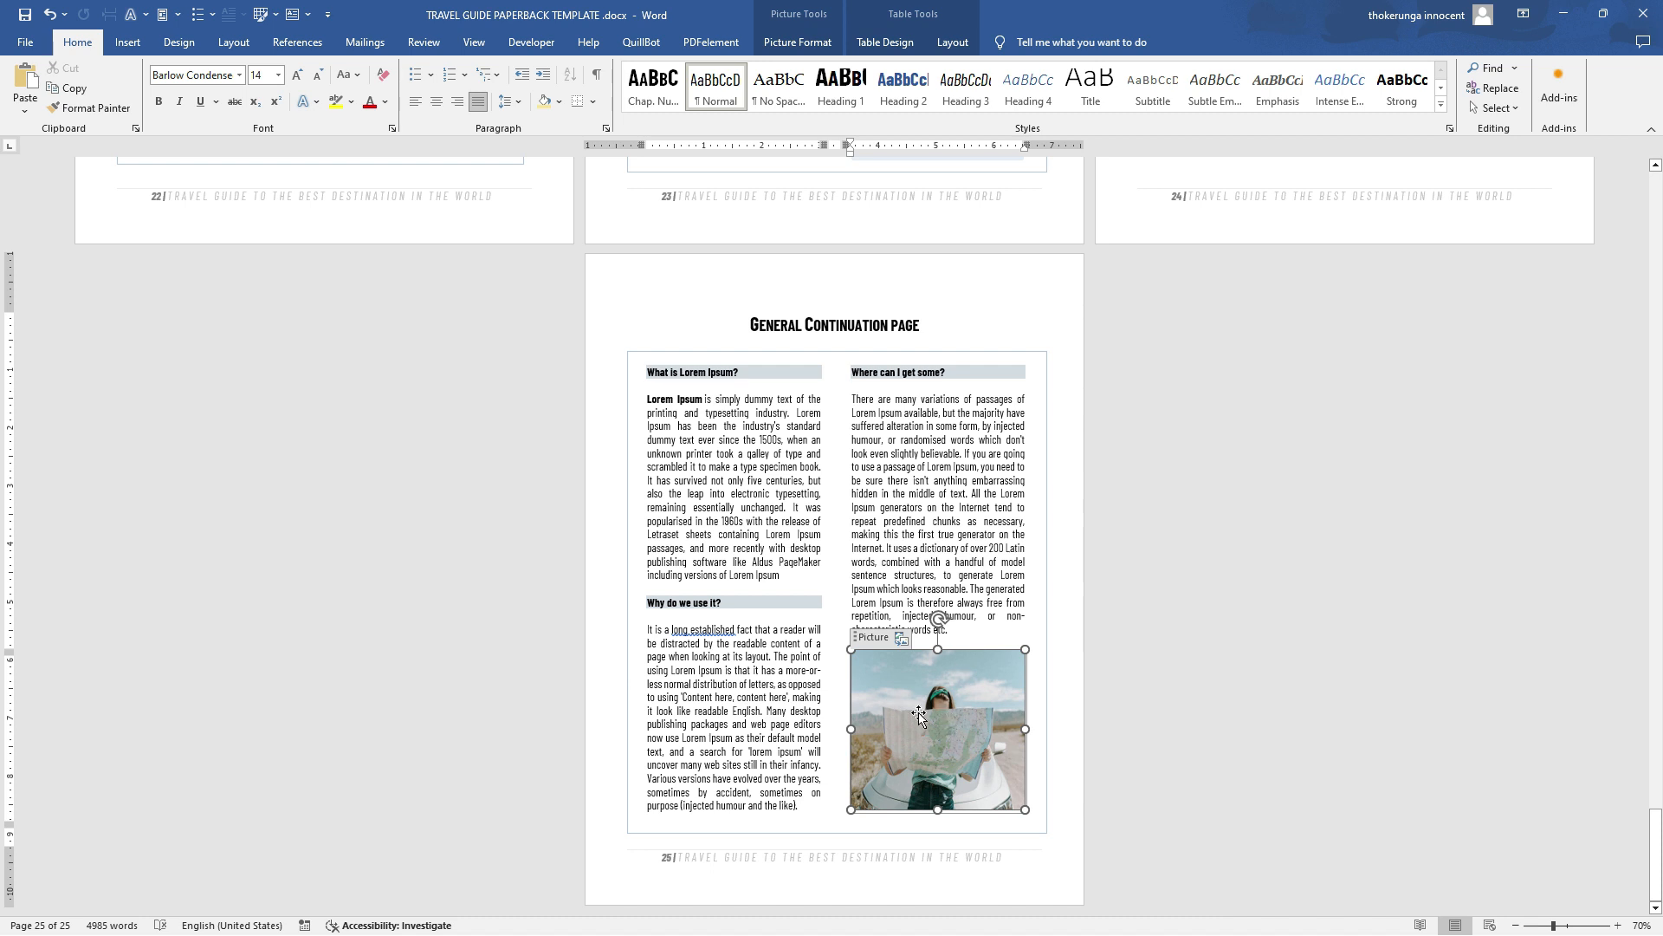
click(798, 44)
click(1477, 112)
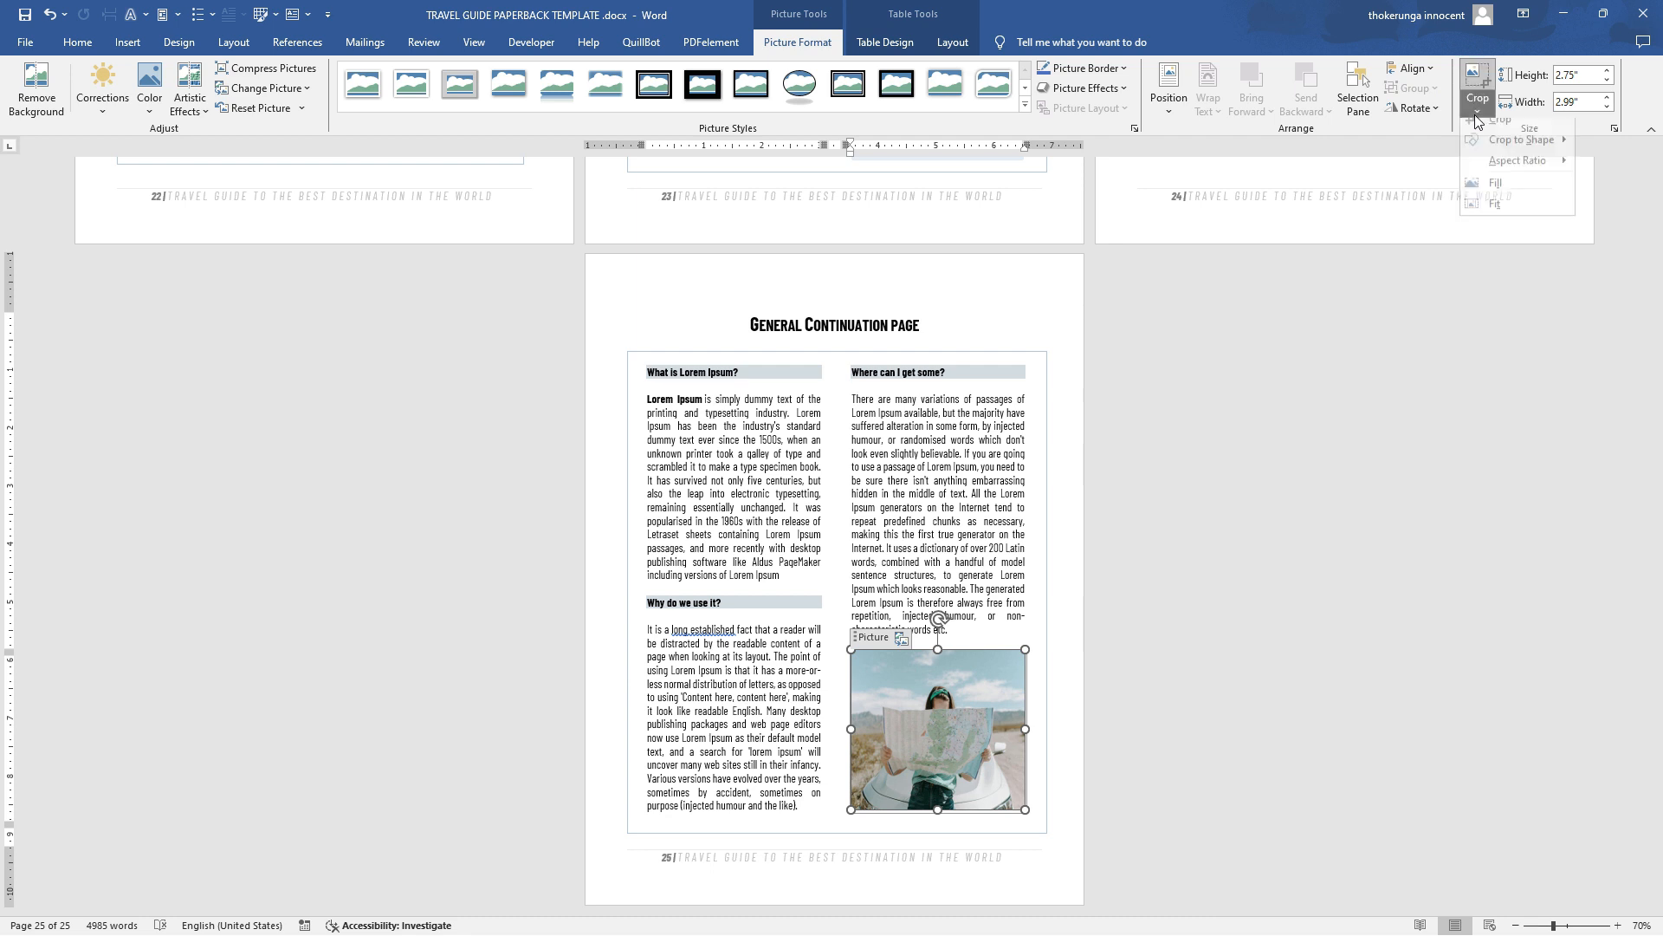
click(1495, 183)
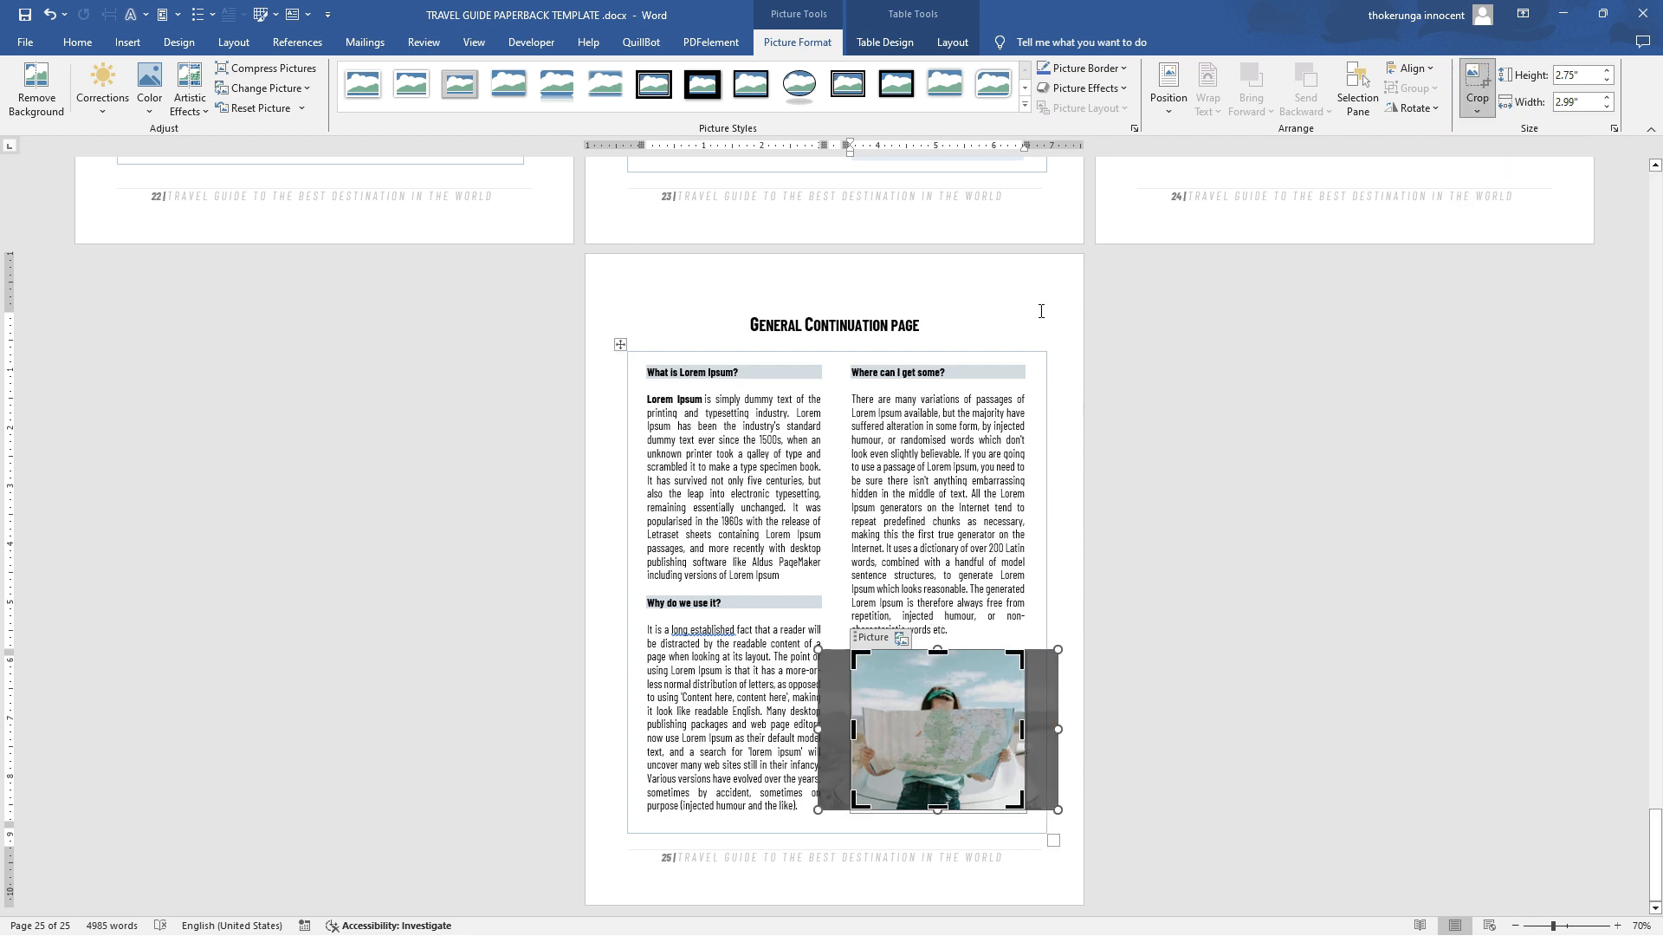
click(996, 287)
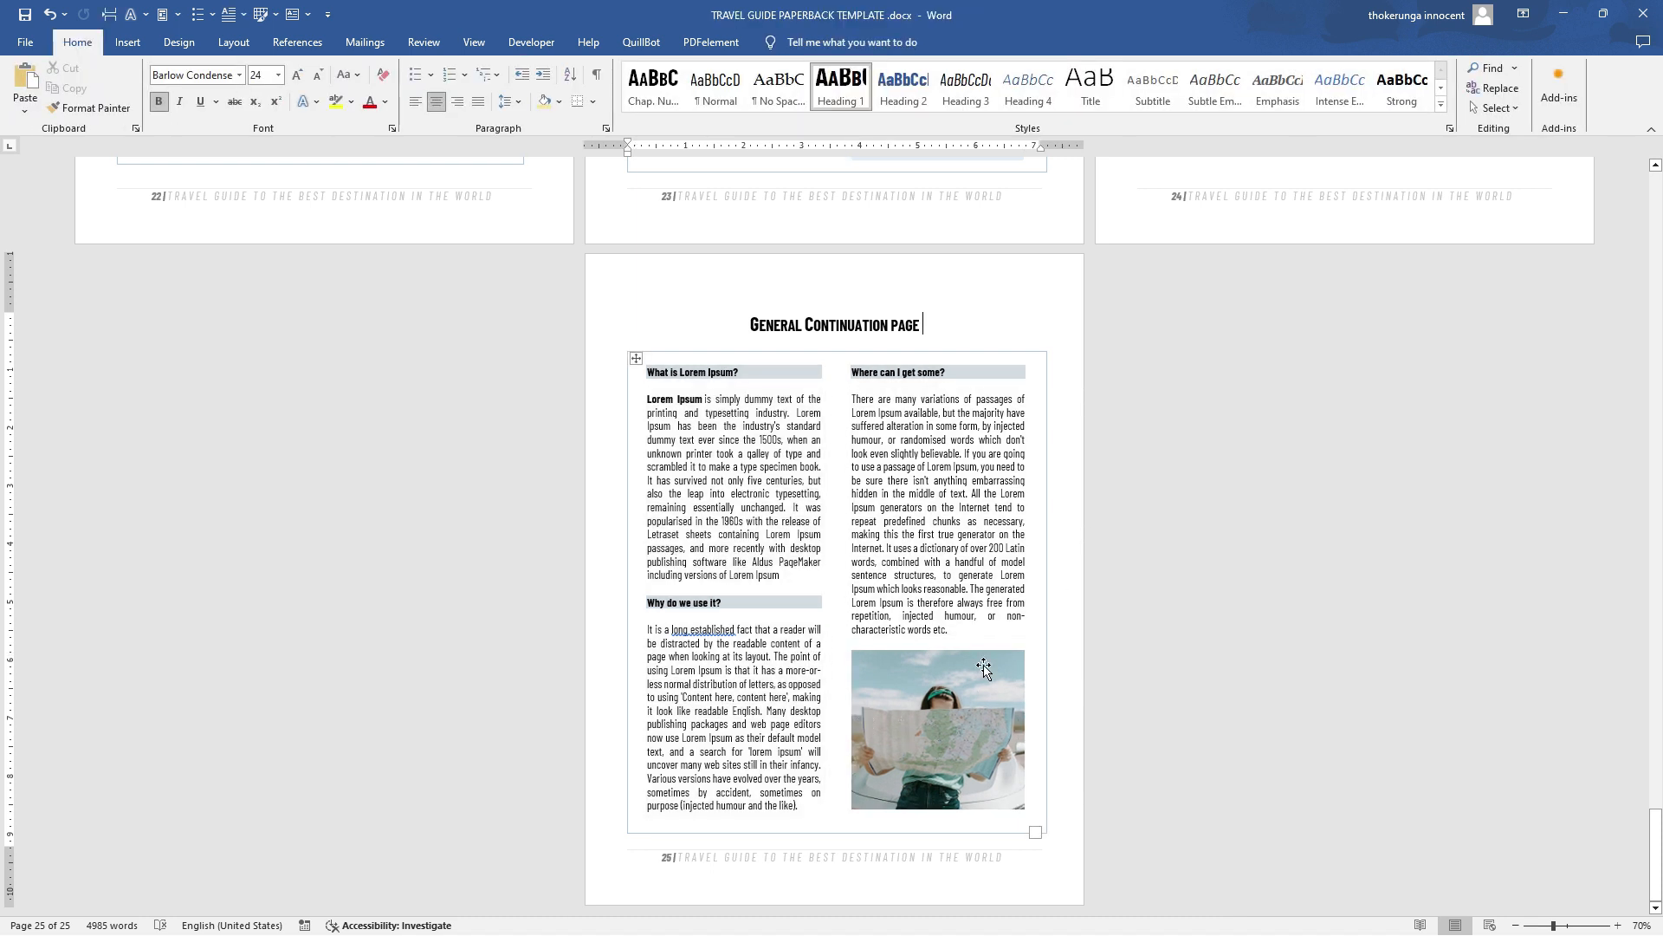
scroll(924, 639, up, 3)
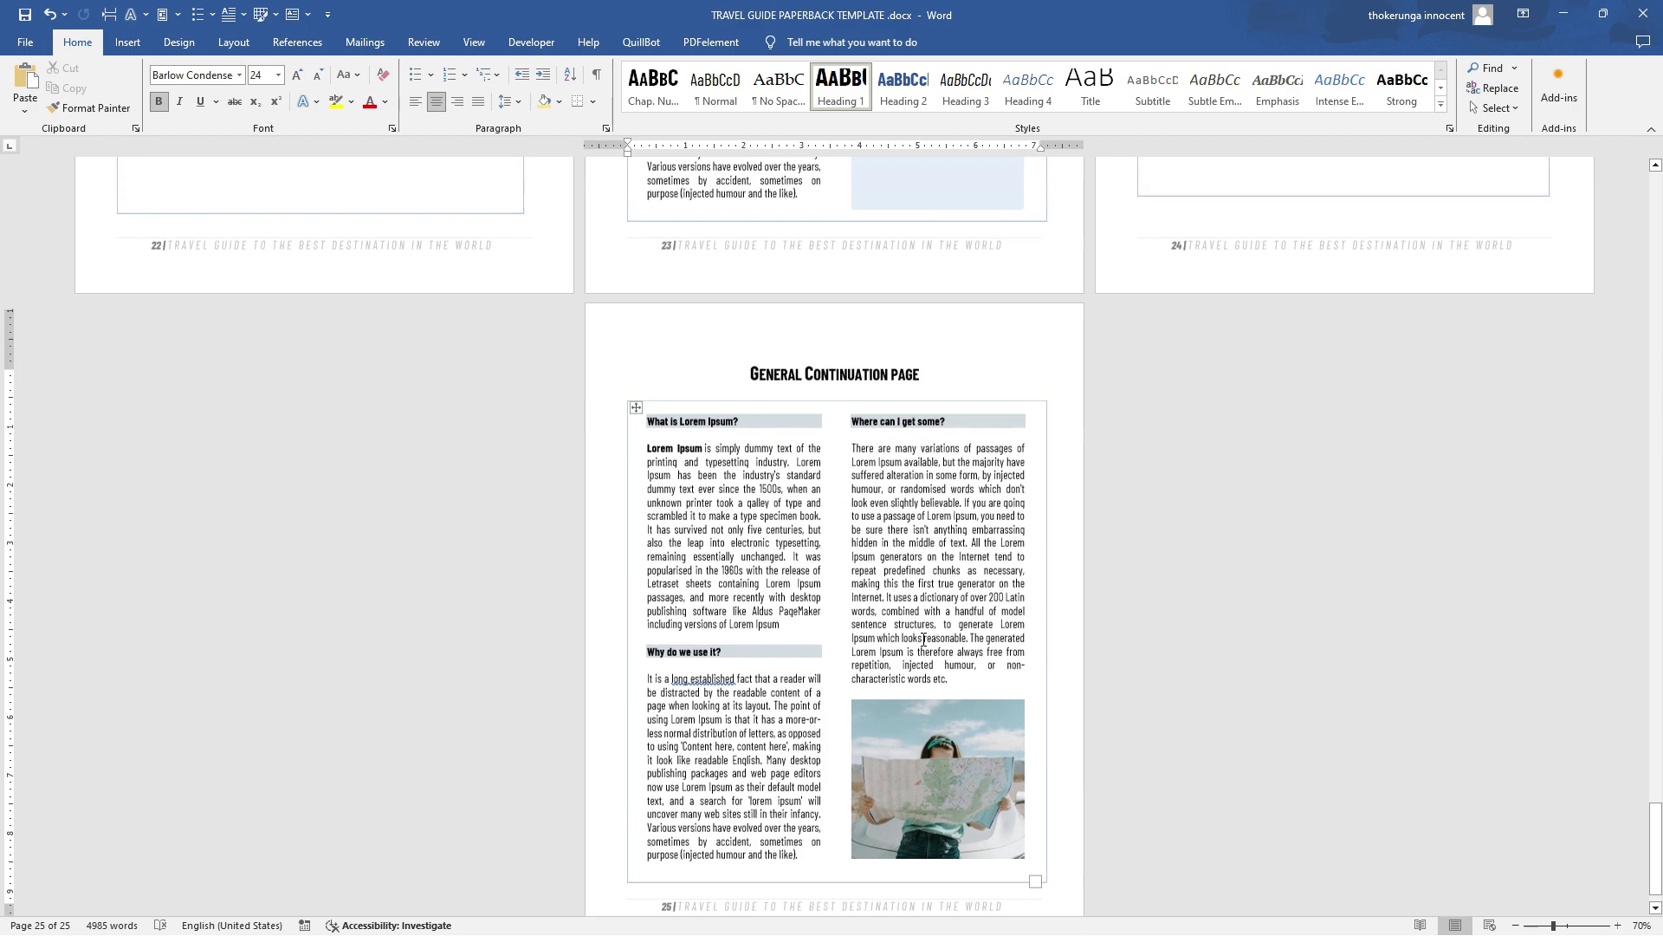
scroll(923, 640, up, 3)
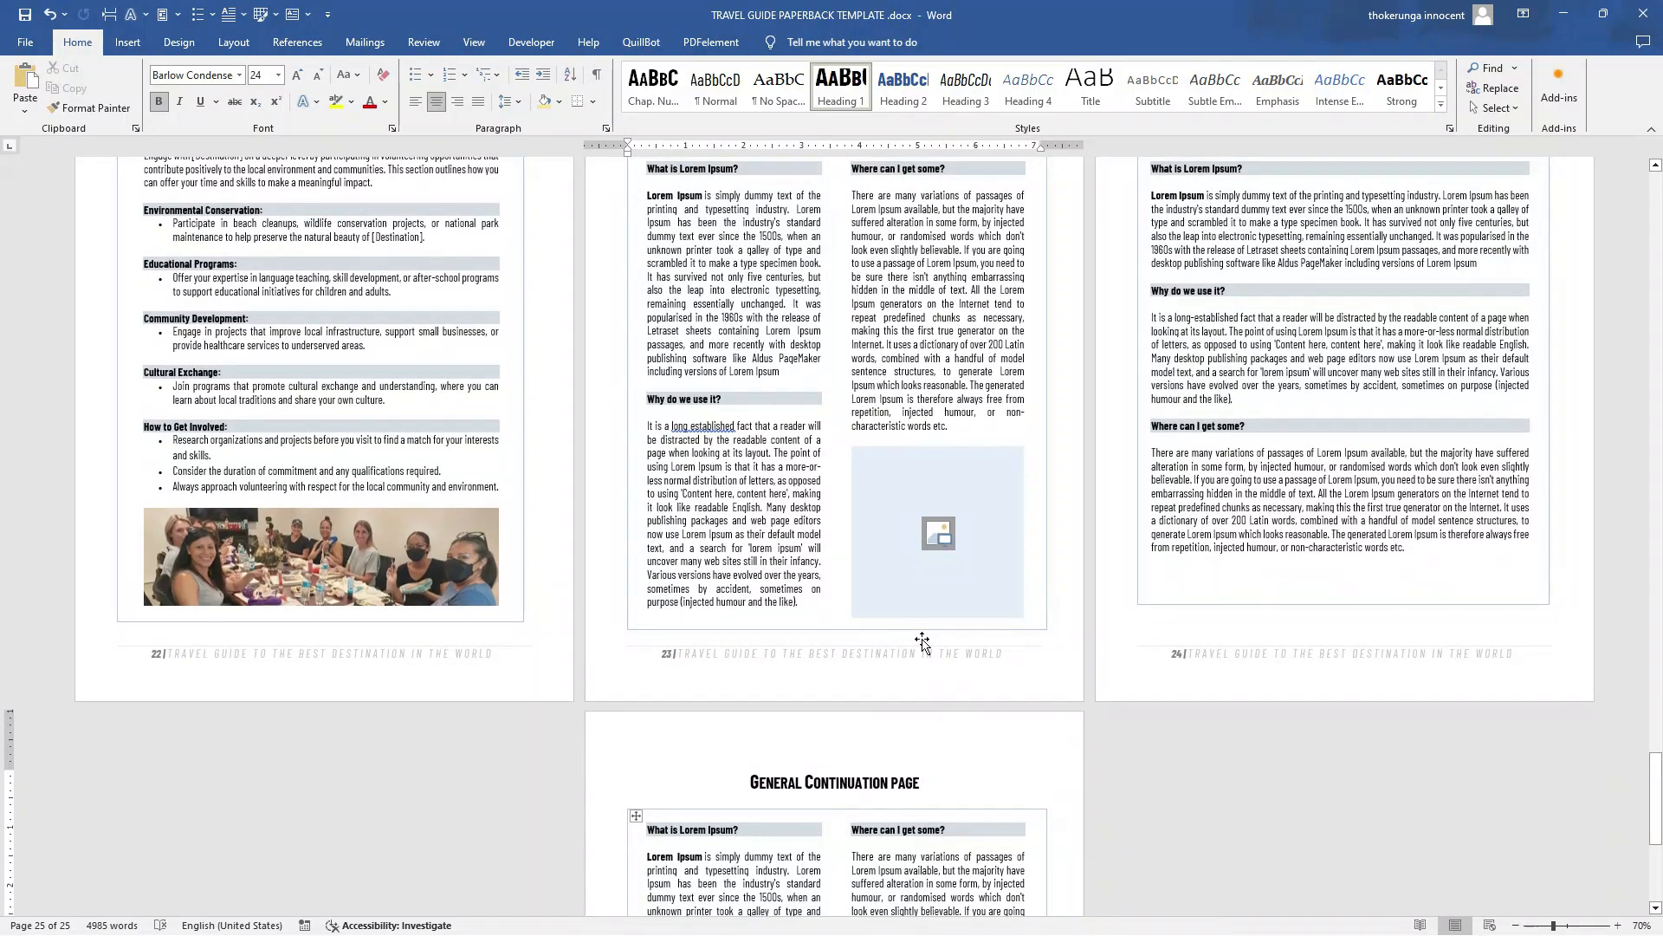
scroll(922, 641, down, 5)
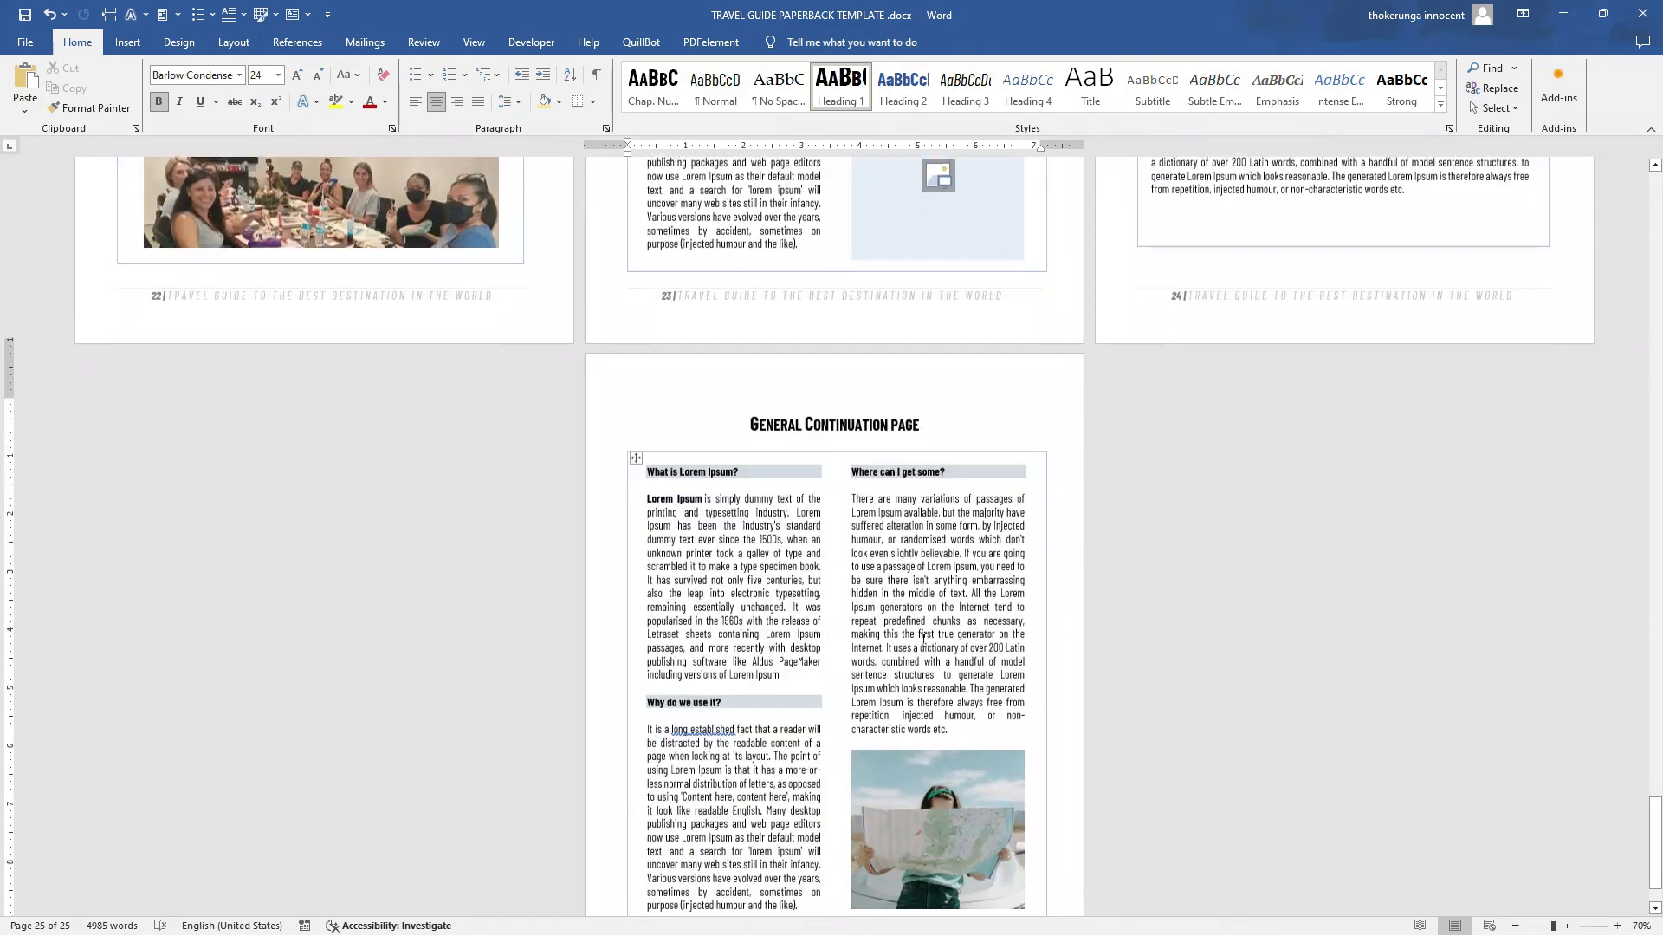
scroll(870, 660, up, 5)
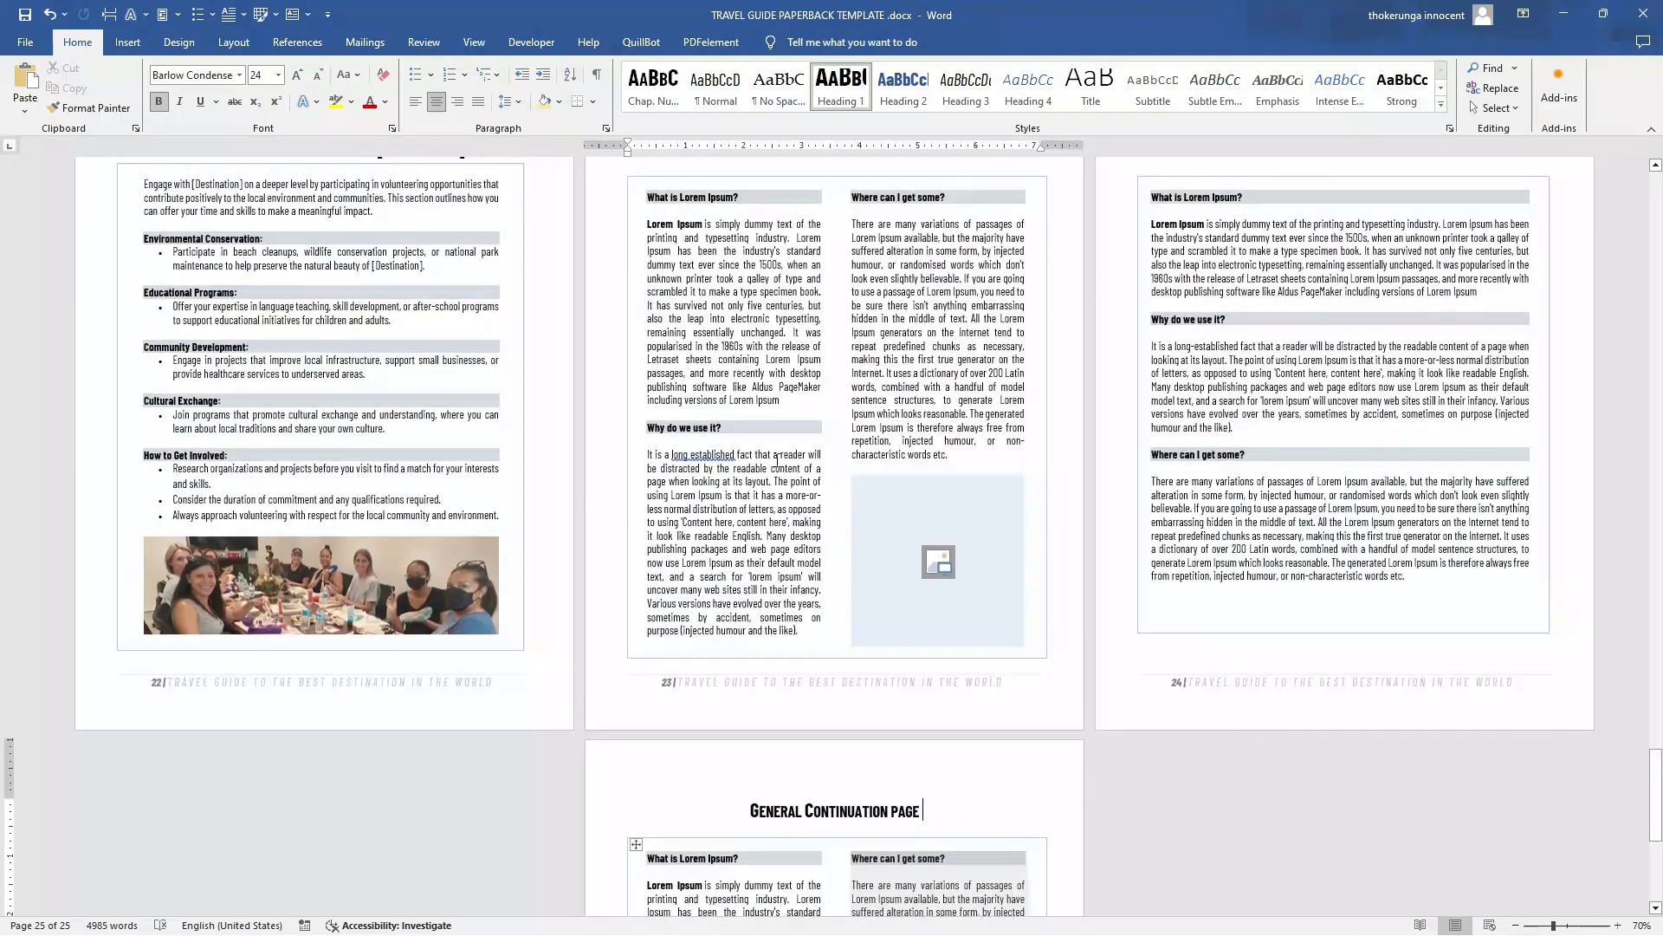
scroll(824, 303, down, 5)
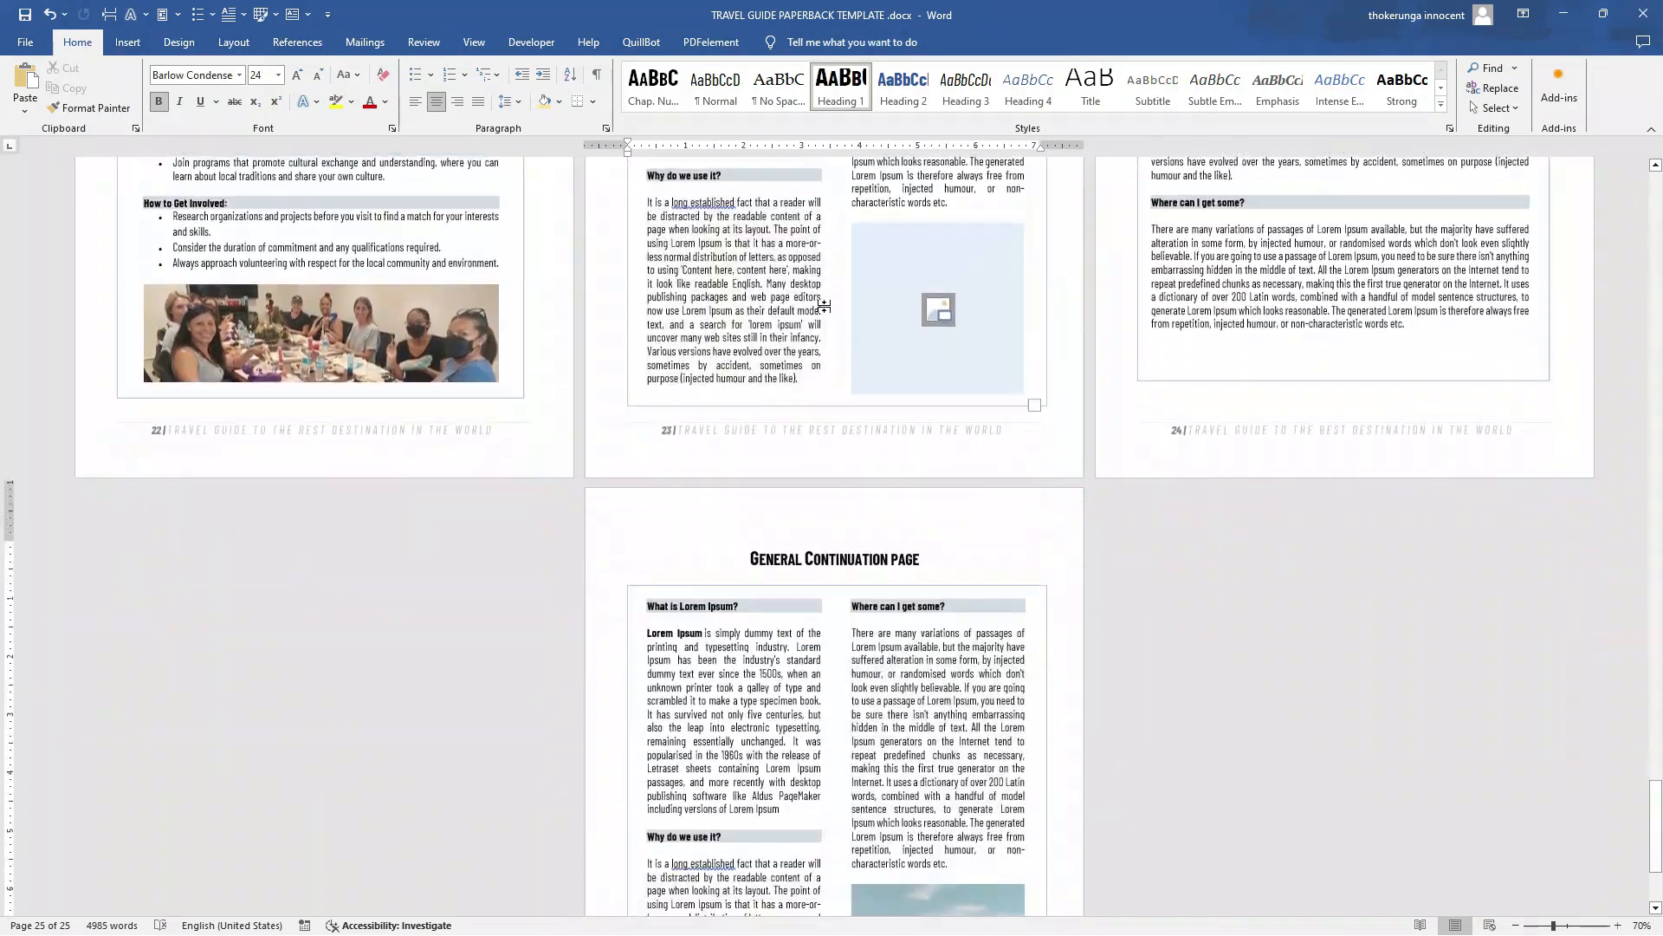
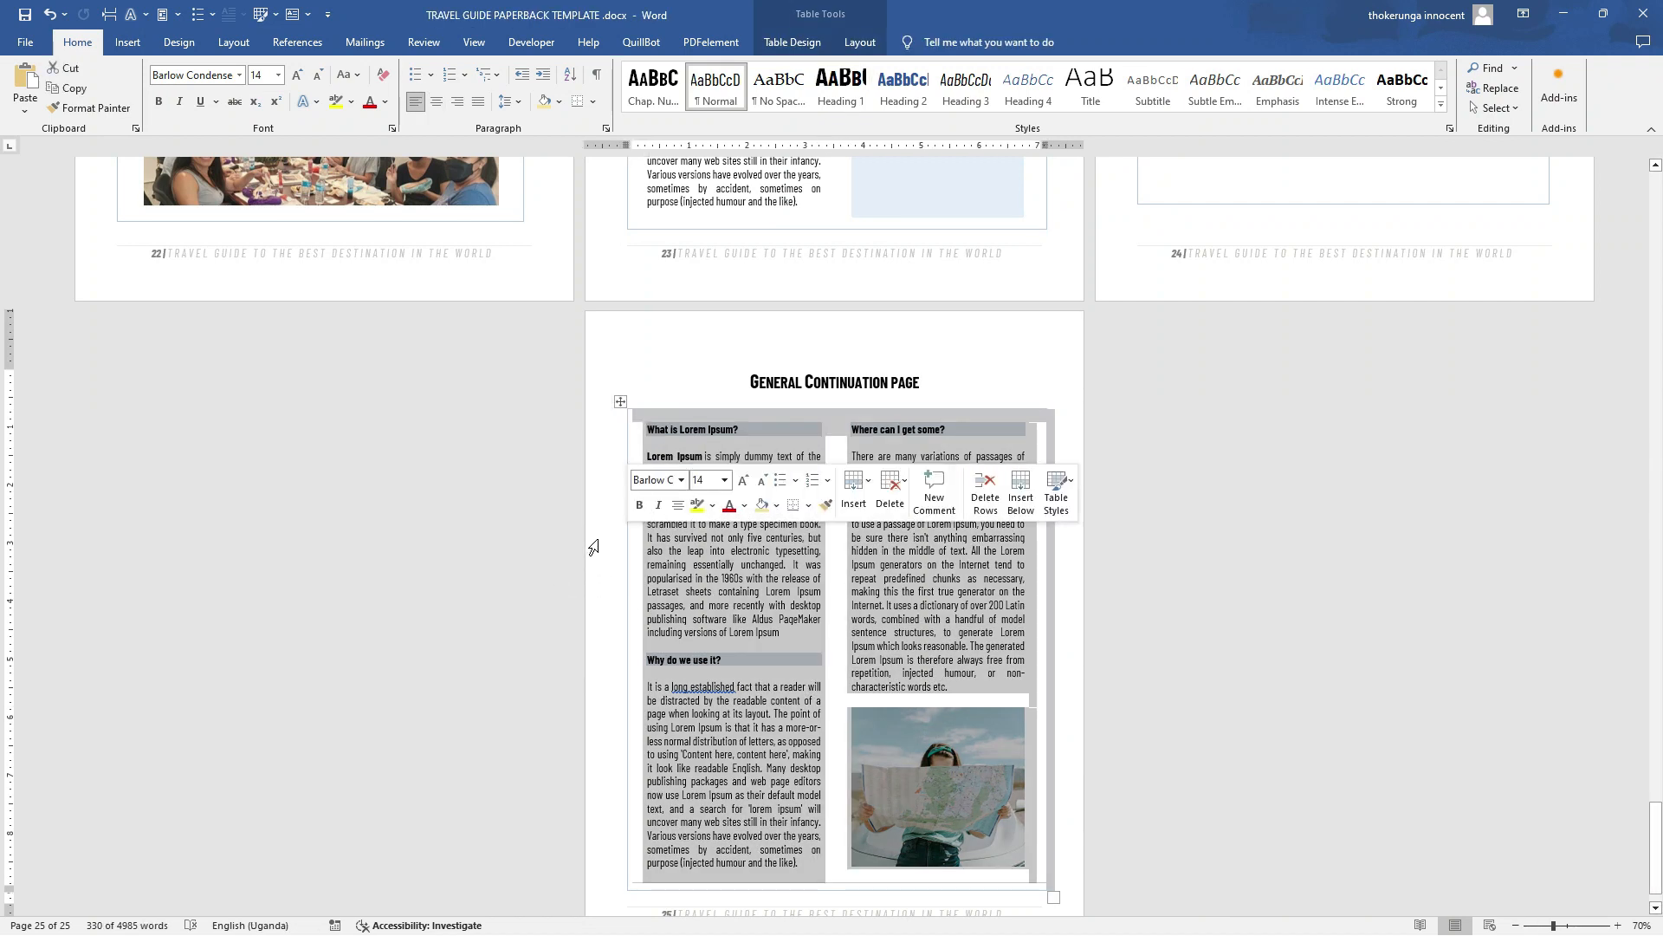
Remove the last page's table contents and its empty frame, and undo the removal
click(622, 400)
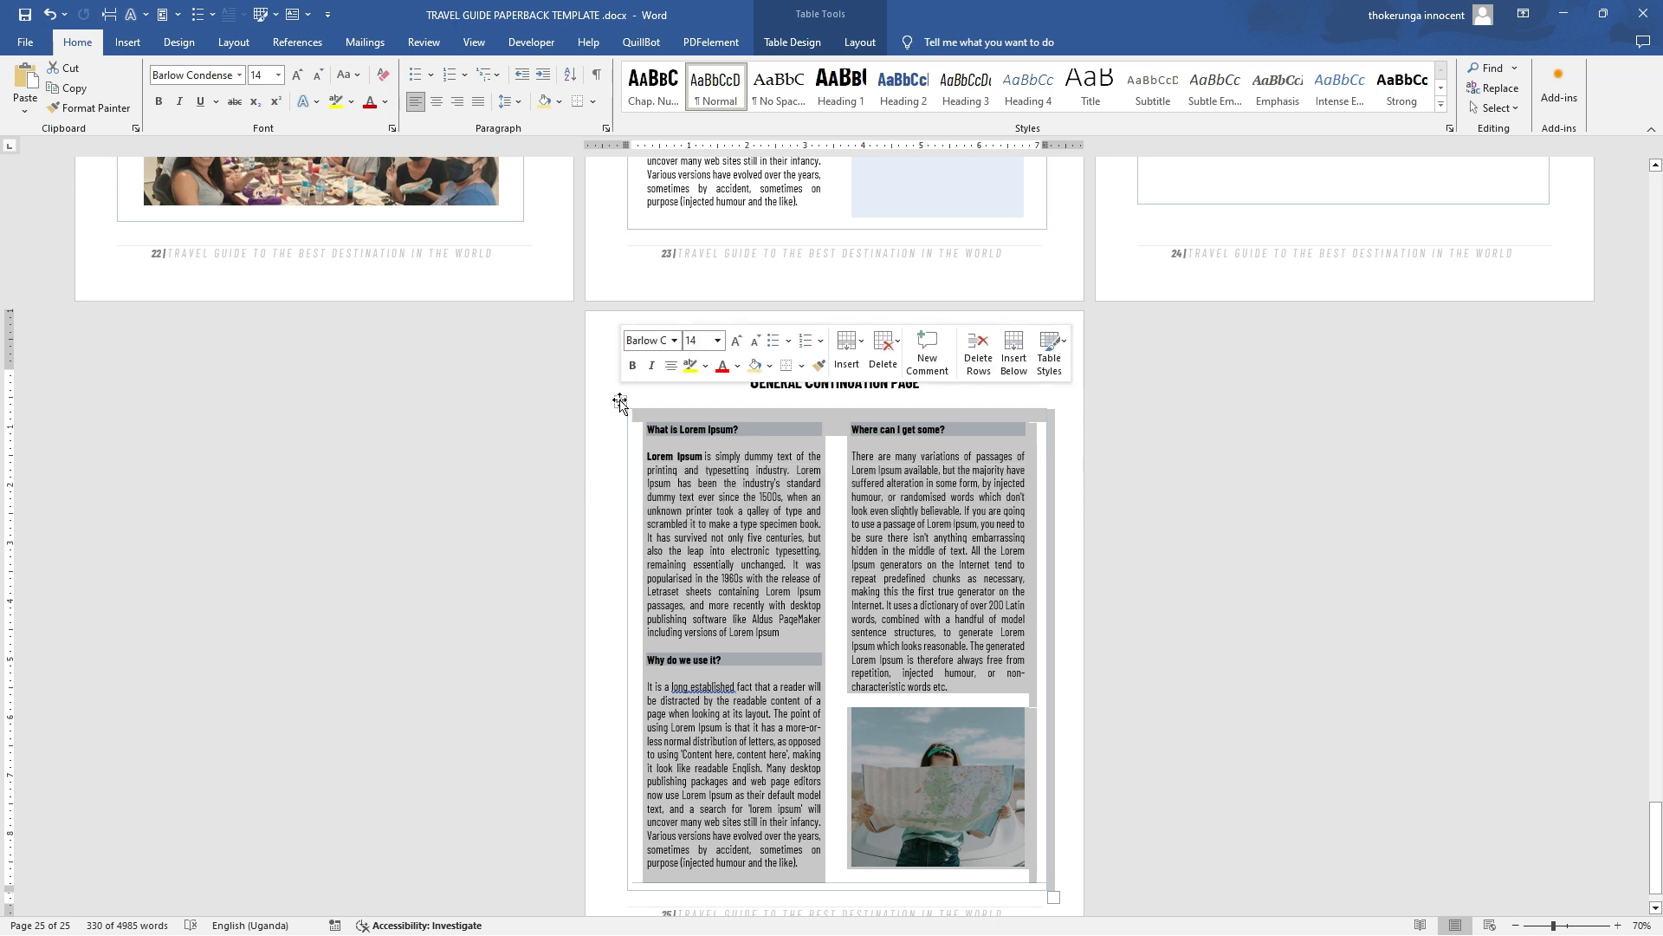
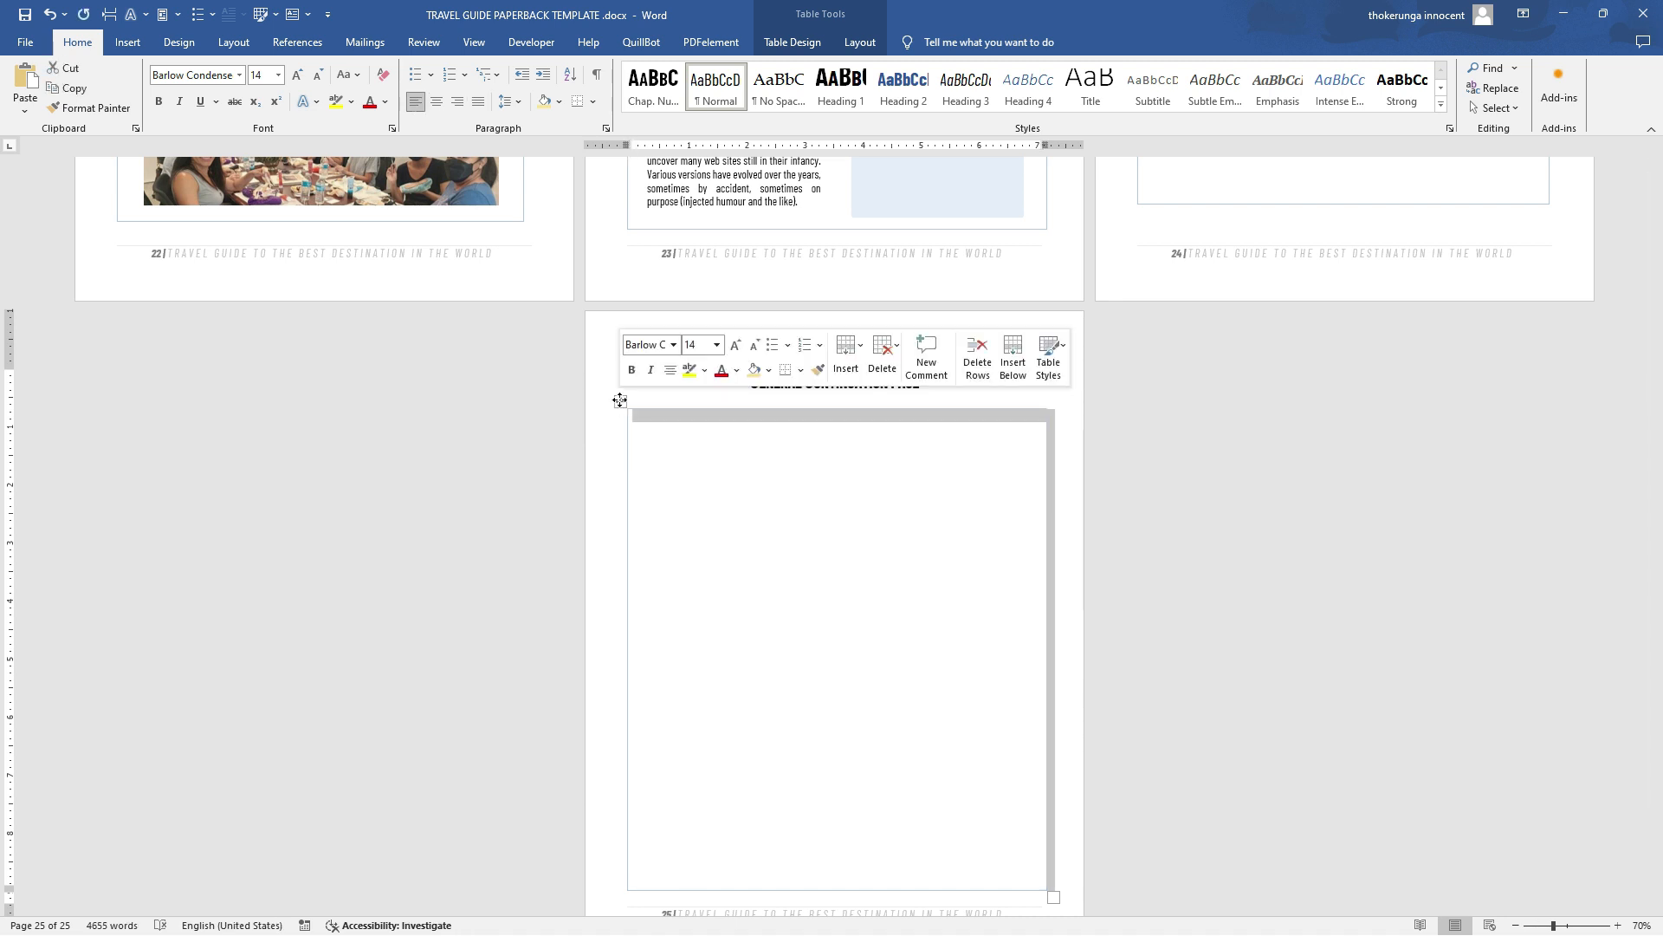
click(620, 401)
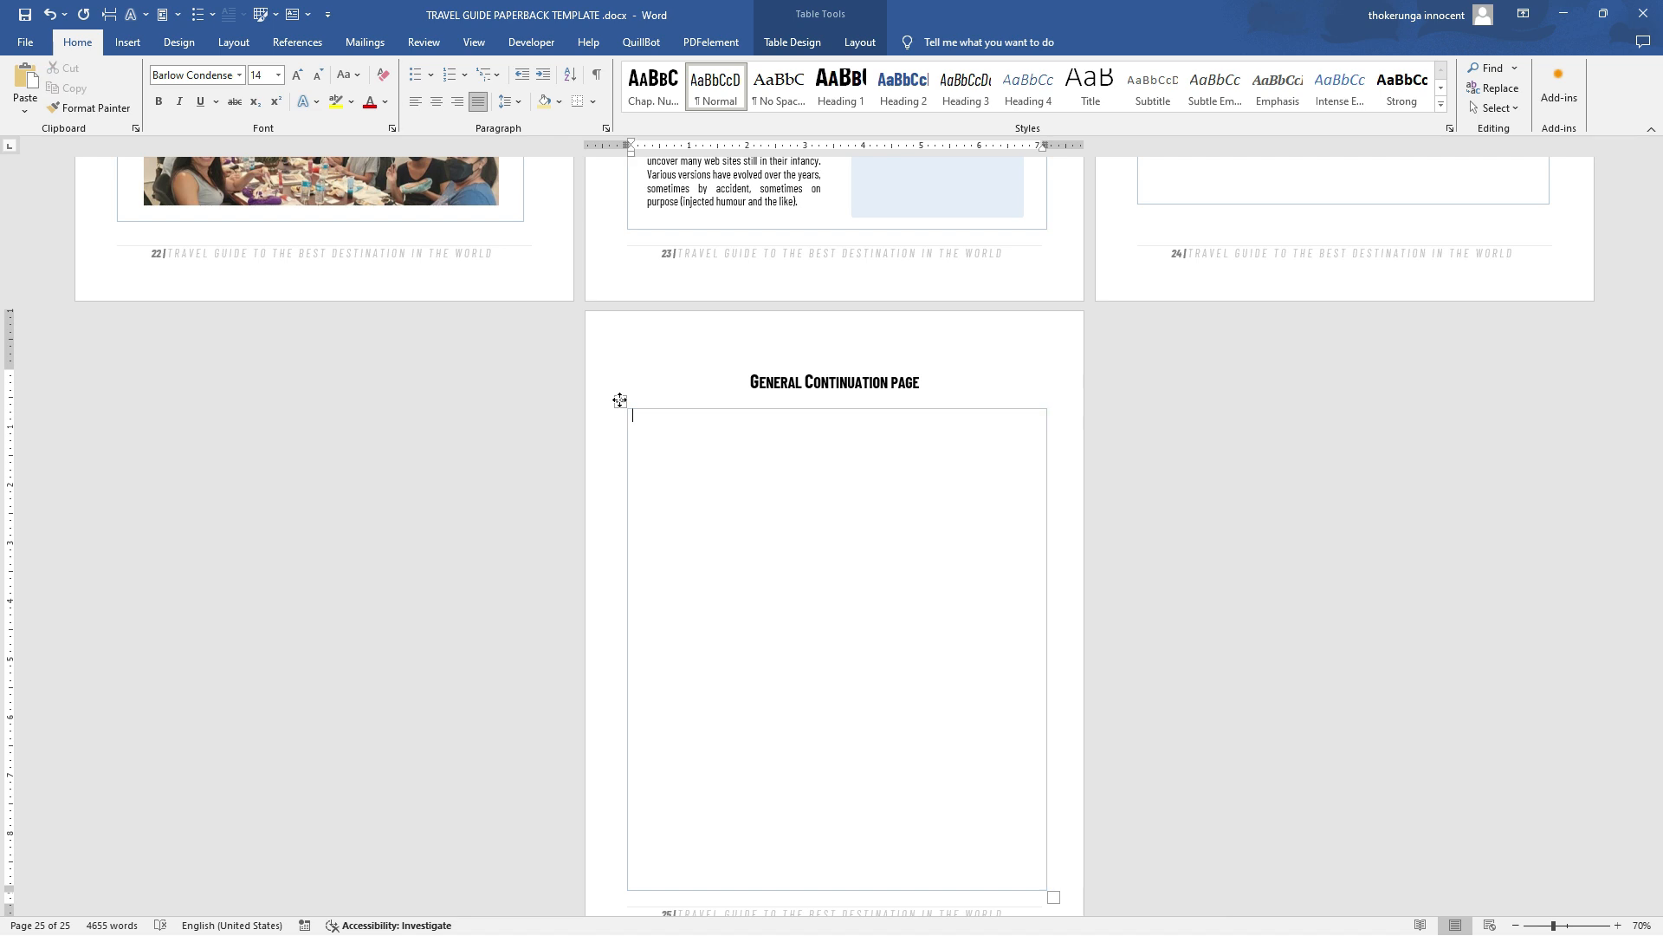
click(620, 401)
right_click(621, 401)
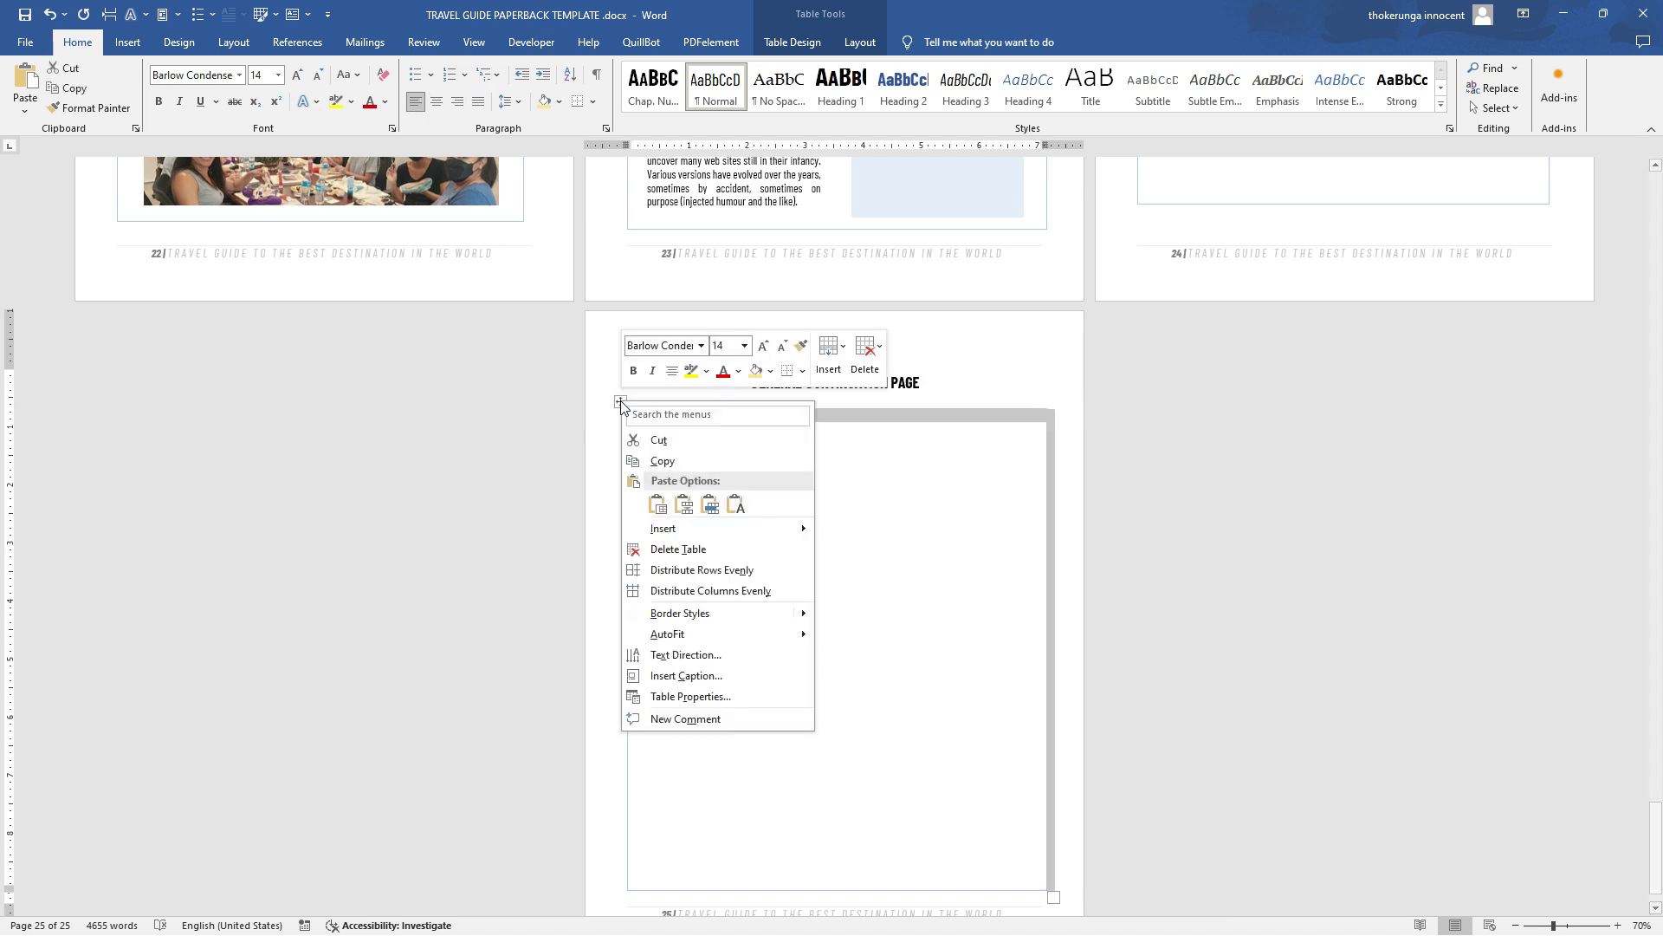
click(660, 440)
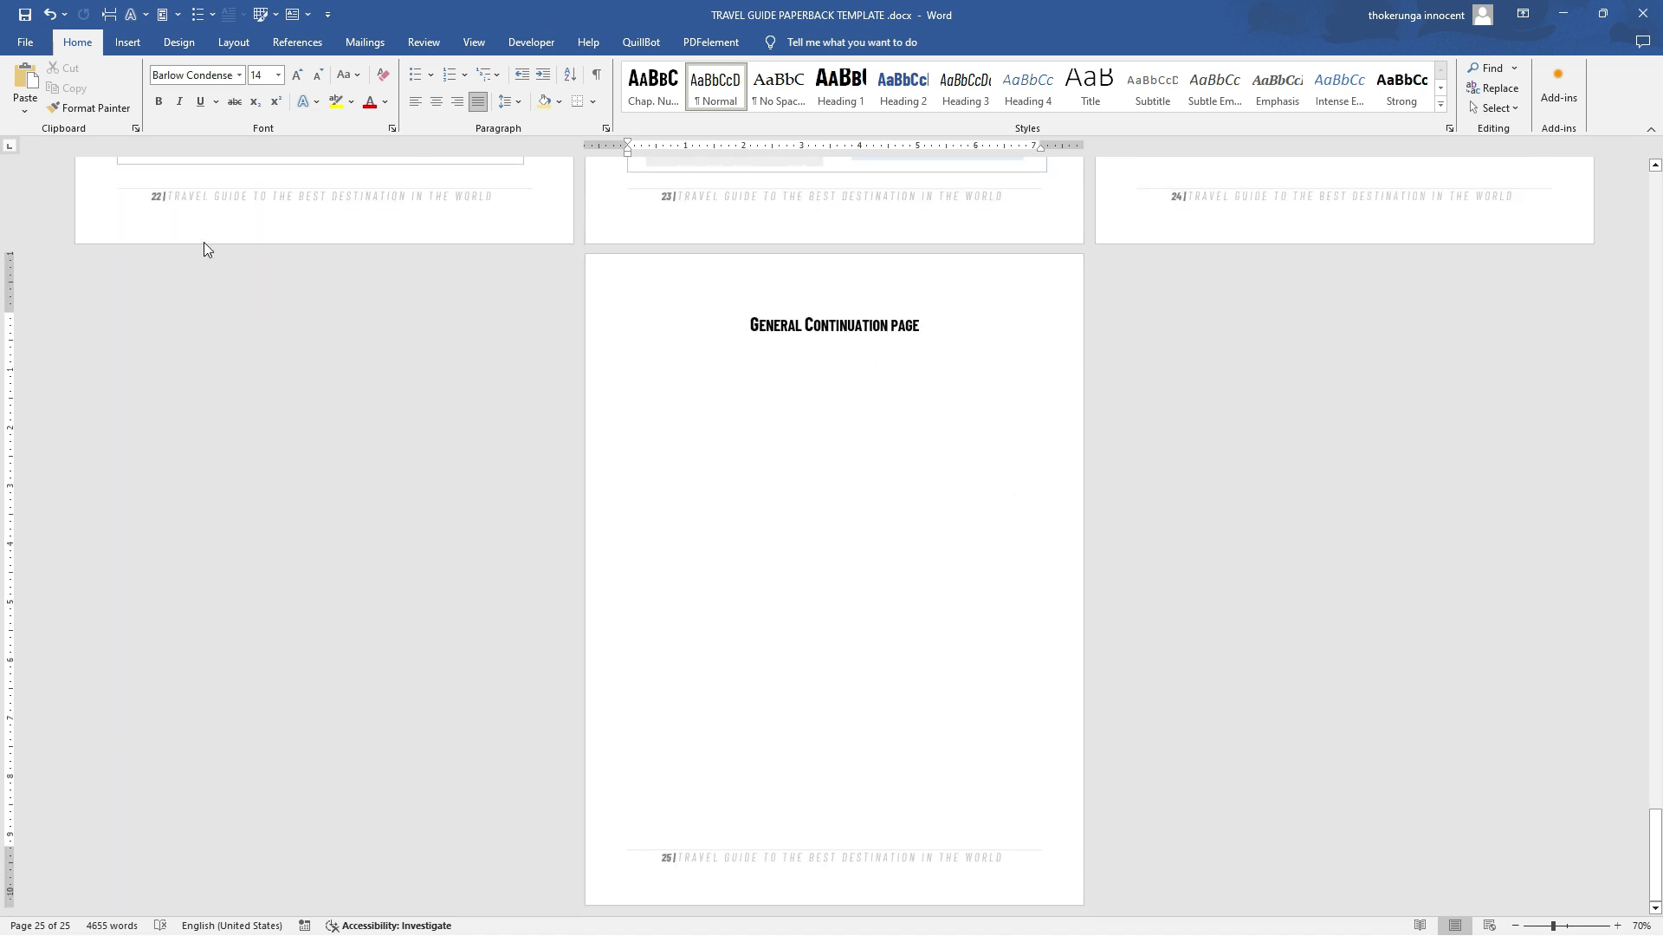
click(56, 11)
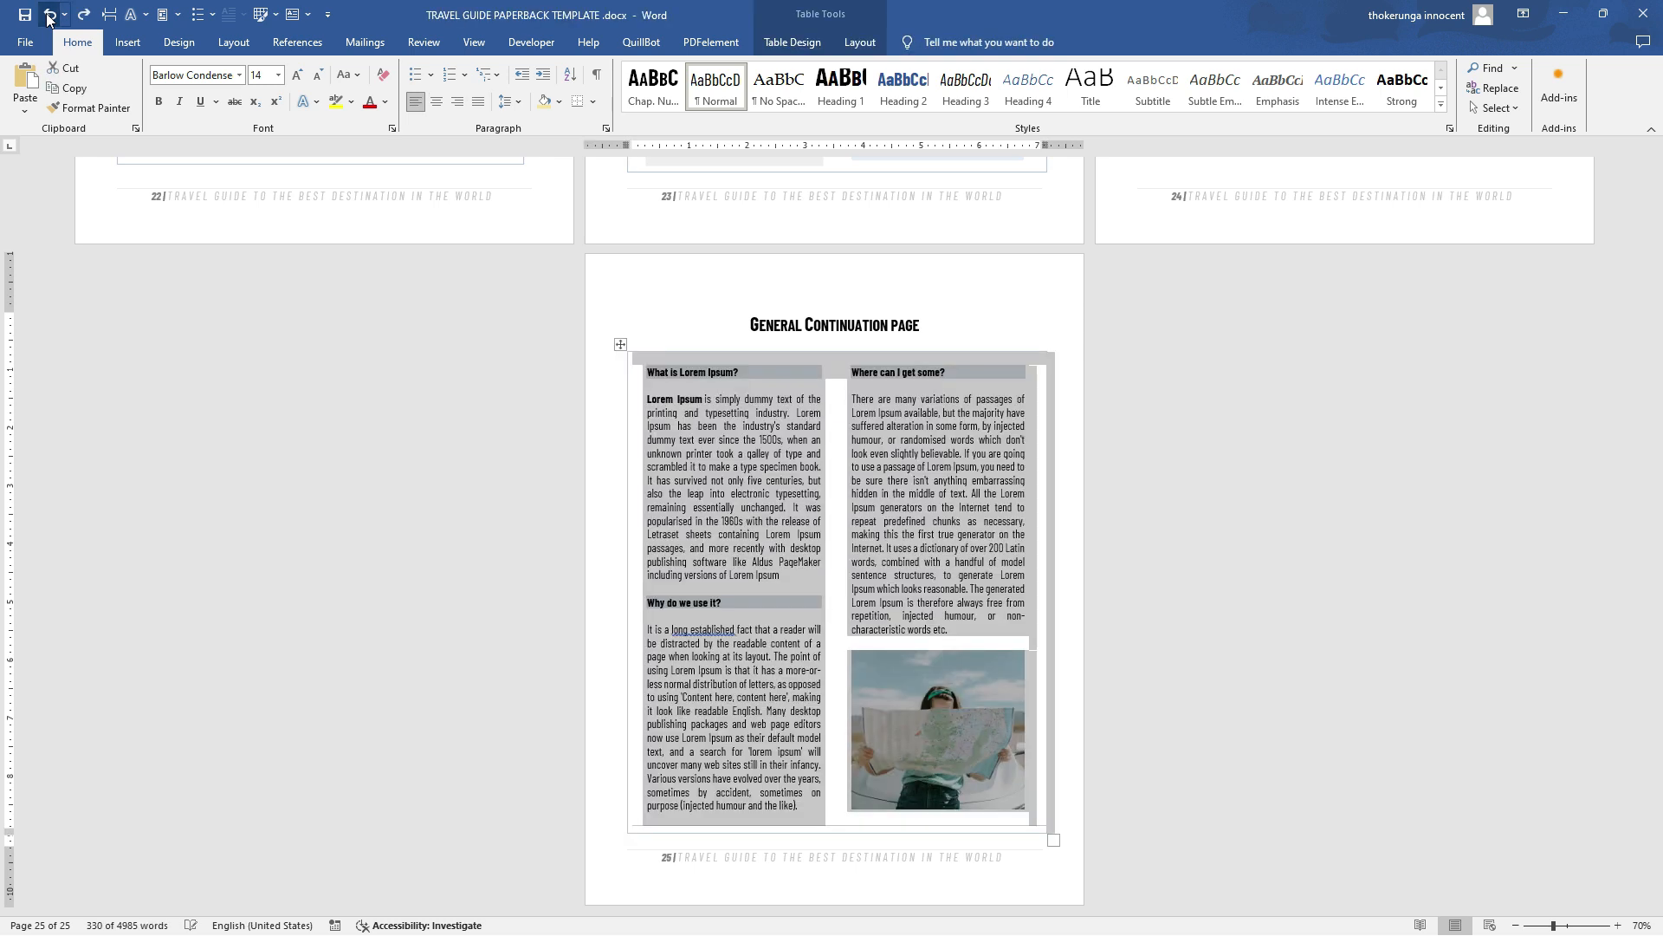
Cut the whole two-column table from the last page, leaving its General Continuation page heading
click(1074, 497)
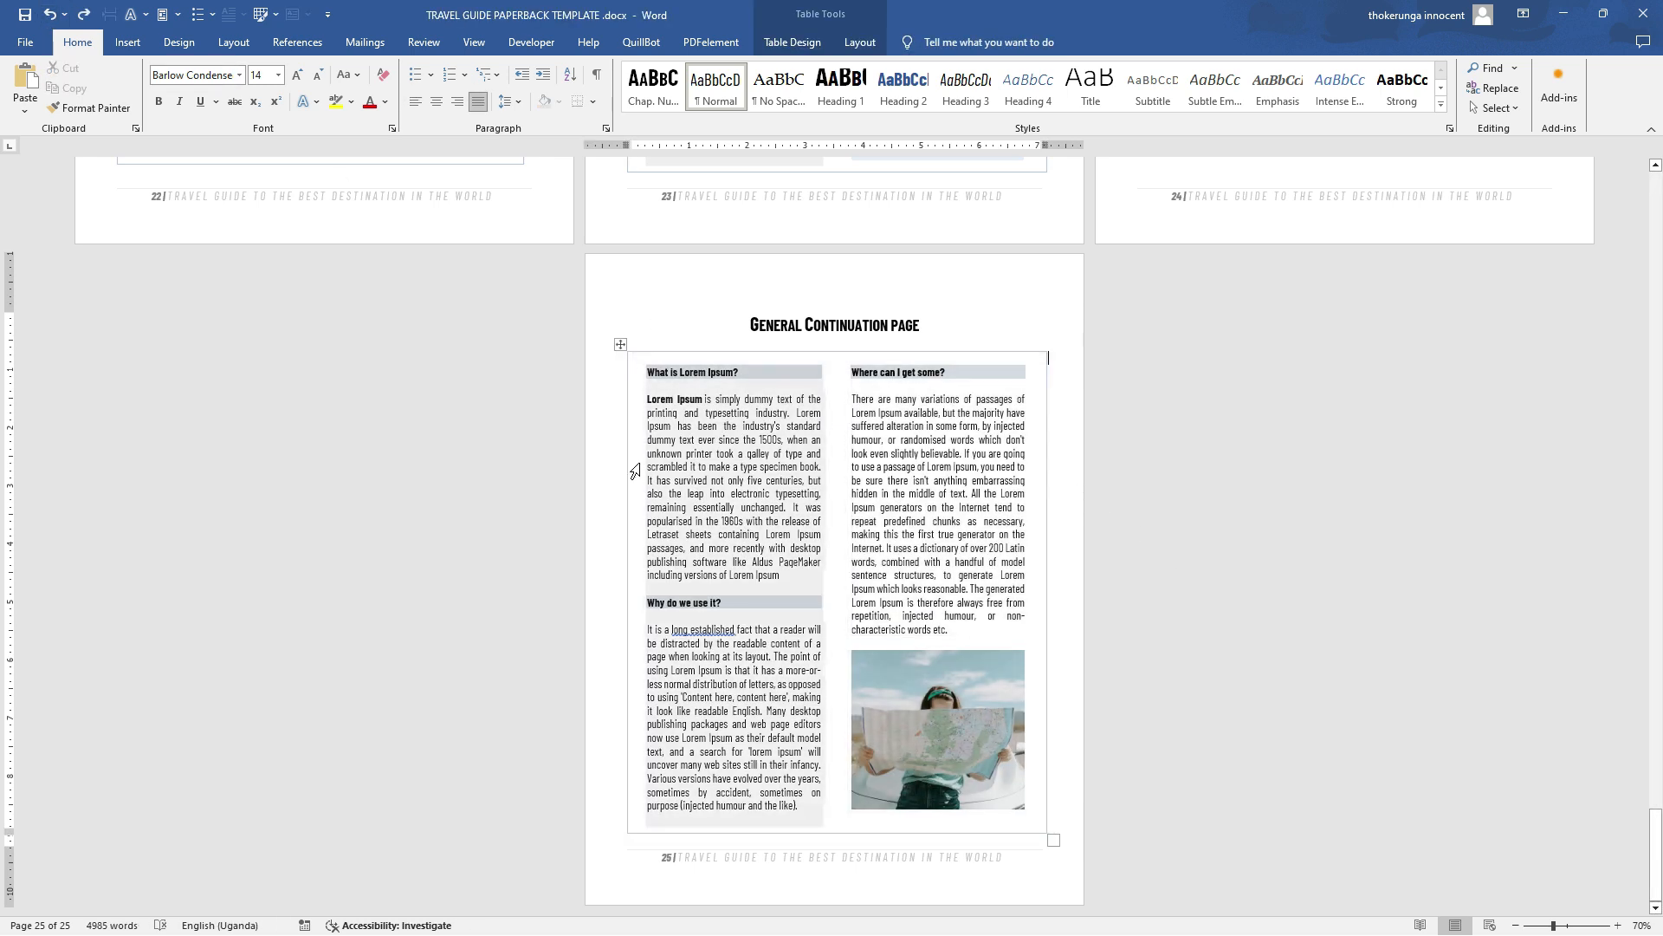
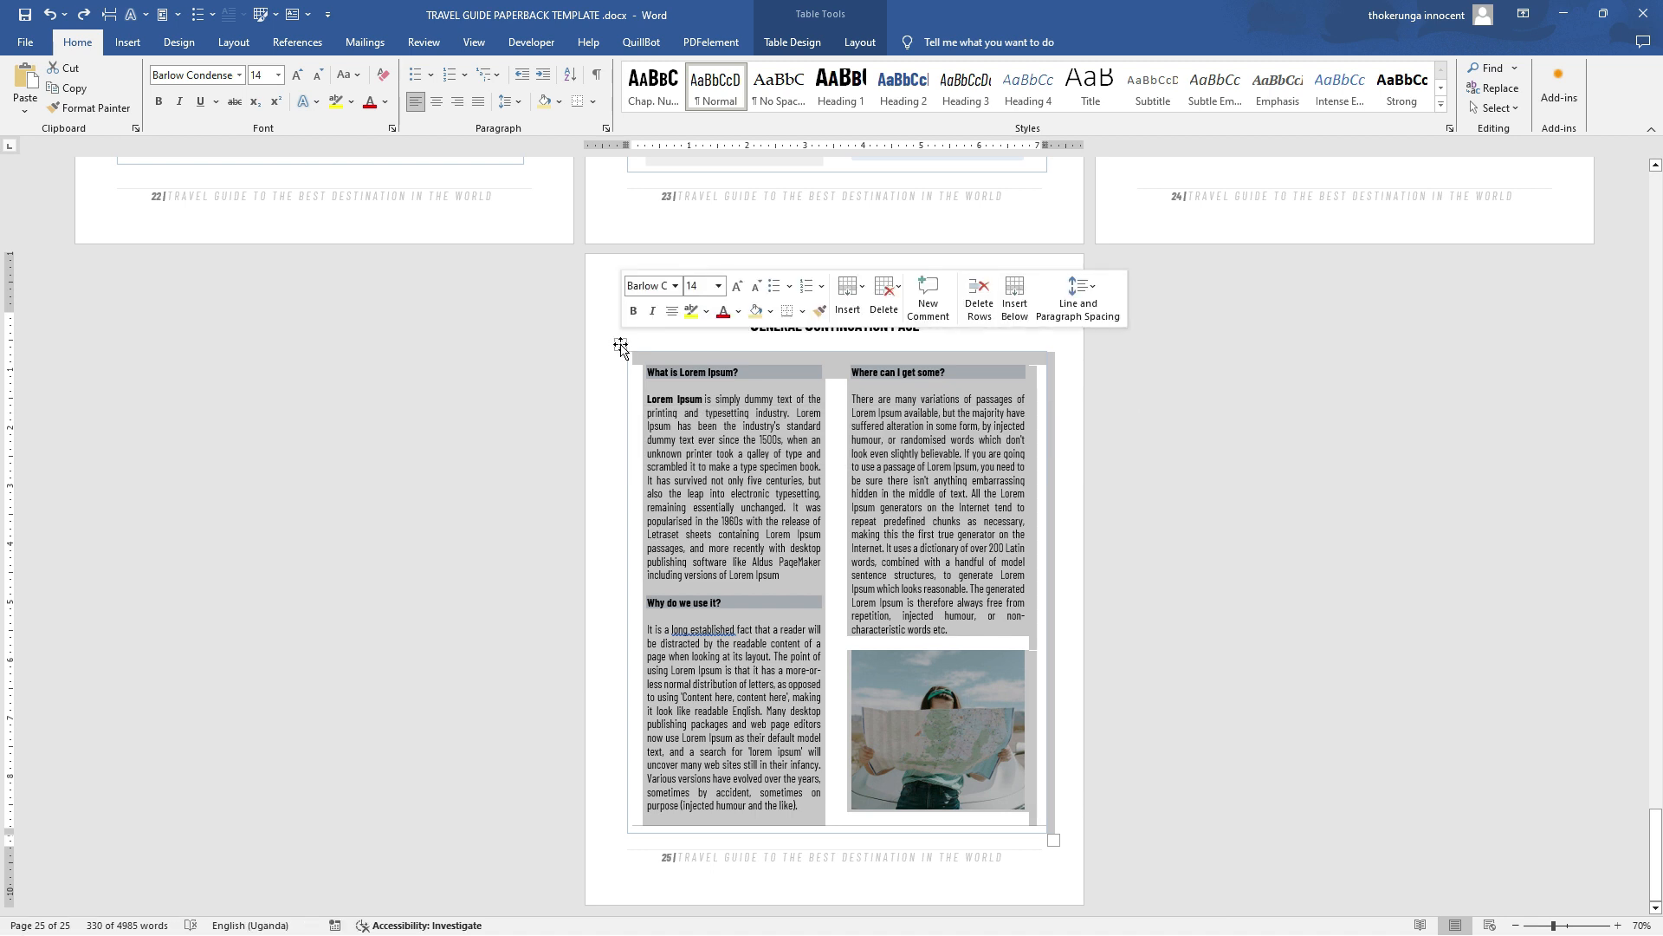
right_click(622, 347)
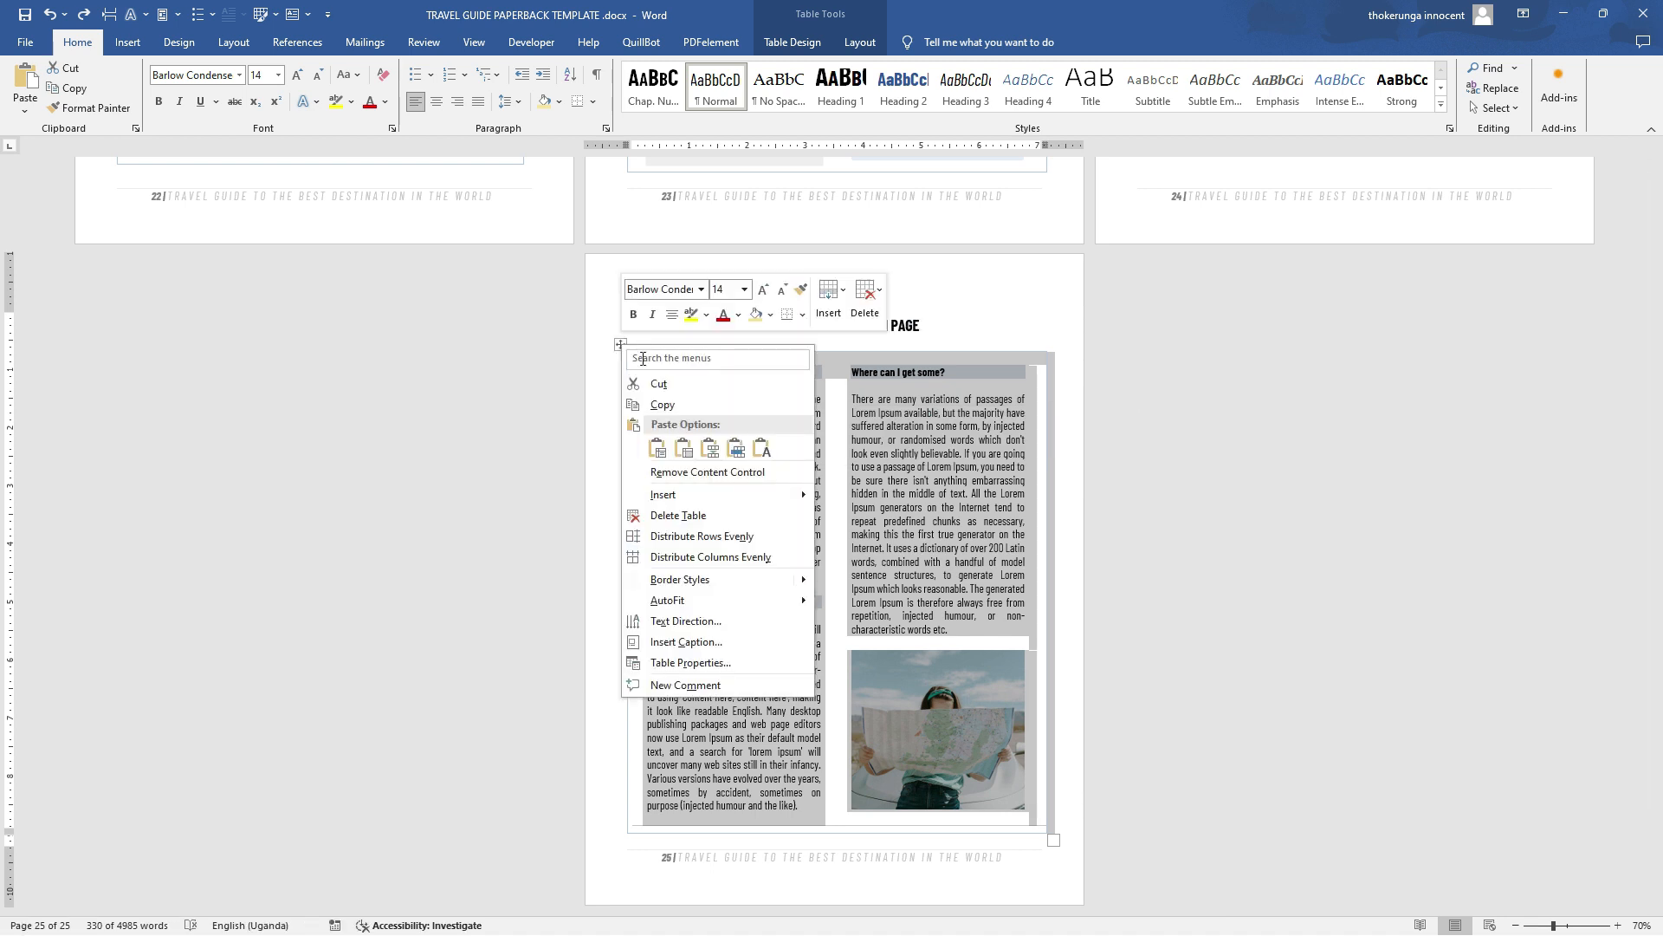
click(669, 383)
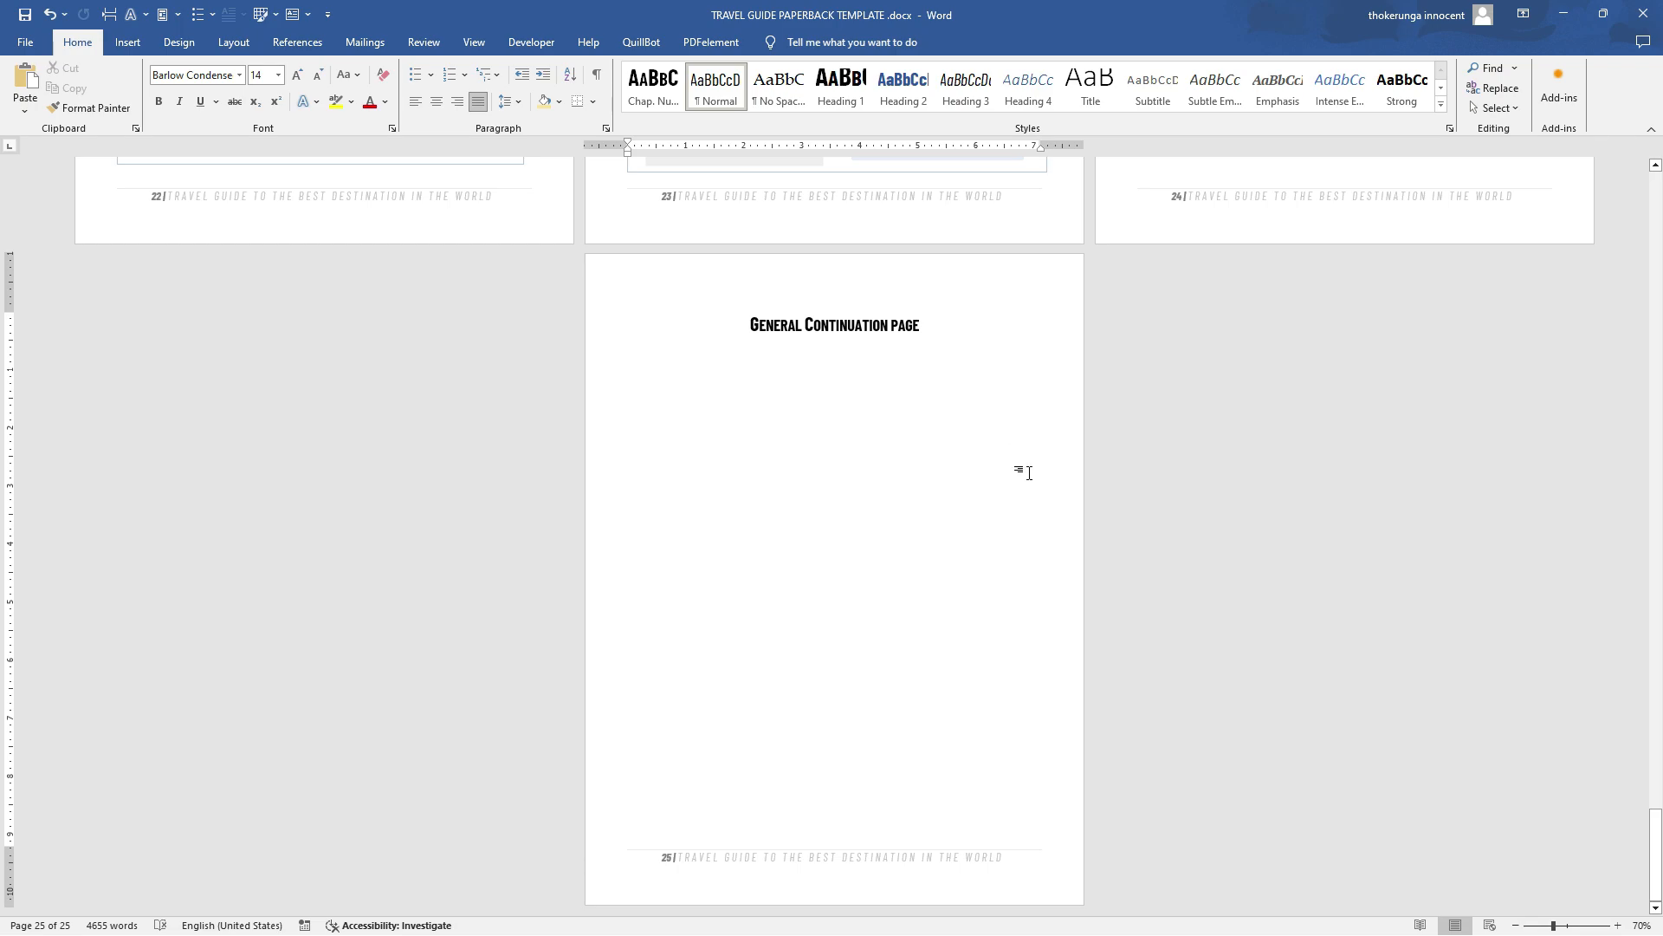
Cut the whole table from the Cultural Etiquette and Tips page, keeping the page heading
scroll(1029, 474, up, 10)
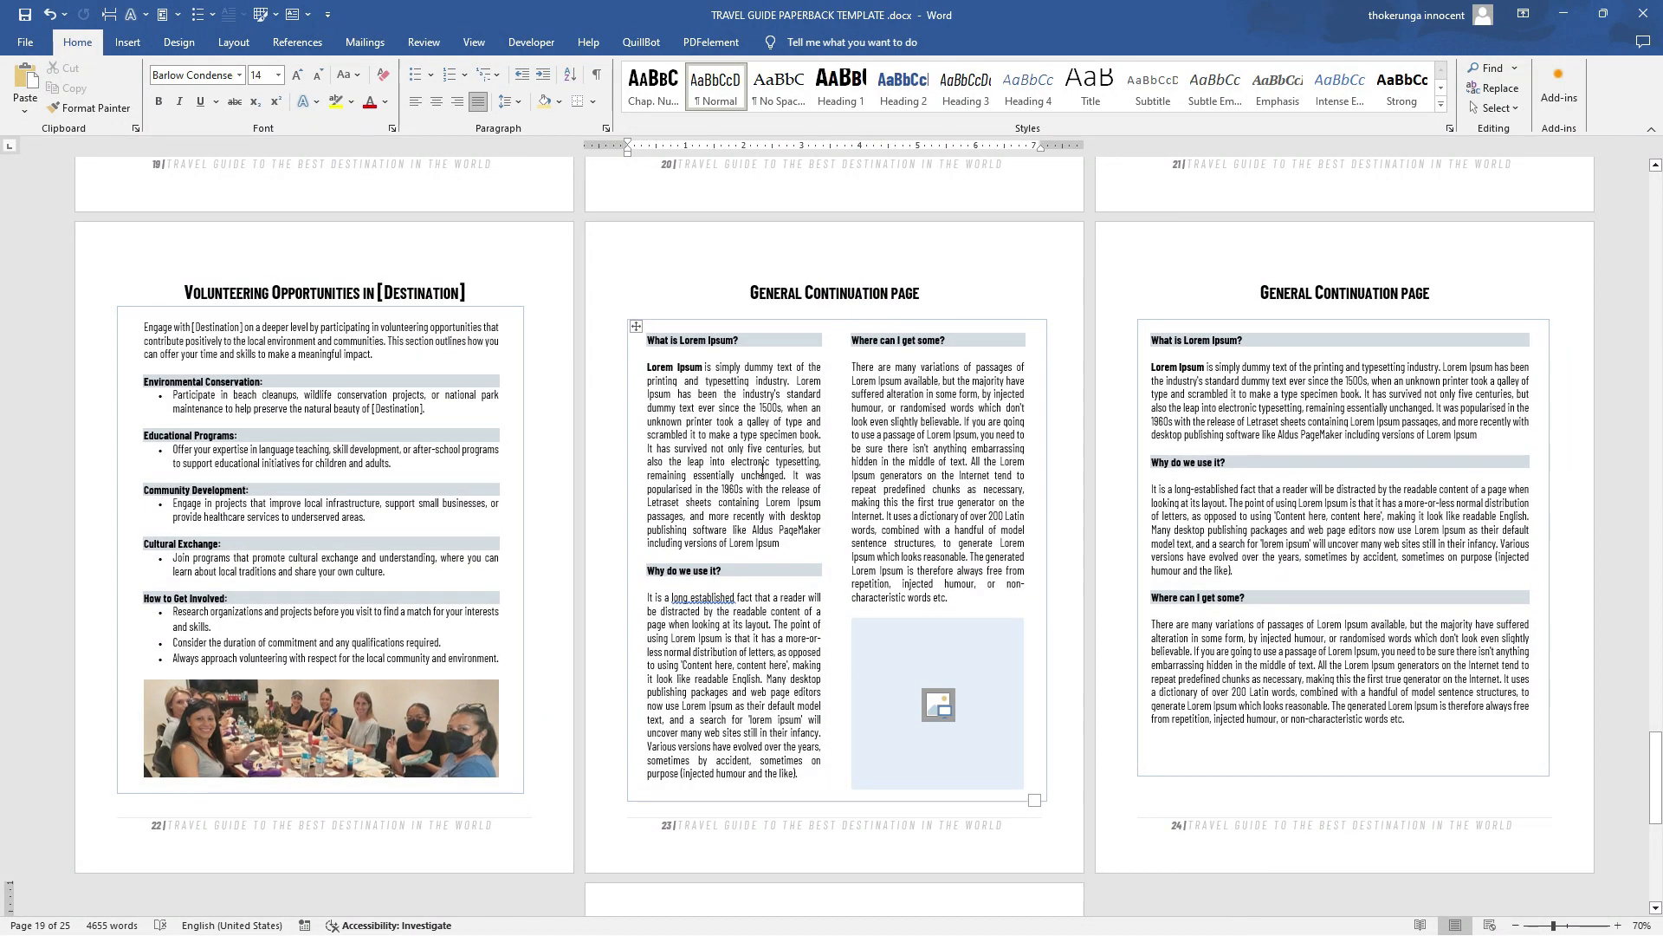
scroll(762, 468, up, 13)
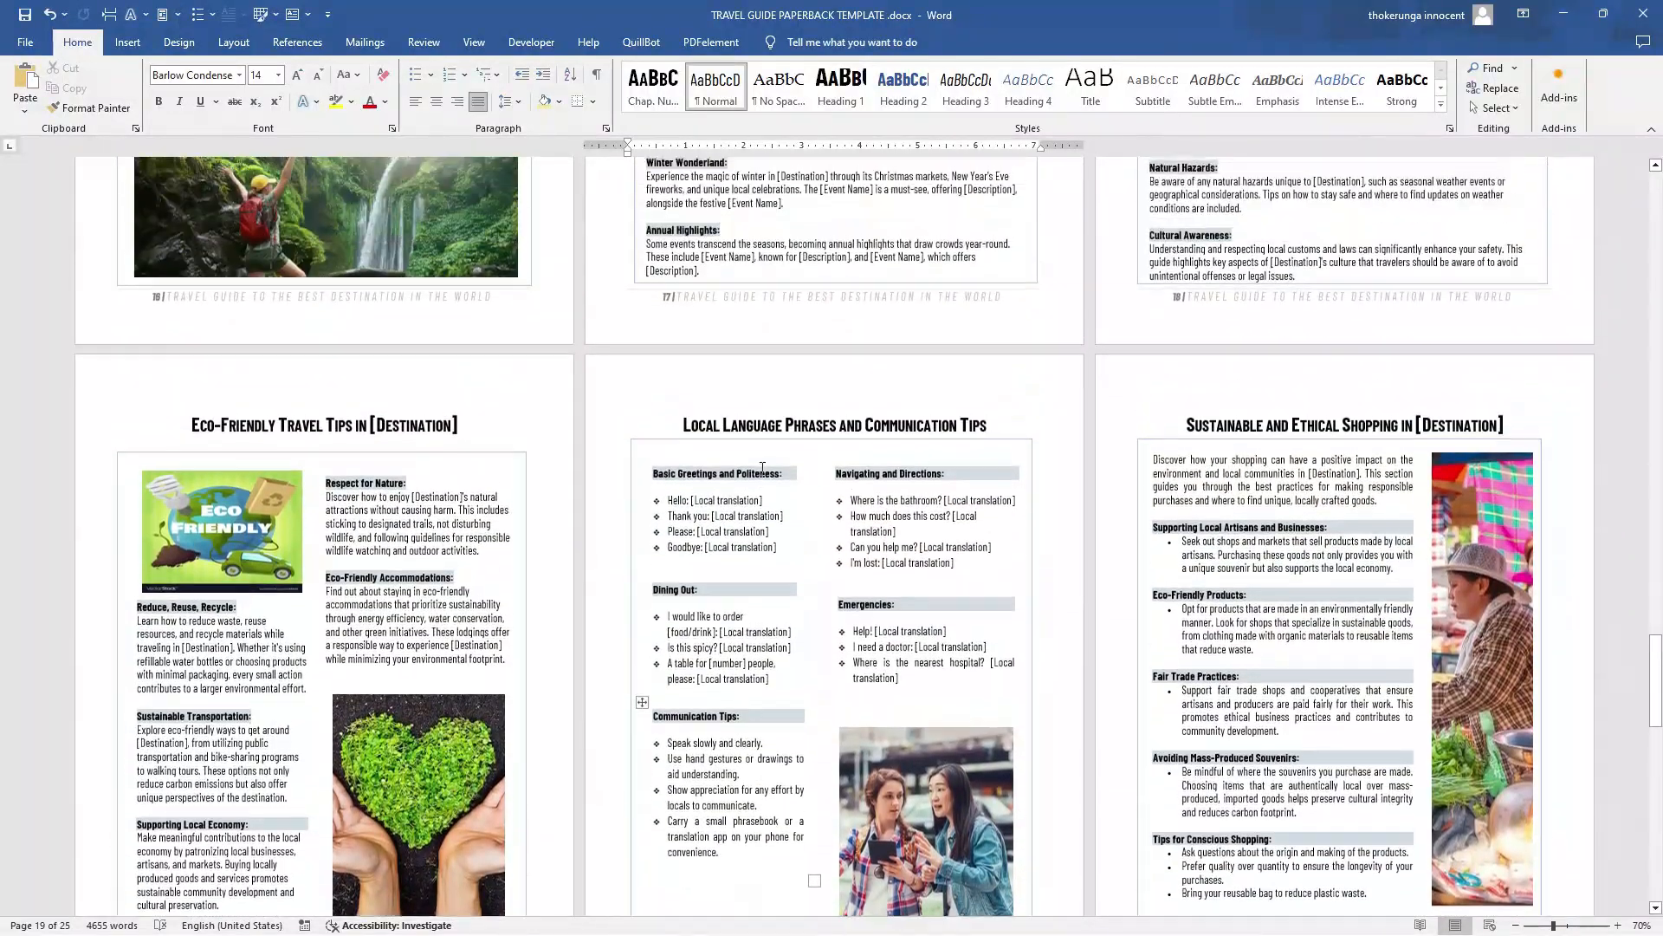
scroll(763, 469, up, 13)
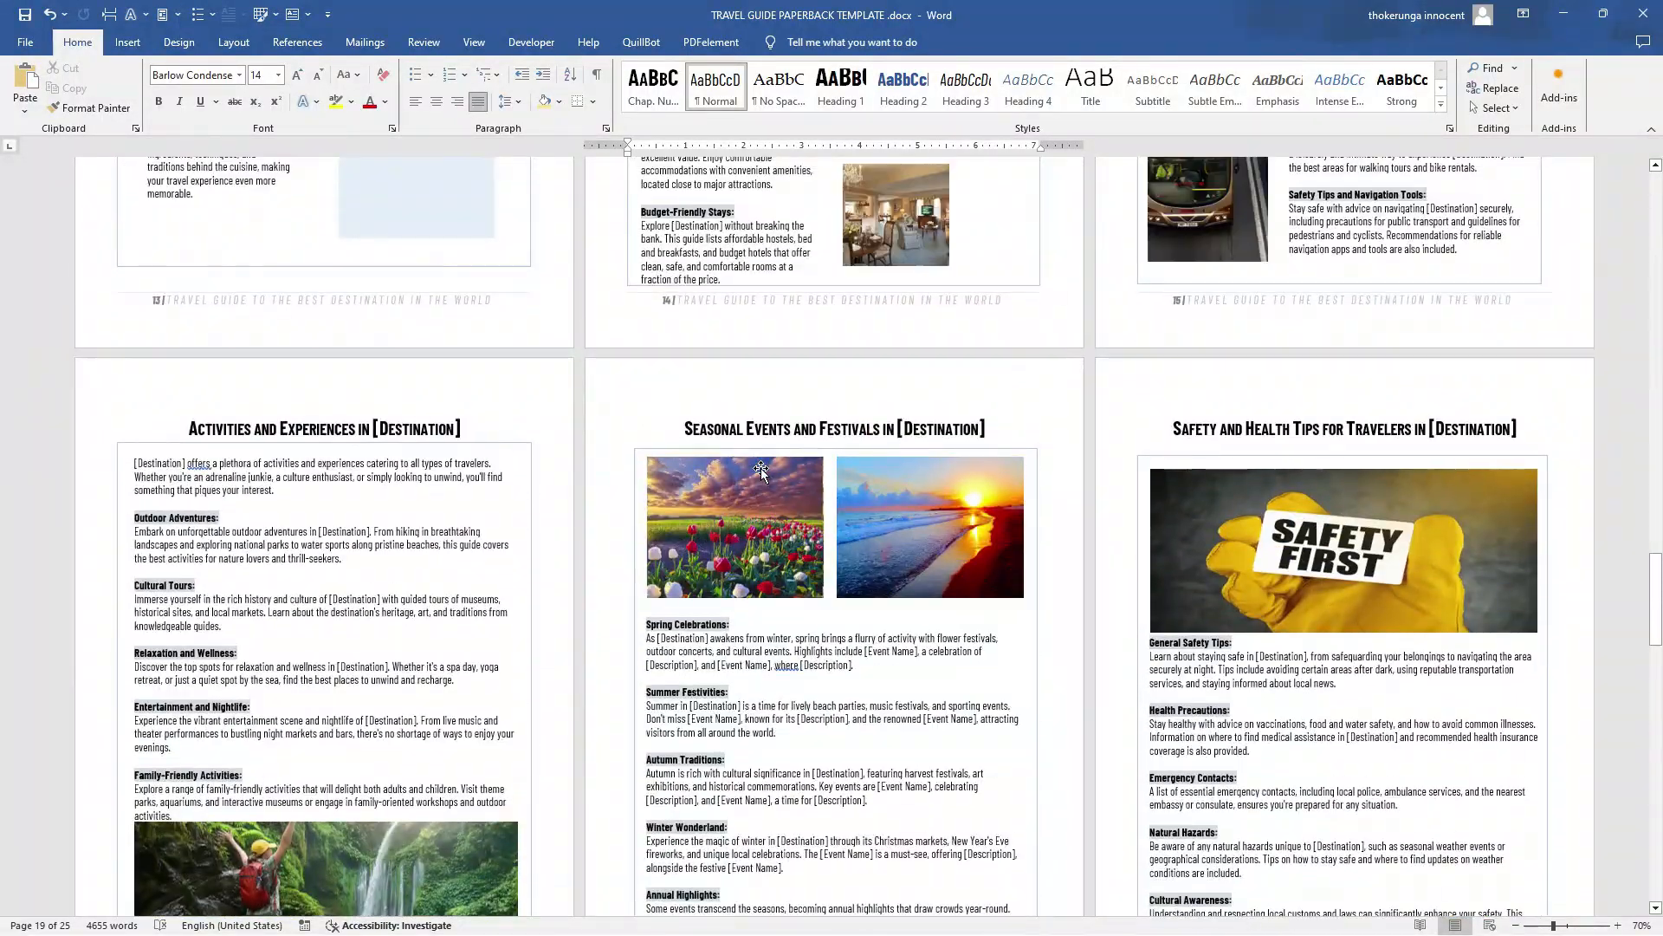
scroll(760, 468, up, 13)
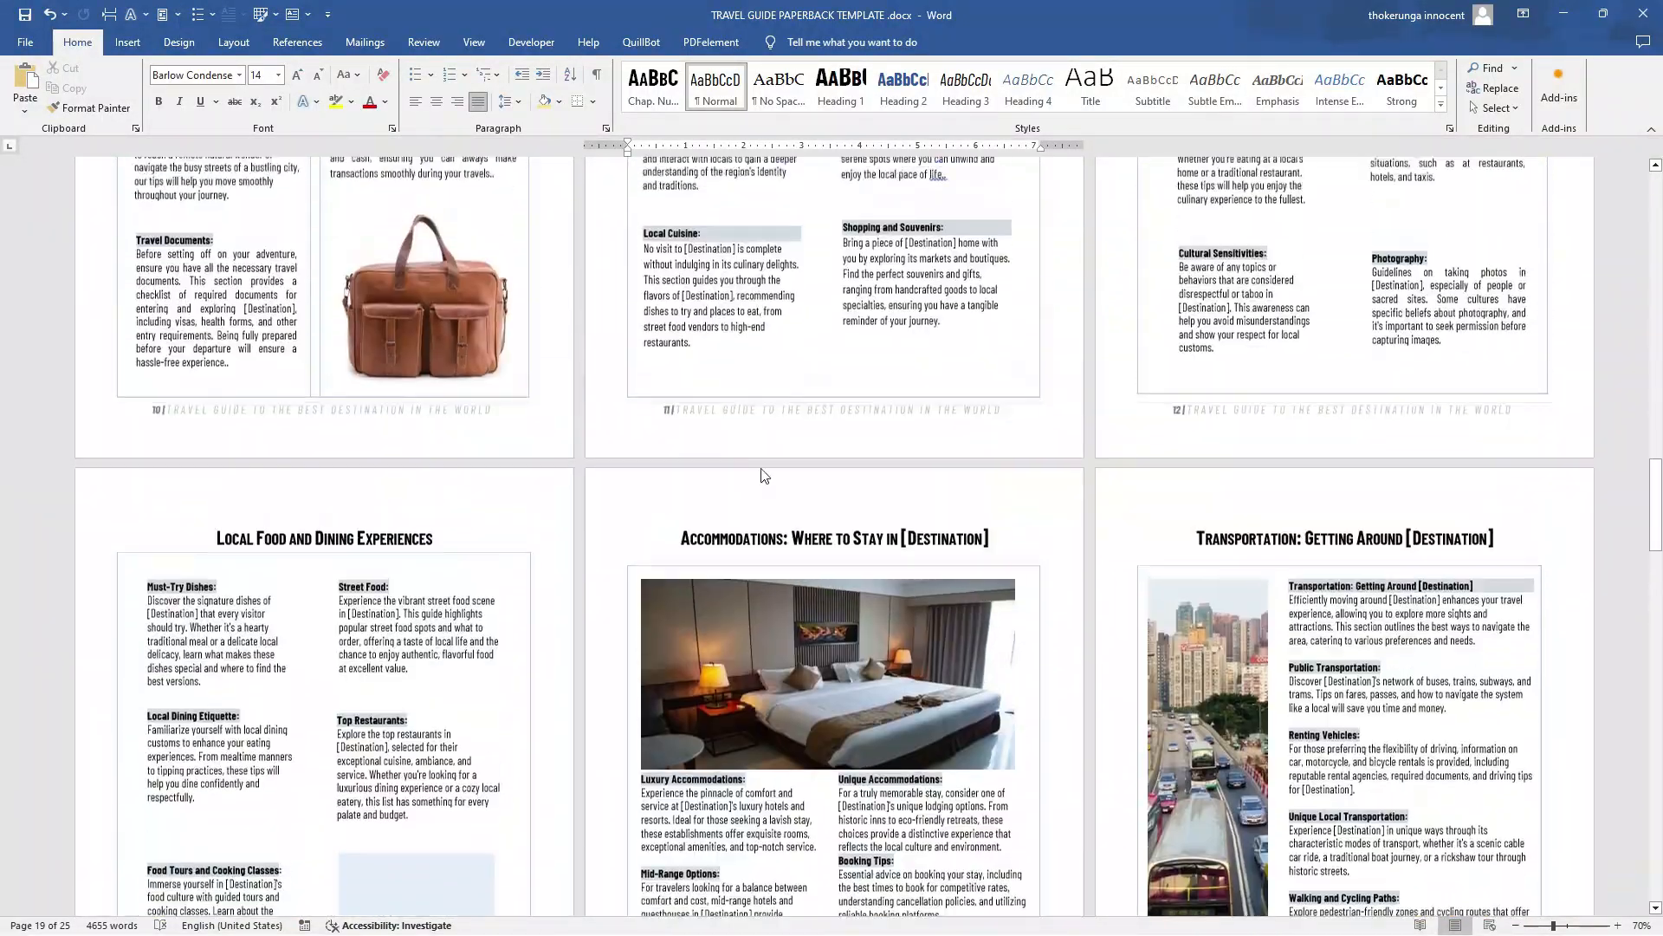
scroll(761, 469, up, 1)
scroll(762, 468, down, 5)
scroll(761, 469, up, 5)
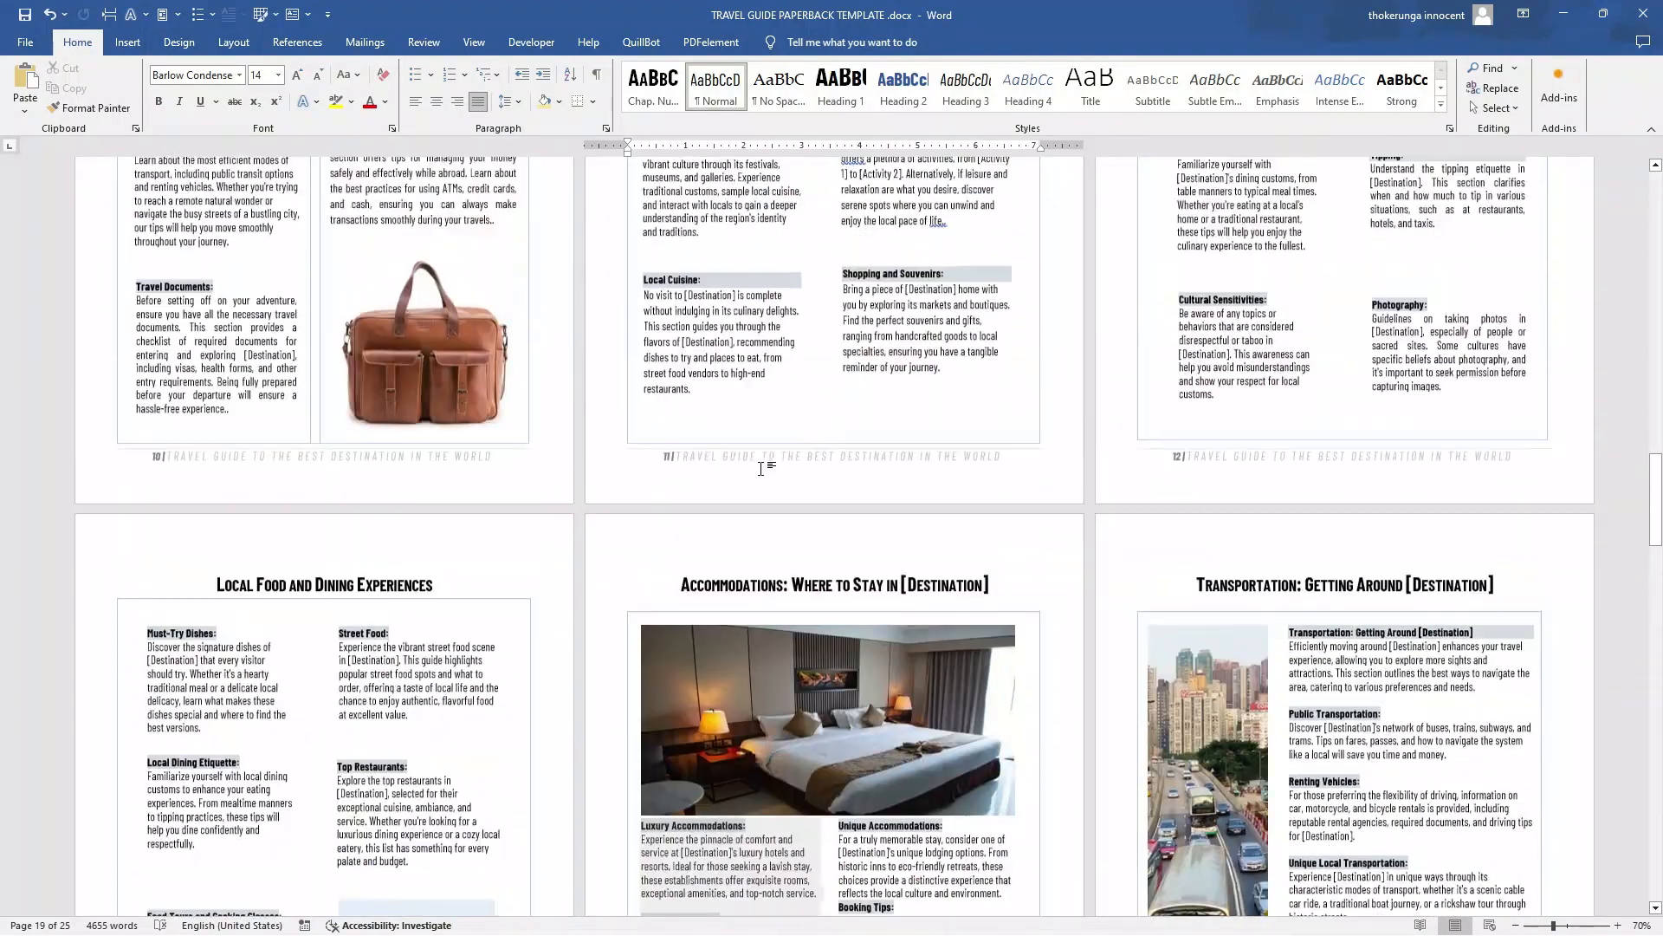
scroll(760, 468, up, 7)
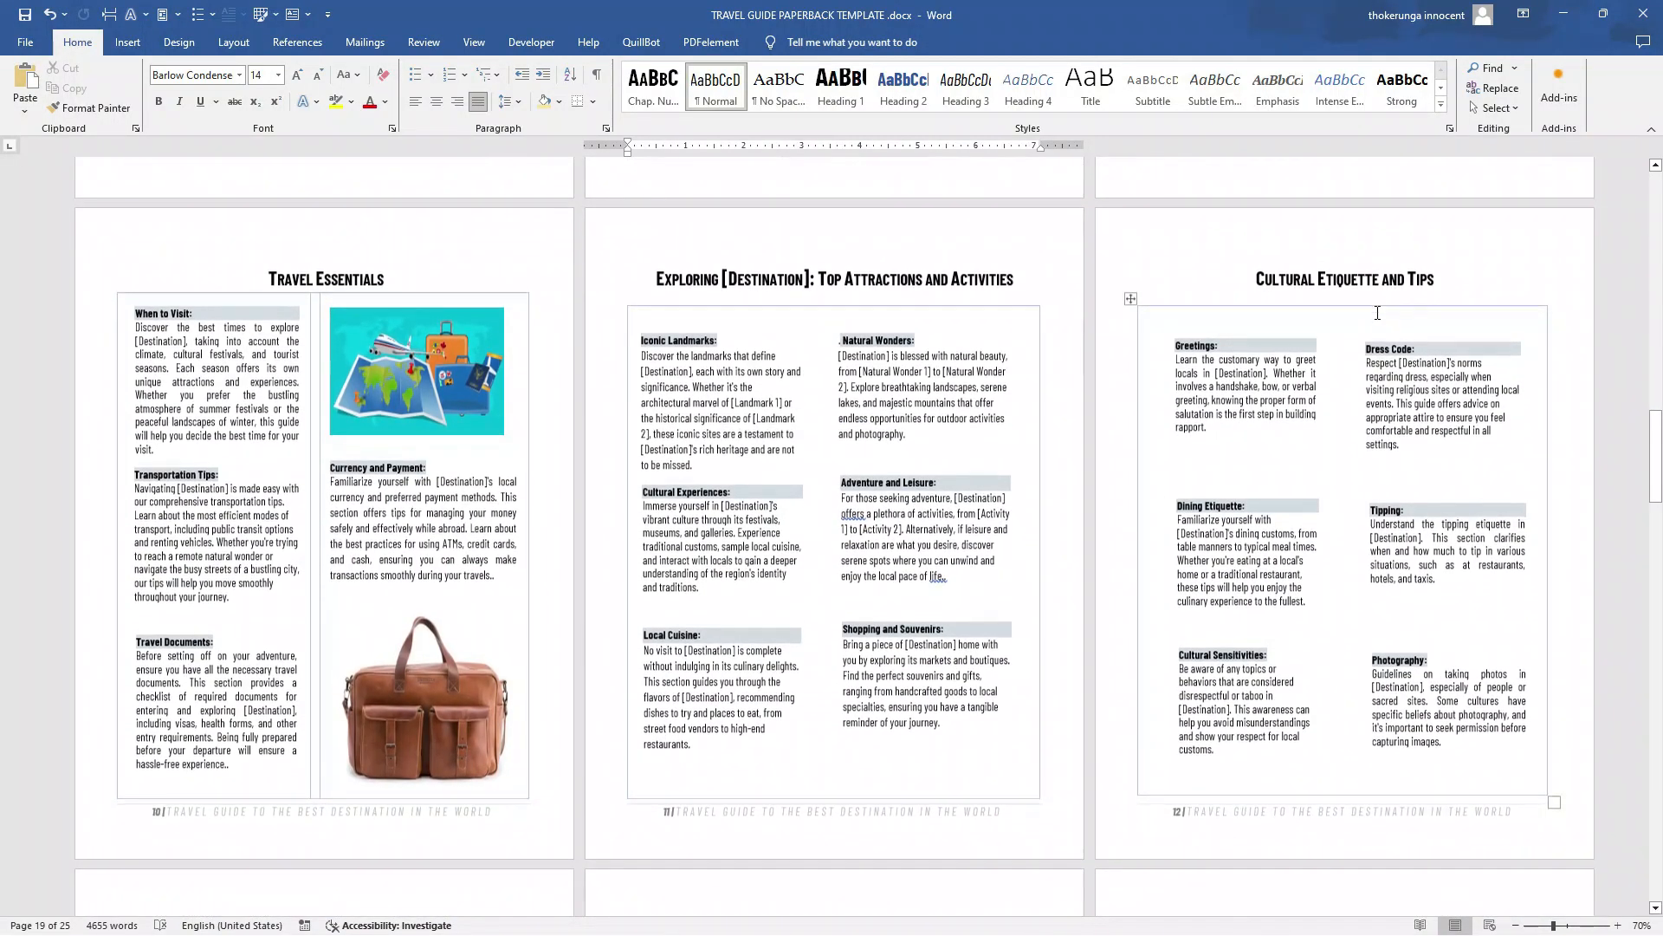
click(1309, 400)
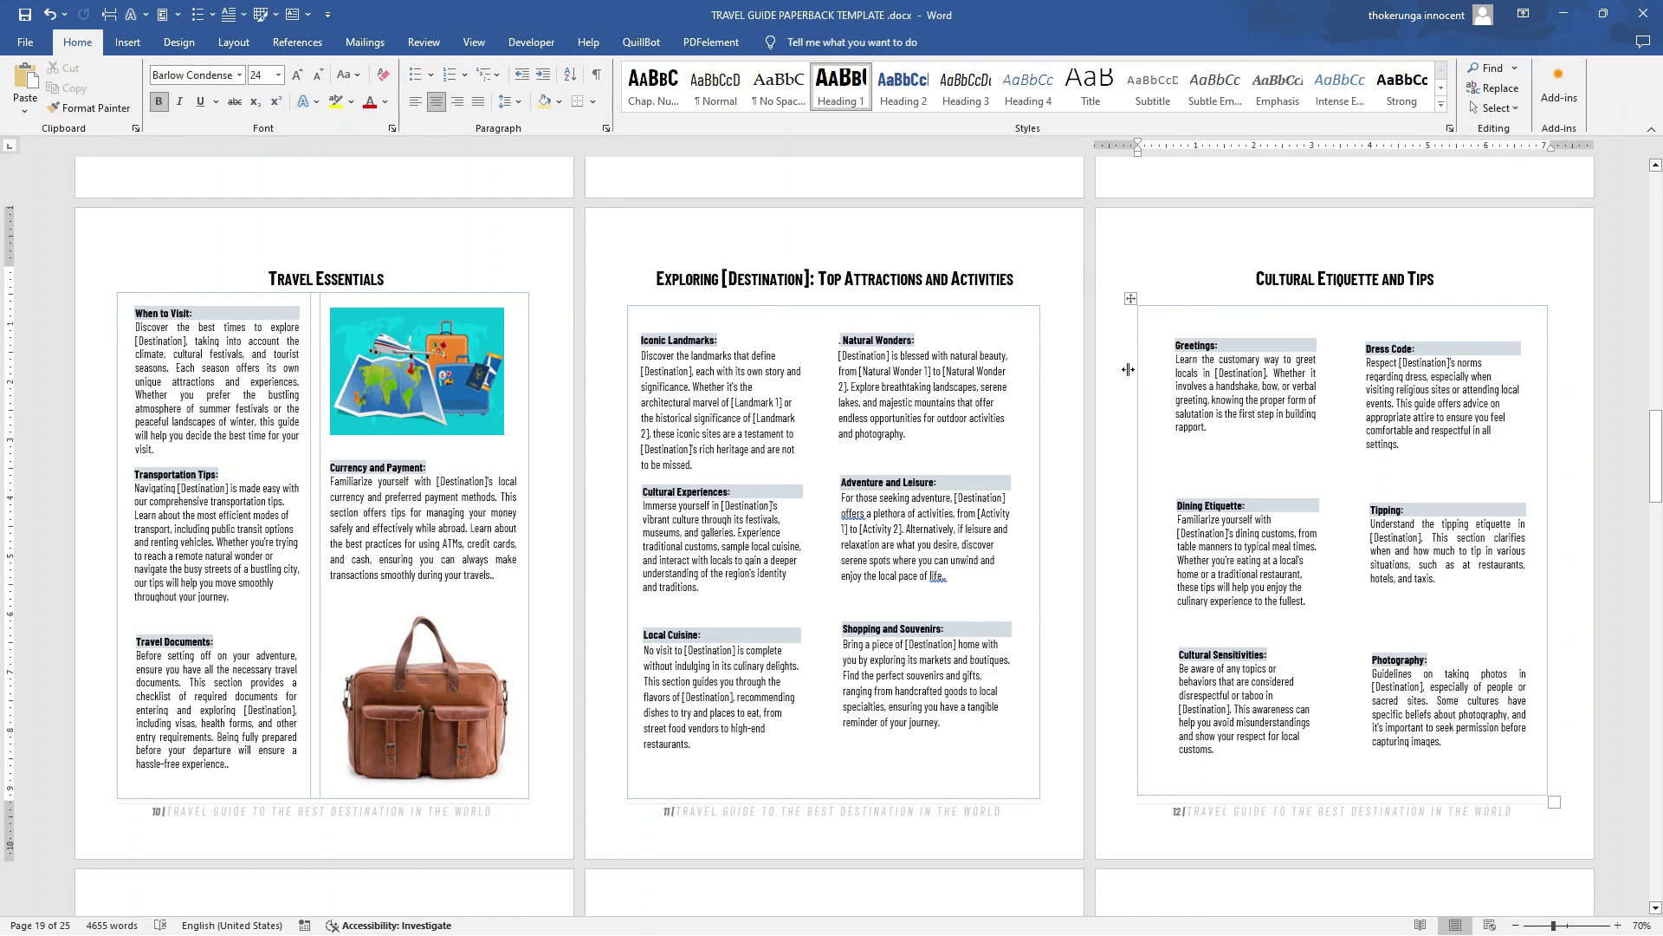
click(1109, 395)
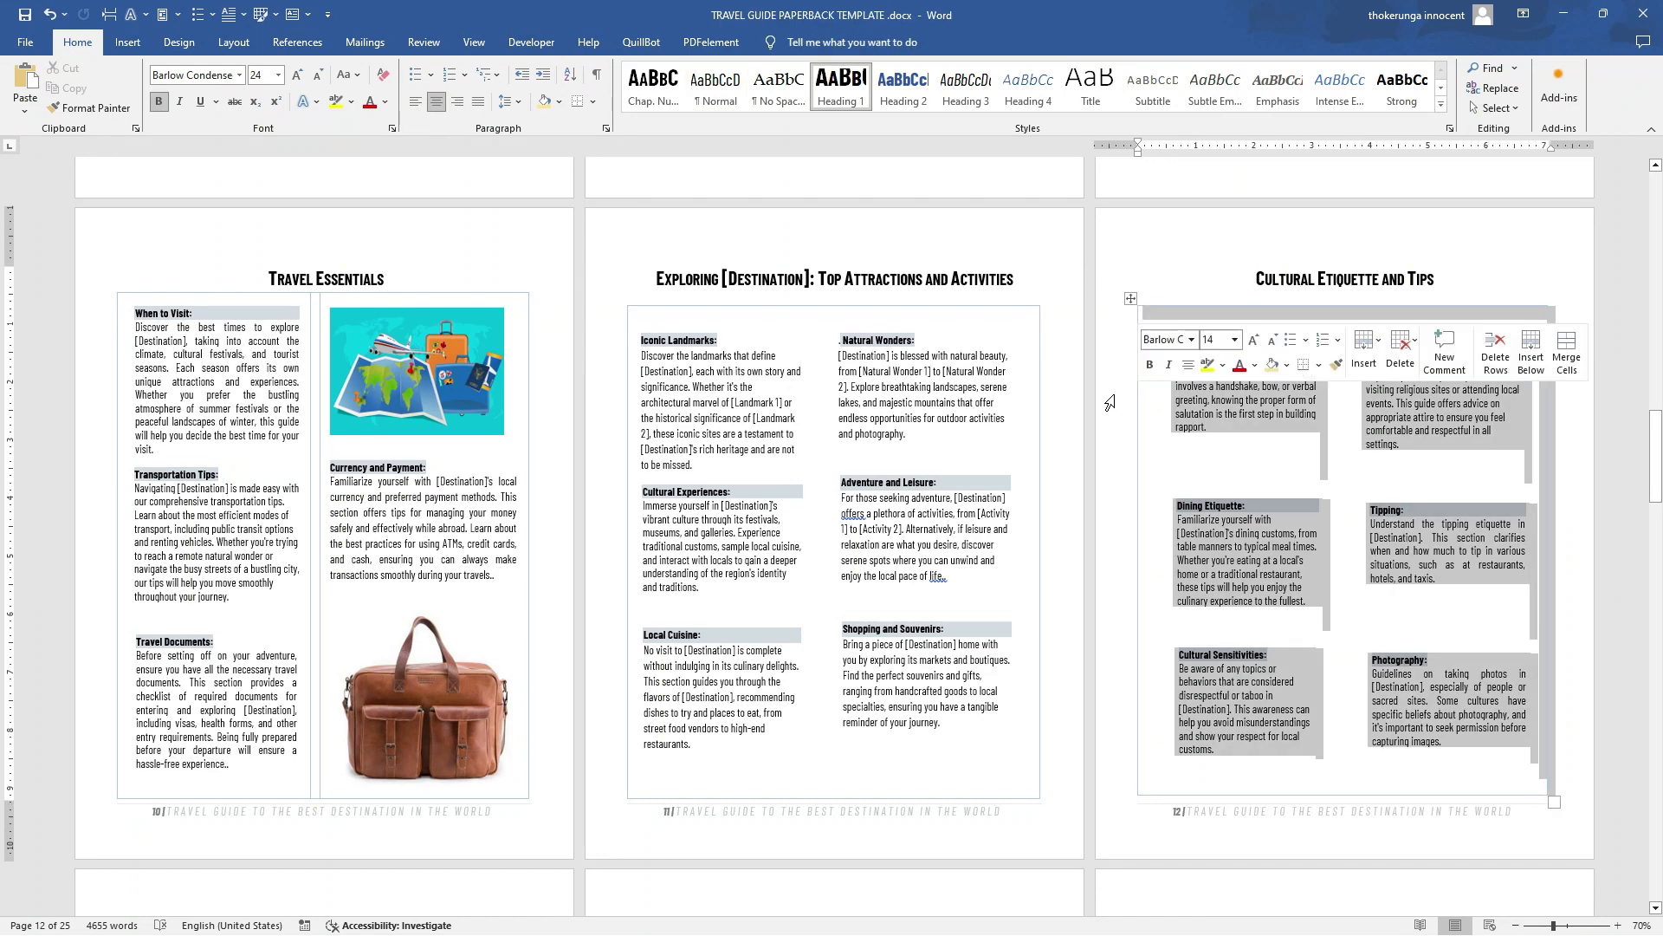
click(1131, 298)
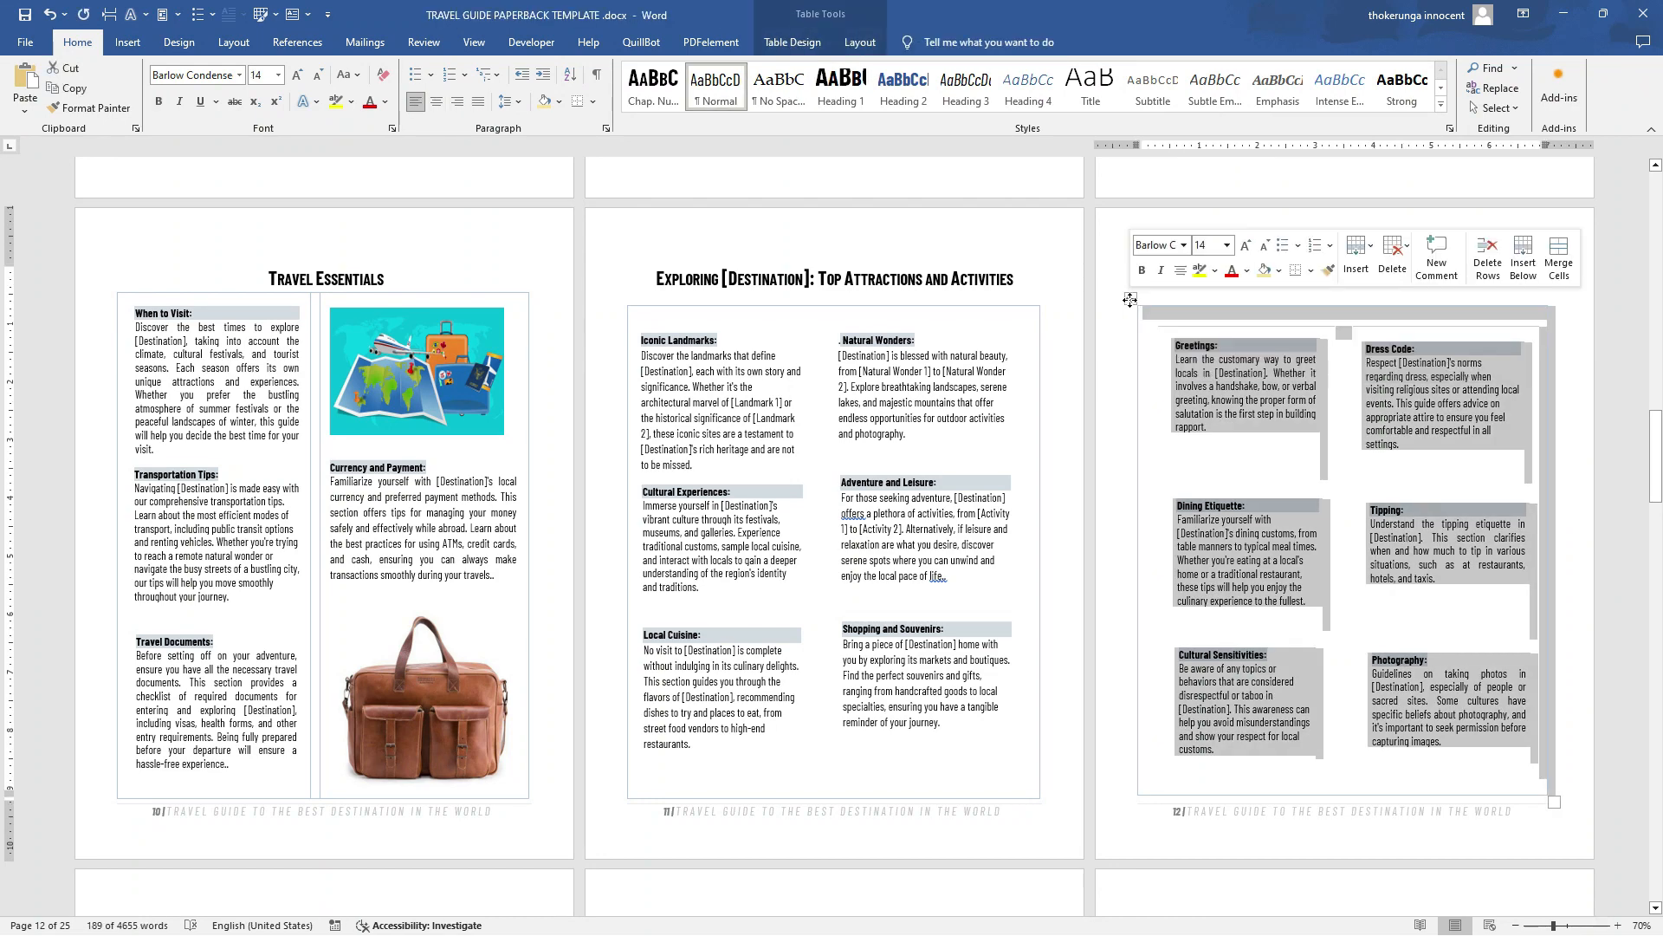
right_click(1131, 299)
click(1169, 339)
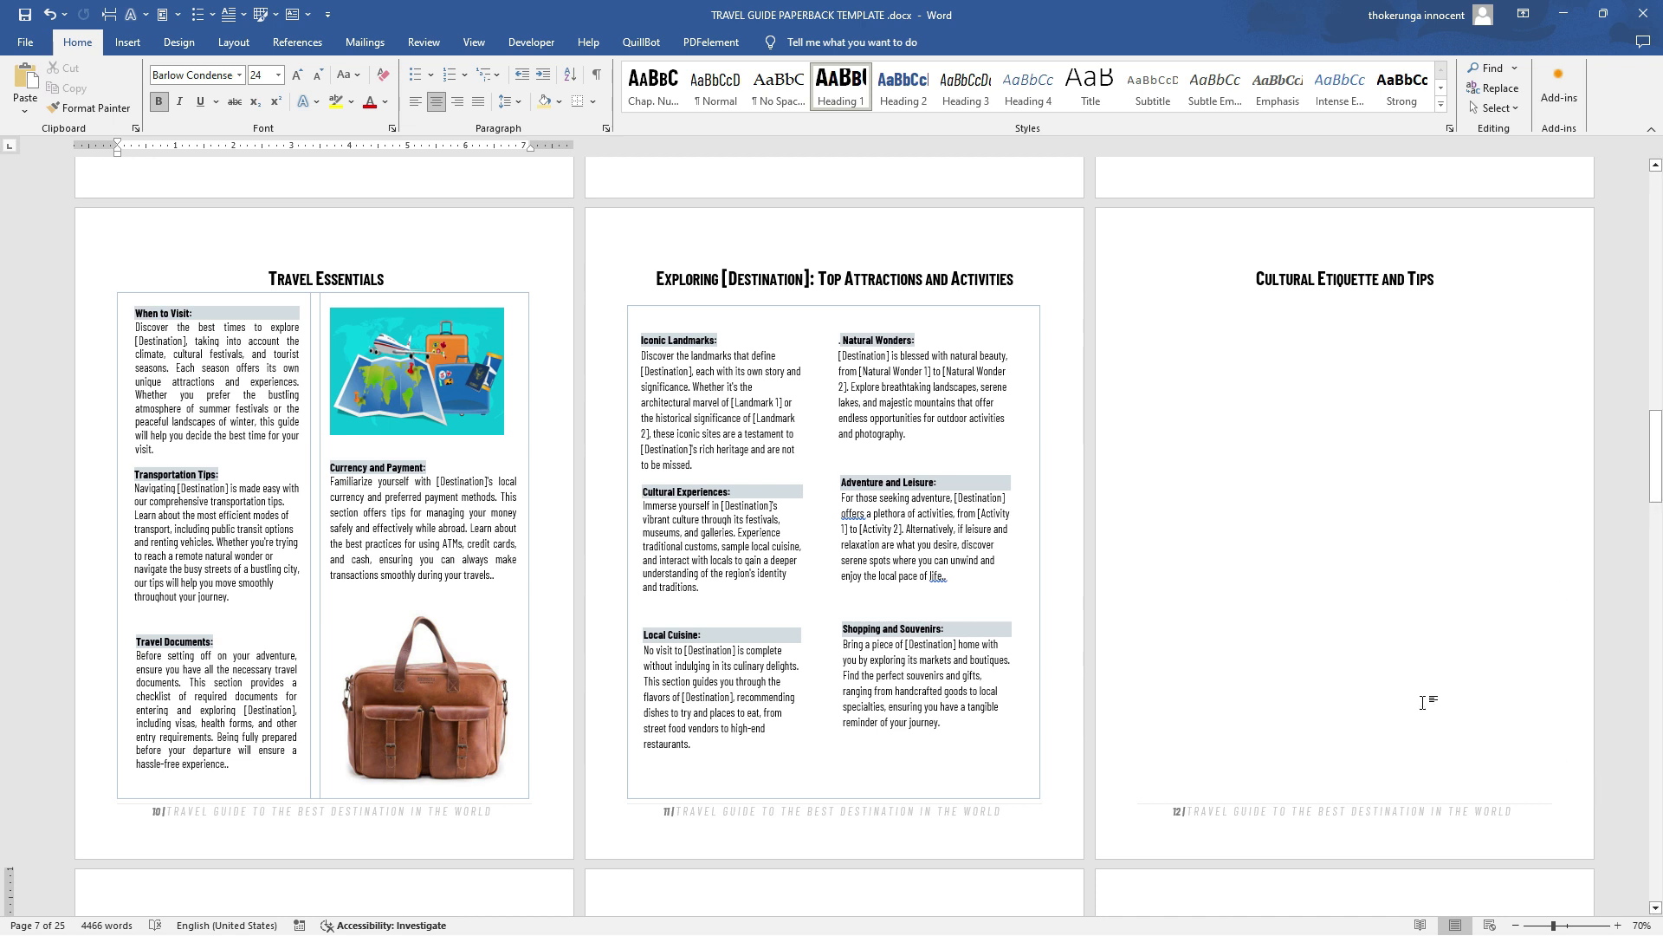
Undo the removal of the Cultural Etiquette and Tips table on page 12
scroll(442, 488, up, 5)
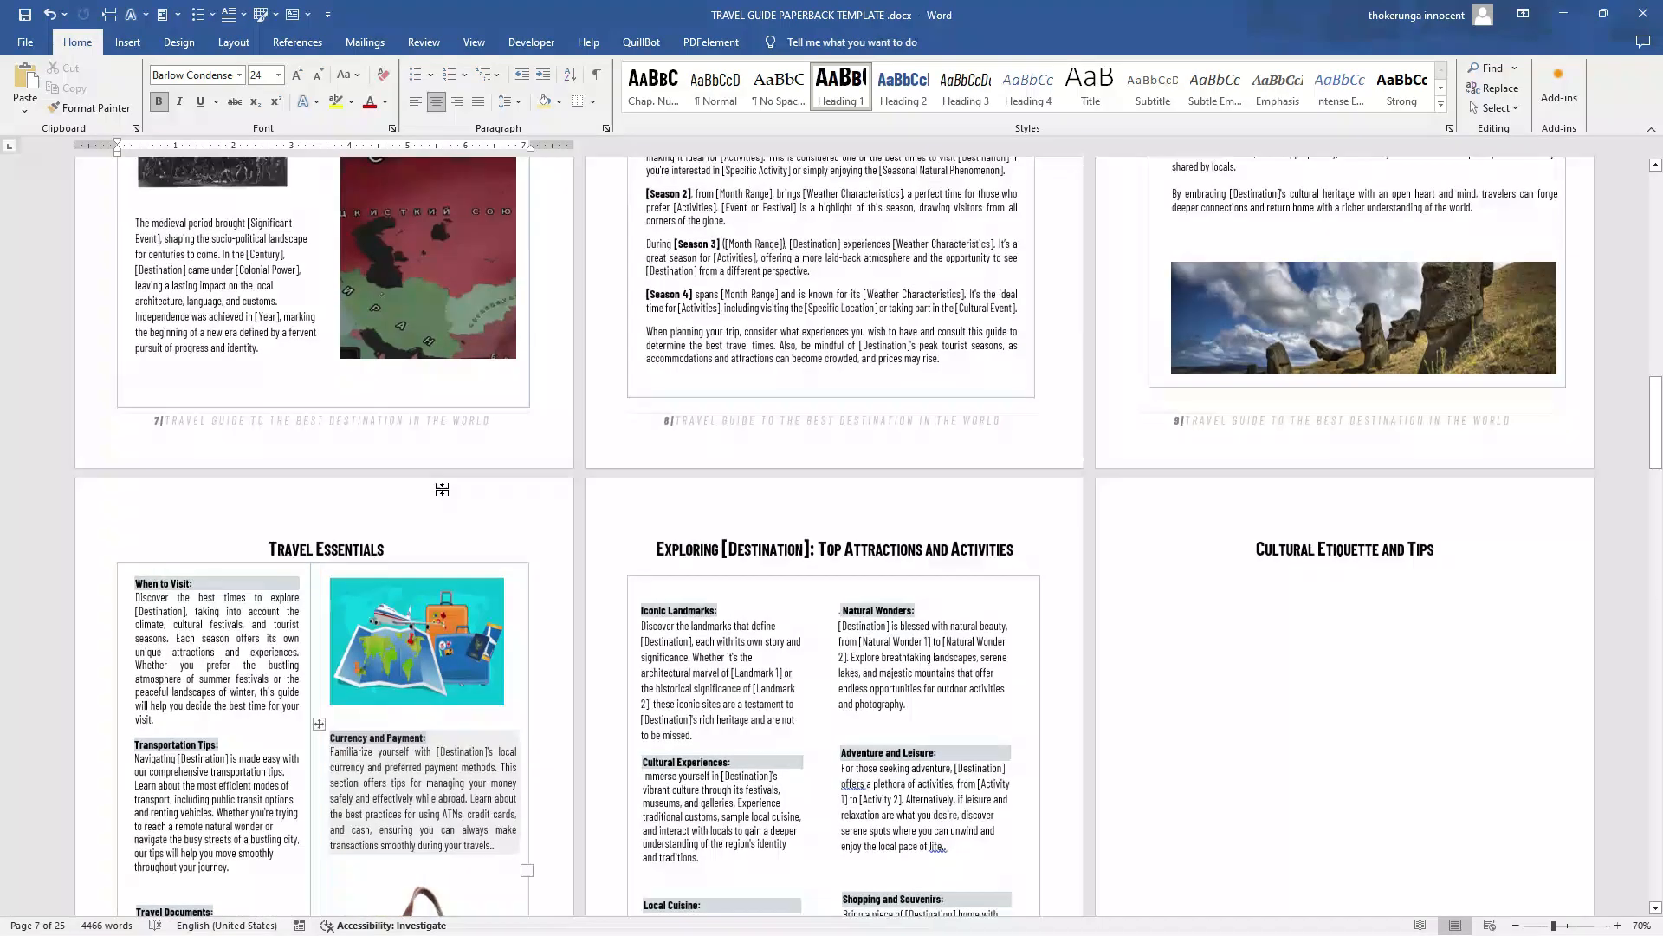
scroll(442, 489, up, 4)
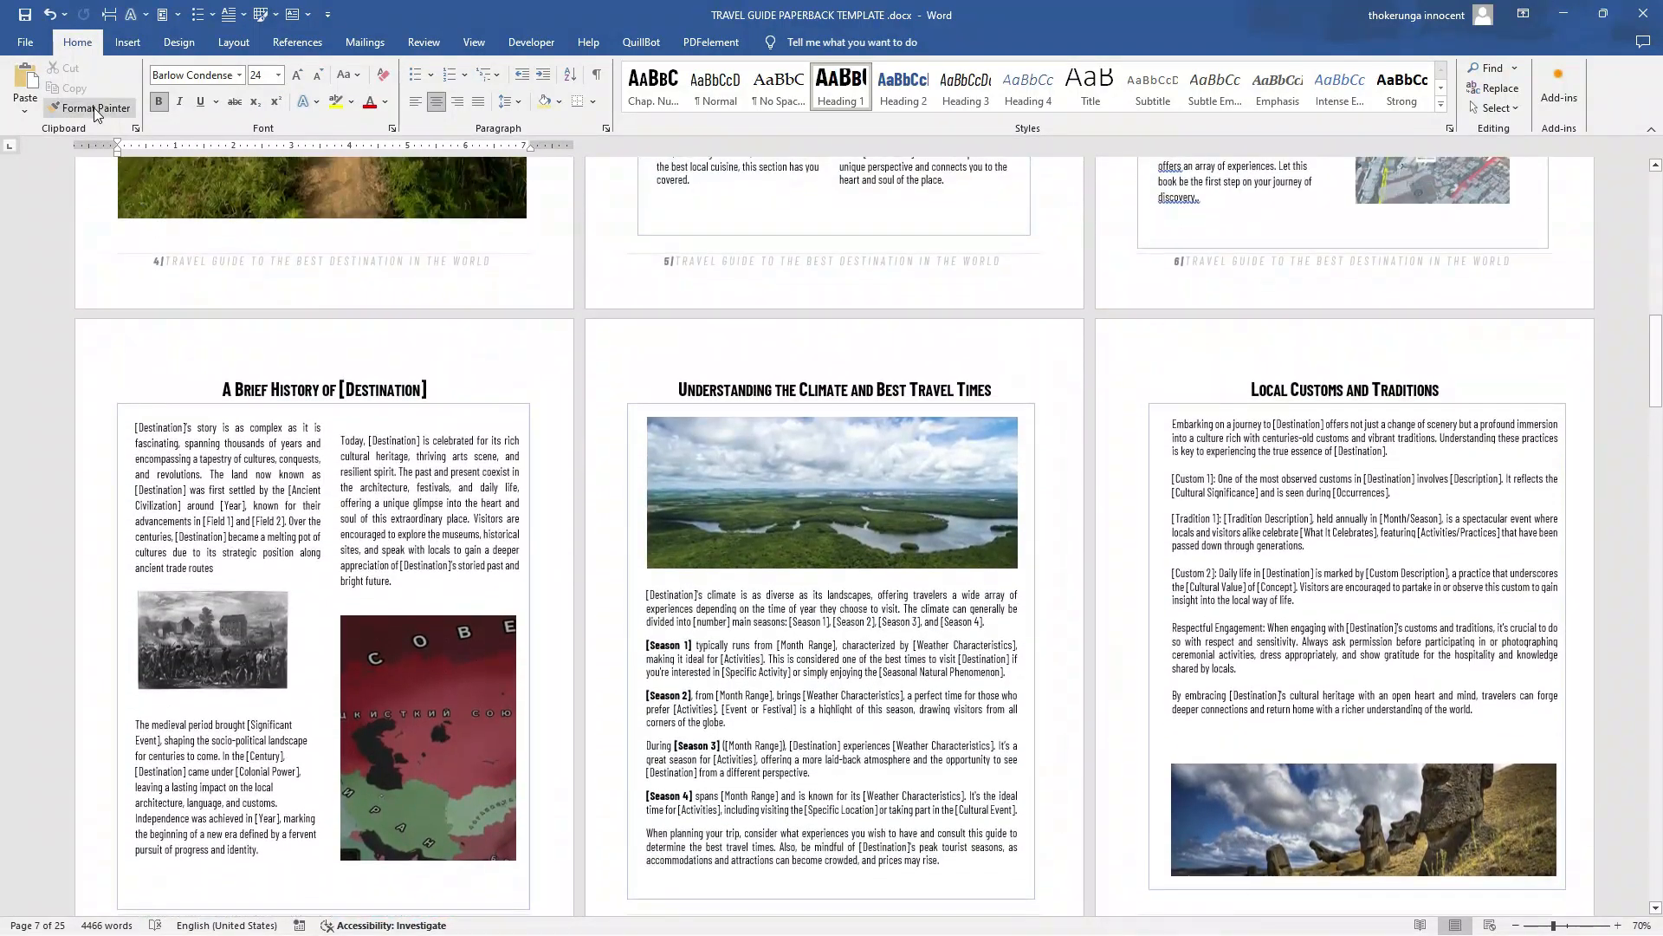
scroll(1509, 860, down, 8)
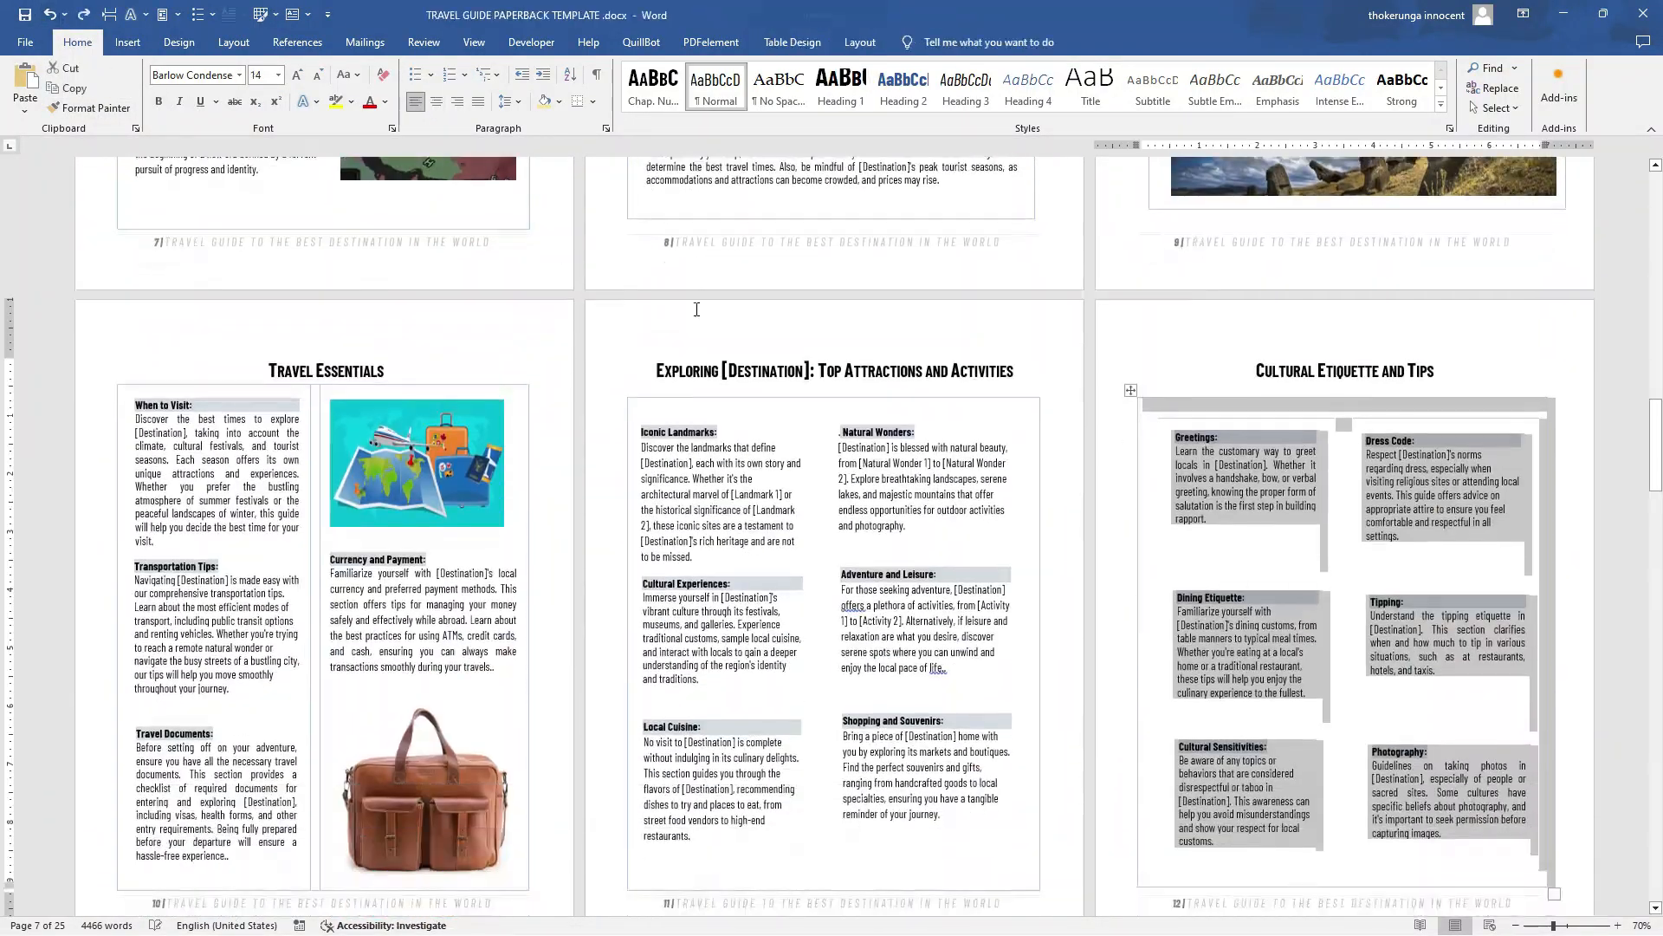